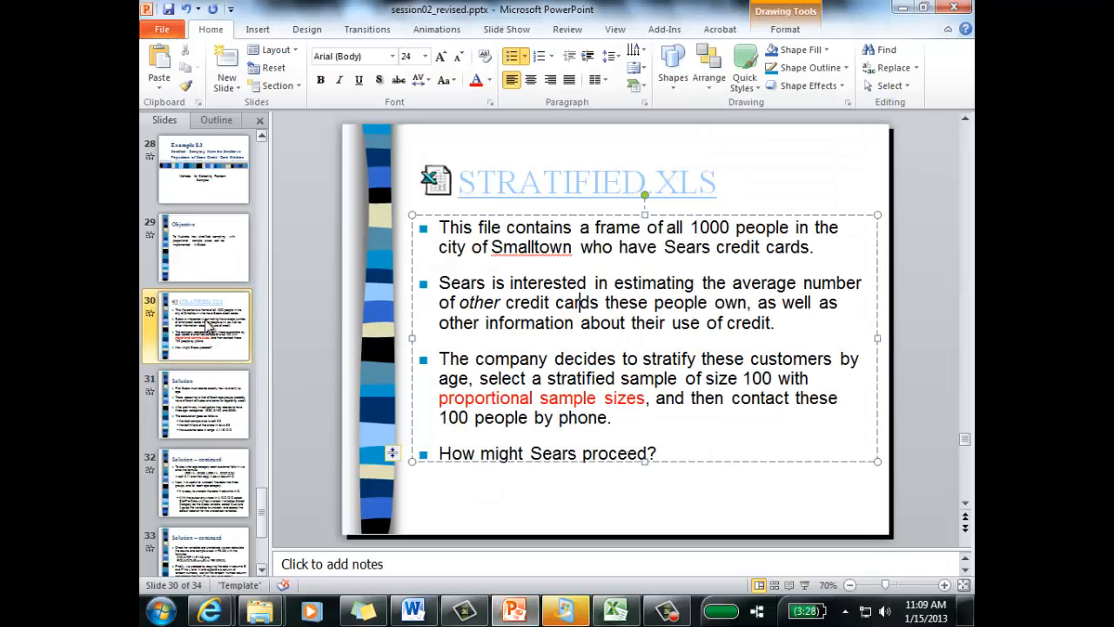
Step: Review slides 28 to 30, covering the Example 8.3 title, the objective and the STRATIFIED.XLS problem description
click(202, 190)
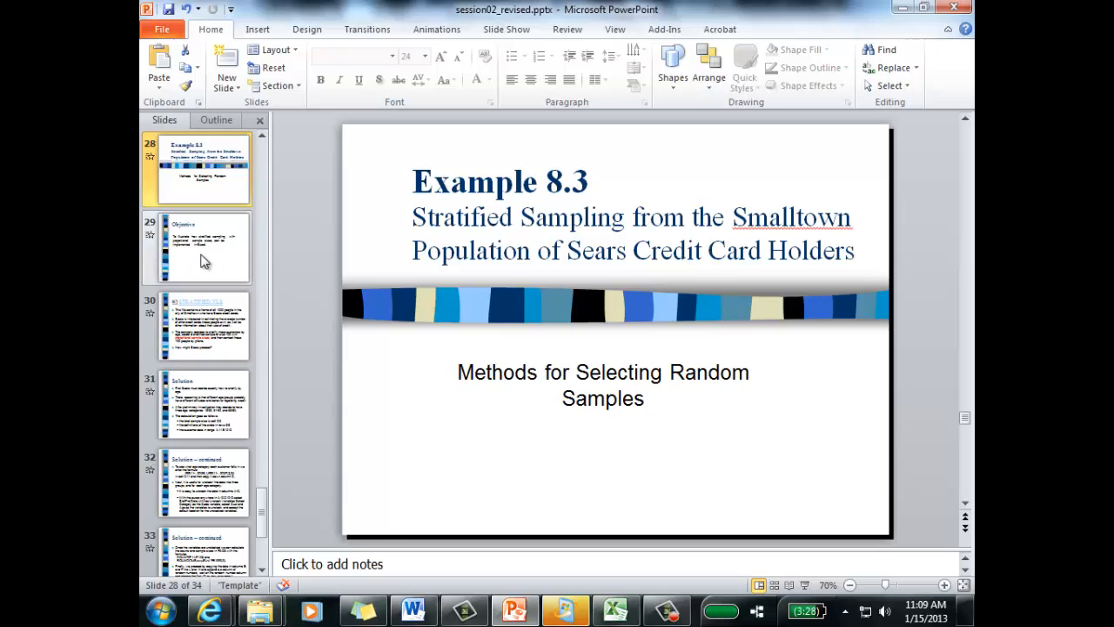
click(202, 263)
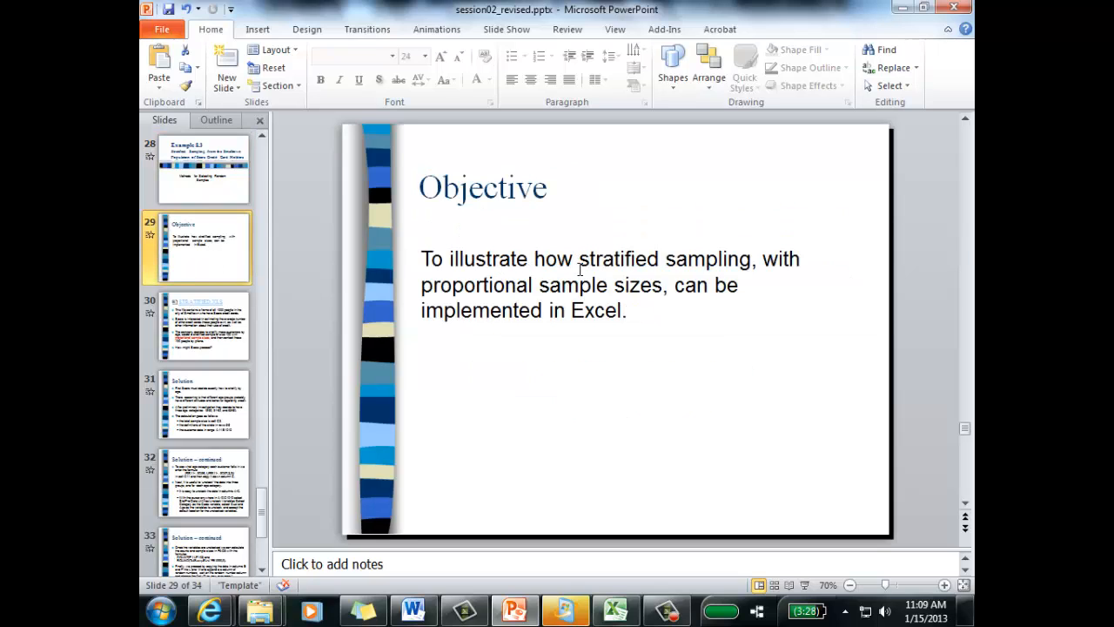
click(223, 343)
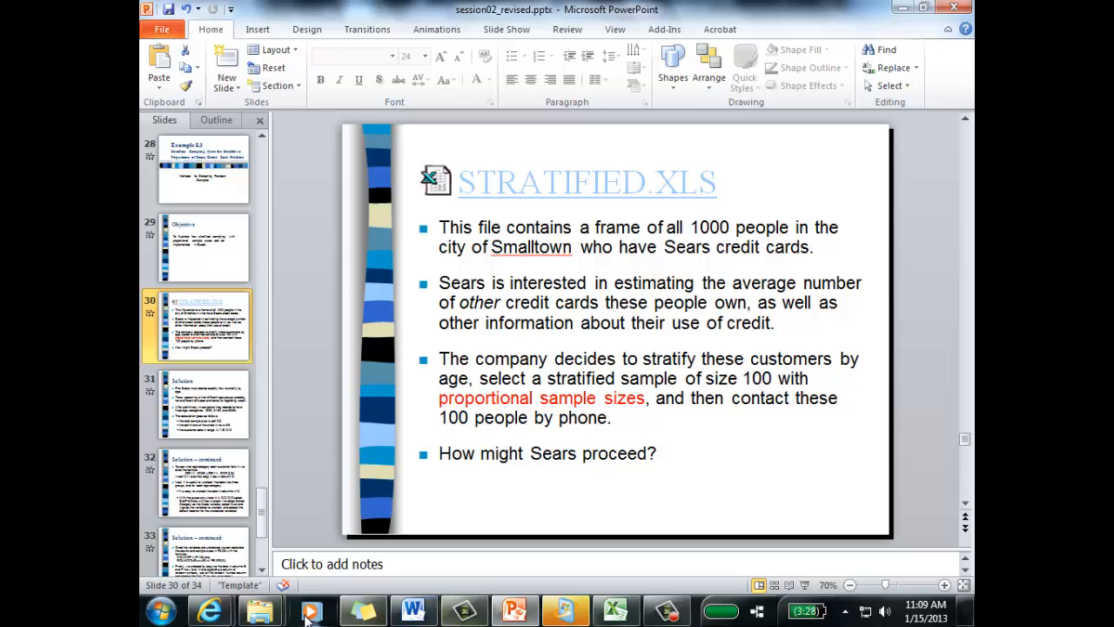
Step: Open Stratified.xls from the lesson2 data folder in File Explorer, and close the folder window
mouse_move(259, 611)
click(413, 499)
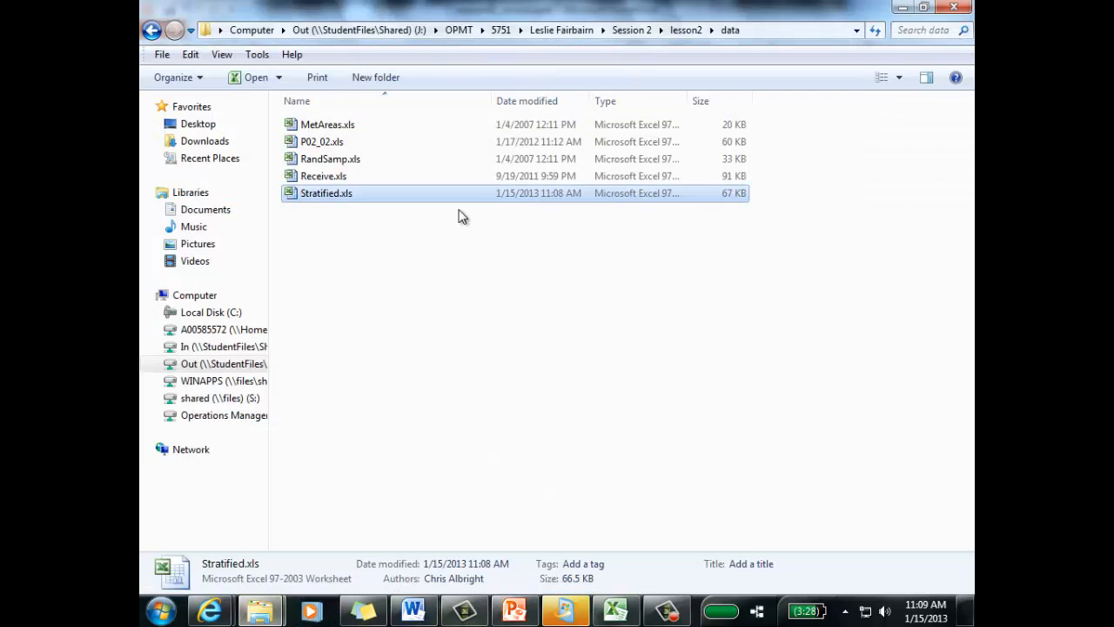
click(688, 30)
double_click(328, 127)
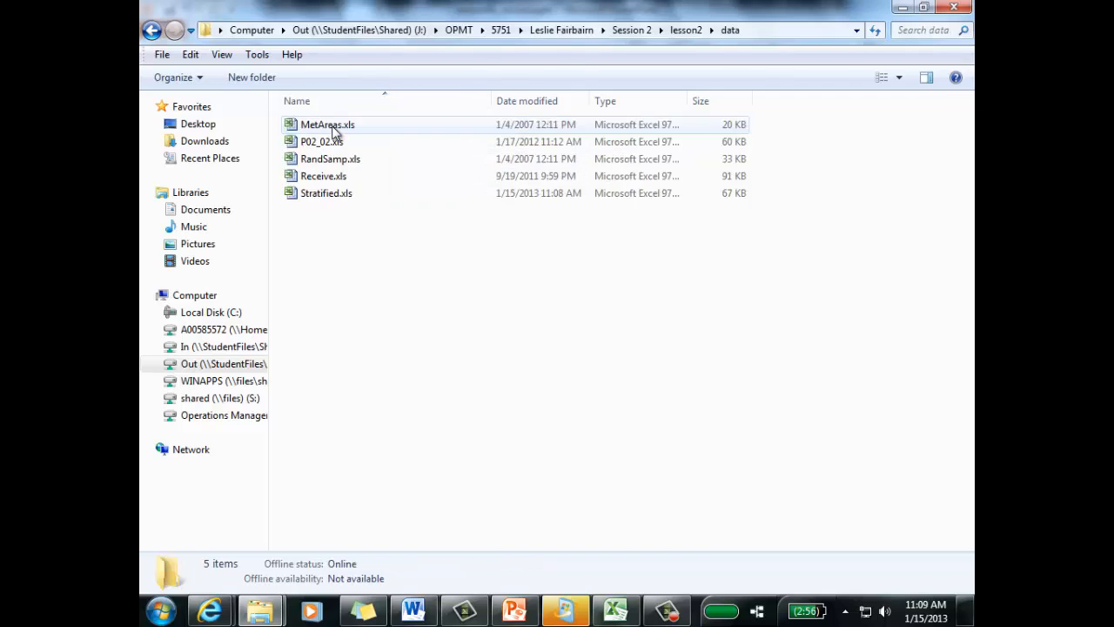
double_click(323, 193)
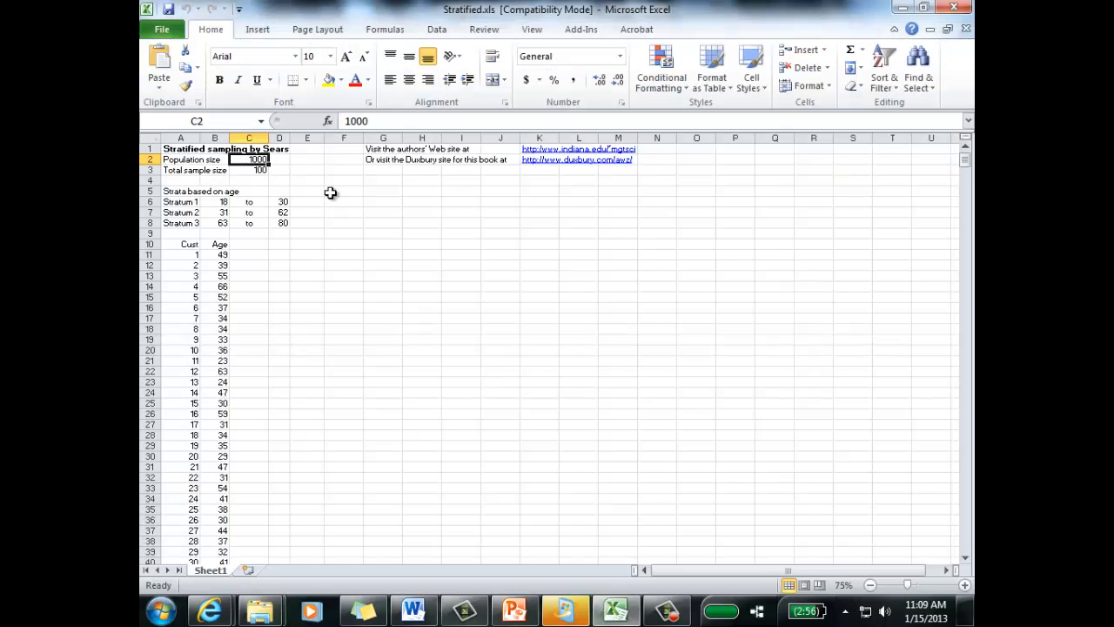
key(alt+Tab)
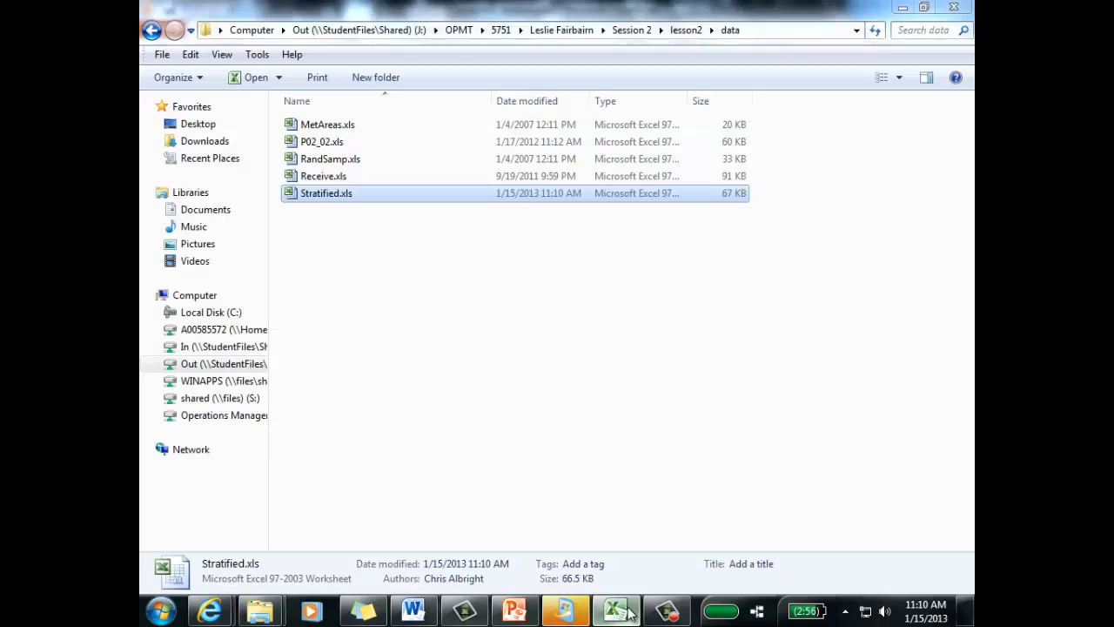
click(952, 9)
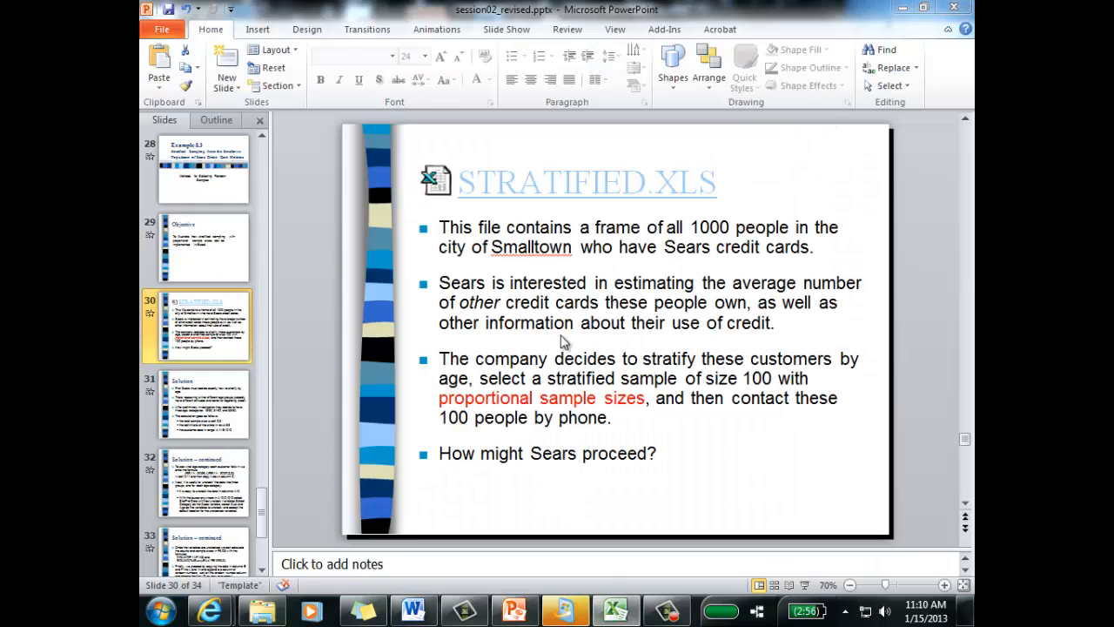
Step: Highlight the phrase "100 people by phone." on the STRATIFIED.XLS slide and clear the selection
drag(623, 421, 439, 417)
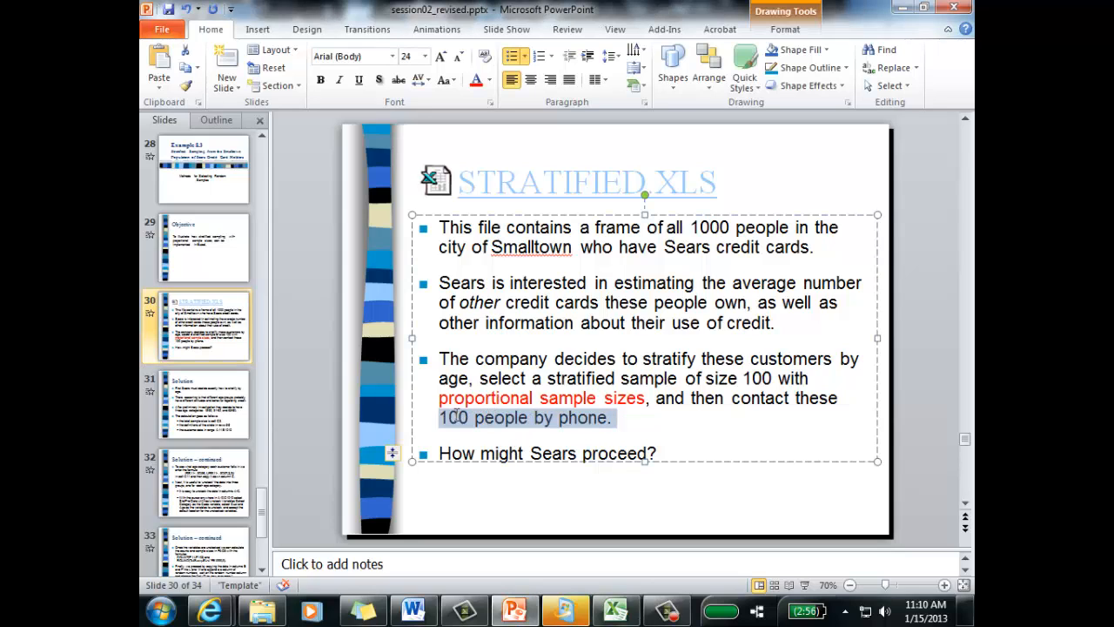
click(620, 419)
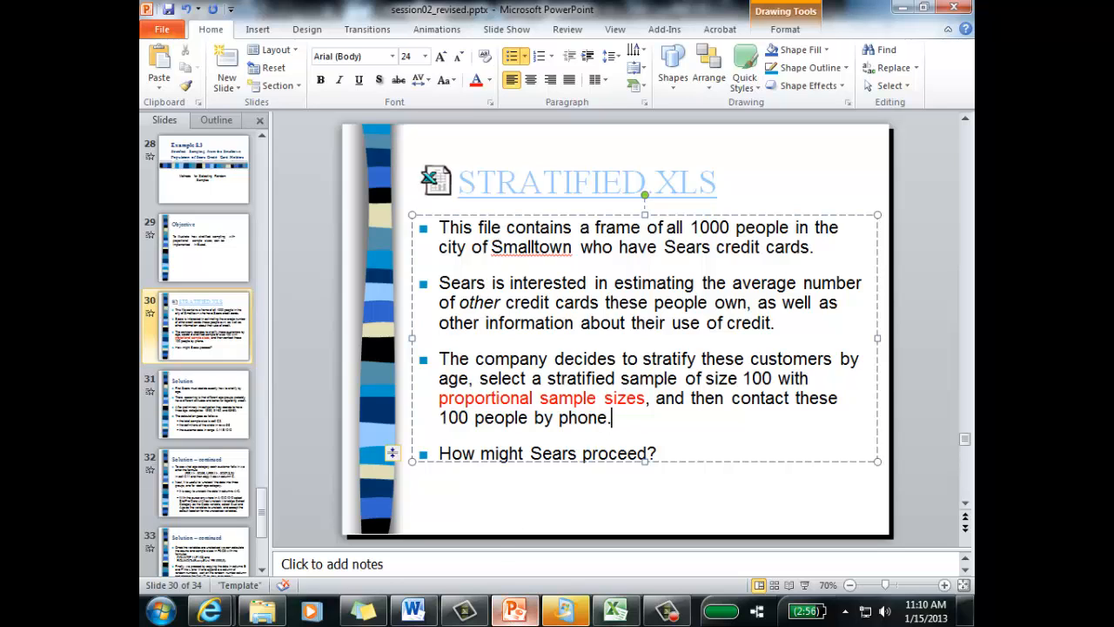
Step: Switch to the Stratified.xls workbook in Excel and enlarge the sheet to 150%, showing it from cell A1
click(615, 611)
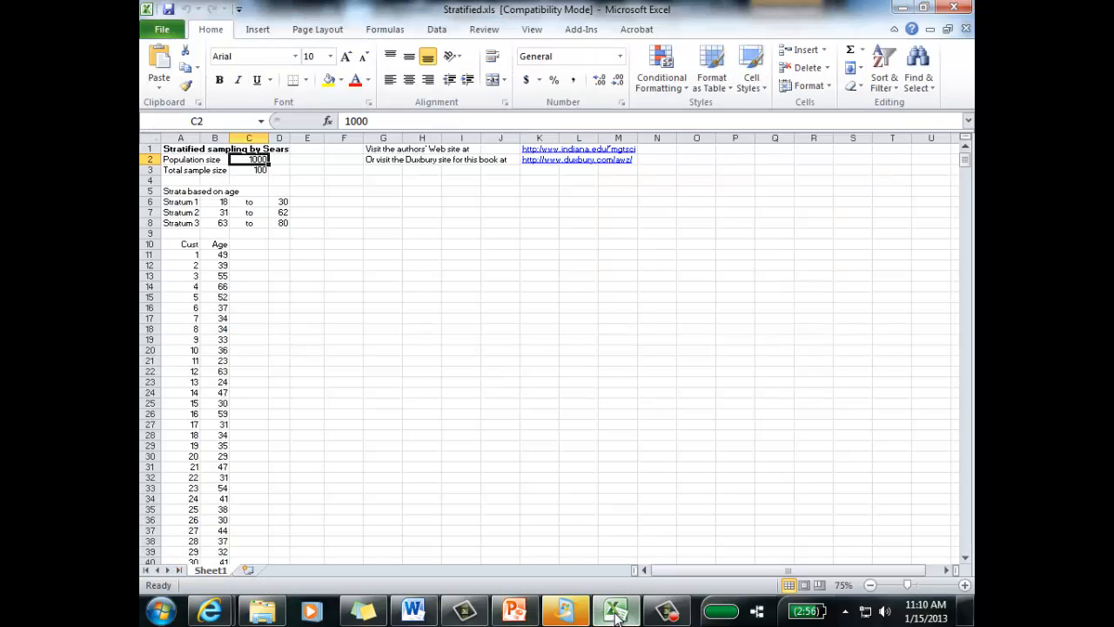
click(964, 585)
click(964, 585)
click(964, 585)
click(964, 585)
click(965, 585)
click(965, 585)
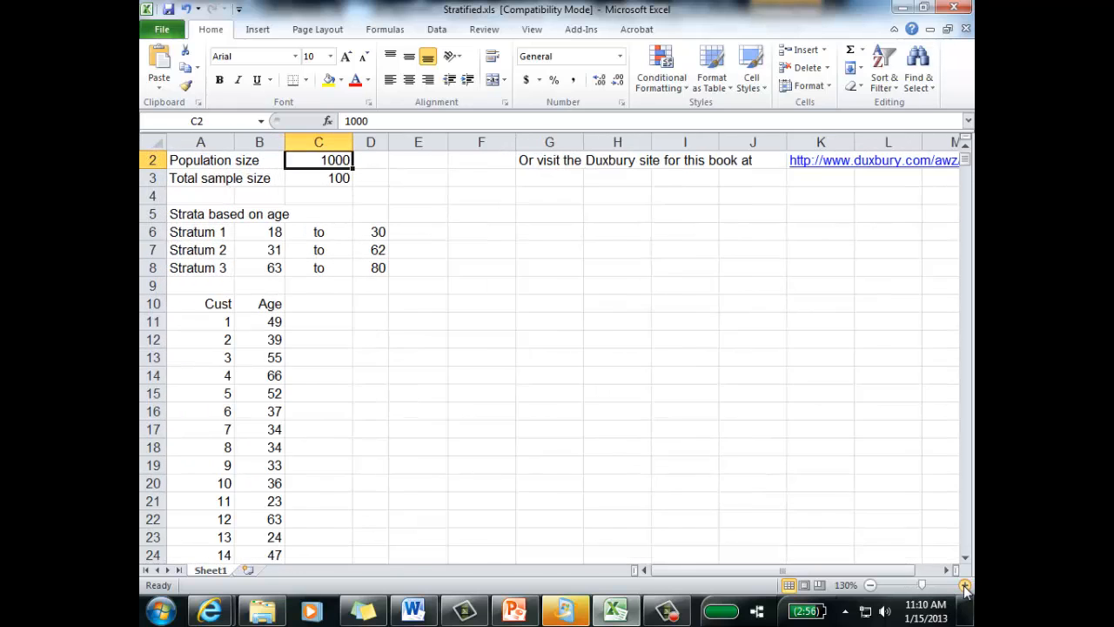
click(964, 586)
click(965, 586)
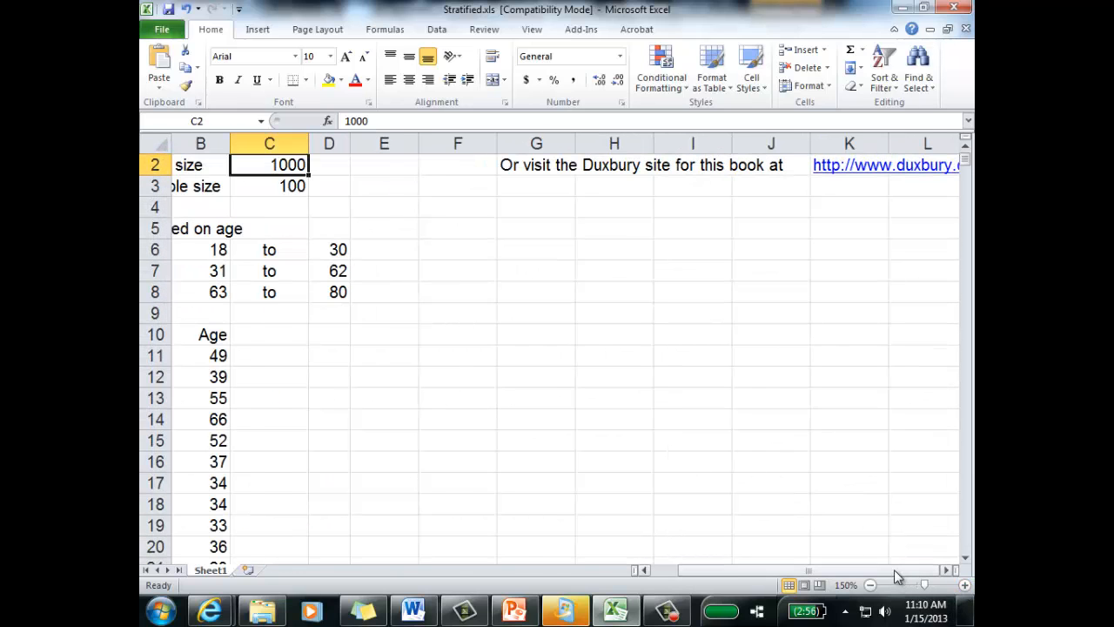
drag(894, 570, 827, 567)
scroll(564, 450, up, 1)
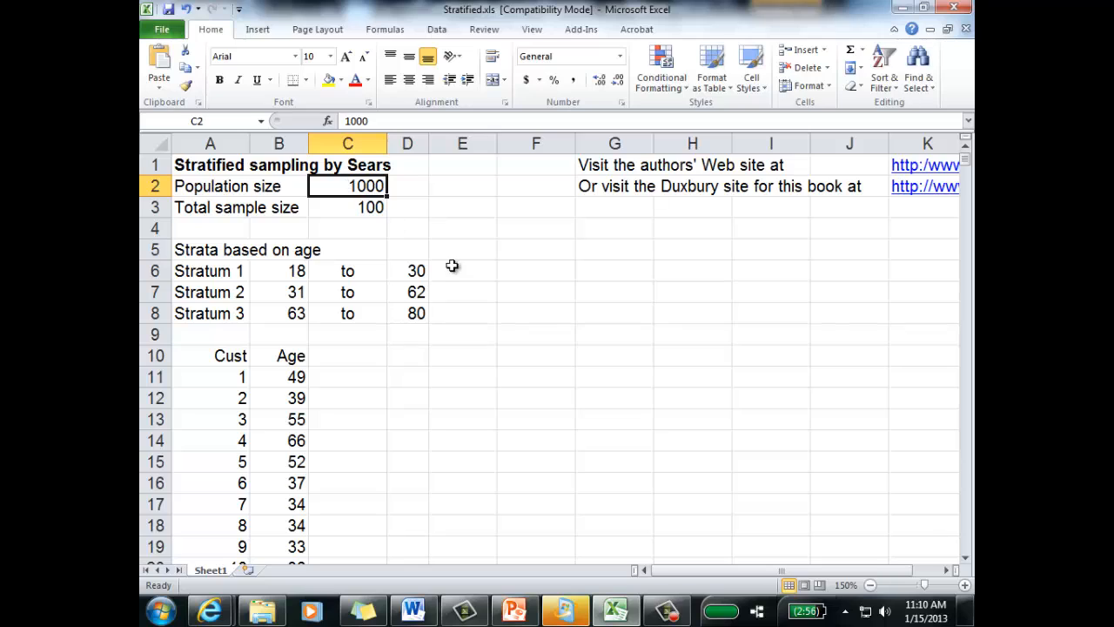
Step: Examine the total sample size and the age ranges defined for the three strata in rows 6 to 8
click(363, 212)
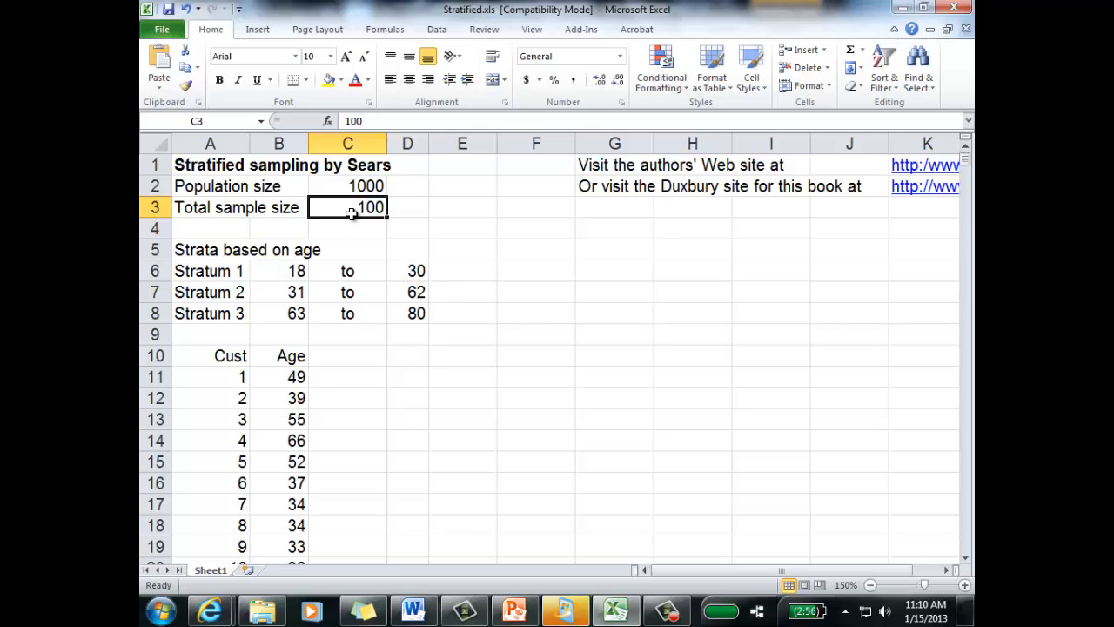
click(679, 339)
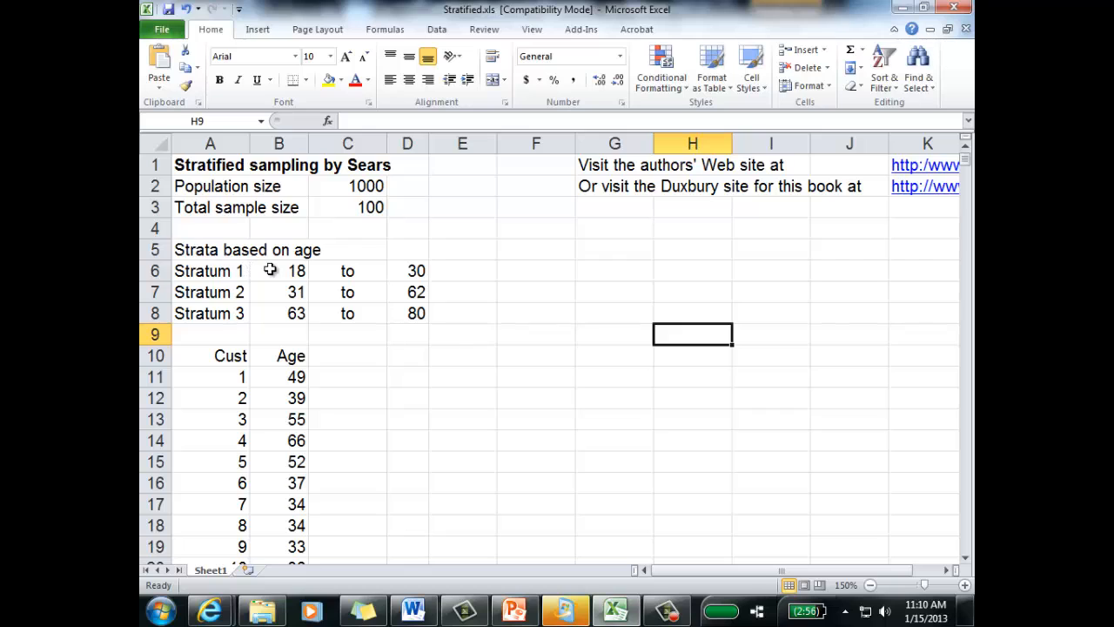
drag(272, 270, 442, 322)
click(492, 336)
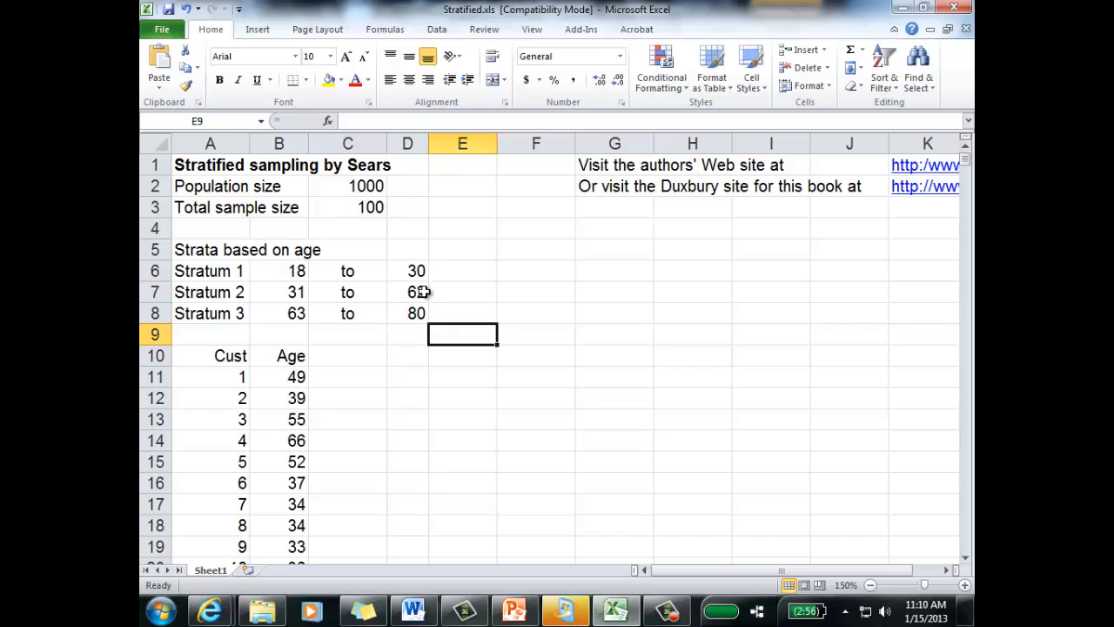
click(484, 277)
drag(271, 273, 435, 263)
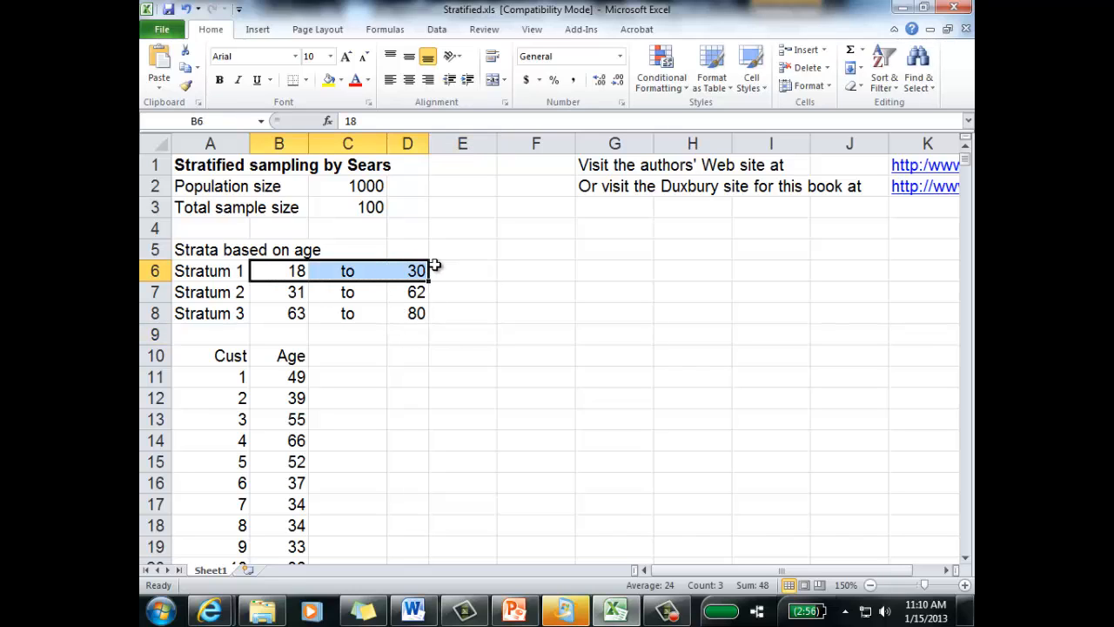
click(435, 250)
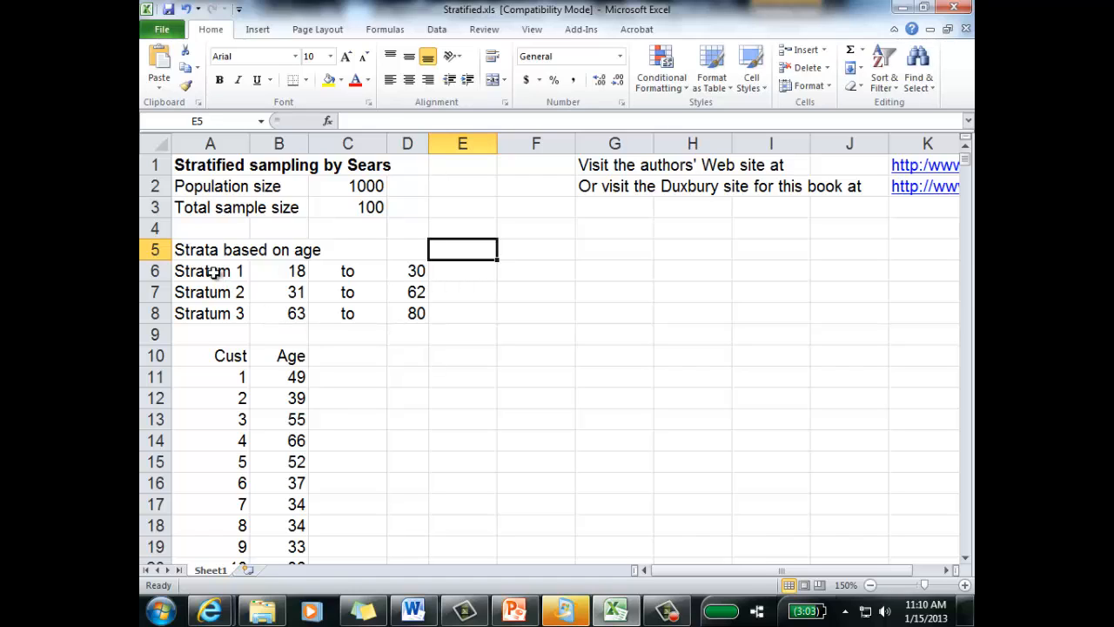
drag(214, 272, 402, 319)
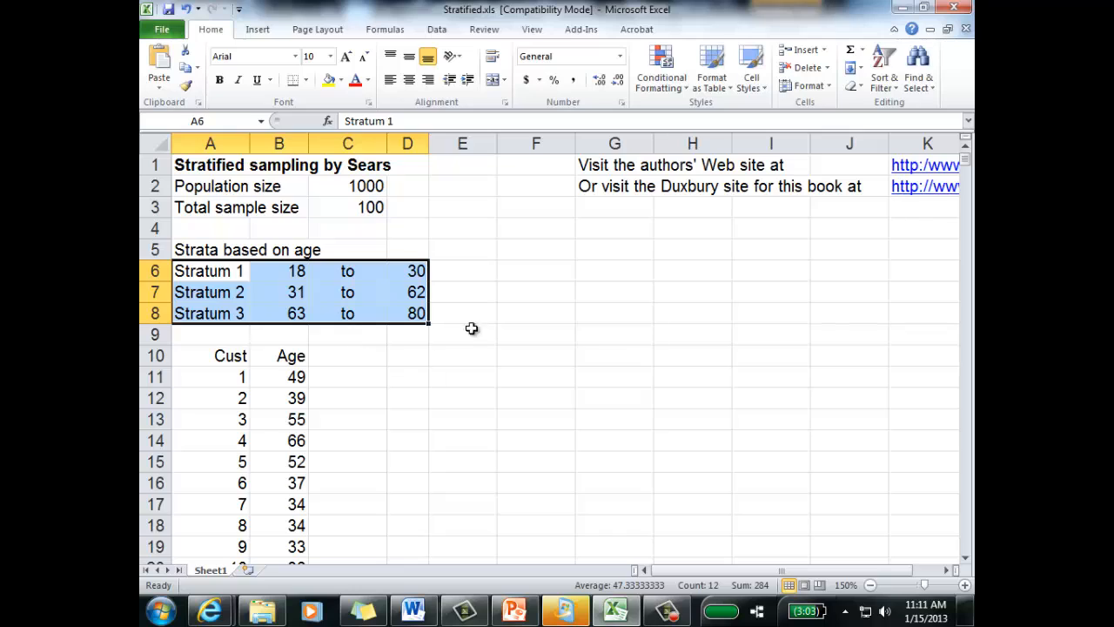
click(507, 337)
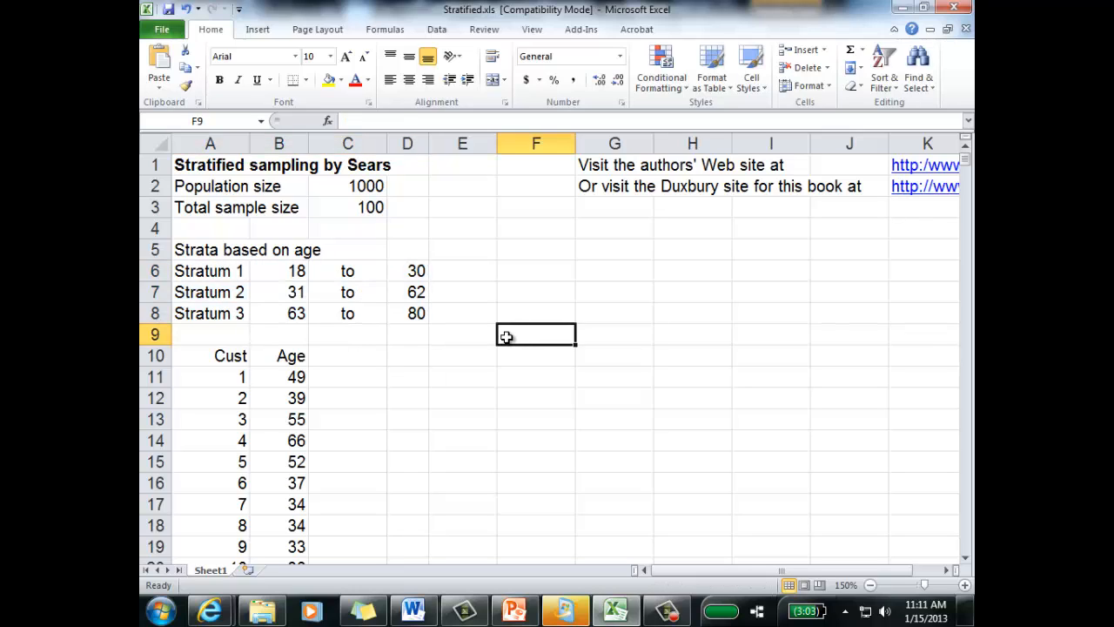
Step: Enter the column heading "Strata" in cell C10, beside the Age heading
click(357, 361)
text(Statr)
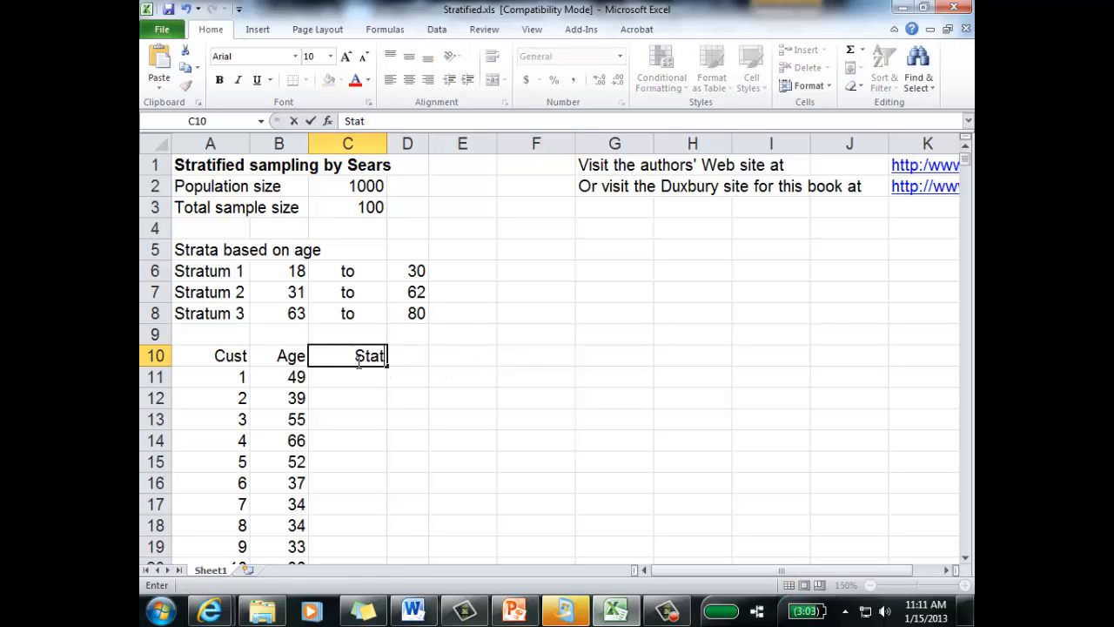
key(BackSpace)
key(BackSpace)
key(BackSpace)
text(rata)
key(Return)
click(500, 340)
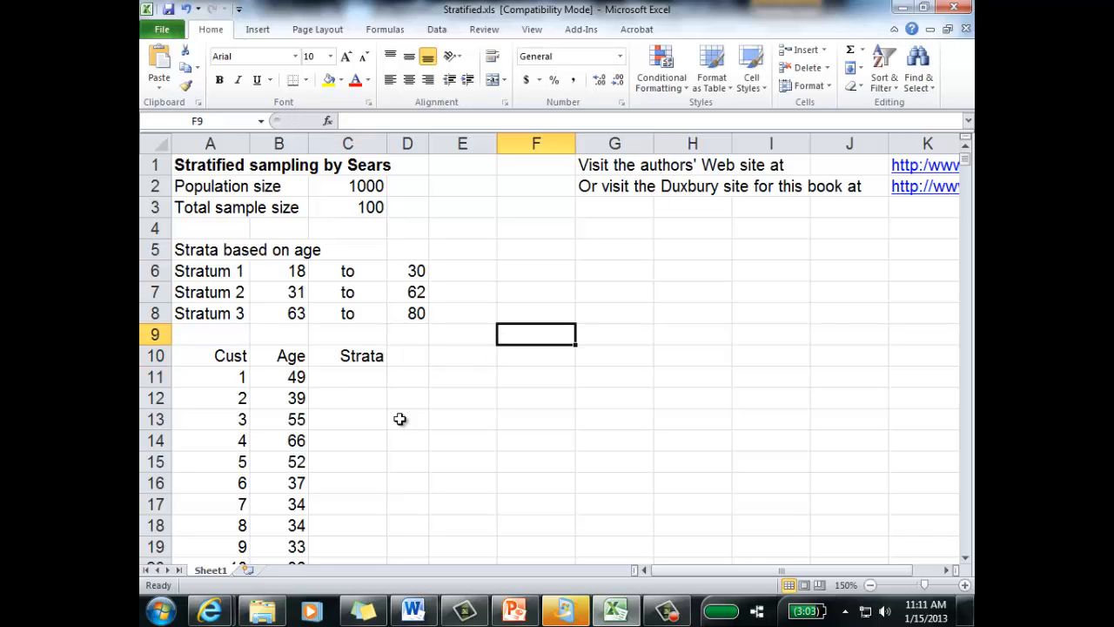
Step: Begin an IF formula in C11 that assigns 1 when the age is below Stratum 2's lower limit: =if(B11<$B$7,1,
click(366, 382)
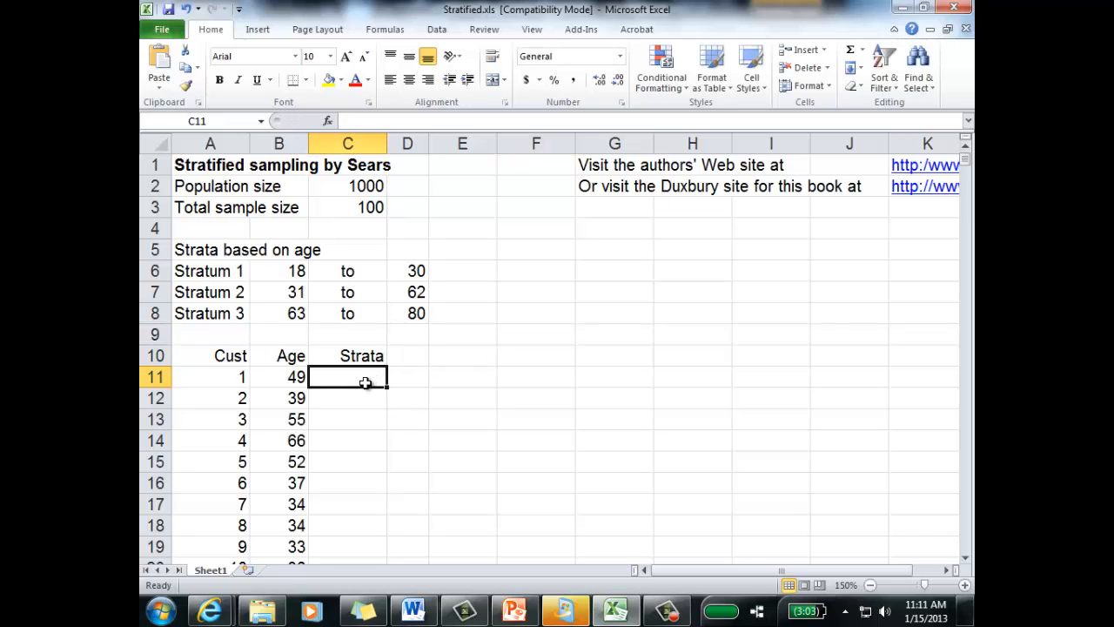
click(296, 377)
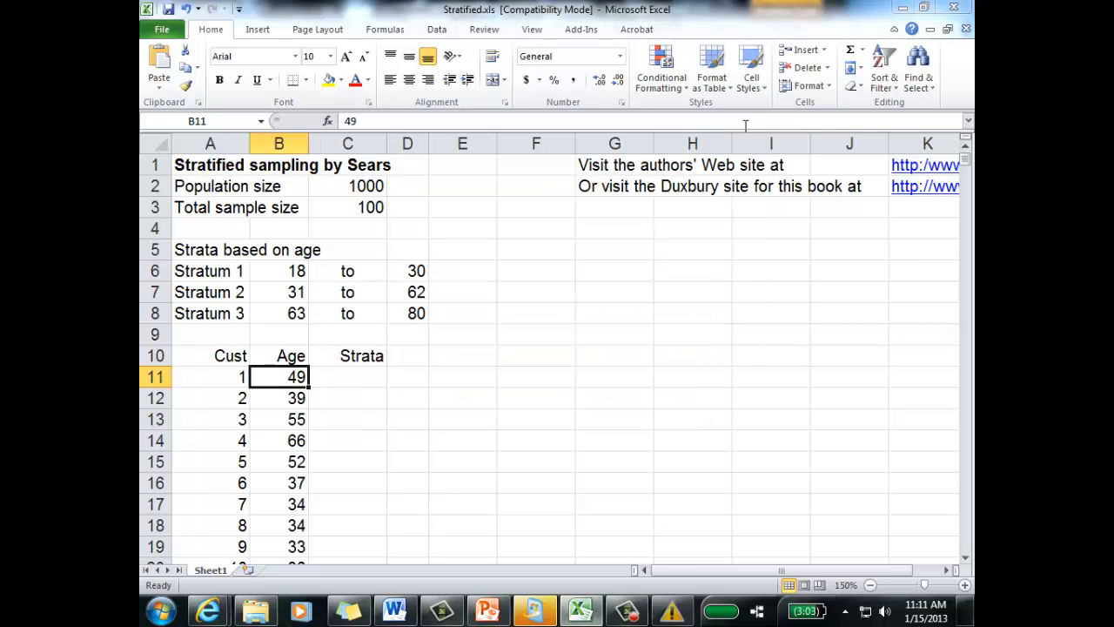
click(754, 131)
click(363, 378)
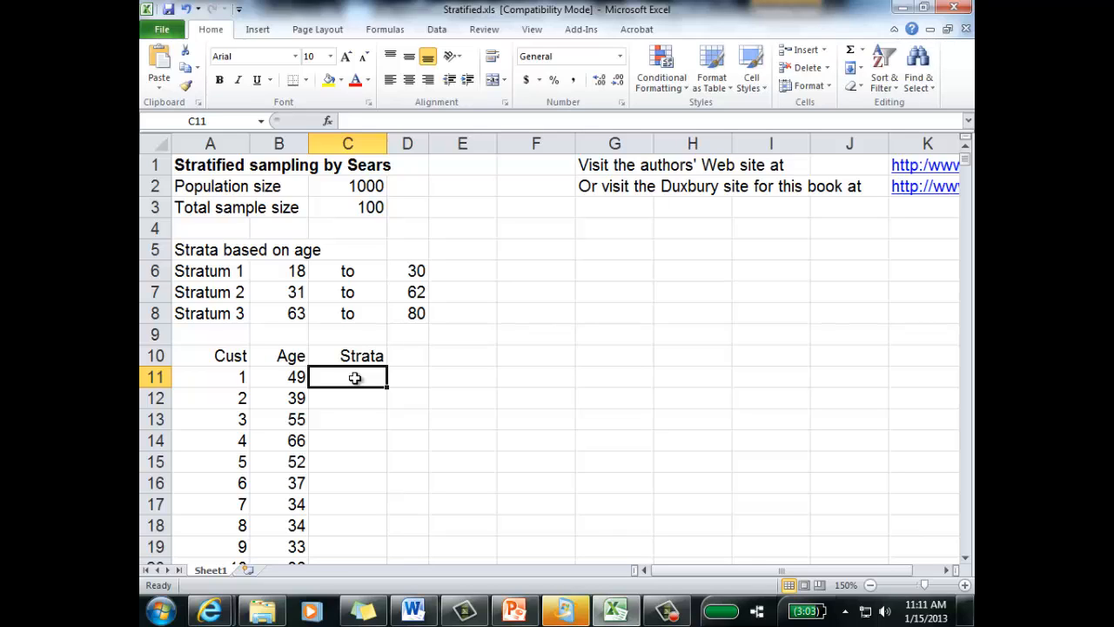
text(=i)
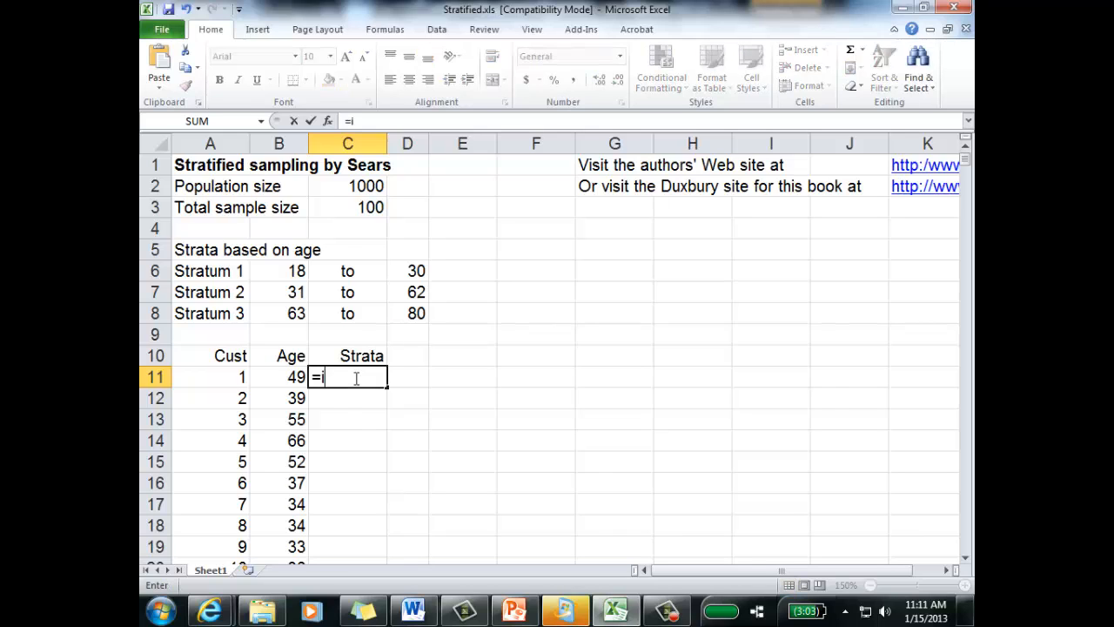
text(f)
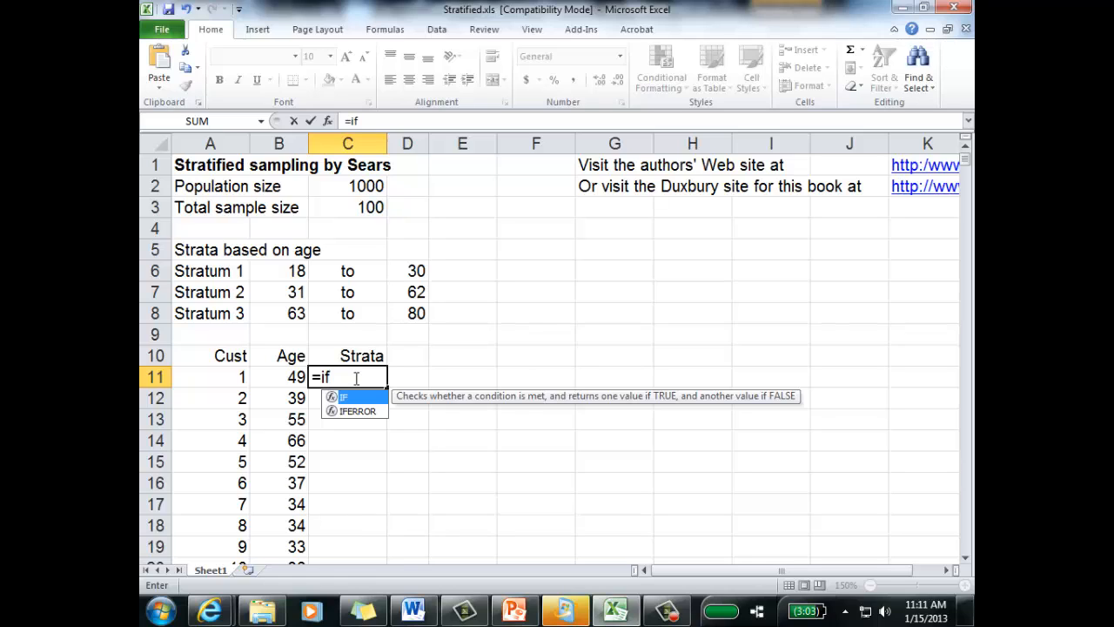
text(()
click(294, 376)
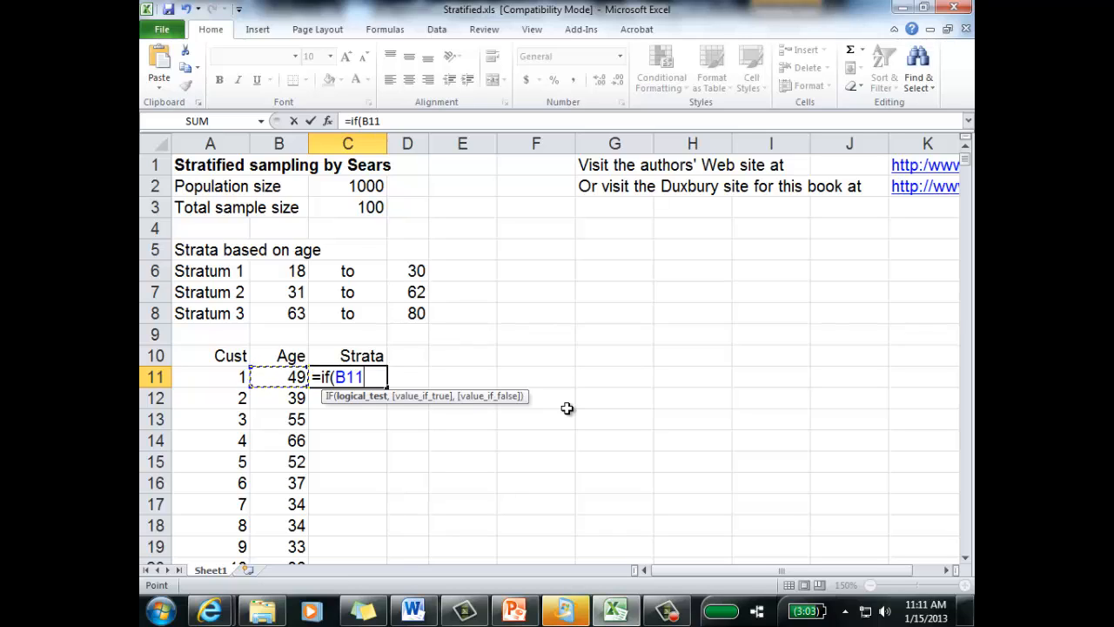
text(<)
click(286, 296)
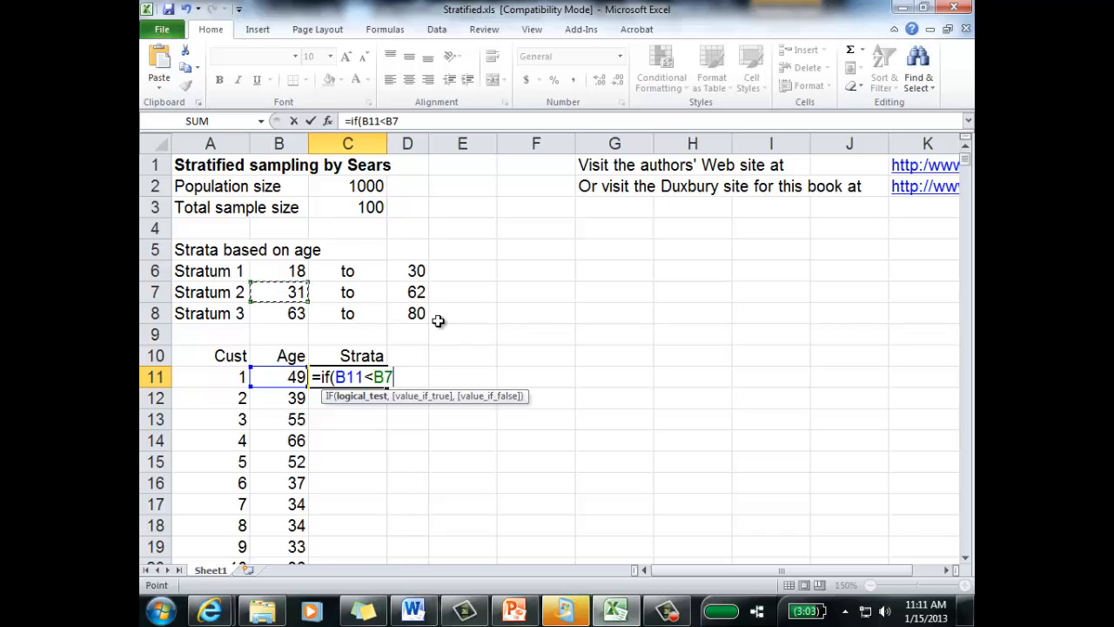
key(F4)
text(,1,)
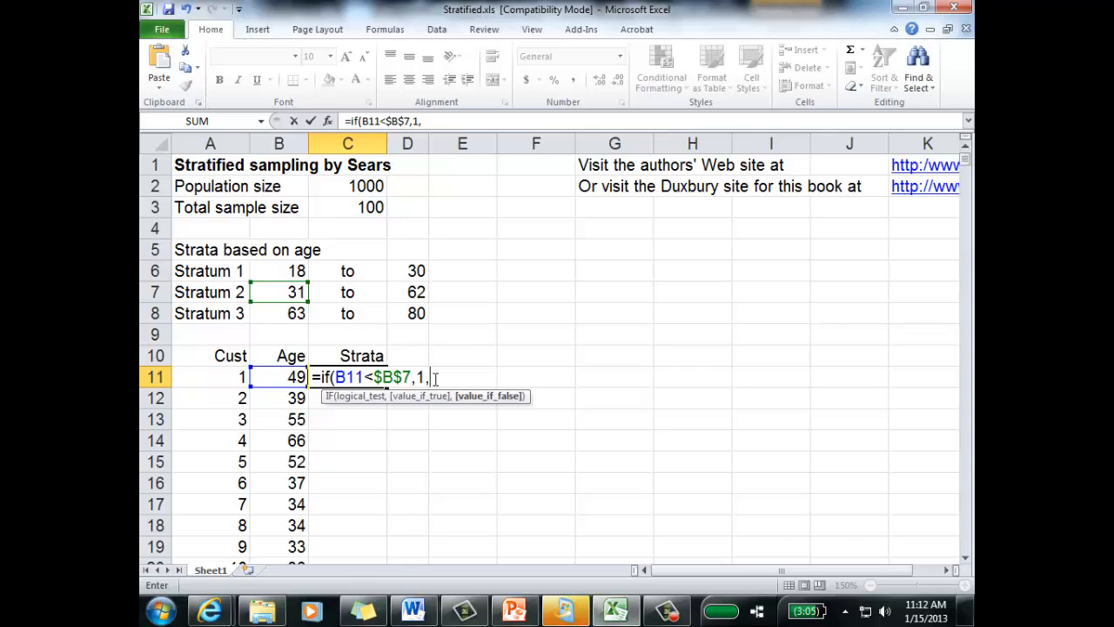
Step: Complete the C11 formula with a nested IF giving 2 below Stratum 3's lower limit, otherwise 3: =if(B11<$B$7,1,if(B11<$B$8,2,3))
text(if)
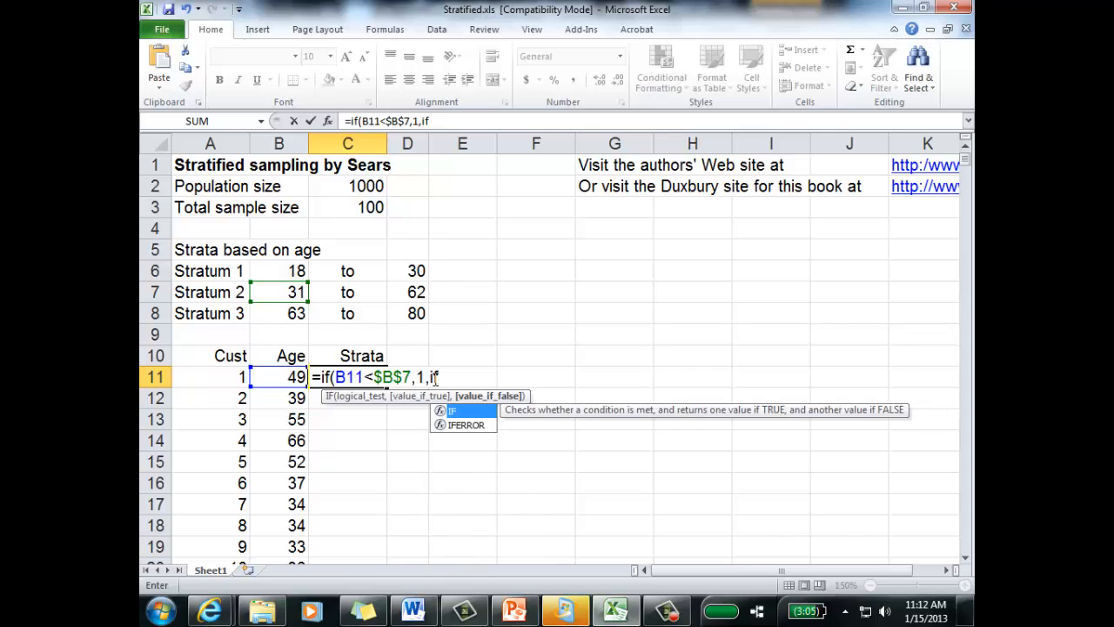
text(()
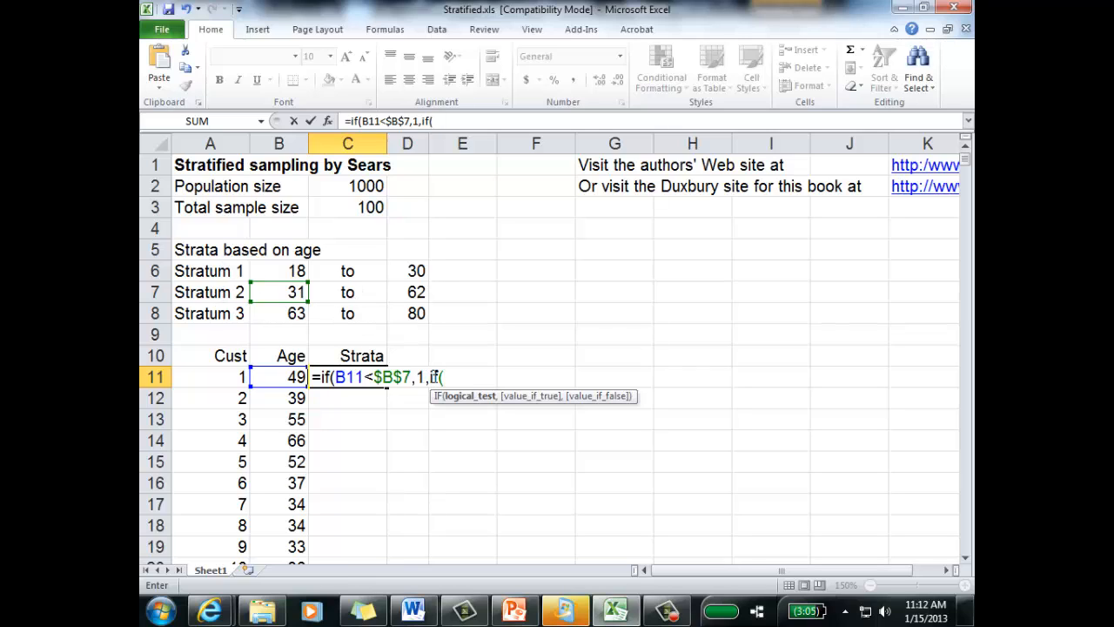
click(296, 377)
text(<)
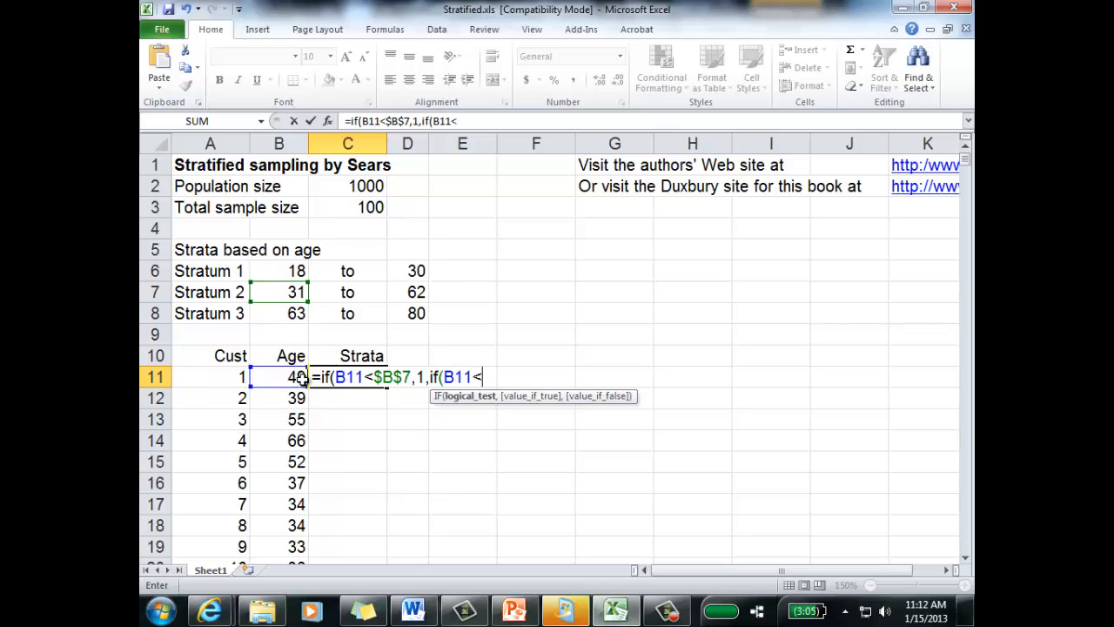
click(297, 316)
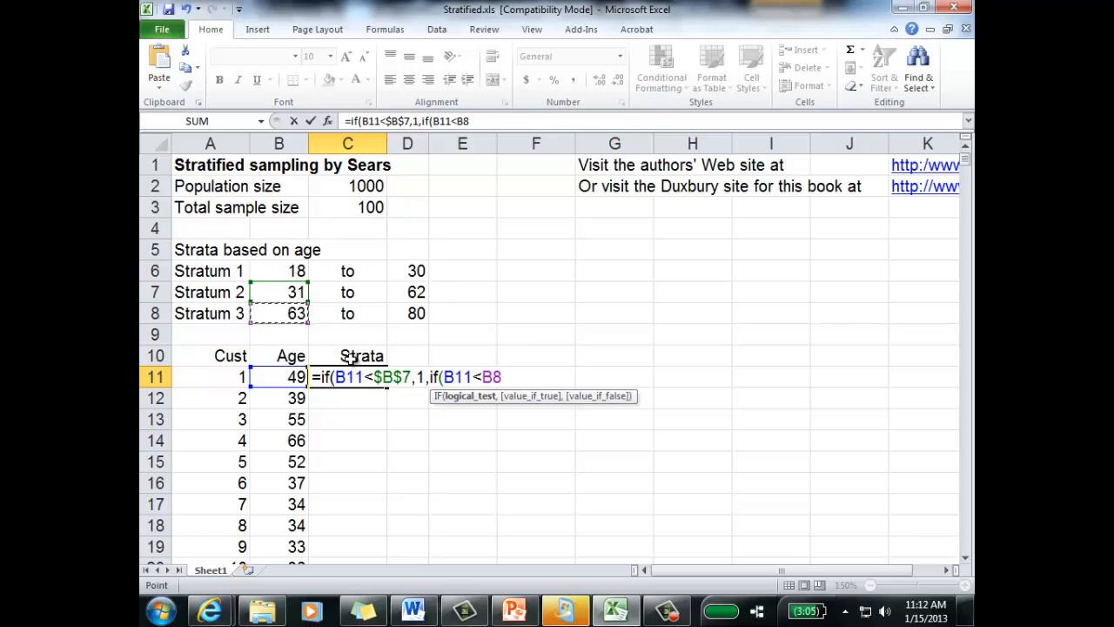
key(F4)
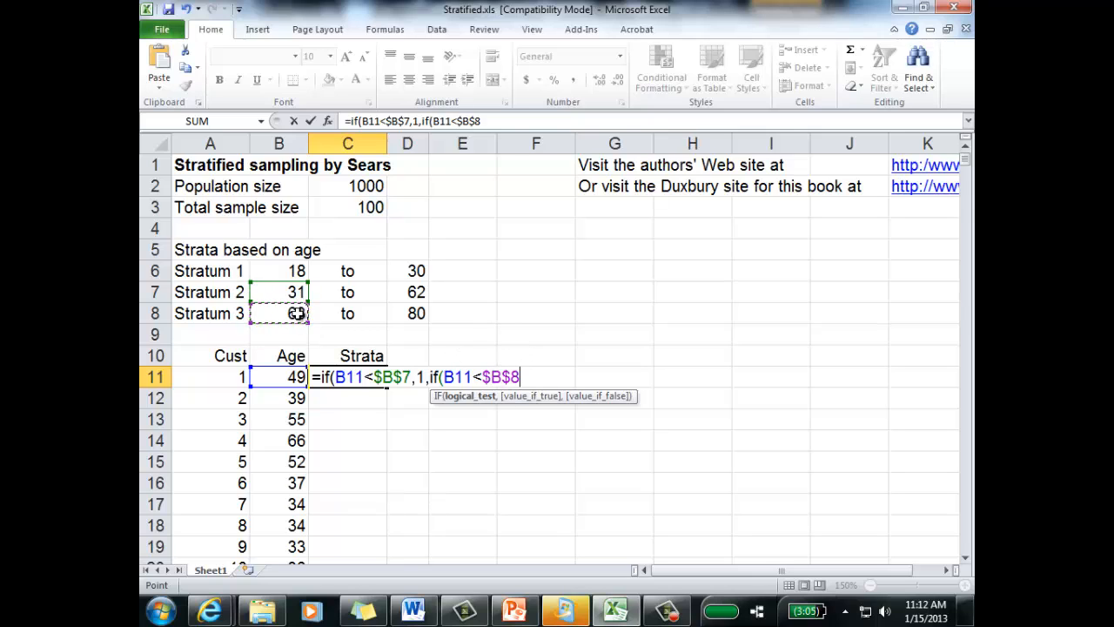
text(,2)
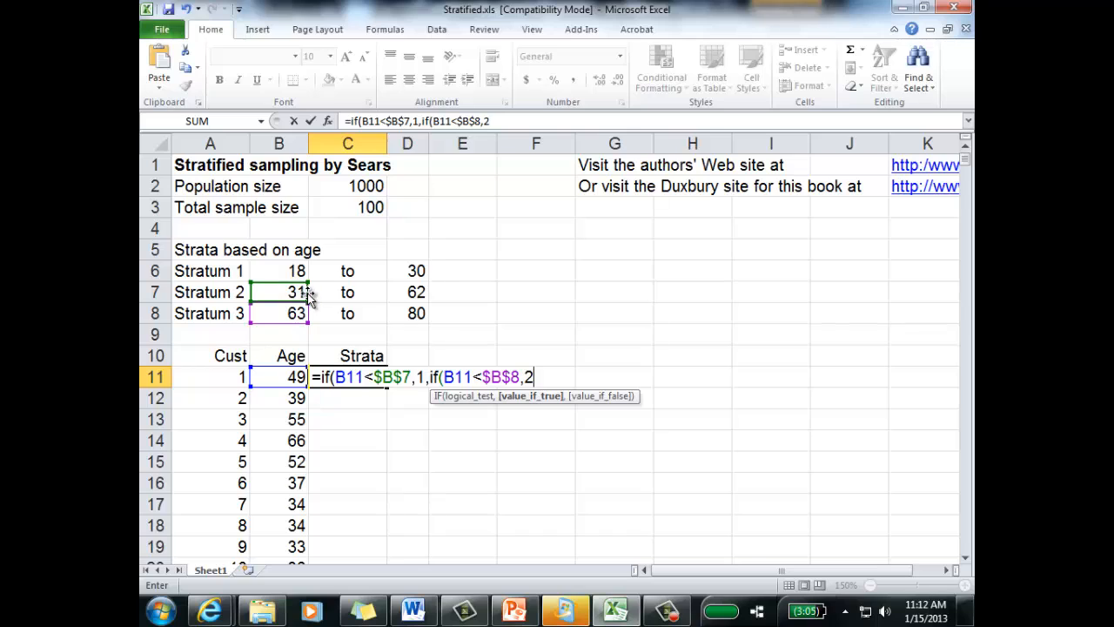
text(,)
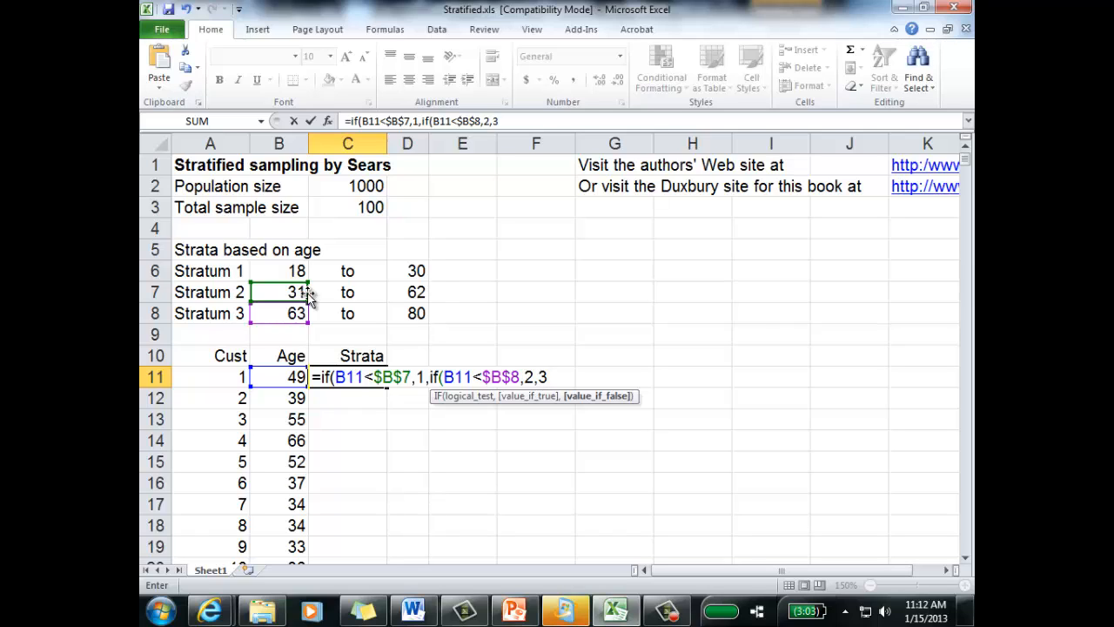
text(3))
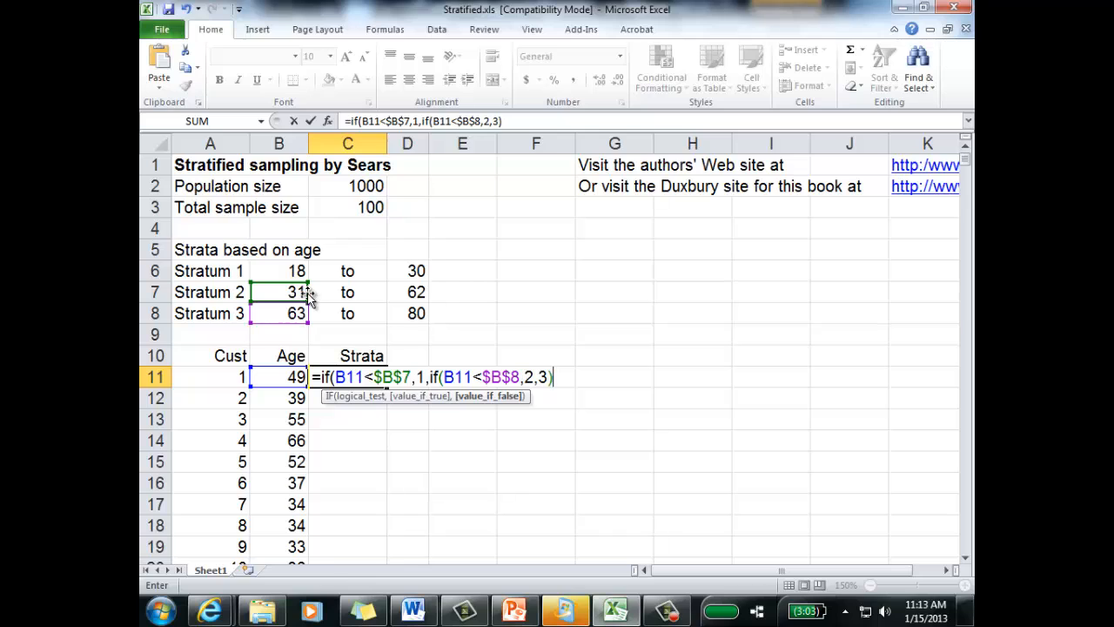
text())
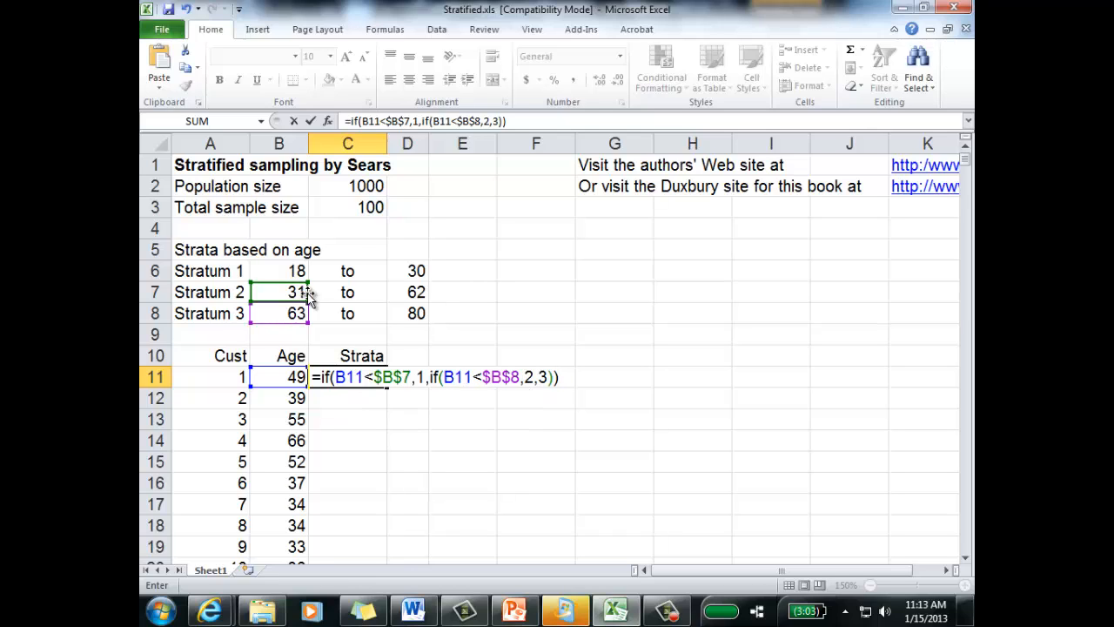
key(Return)
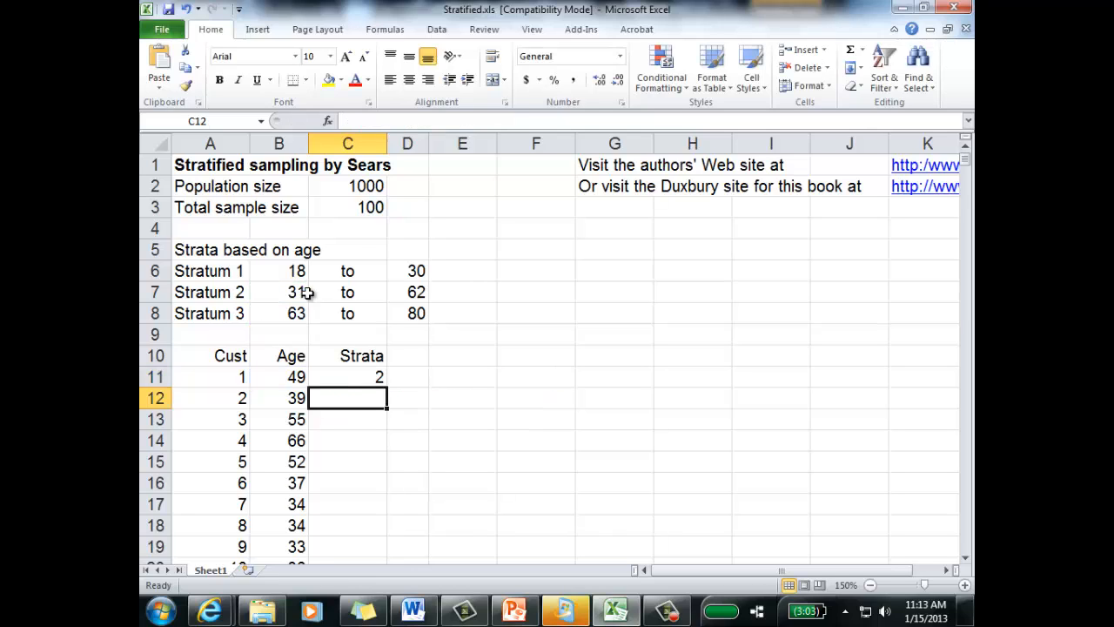
Step: Check C11 against the Stratum 2 age range and fill its formula down the Strata column for all customers
click(376, 377)
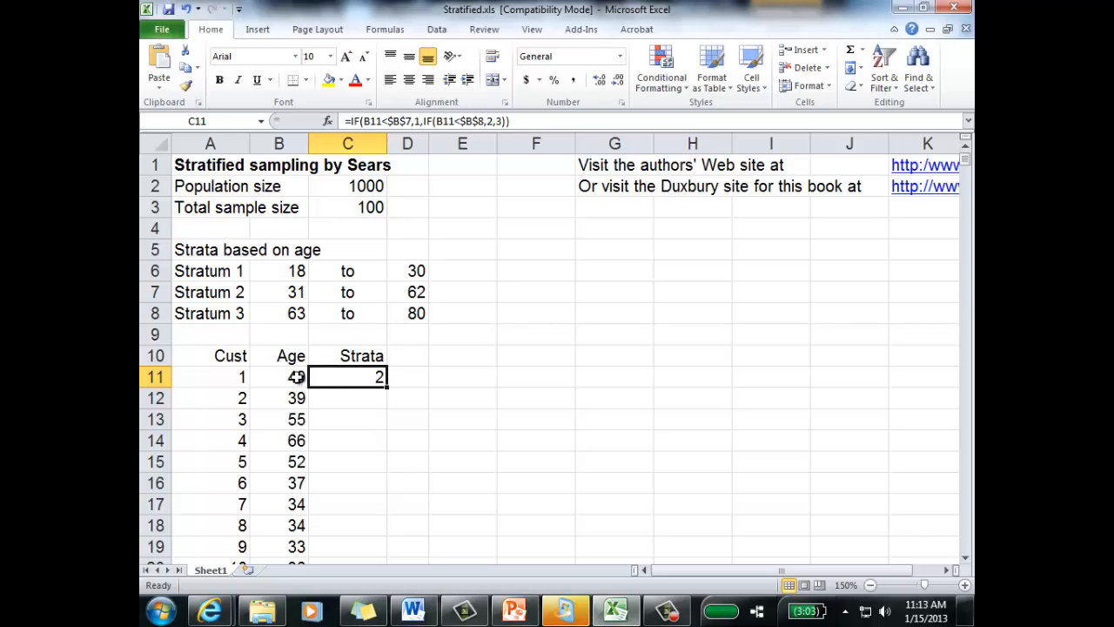
drag(291, 293, 415, 296)
click(202, 290)
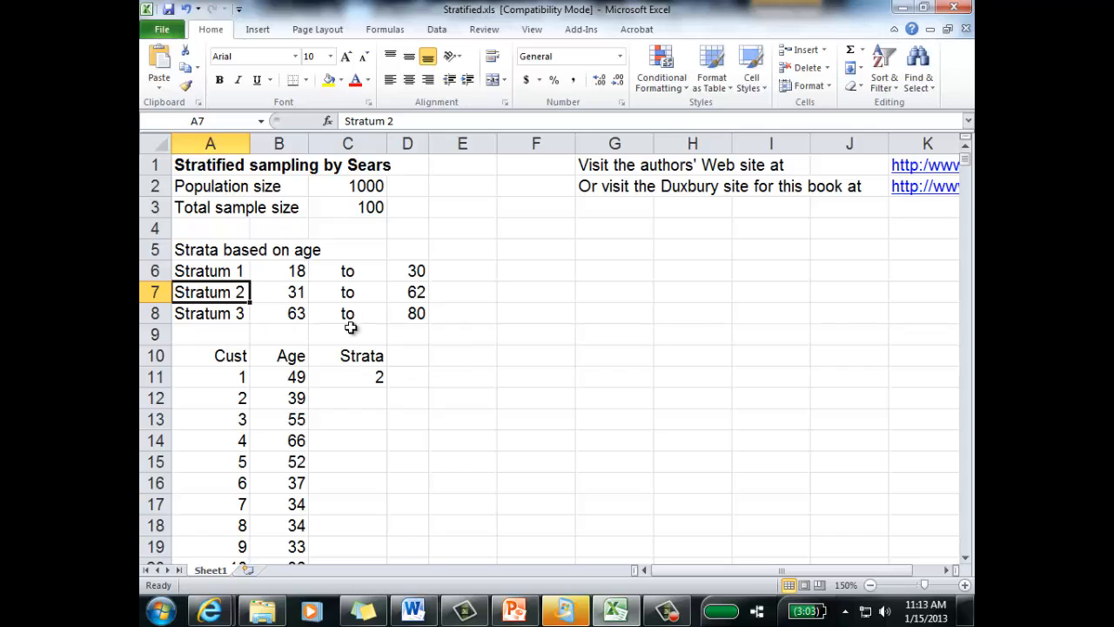
click(339, 376)
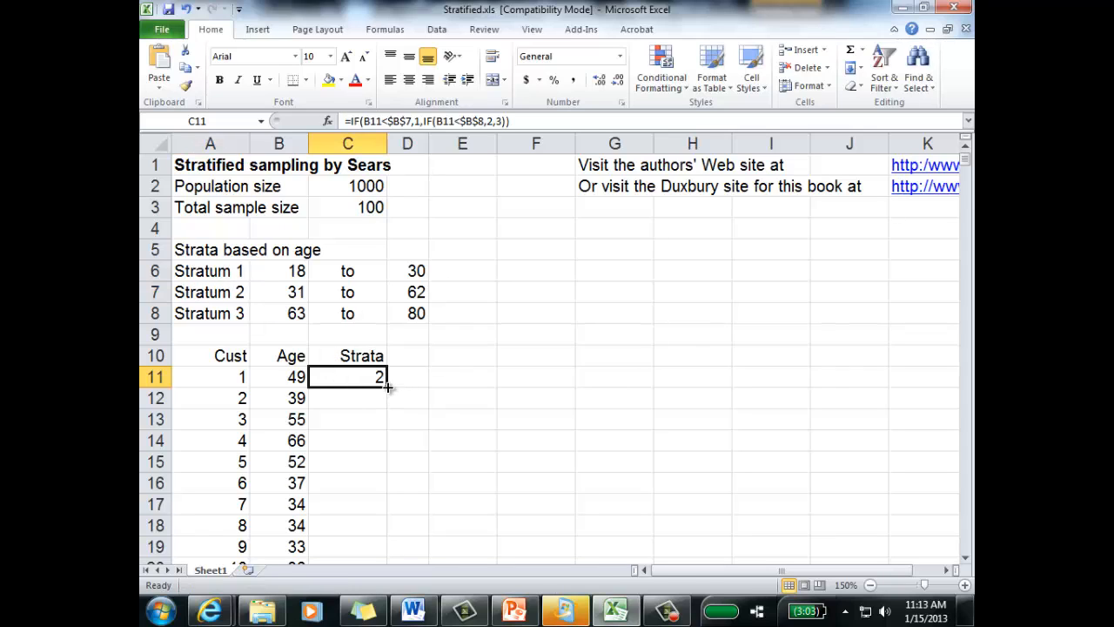
double_click(387, 387)
click(509, 348)
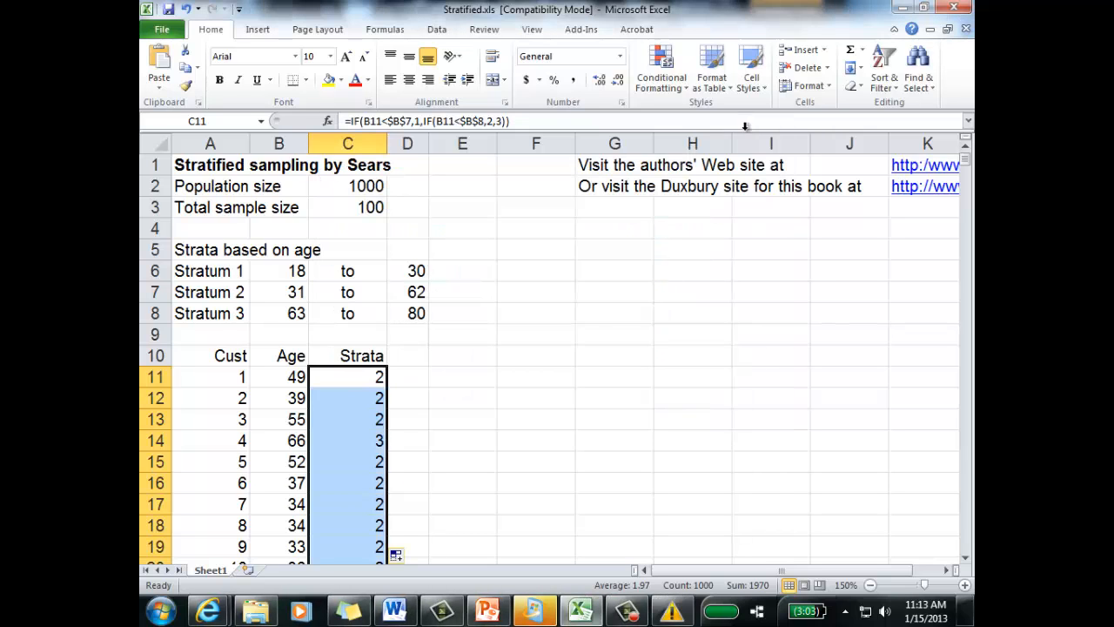
Step: Examine the ages and assigned strata in rows 61, 63 and 65 to check the filled formulas
click(495, 354)
scroll(458, 386, down, 16)
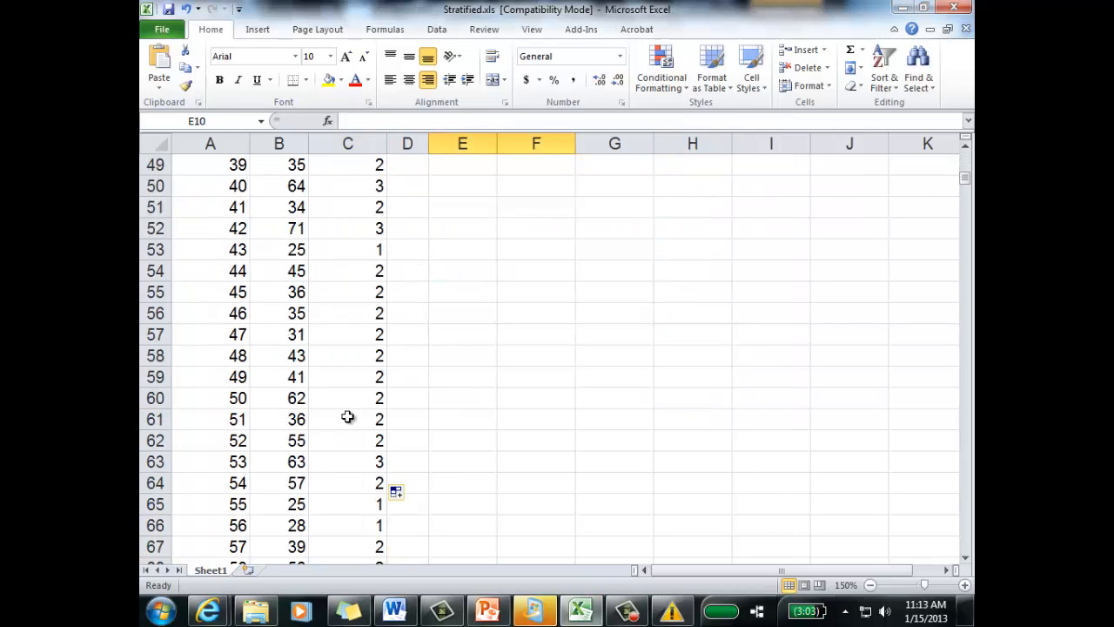
click(300, 417)
click(362, 422)
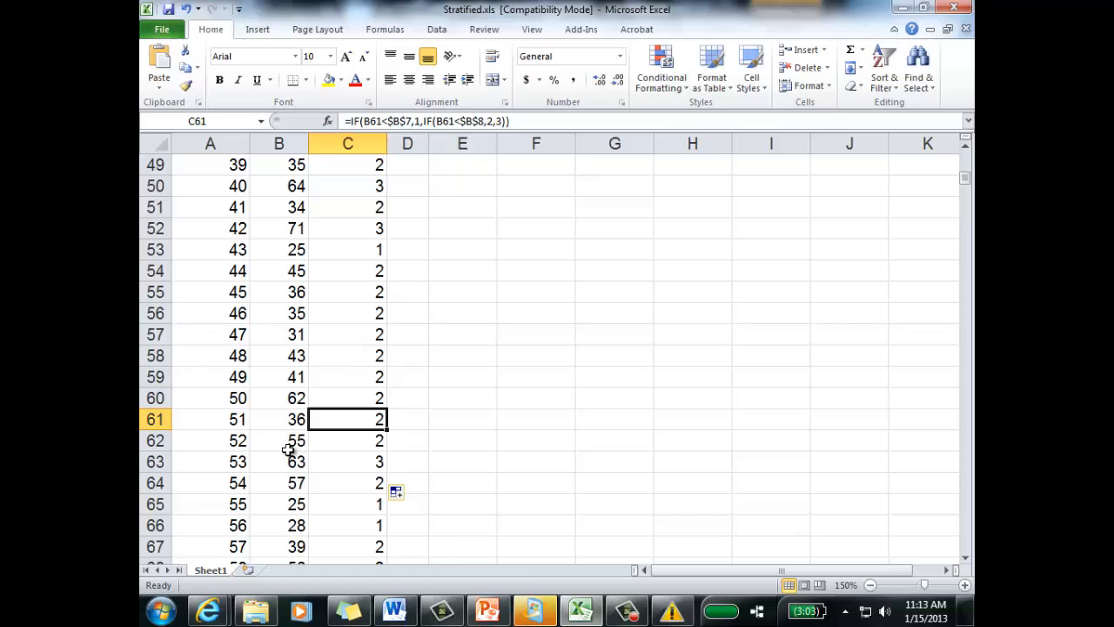
click(300, 467)
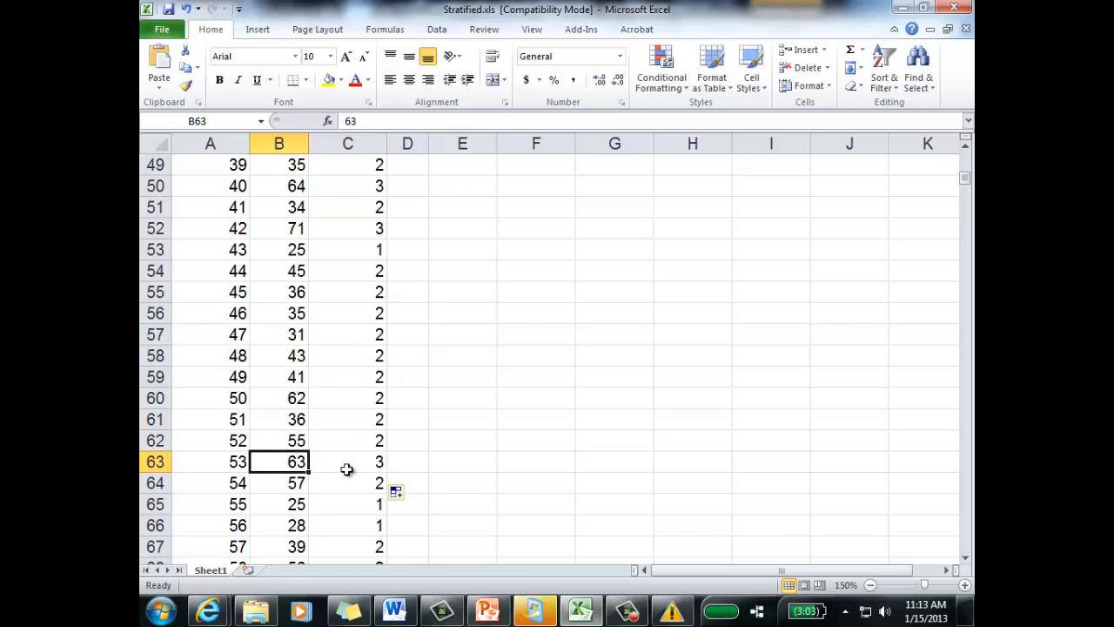
click(370, 463)
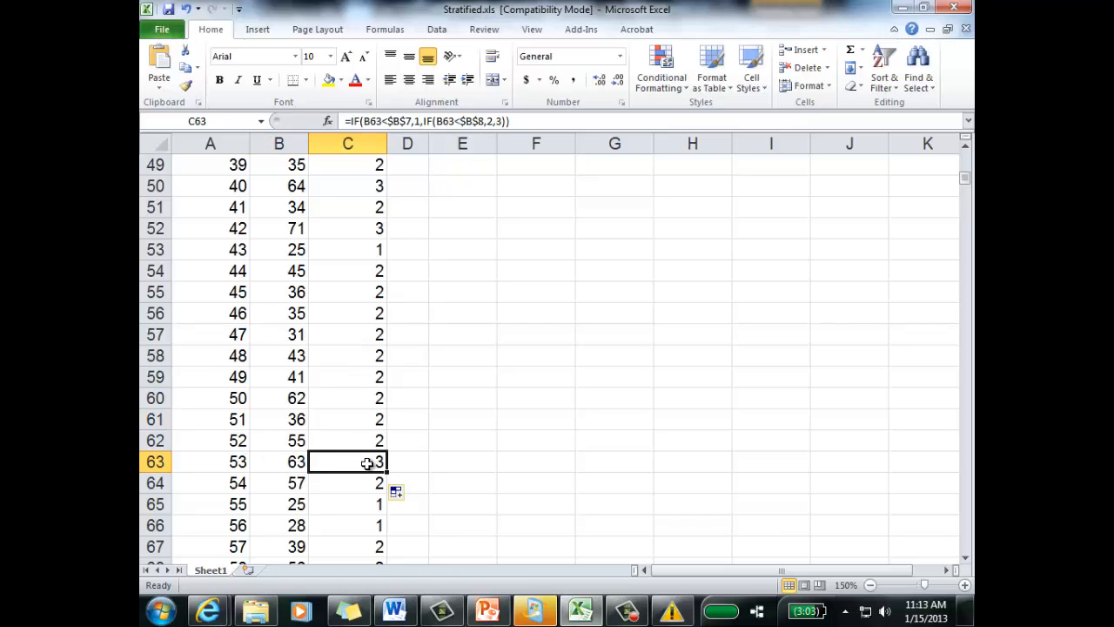
click(298, 506)
click(351, 509)
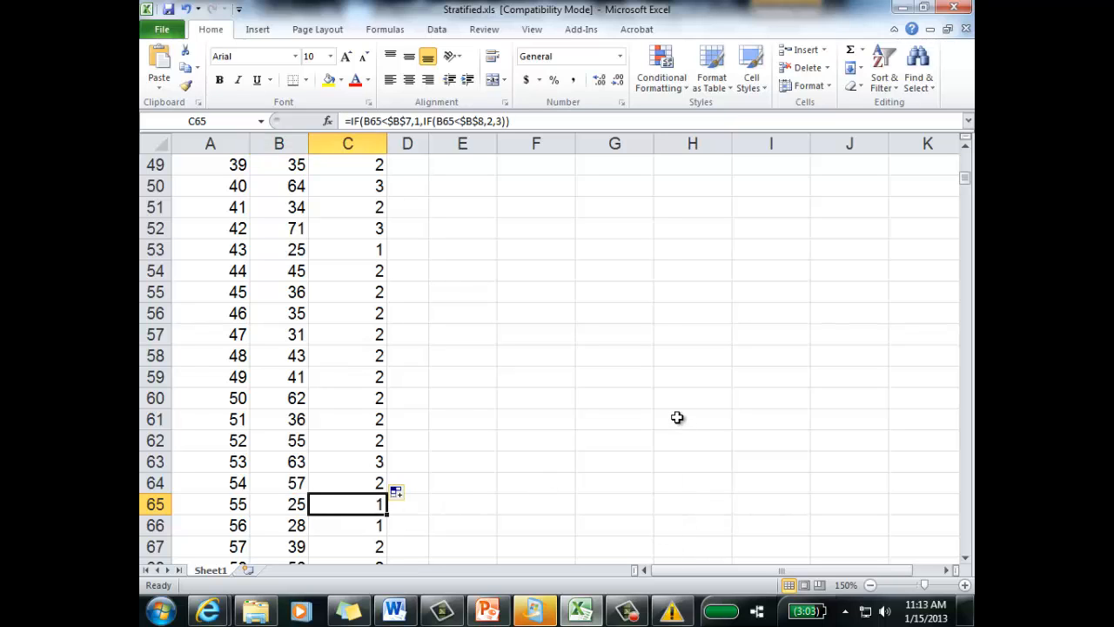
scroll(677, 418, up, 16)
click(640, 416)
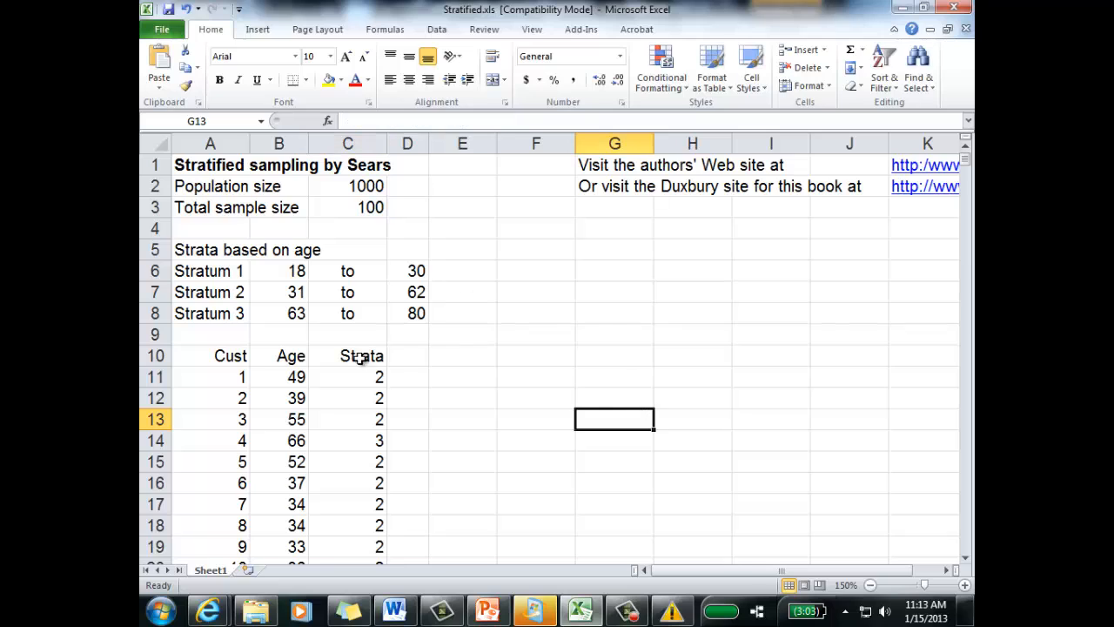
Step: Sort the customer numbers and ages in A11:B1010 by Age, smallest to largest
click(409, 356)
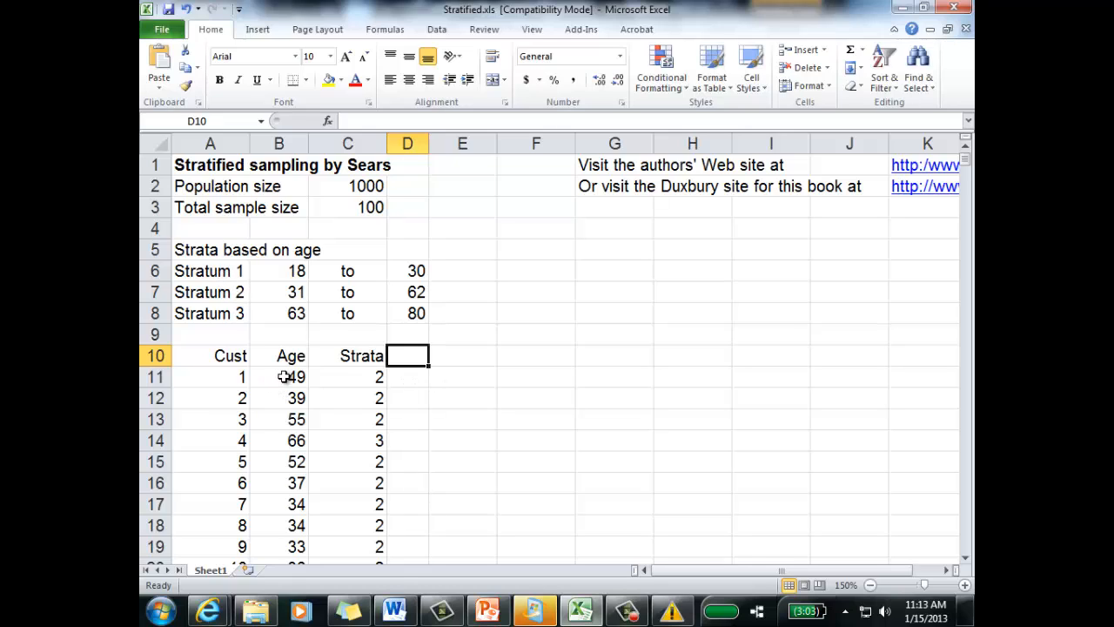
drag(233, 377, 280, 376)
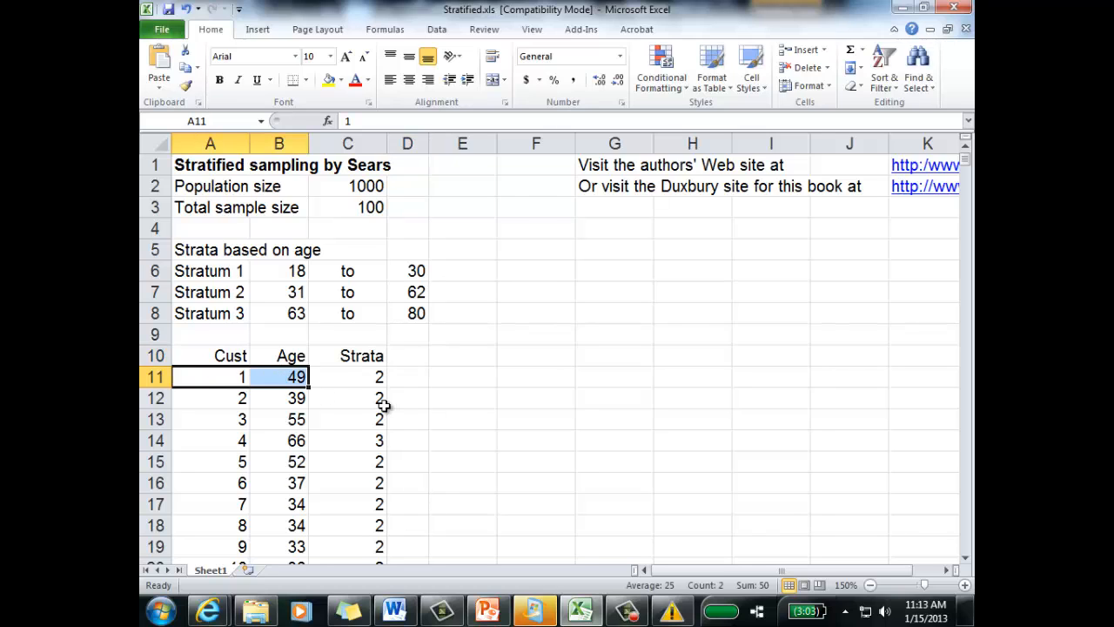
key(ctrl+shift+Down)
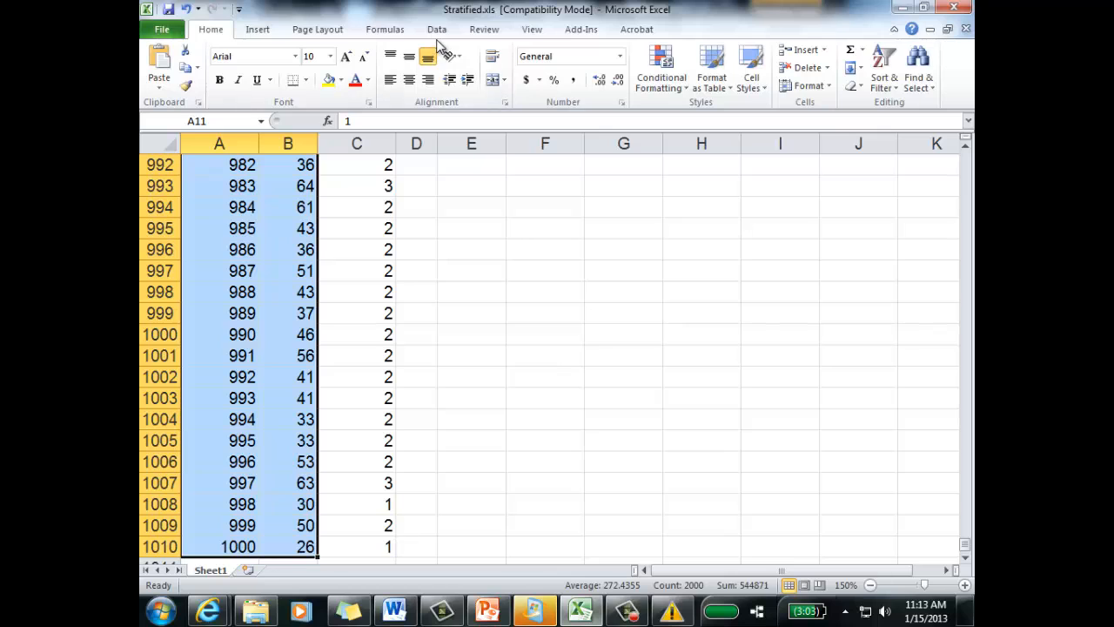
click(437, 29)
click(359, 76)
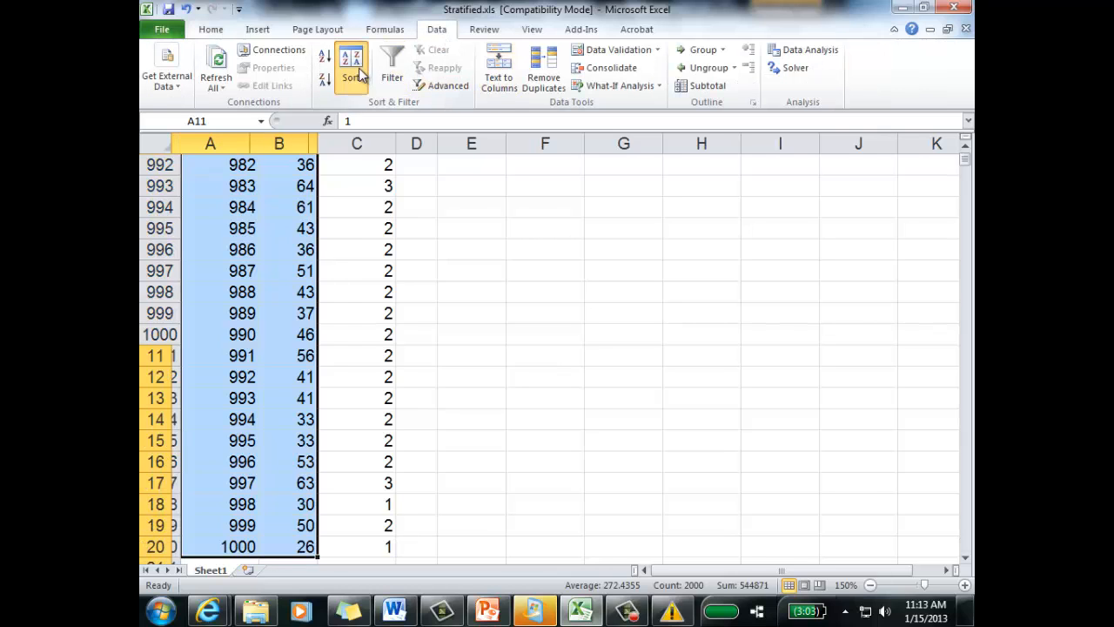
click(545, 317)
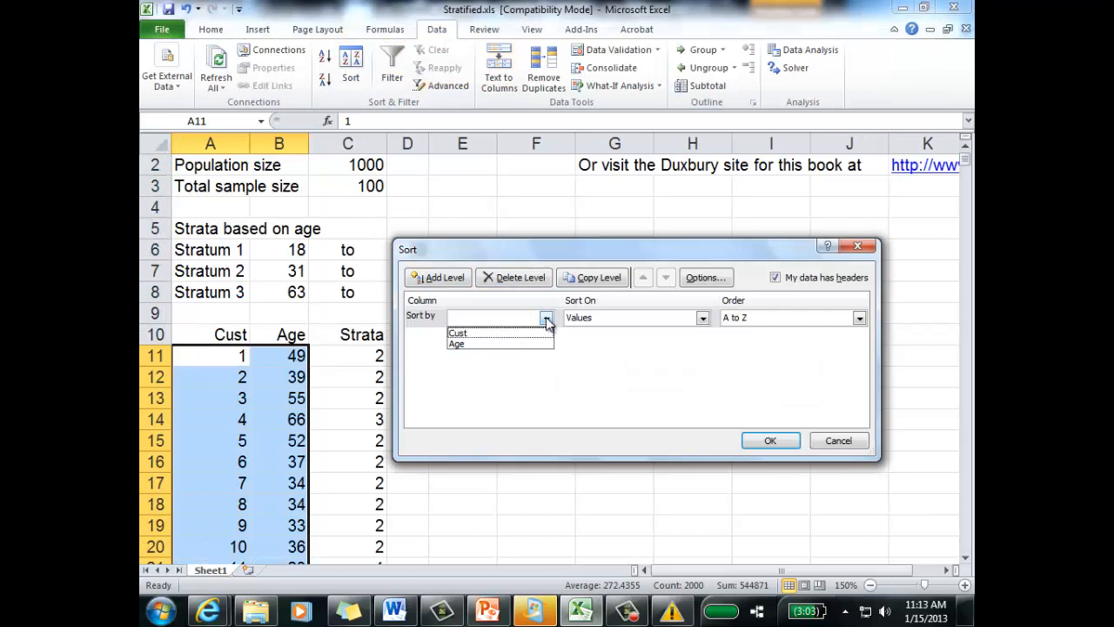
click(493, 343)
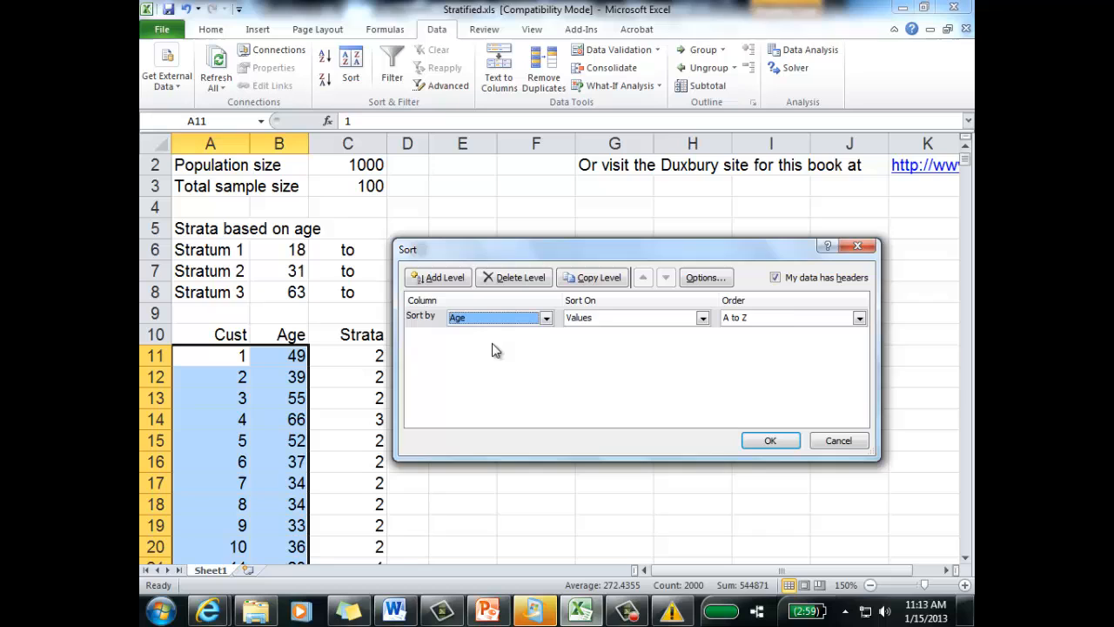
click(771, 442)
click(704, 438)
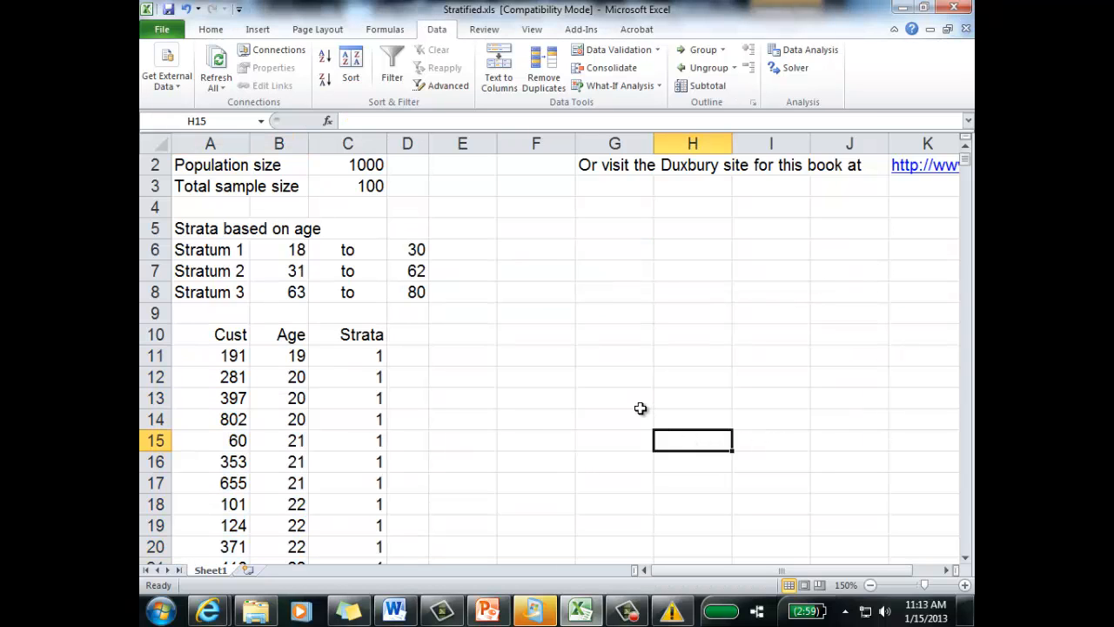
Step: Copy the Stratum 1 customers and ages in A11:B142 to columns E and F, starting at E11
scroll(646, 395, down, 1)
drag(244, 296, 293, 290)
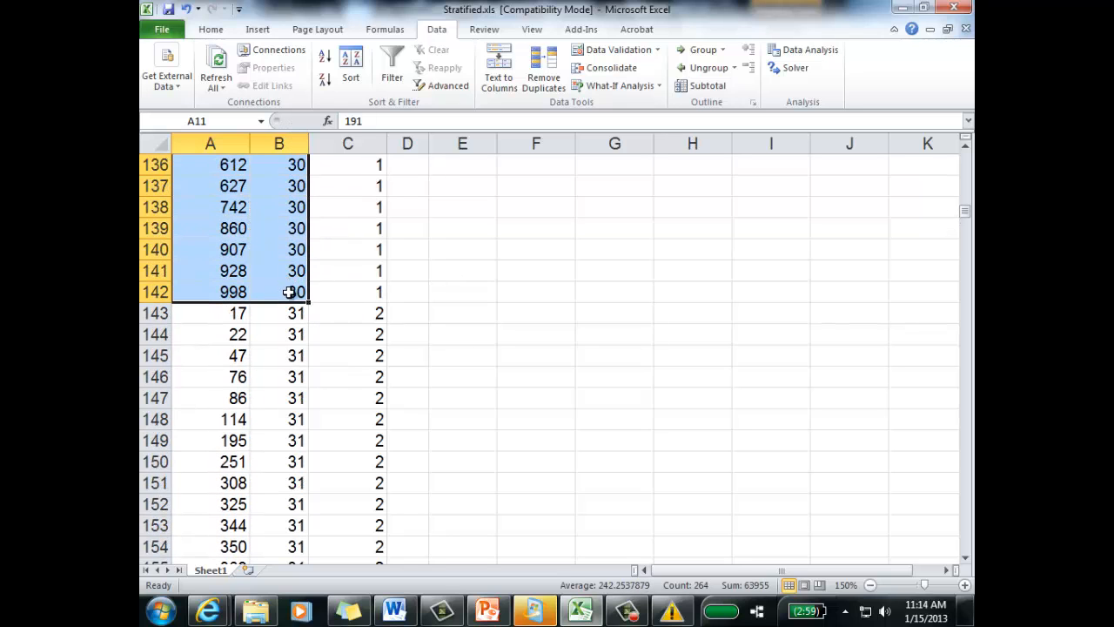
right_click(288, 218)
click(322, 241)
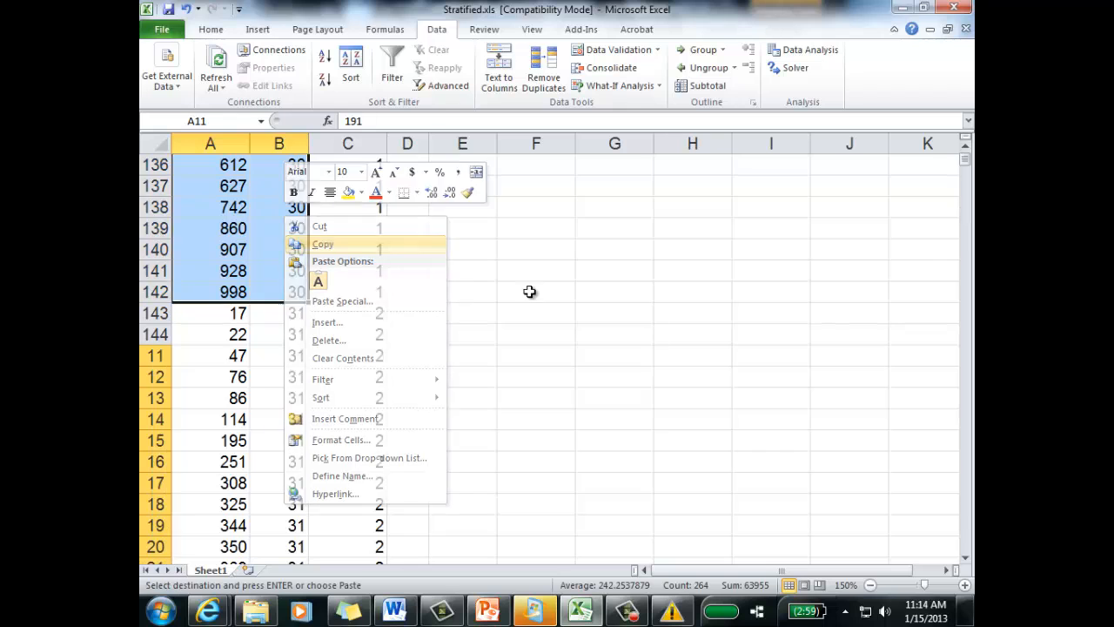
scroll(492, 322, up, 20)
right_click(465, 359)
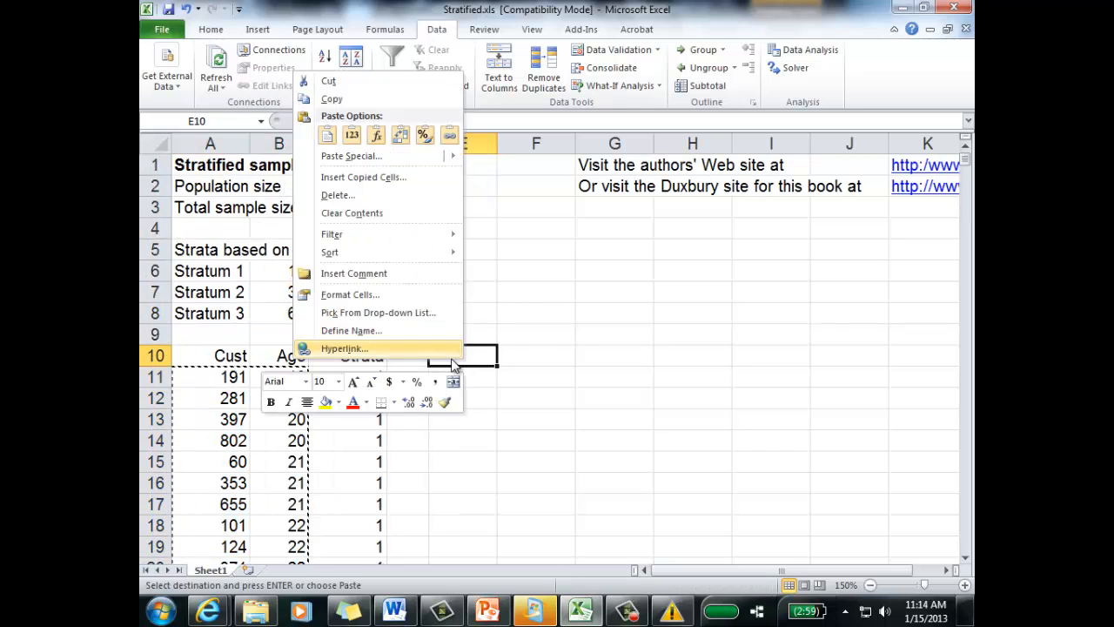
click(502, 382)
click(487, 378)
right_click(487, 381)
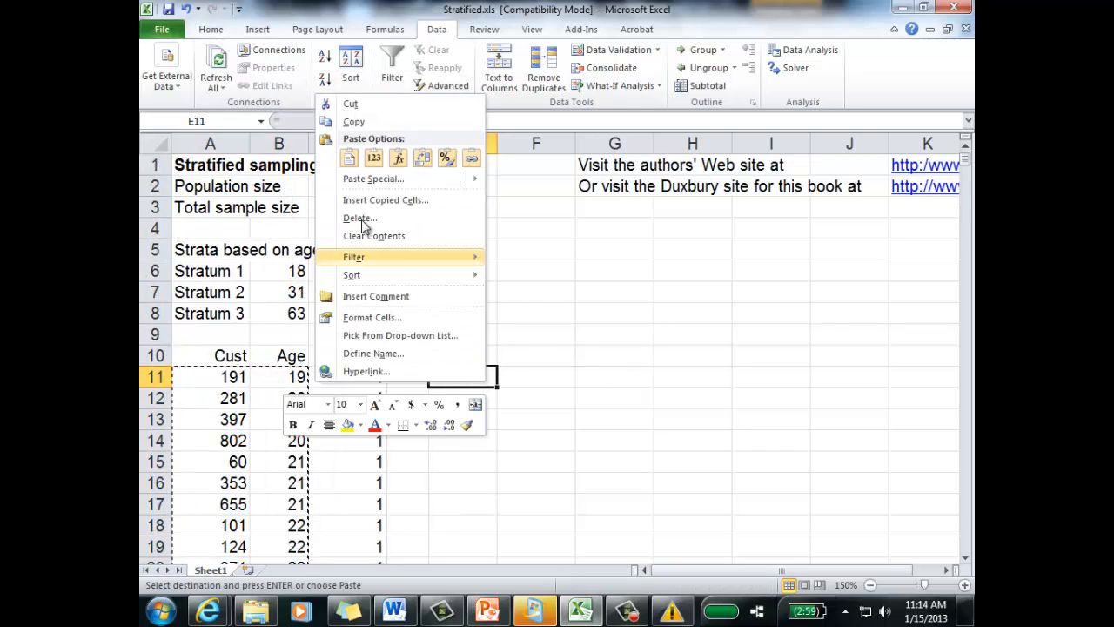
click(351, 159)
click(577, 330)
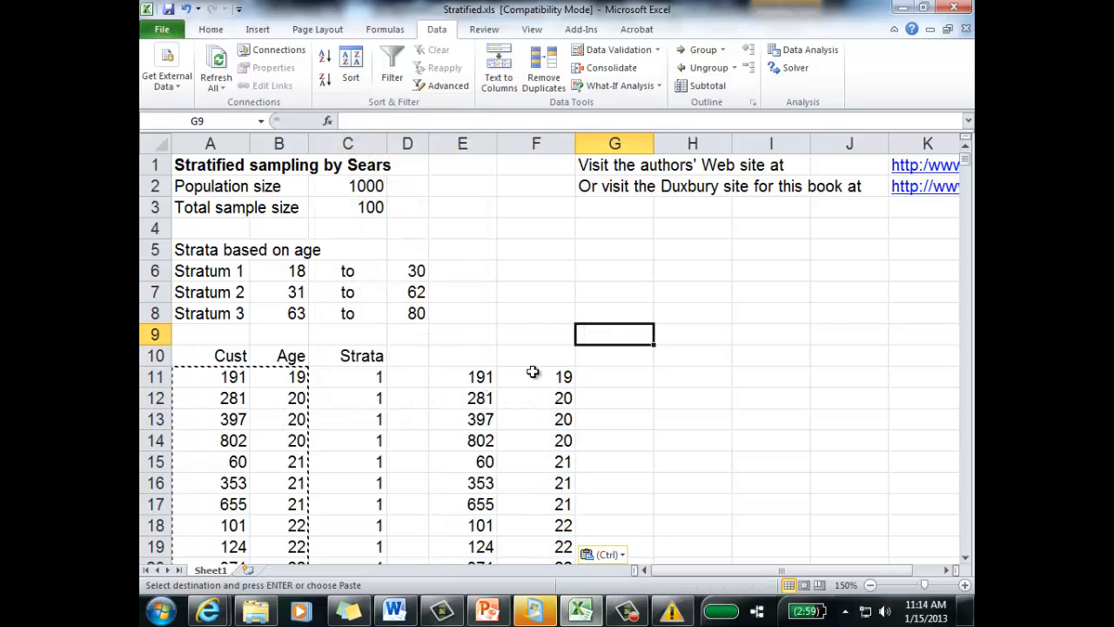
Step: Copy the "Stratum 1" label from A6 to E10 as the heading of the copied customer list
right_click(198, 272)
click(233, 293)
click(462, 357)
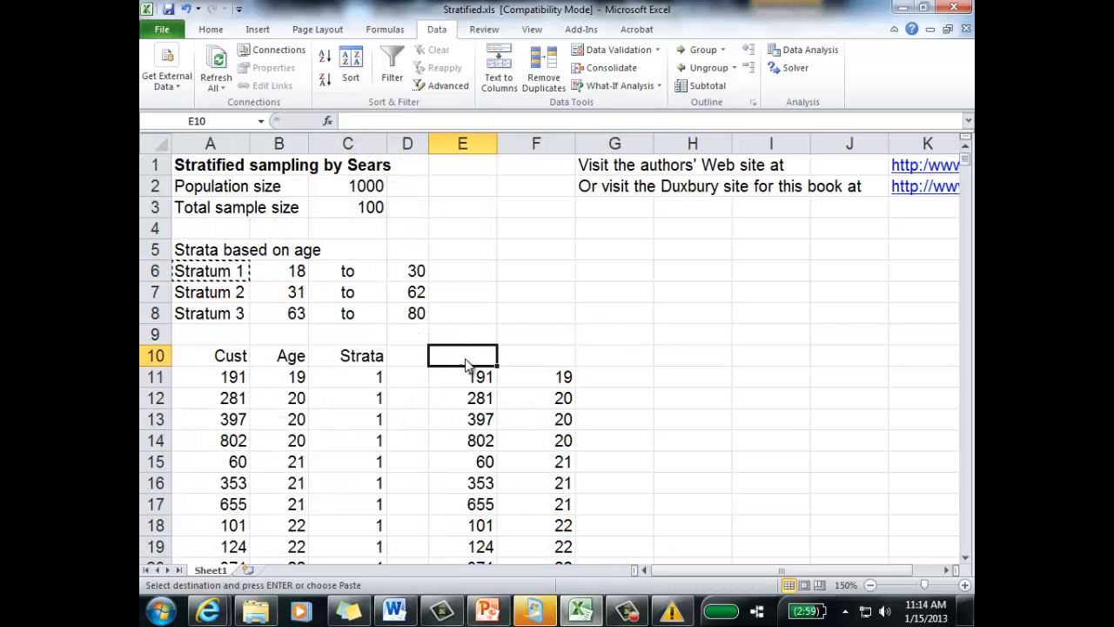
right_click(462, 357)
click(328, 135)
click(641, 331)
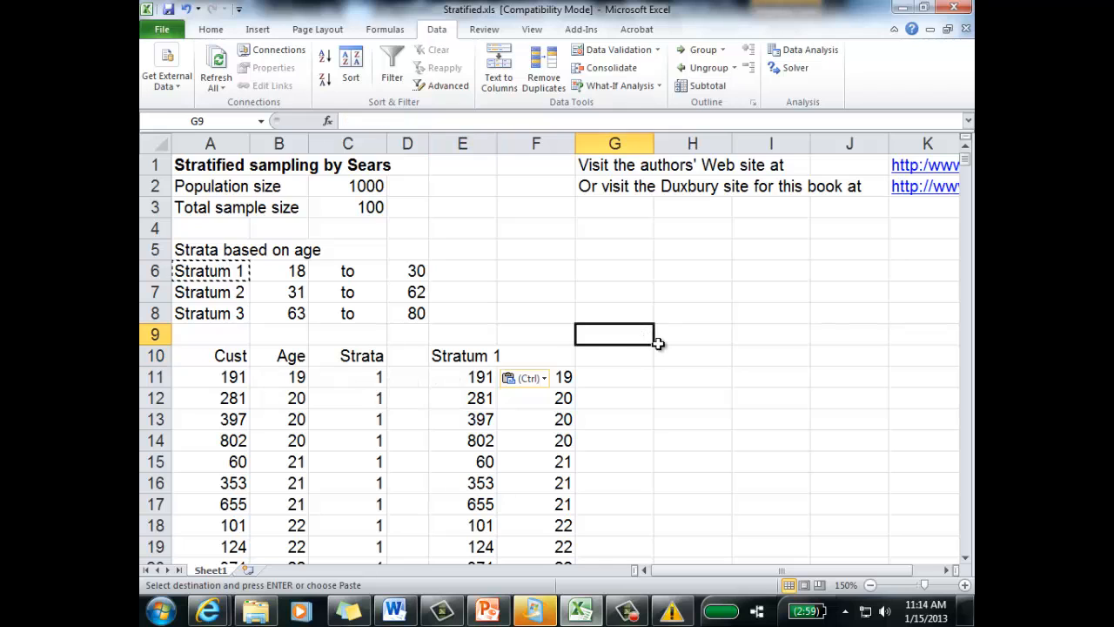
scroll(393, 426, down, 20)
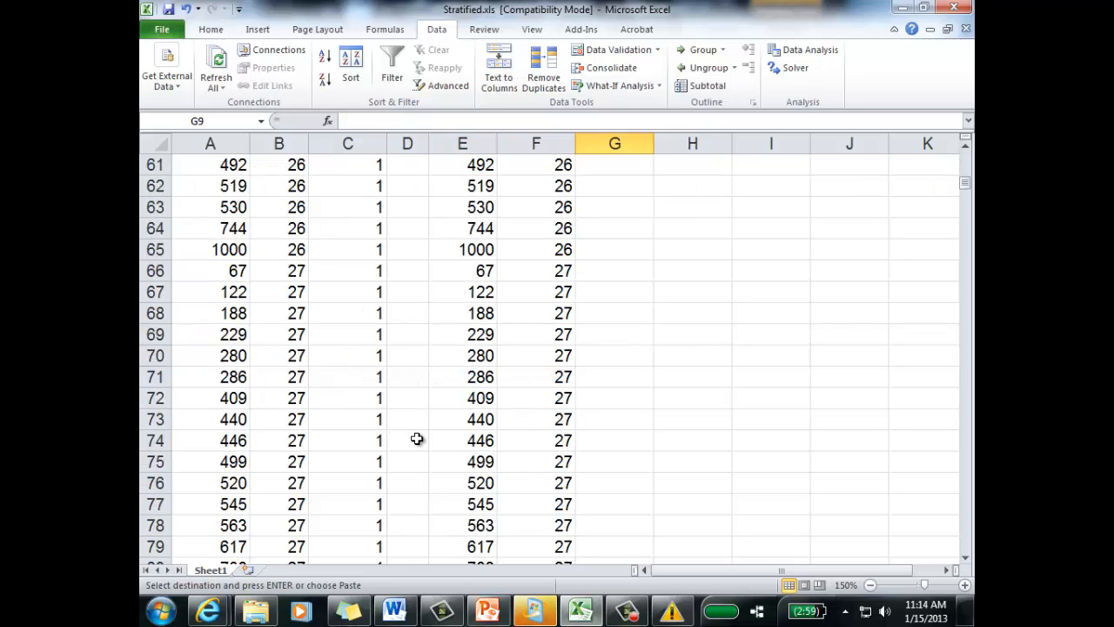
Step: Examine the rows below the Stratum 1 block to locate the Stratum 2 customers from row 143 onward
scroll(412, 403, down, 15)
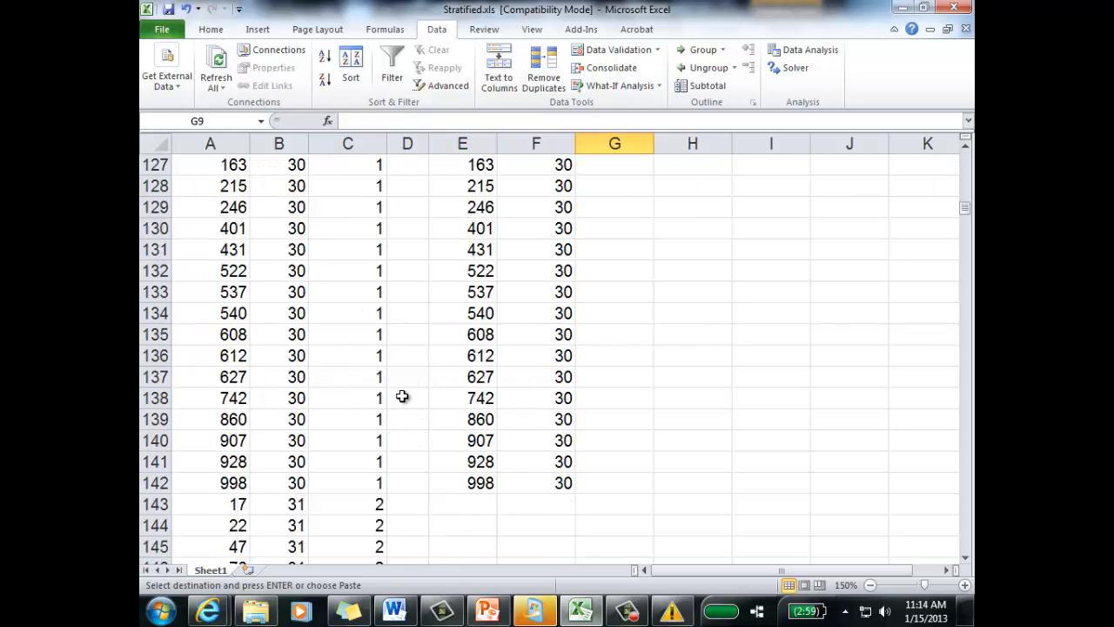
drag(238, 441, 353, 606)
click(518, 489)
scroll(526, 457, up, 1)
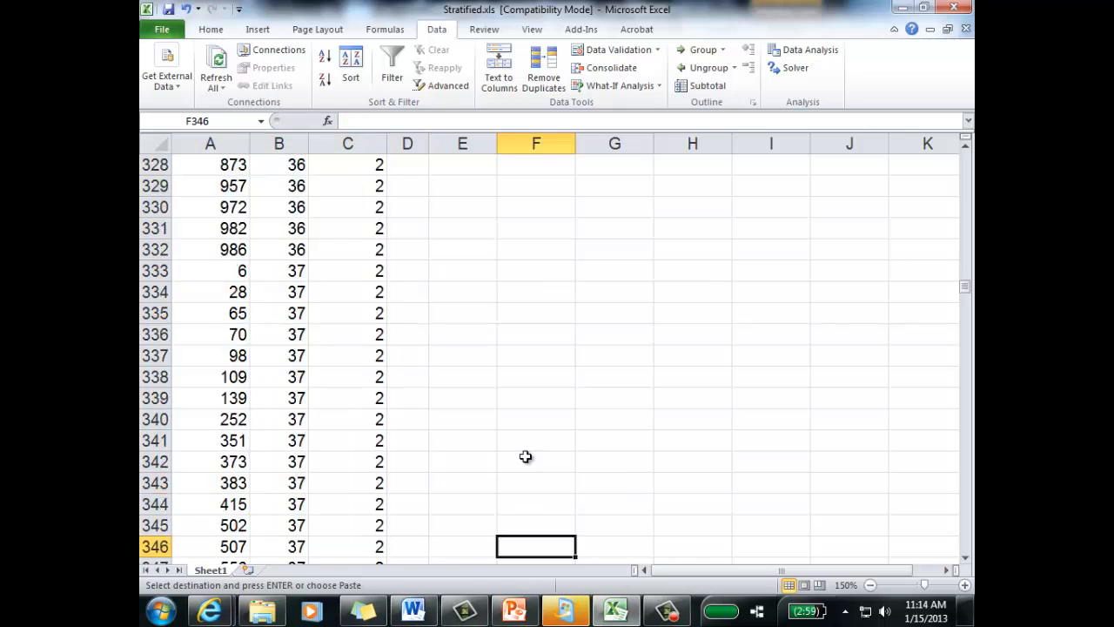
scroll(518, 436, up, 16)
drag(963, 265, 963, 161)
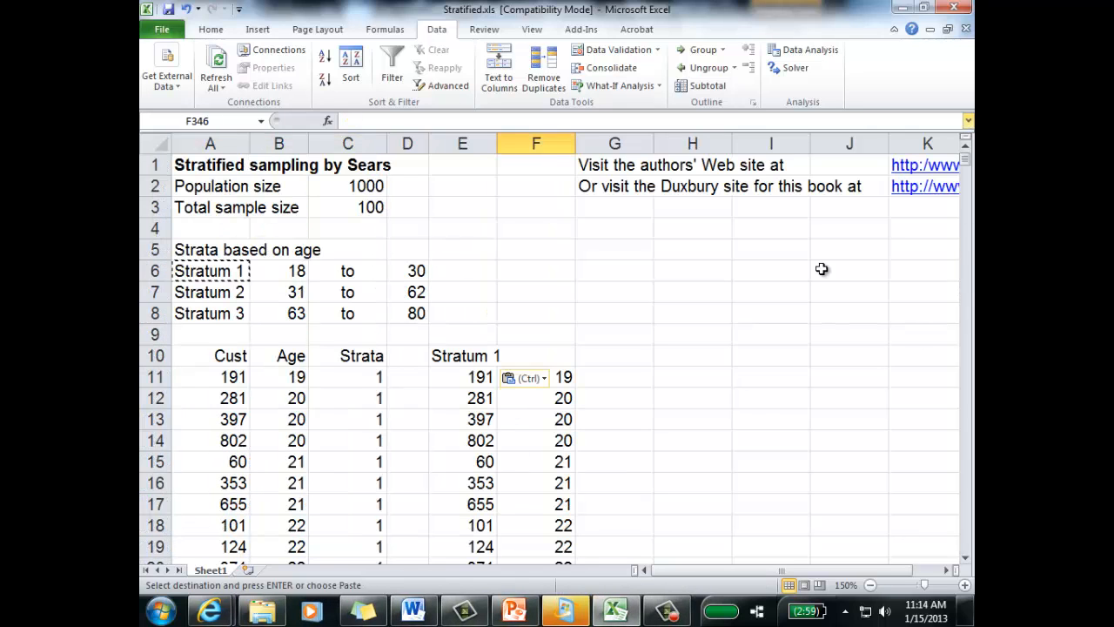
Step: Copy the "Stratum 2" label from A7 to G10 as the heading for the second customer list
click(644, 361)
right_click(244, 304)
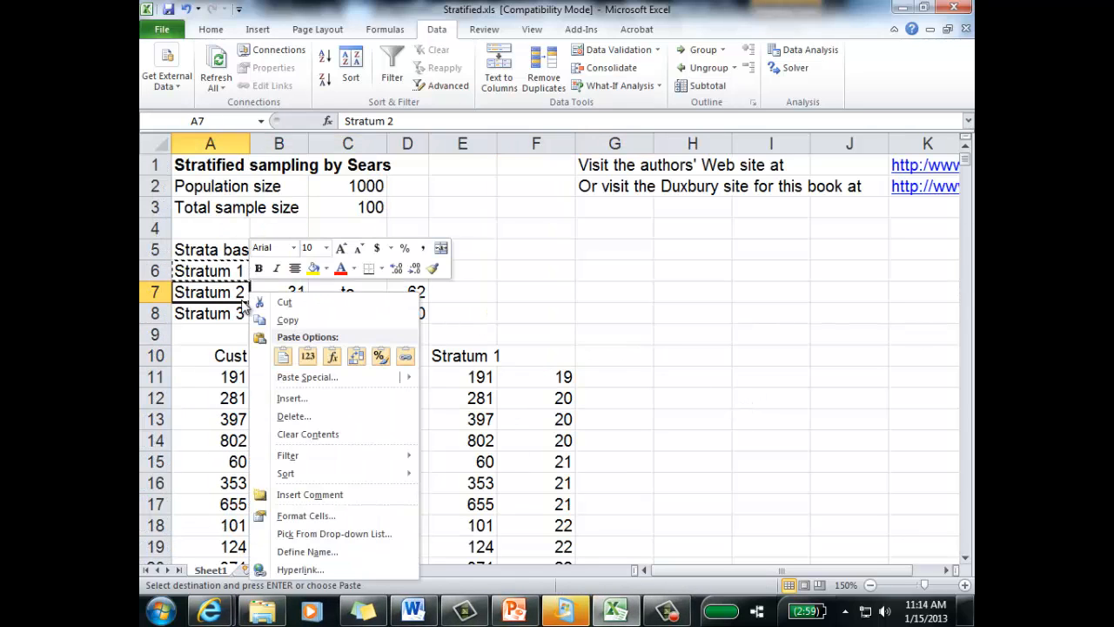
key(Escape)
click(625, 358)
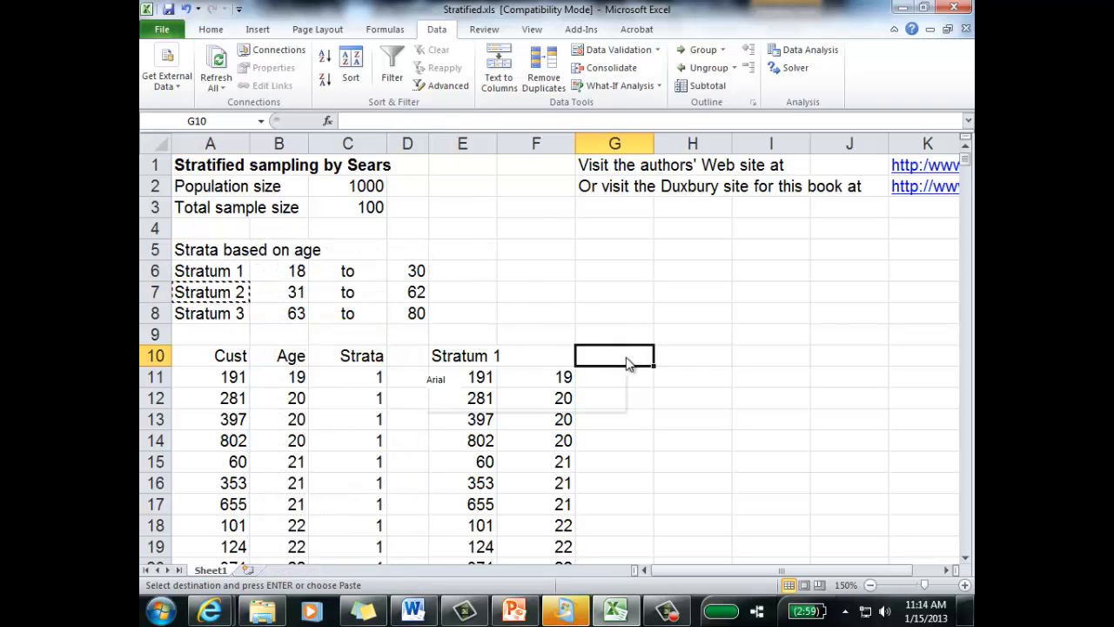
right_click(626, 361)
click(490, 133)
click(609, 383)
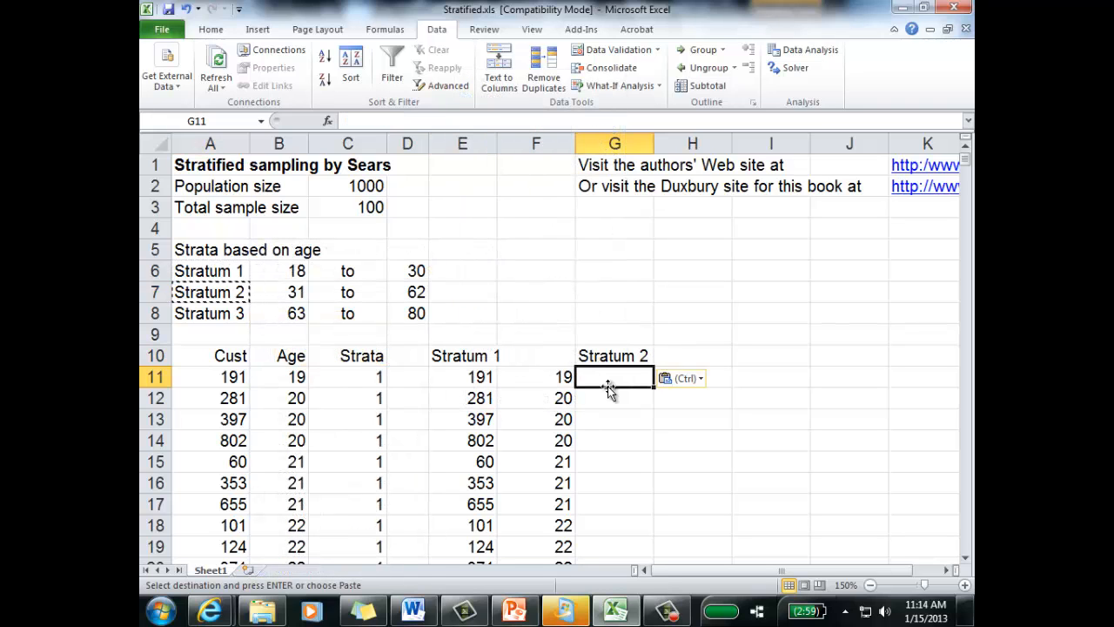
click(728, 419)
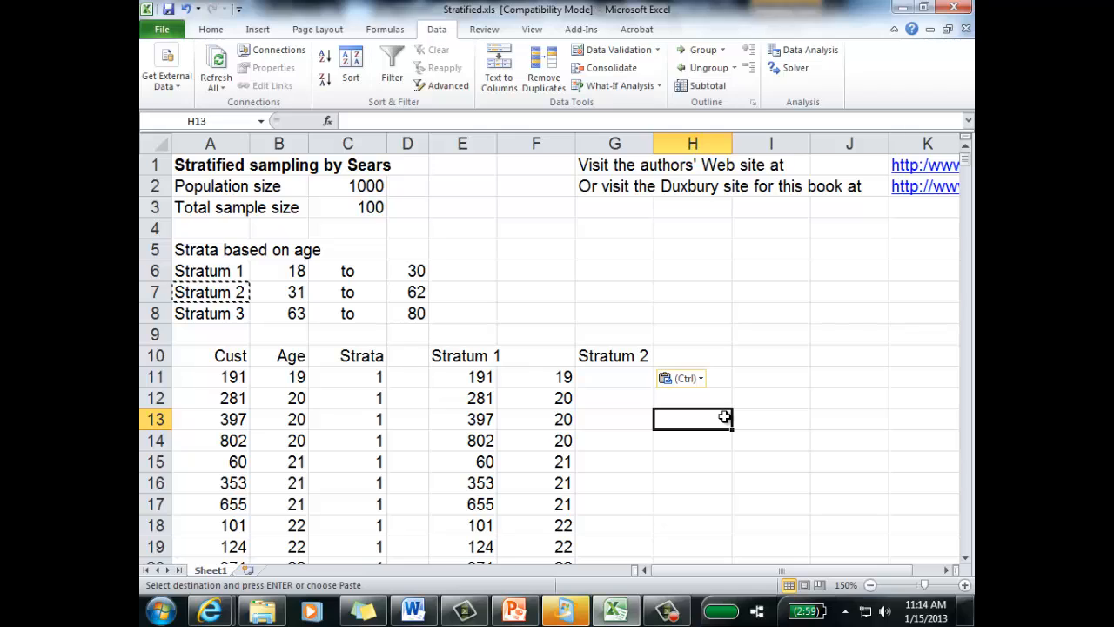
Step: Undo the pasted stratum headings, the Stratum 1 customer copy and the age sort to restore the original customer order
click(364, 186)
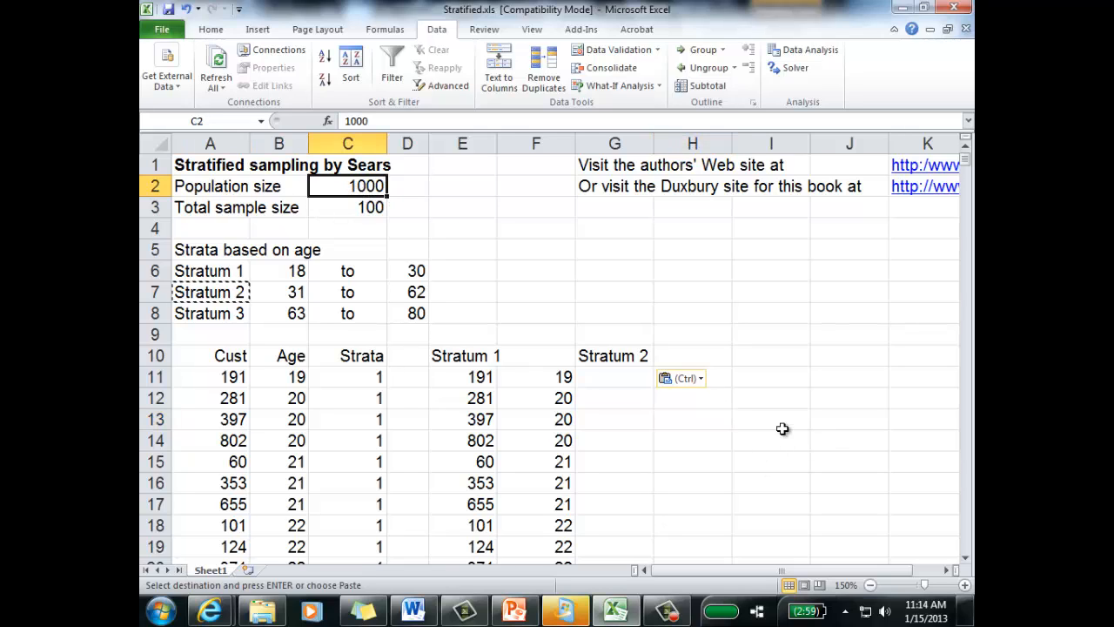
click(186, 11)
click(185, 10)
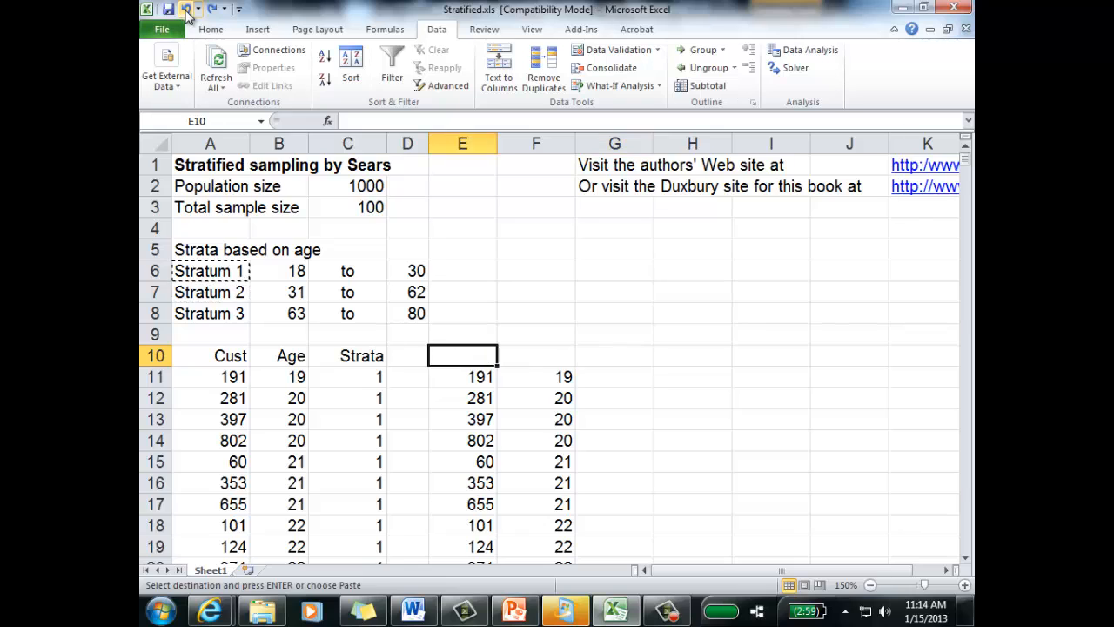
click(186, 11)
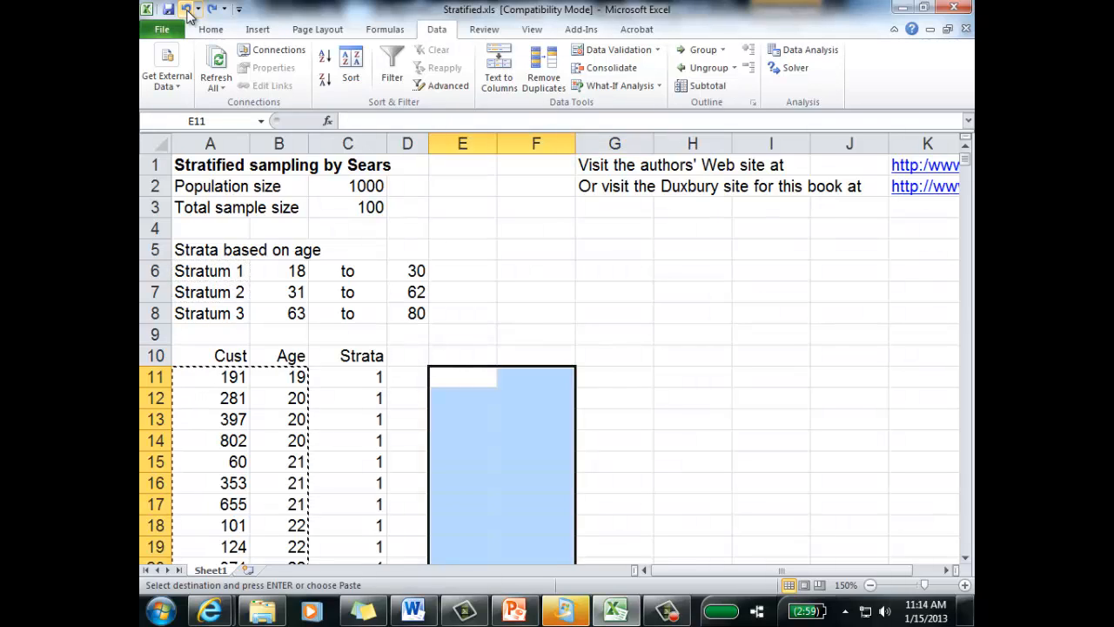
click(187, 12)
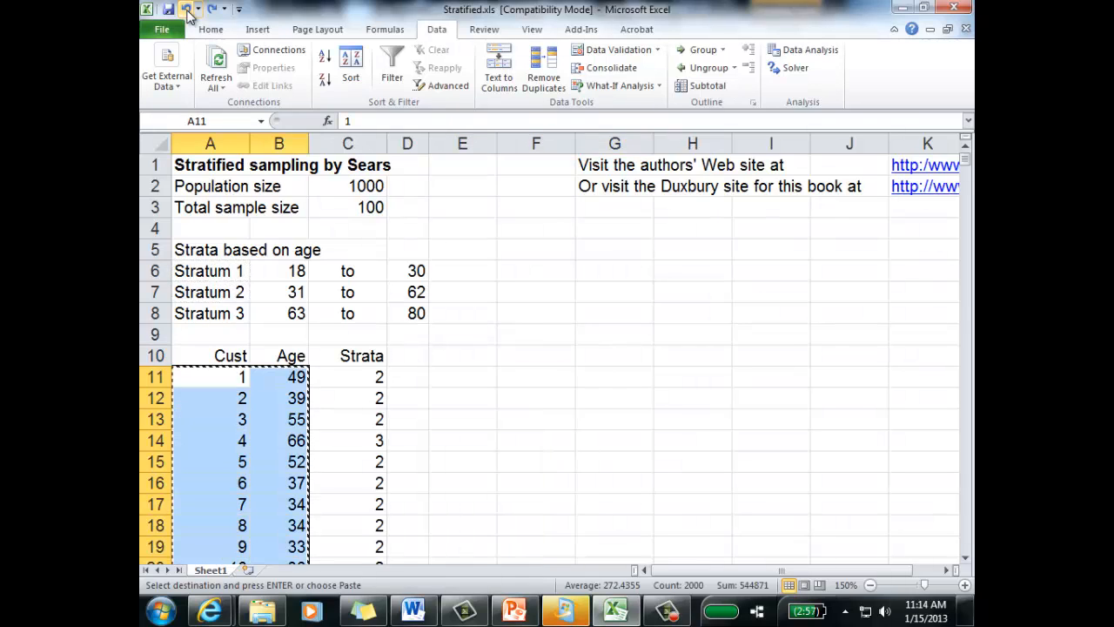
click(480, 363)
Step: Examine the IF formula in C11 that assigns the customer's stratum, without changing it
double_click(369, 376)
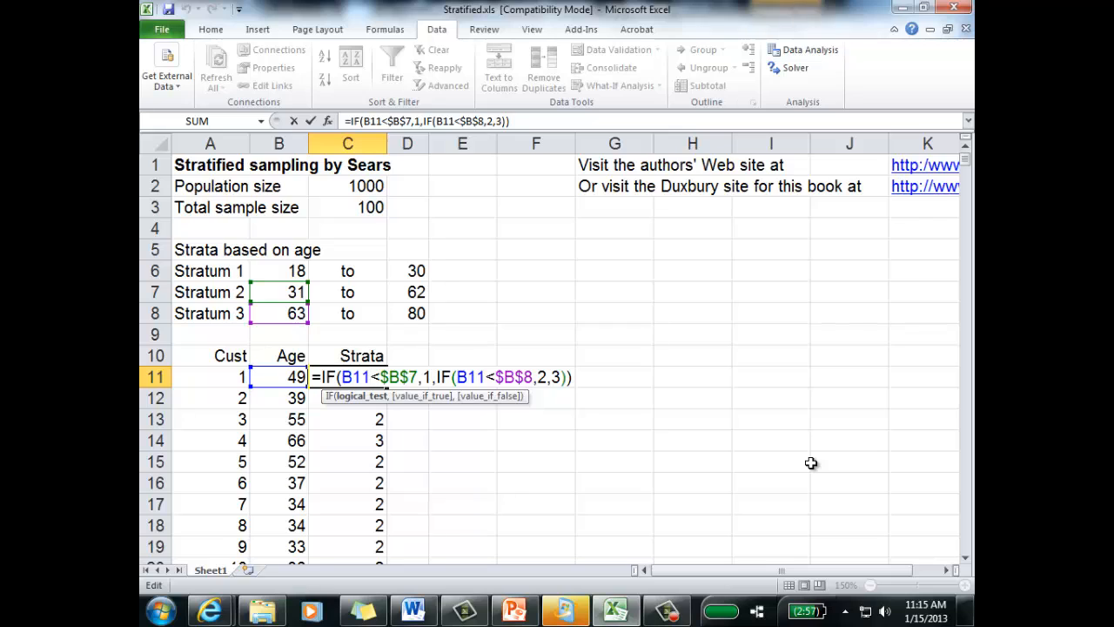
key(Return)
click(624, 316)
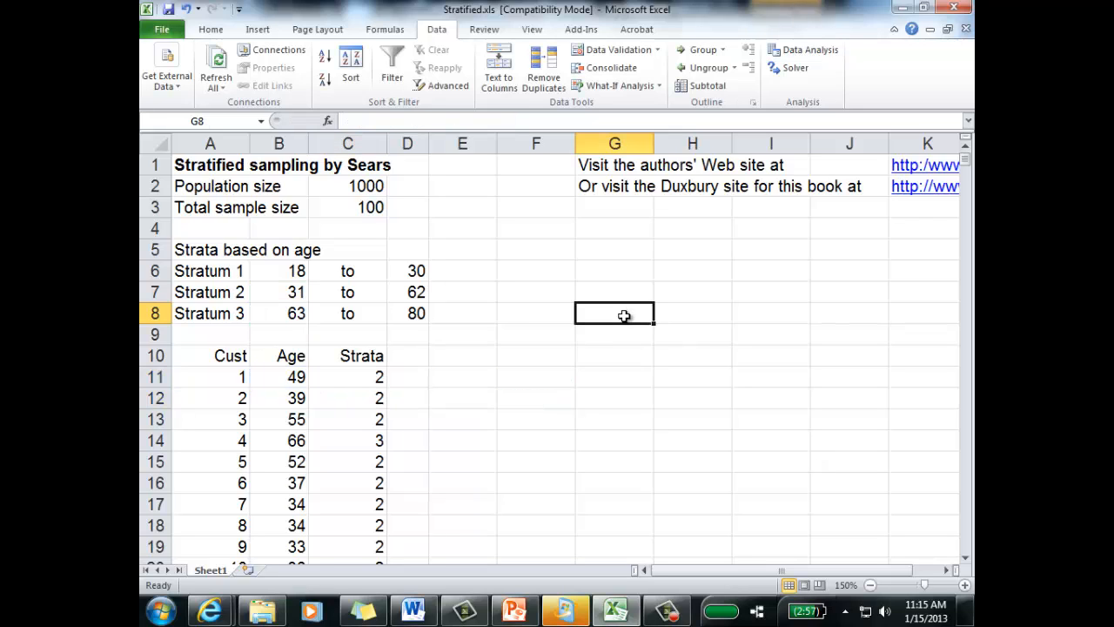
Step: Look through the StatPro data utilities for a procedure that separates variables
click(594, 31)
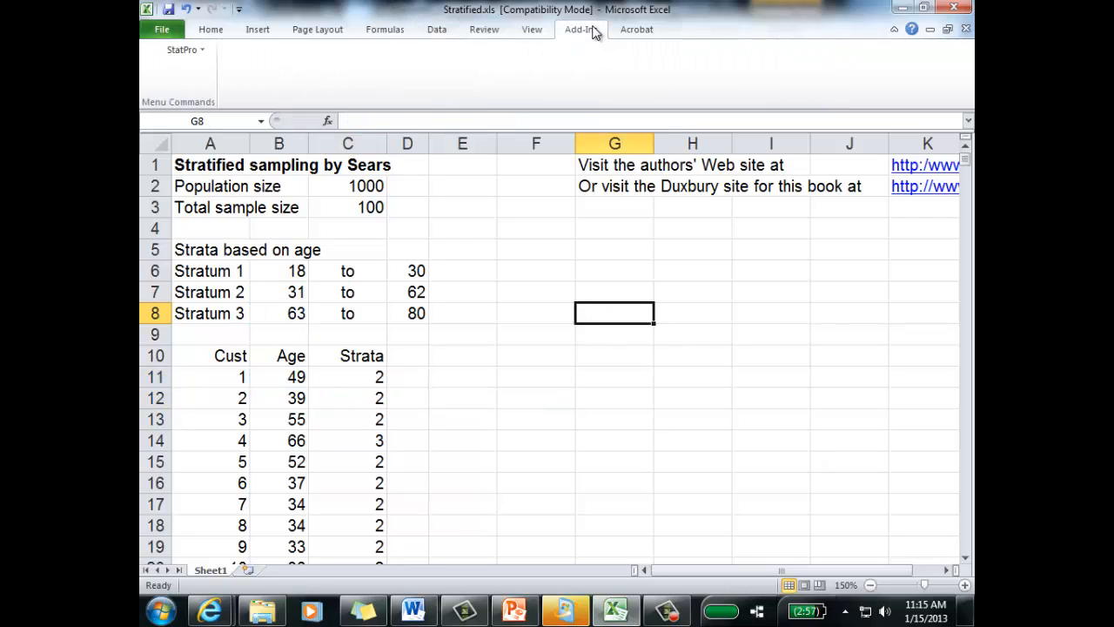
click(183, 50)
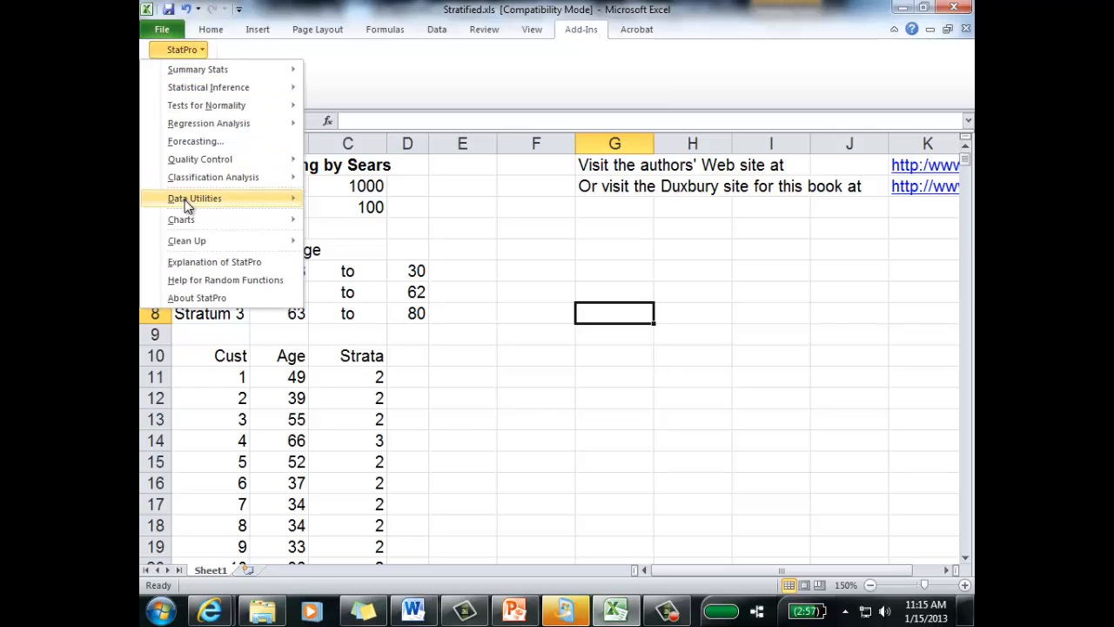
mouse_move(279, 200)
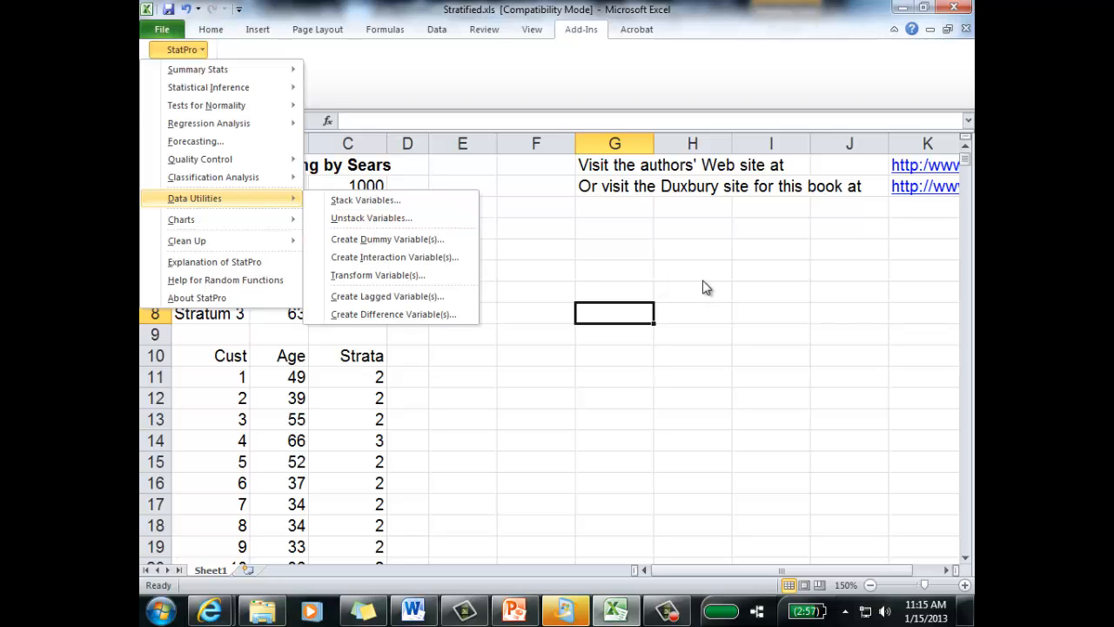
click(602, 36)
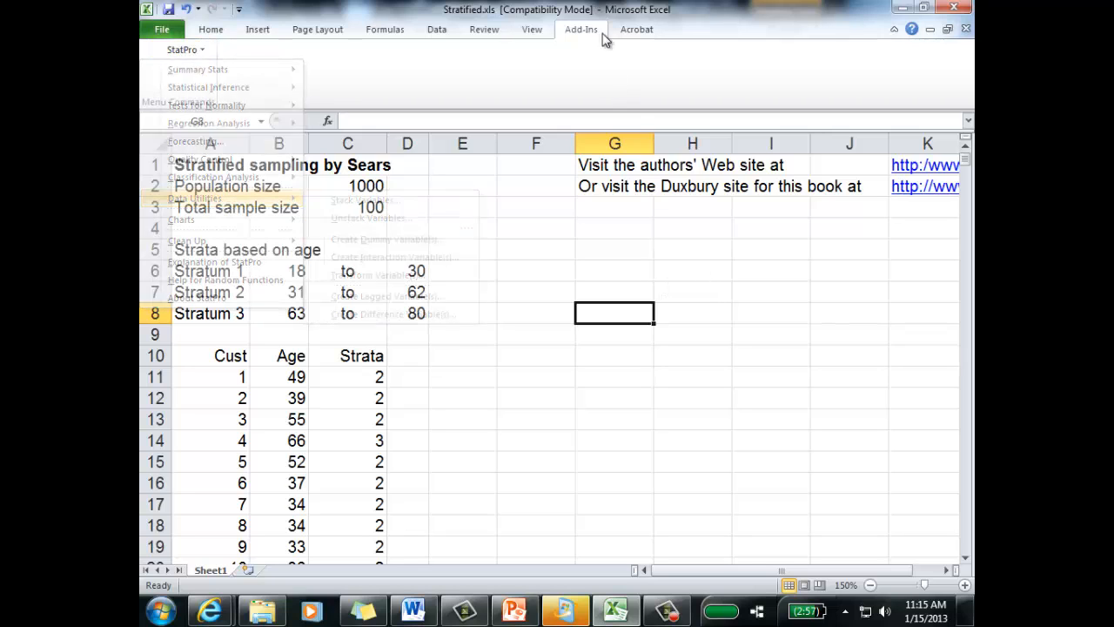
click(487, 340)
Step: Recheck how the Strata formula in C11 compares the age with the limits in B7 and B8
click(378, 374)
double_click(374, 379)
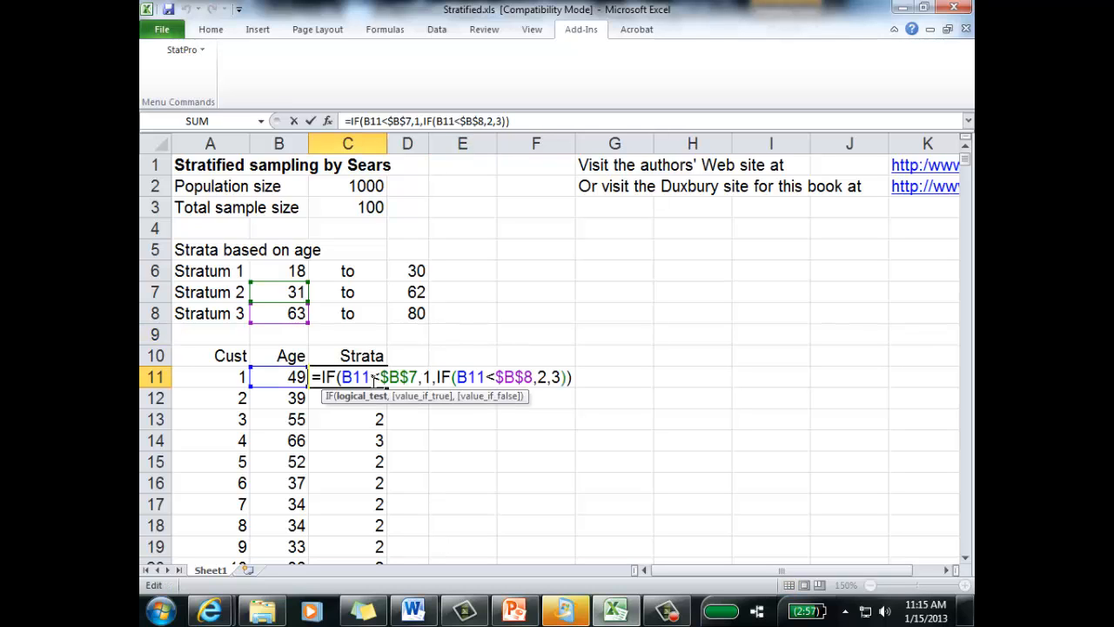
key(Return)
drag(965, 161, 968, 121)
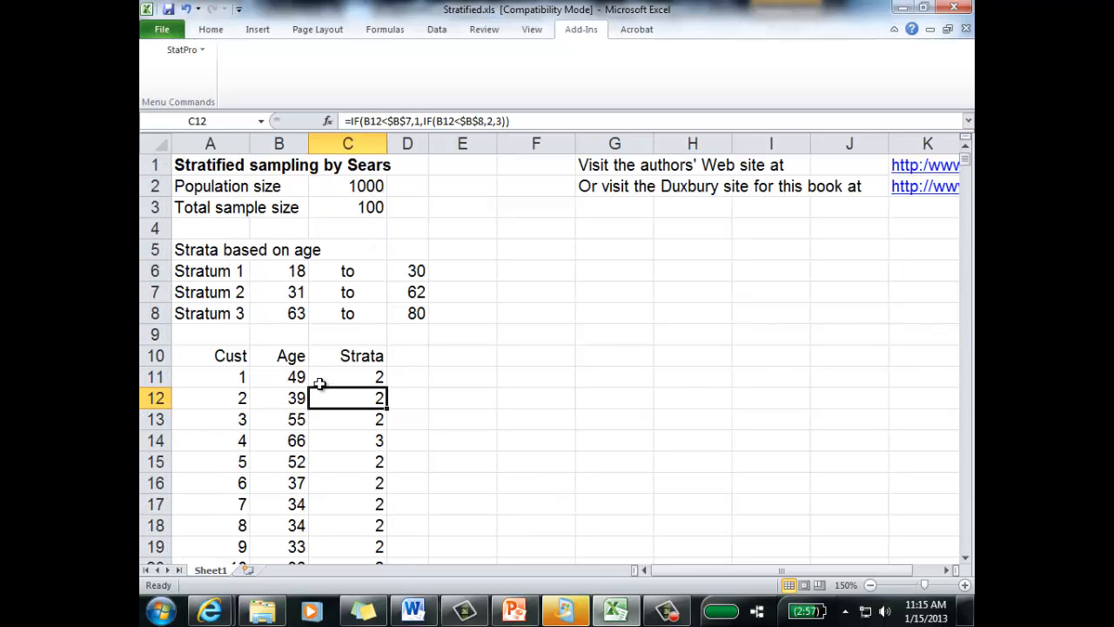
Step: Start StatPro's Unstack Variables procedure on data range A10:C1010 with Strata as the code variable
click(358, 379)
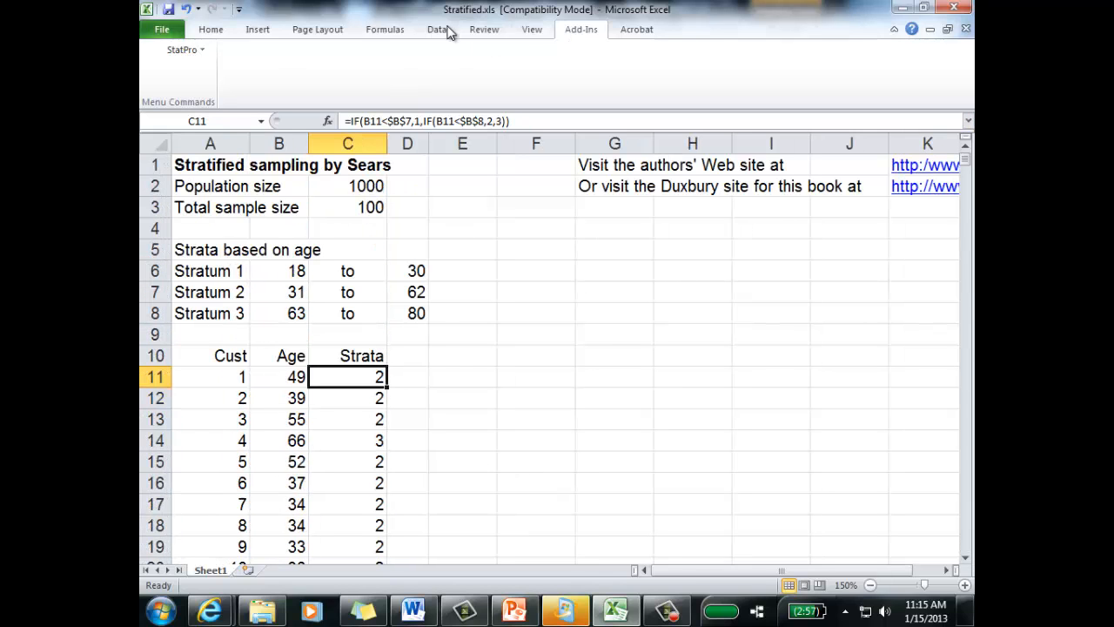
click(199, 54)
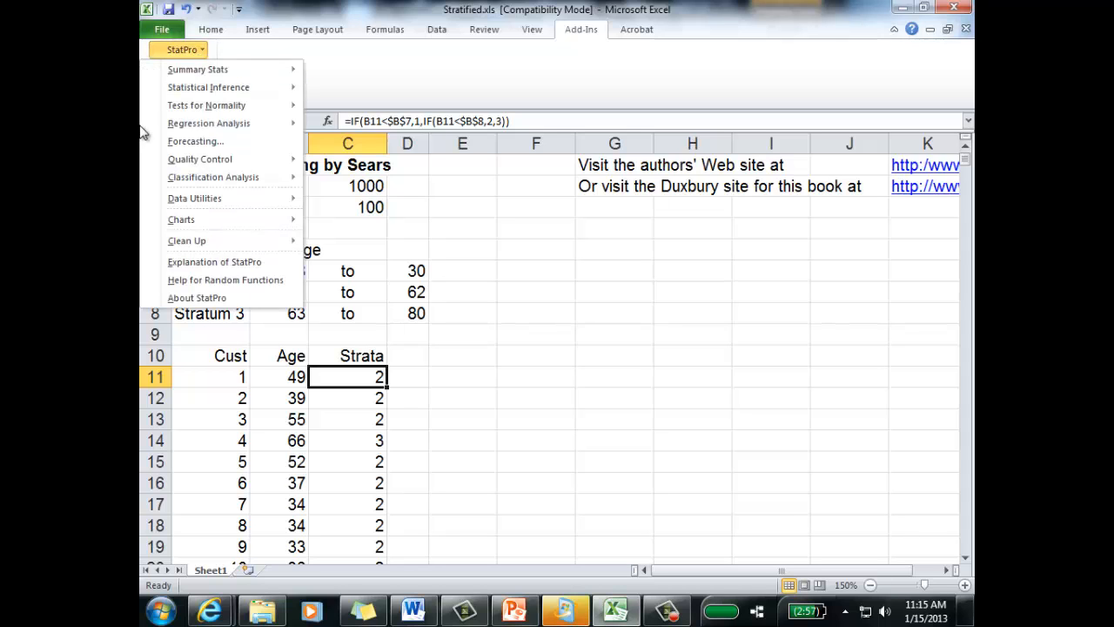
mouse_move(182, 194)
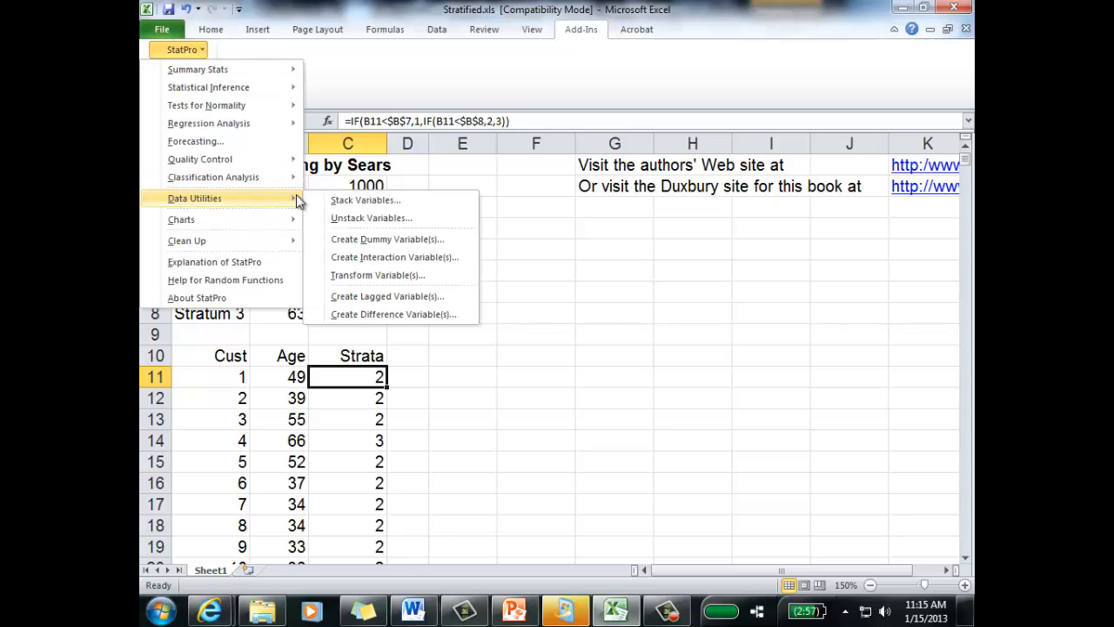
click(387, 219)
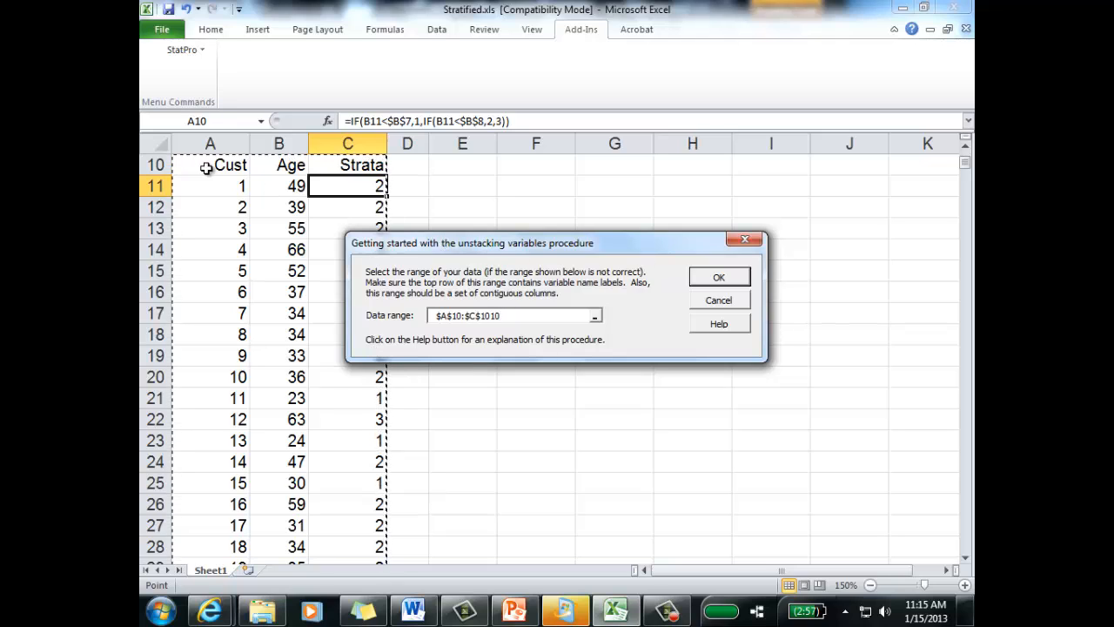
click(719, 278)
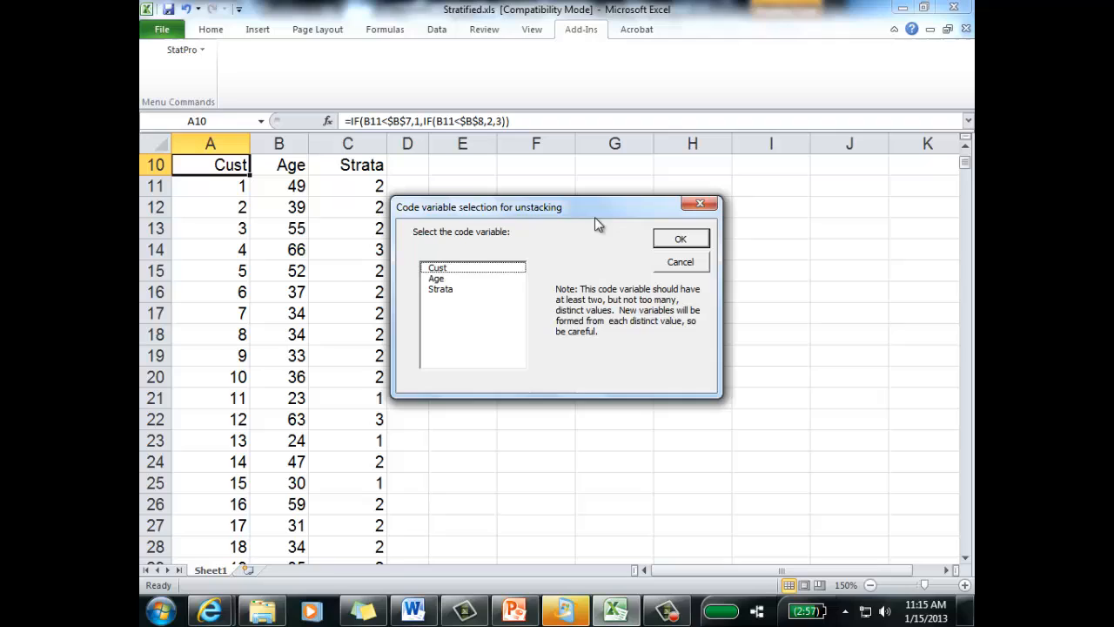
click(450, 289)
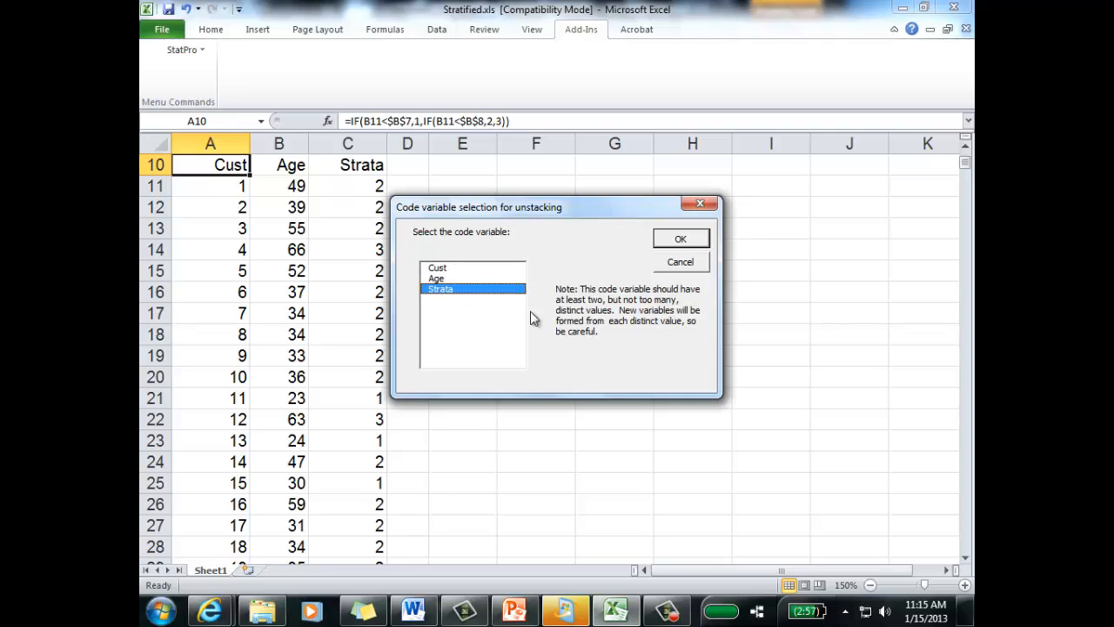
click(684, 240)
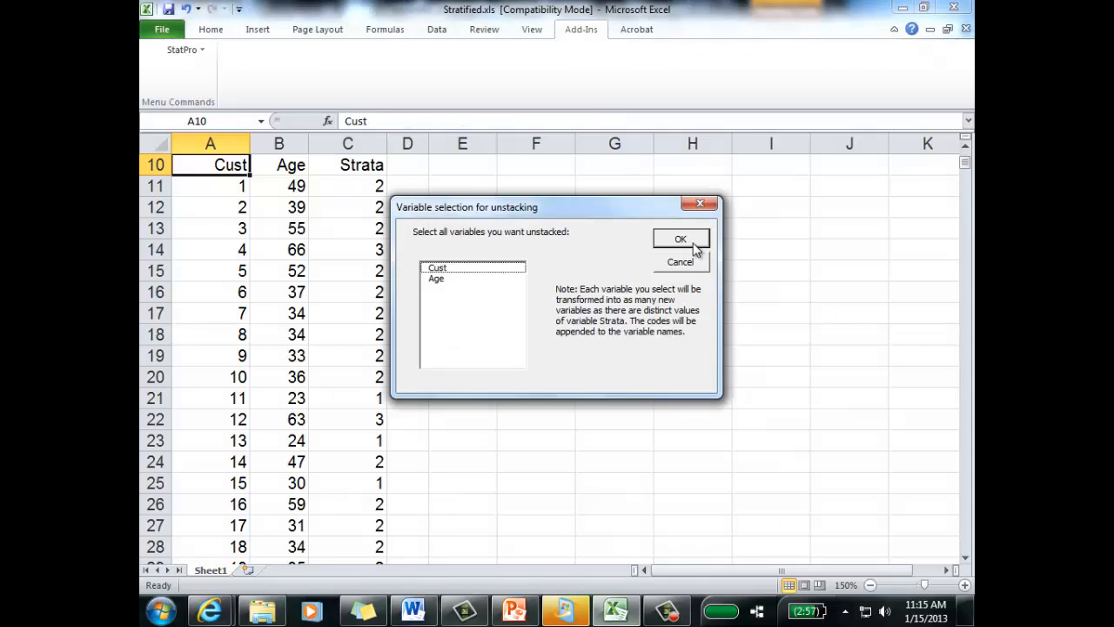
Step: Unstack both the Cust and Age variables, placing the results on Sheet1 starting in cell E10
click(464, 272)
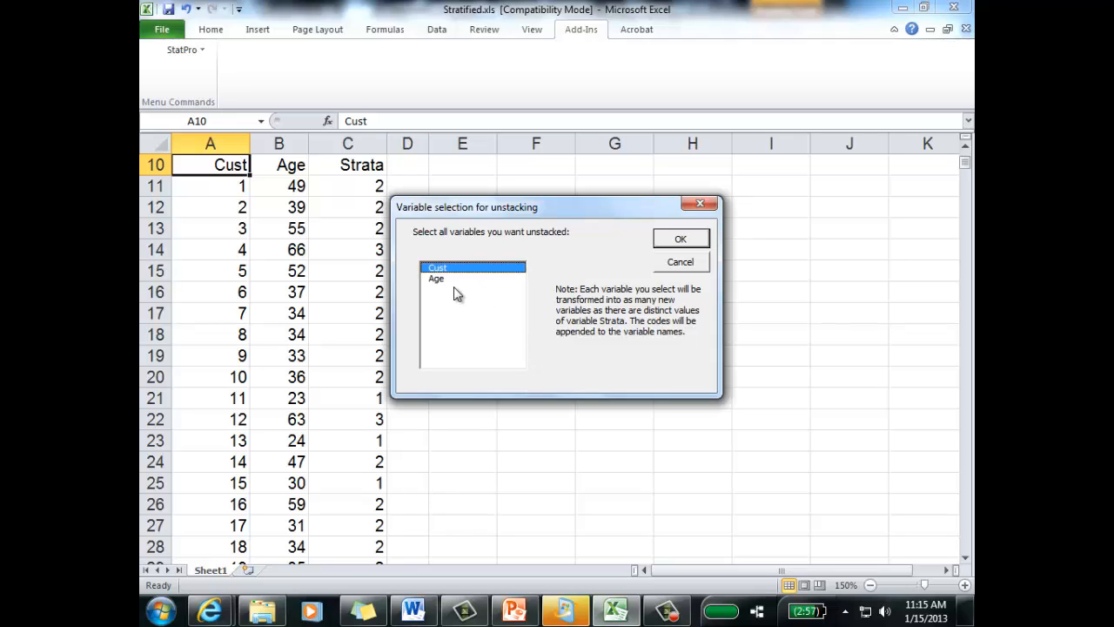
click(453, 279)
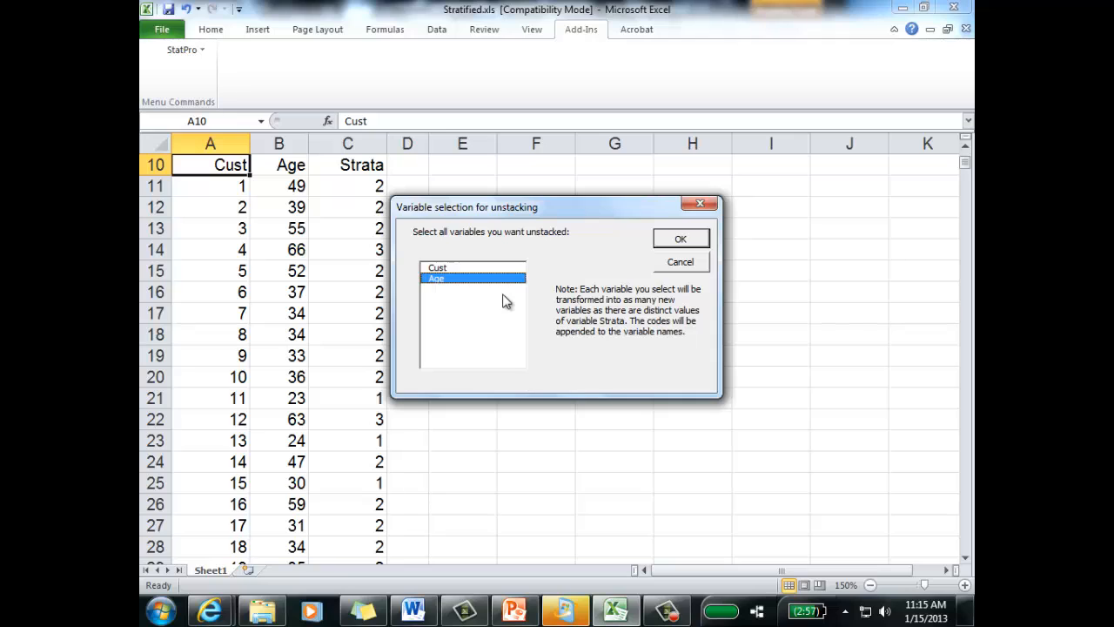
ctrl+click(444, 268)
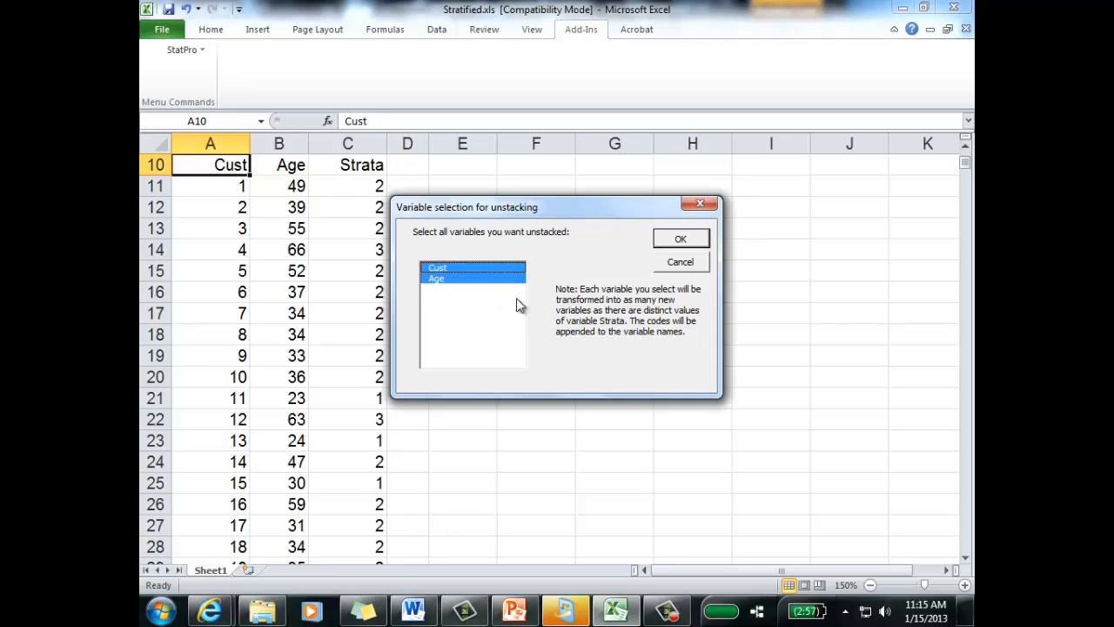
click(680, 239)
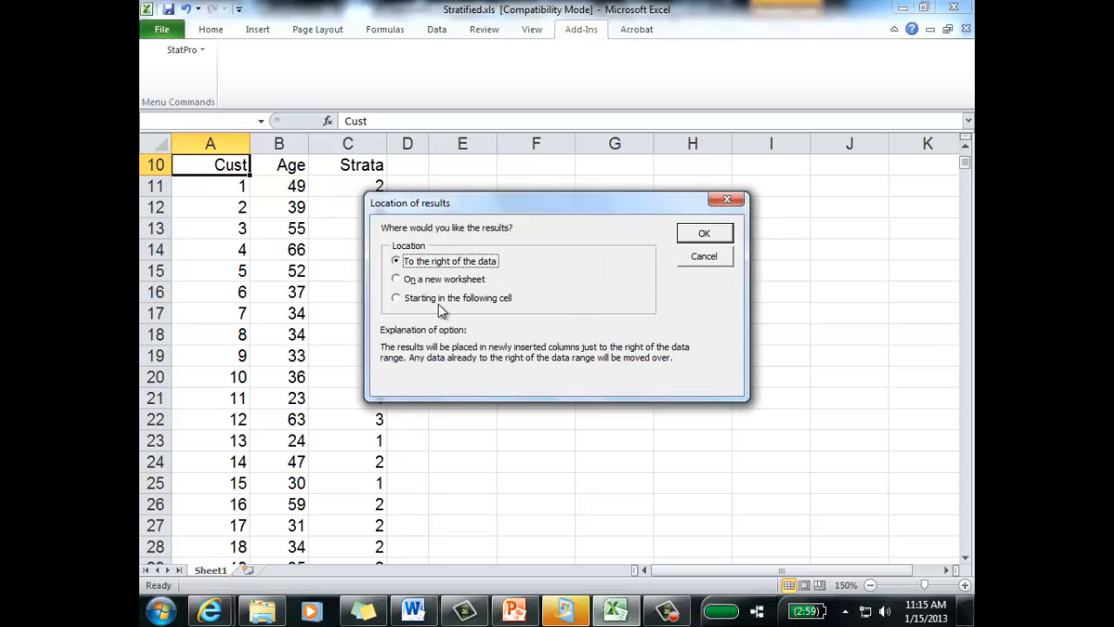
click(447, 303)
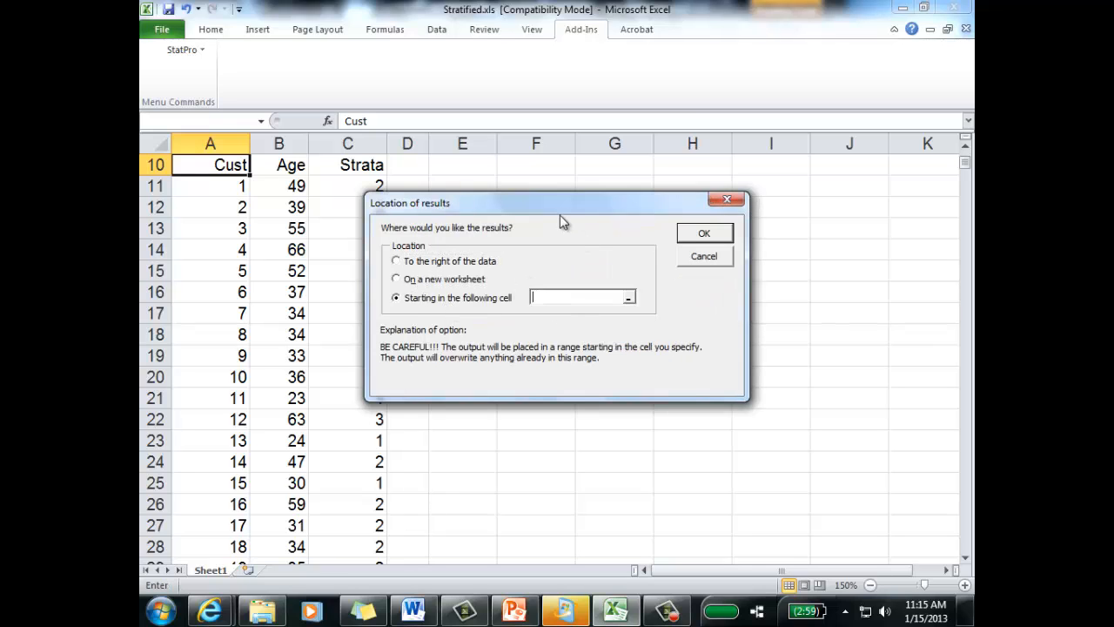
click(484, 167)
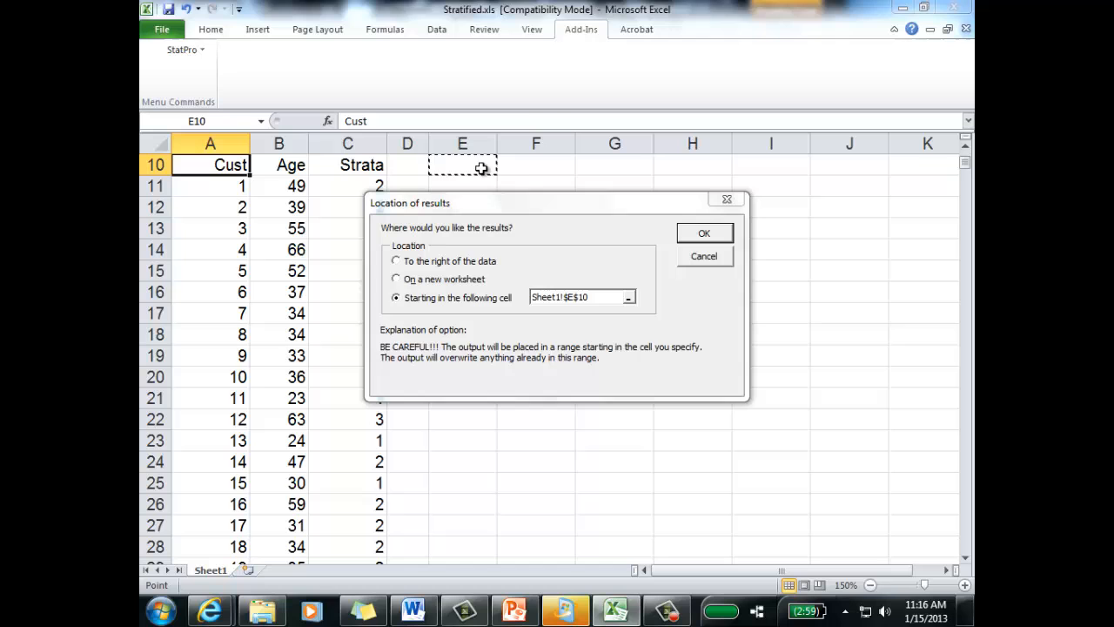
click(702, 232)
click(817, 311)
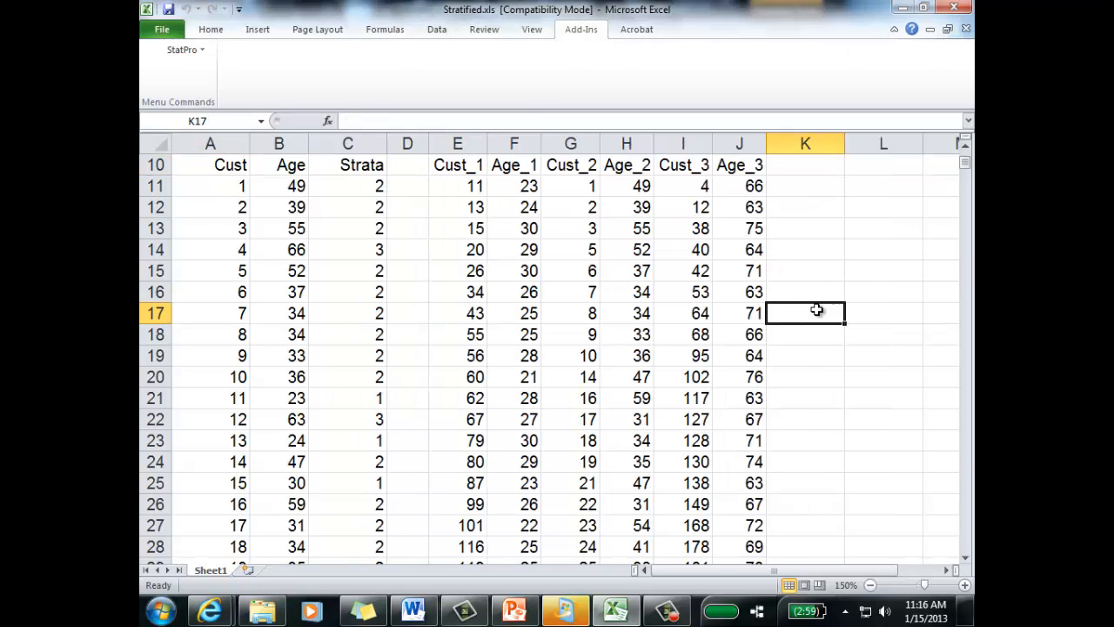
Step: Colour the whole Cust_1 and Age_1 lists, headings included, with a red font
drag(442, 164, 508, 164)
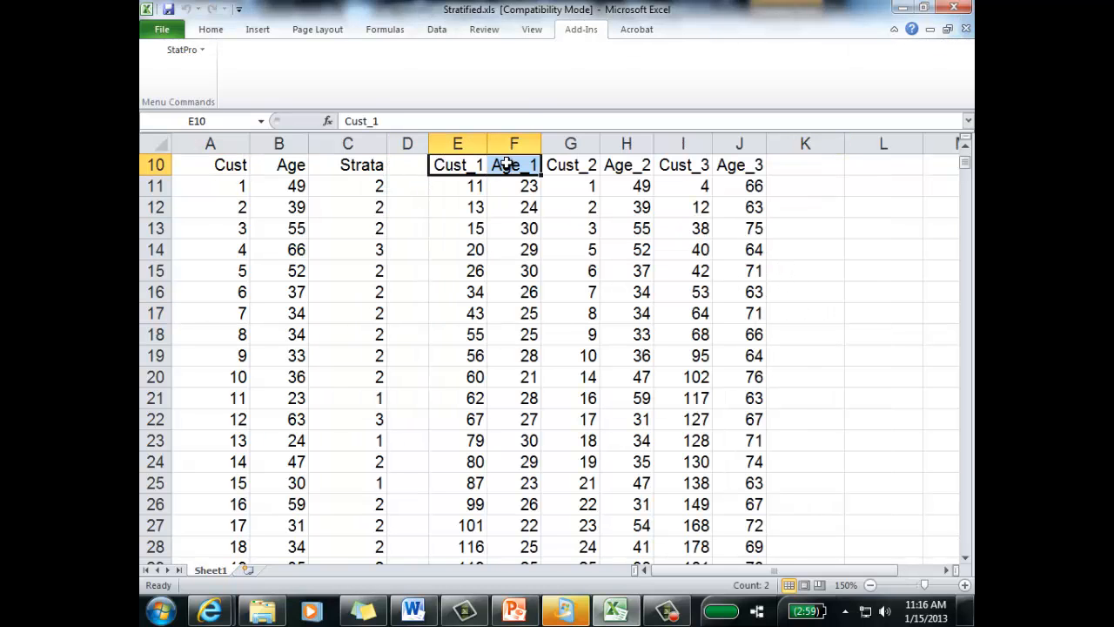
key(ctrl+shift+Down)
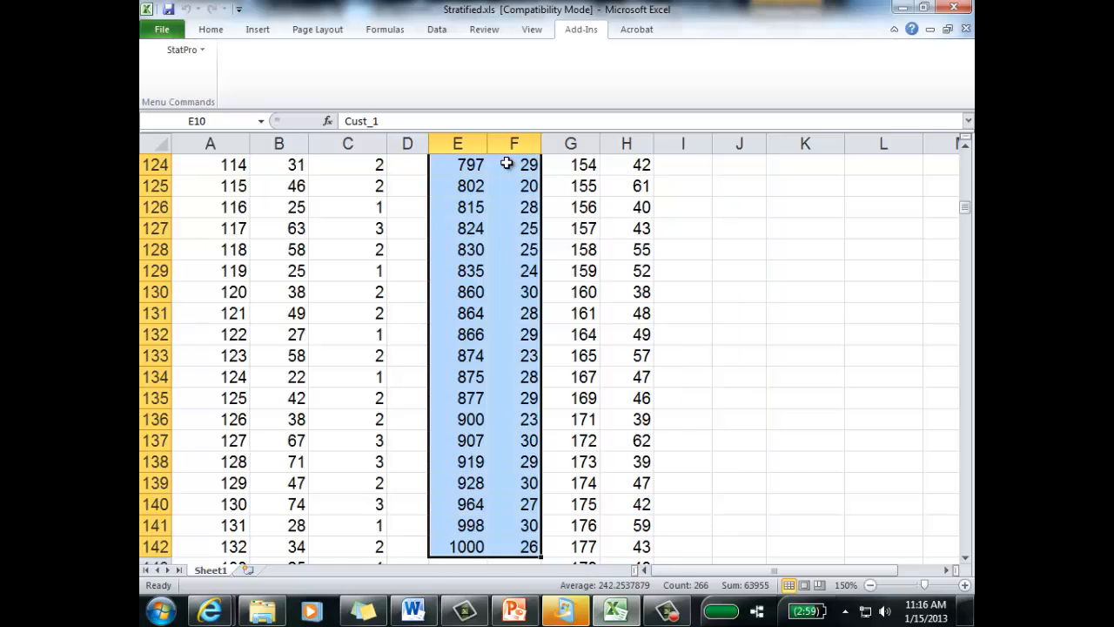
click(210, 28)
click(356, 79)
key(ctrl+BackSpace)
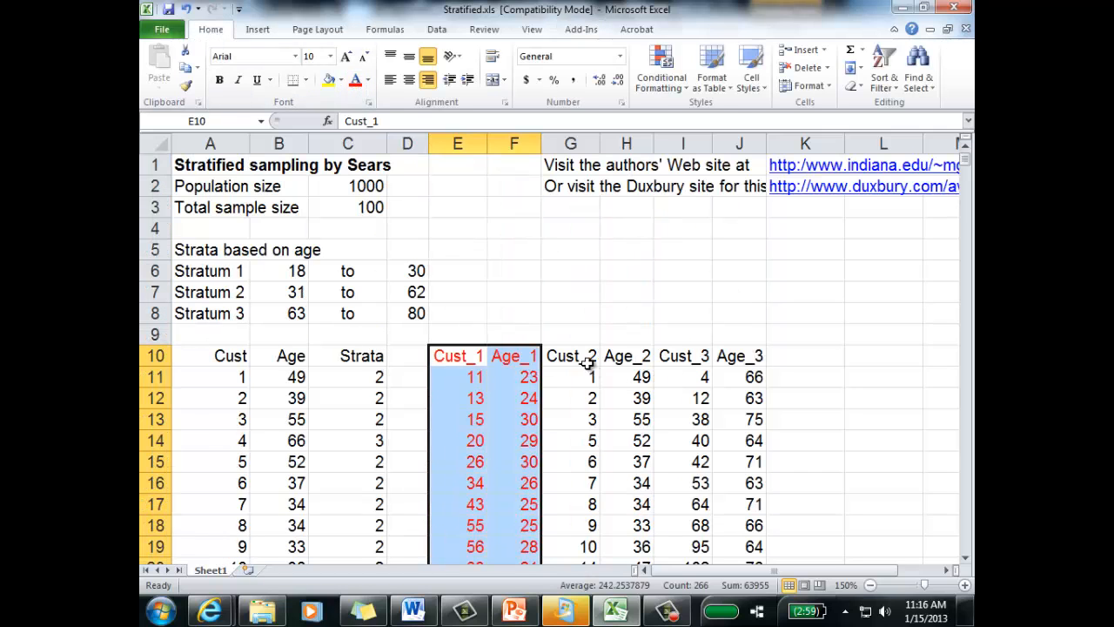
Step: Colour the whole Cust_2 and Age_2 lists, headings included, with a blue font
drag(585, 361, 616, 363)
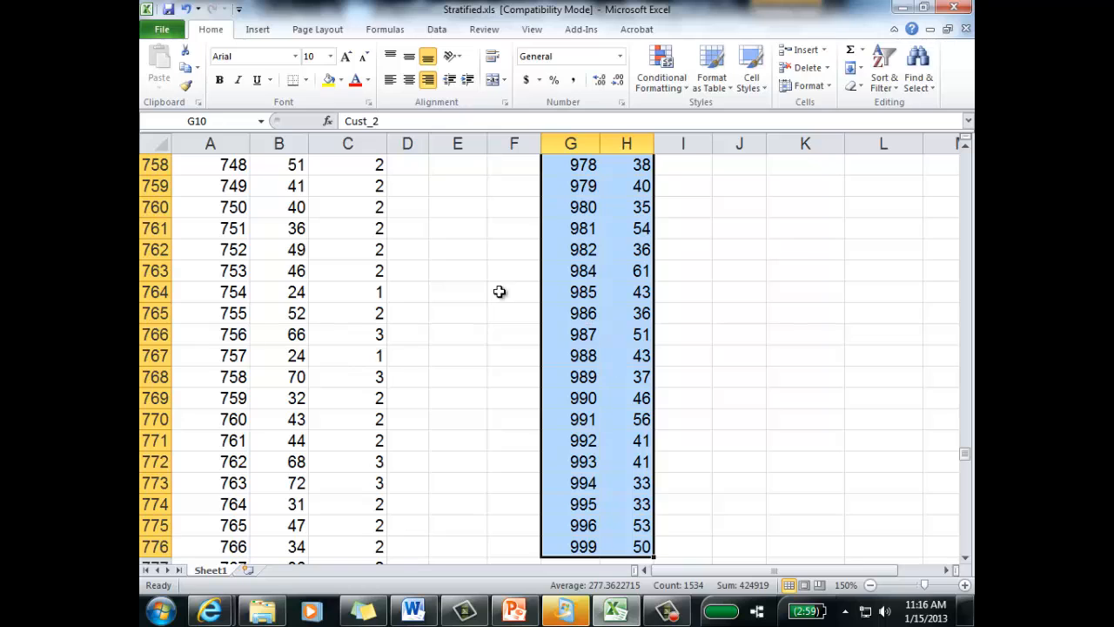
click(368, 79)
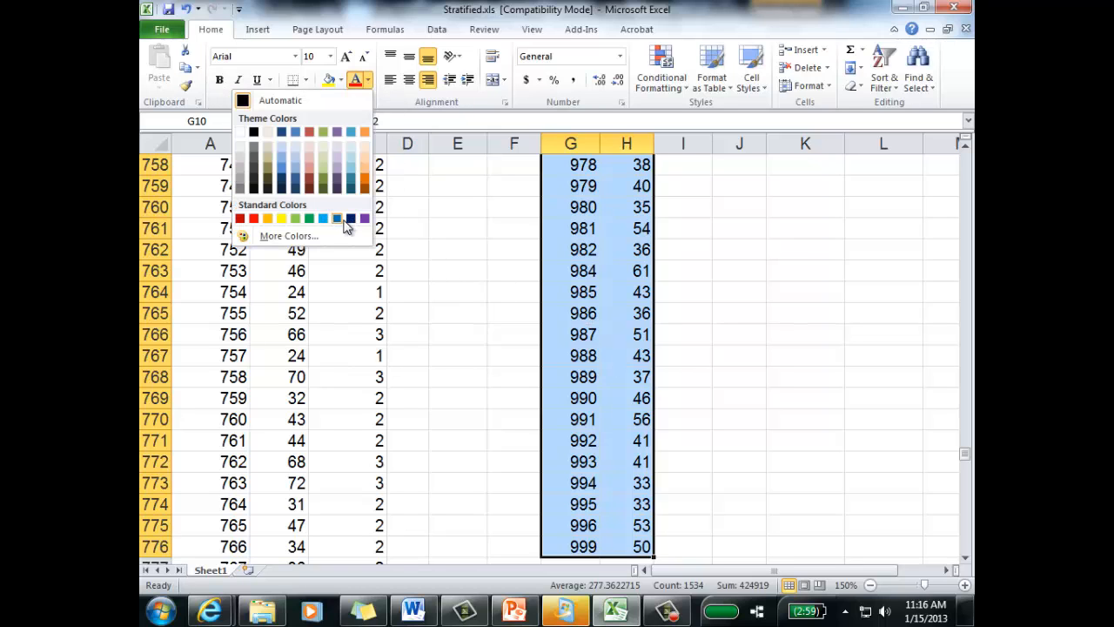
click(336, 218)
Step: Colour the whole Cust_3 and Age_3 lists, headings included, with a green font
click(679, 359)
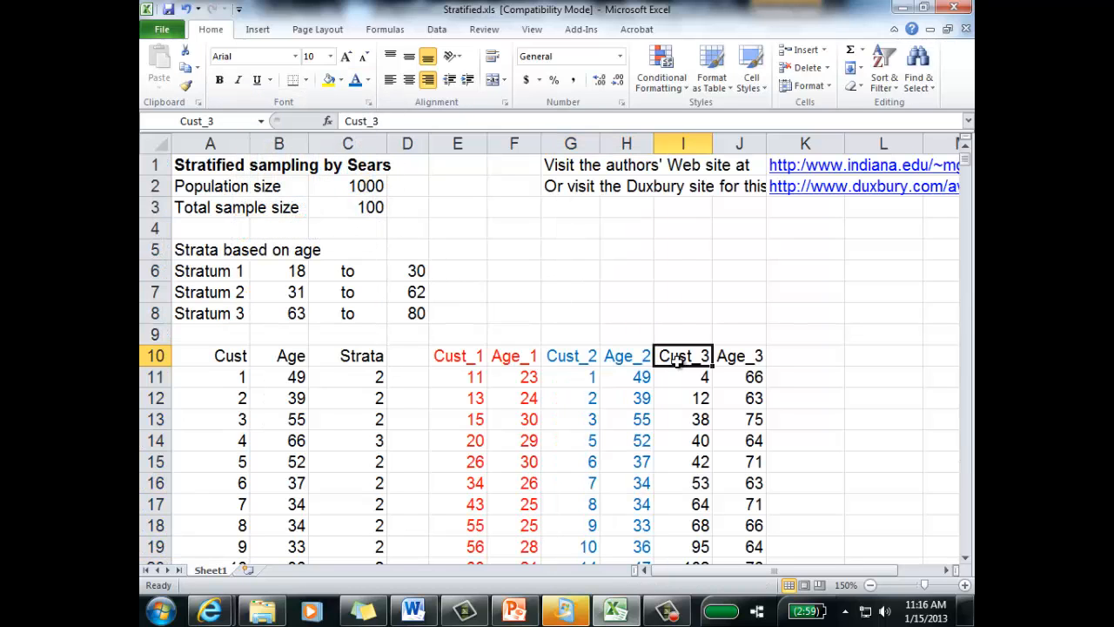
shift+click(735, 361)
key(ctrl+shift+Down)
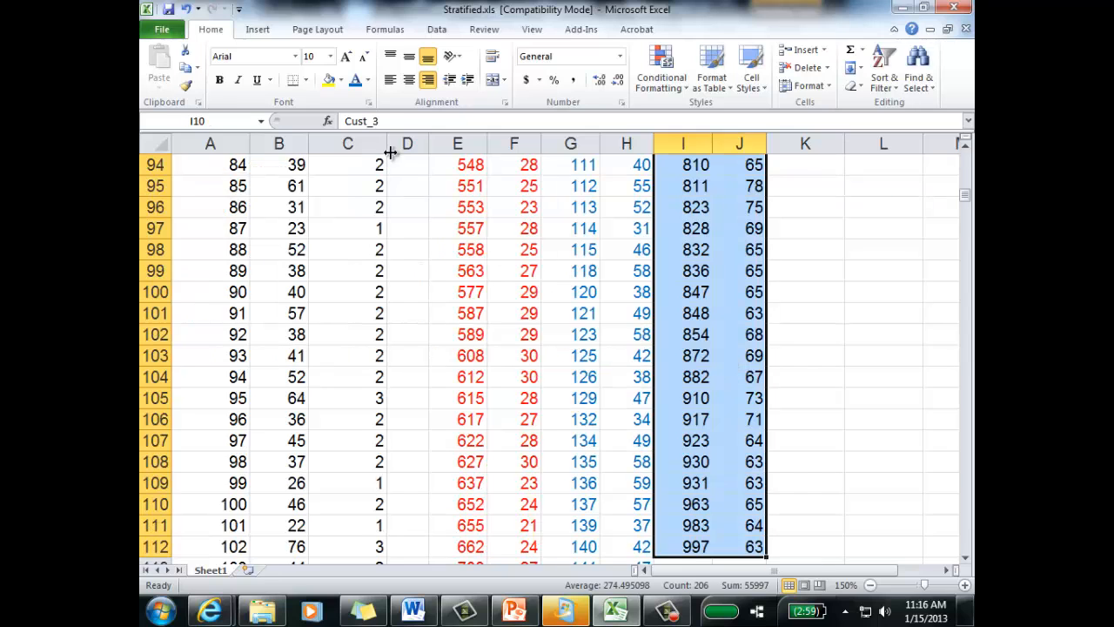
click(367, 80)
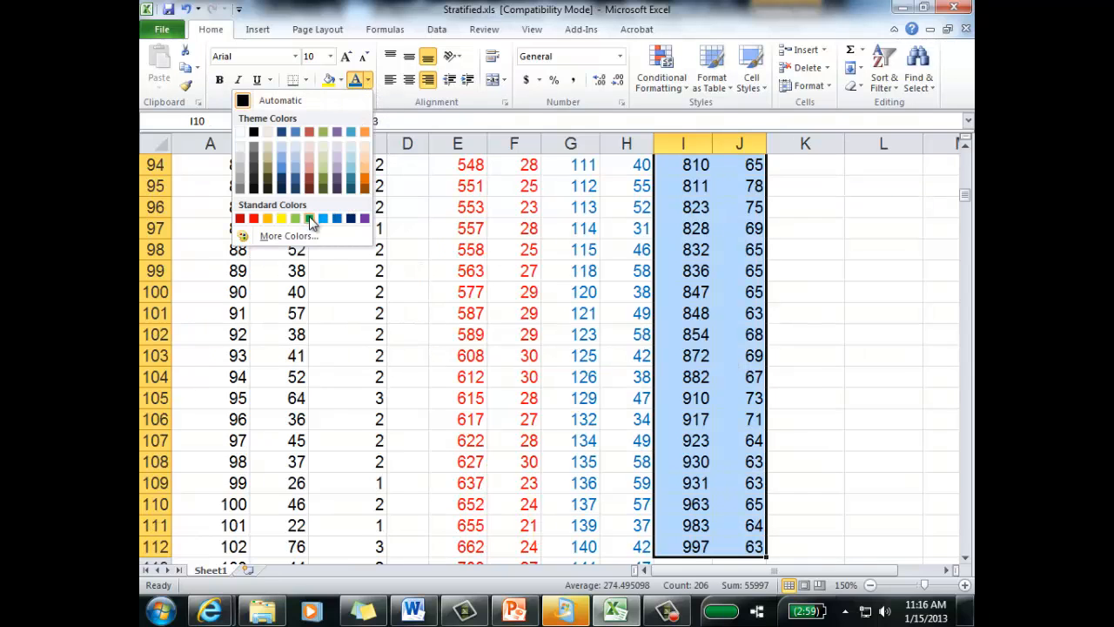
click(309, 218)
scroll(669, 312, up, 20)
click(809, 355)
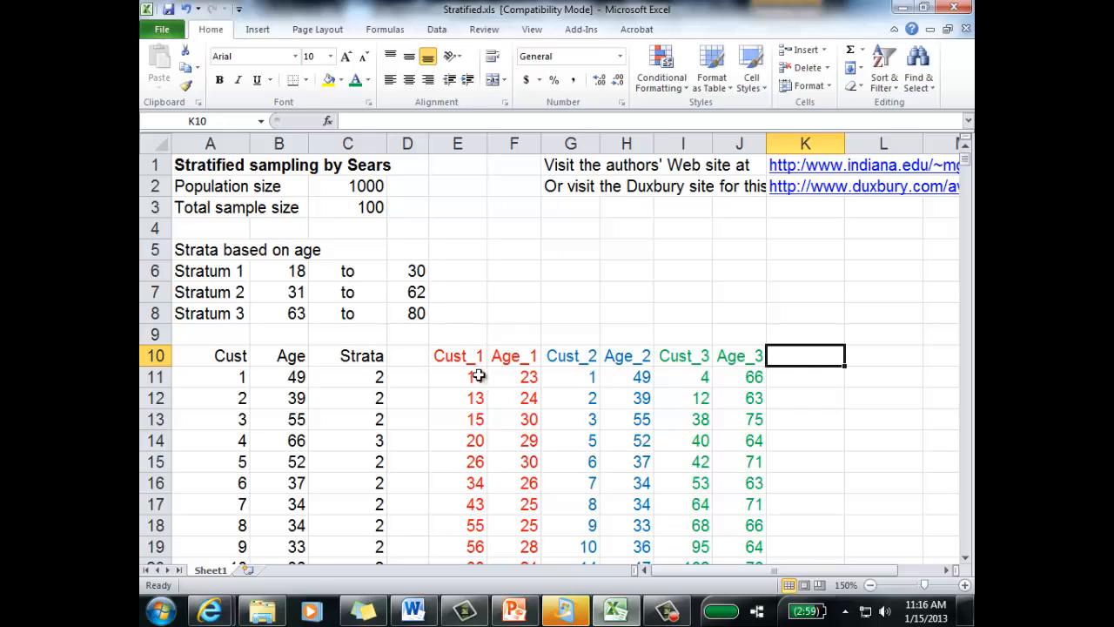
Step: Match the stratum labels in A6:A8 to their lists by colouring Stratum 1 red, Stratum 2 blue and Stratum 3 green
click(218, 277)
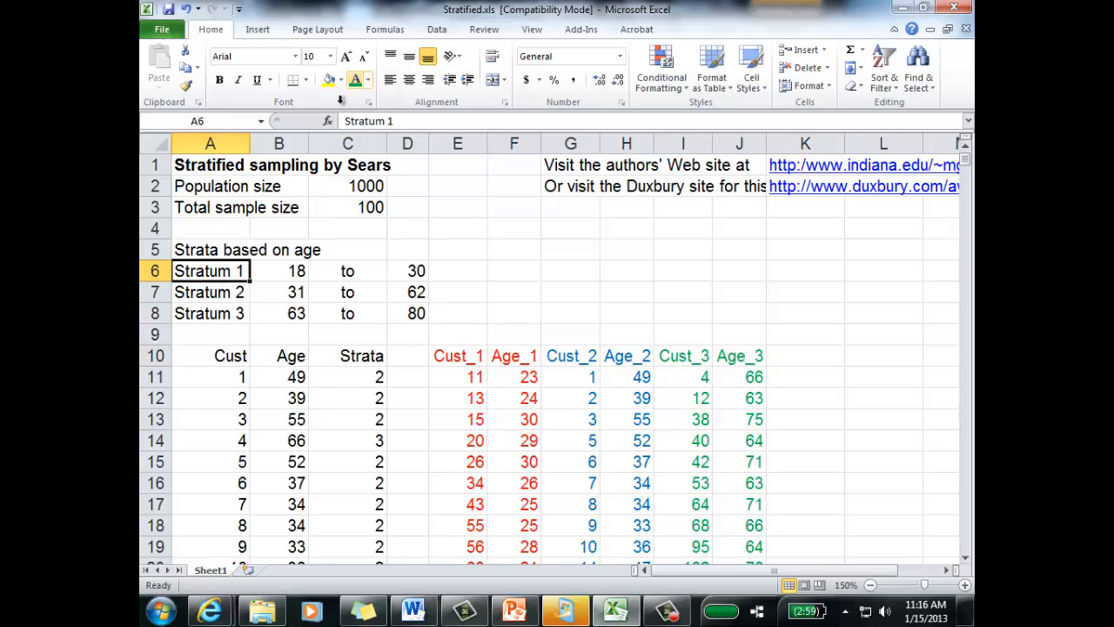
click(242, 313)
click(354, 79)
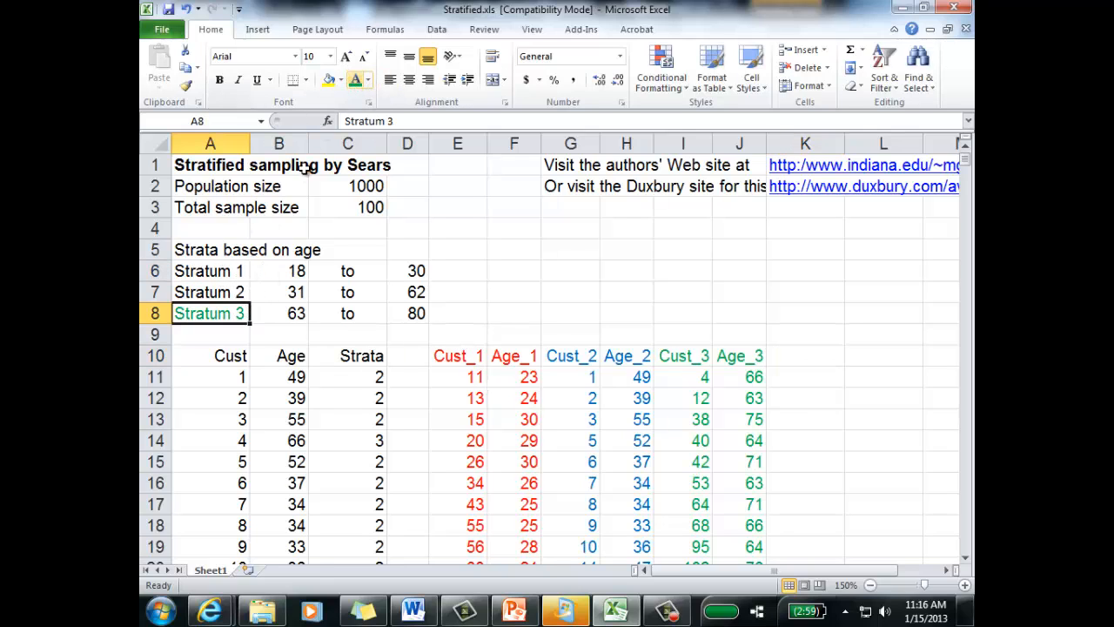
click(222, 294)
click(368, 79)
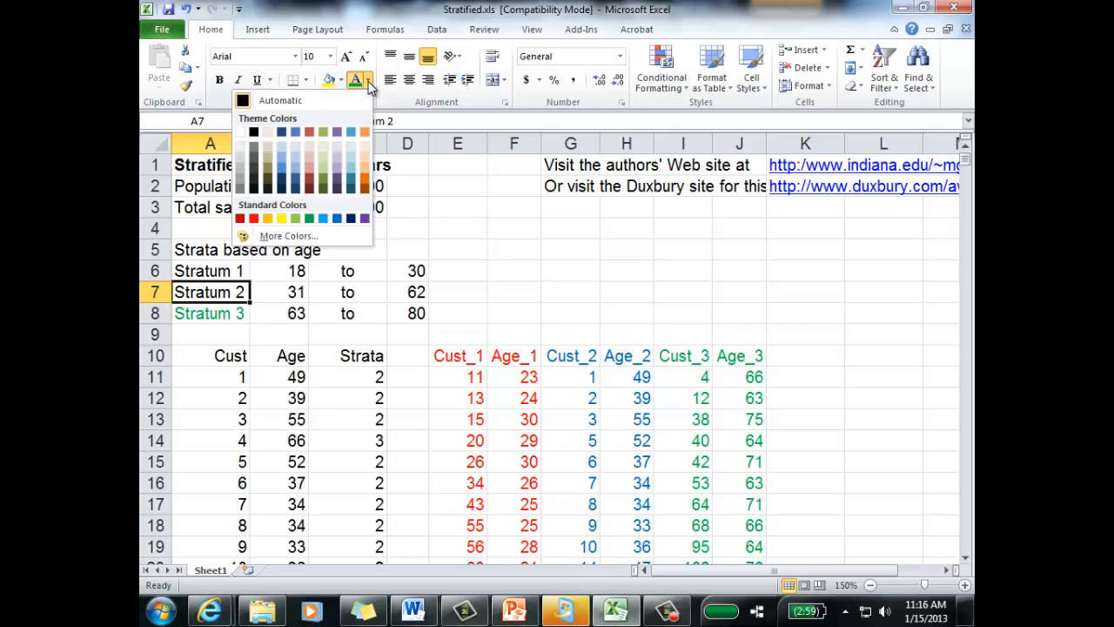
click(337, 225)
click(237, 271)
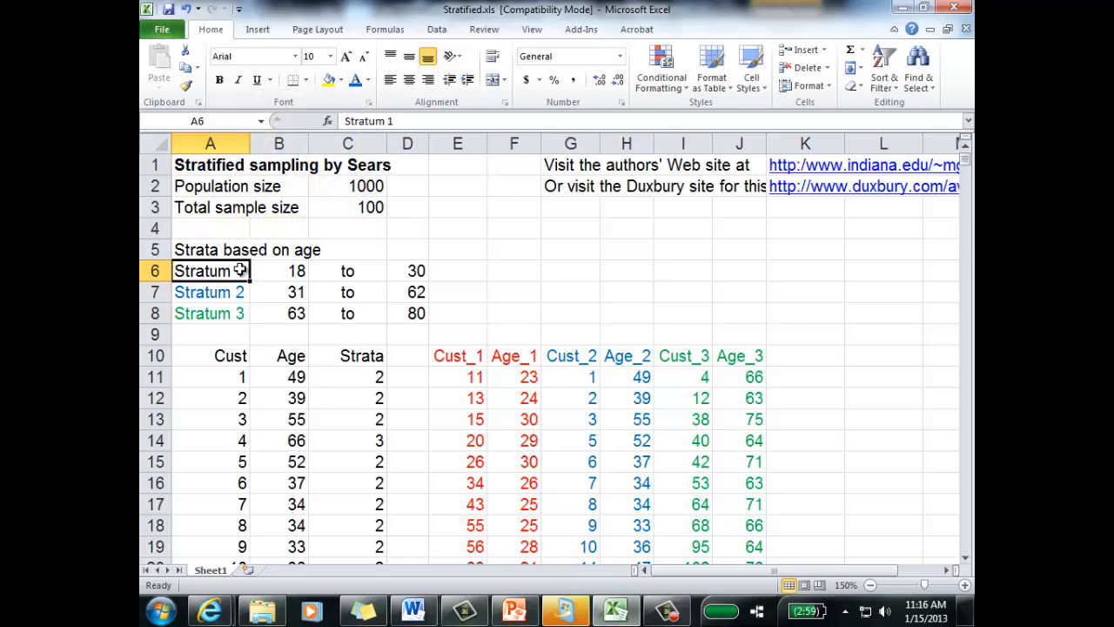
click(369, 80)
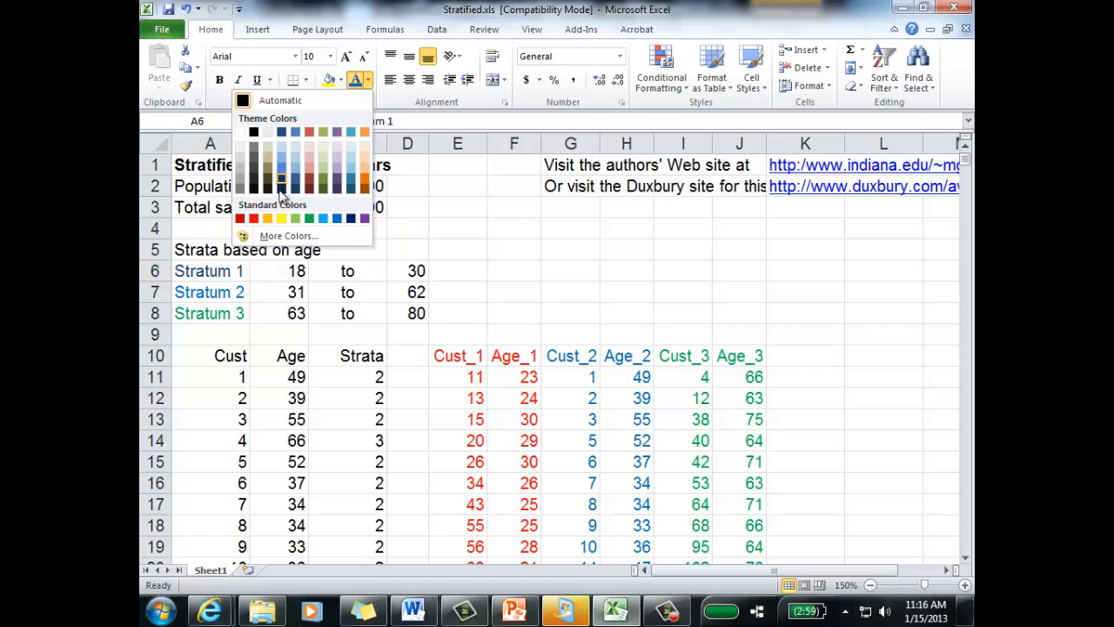
click(259, 225)
click(545, 292)
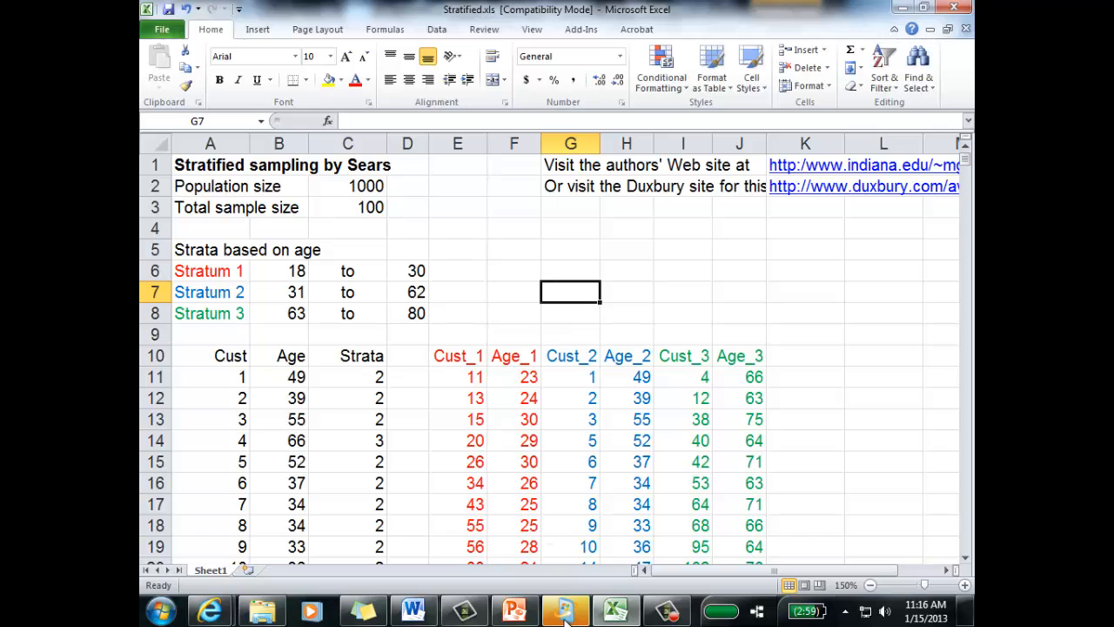
Step: Switch to the session02_revised.pptx slides in PowerPoint and reread the proportional sample sizes requirement on slide 30
click(514, 611)
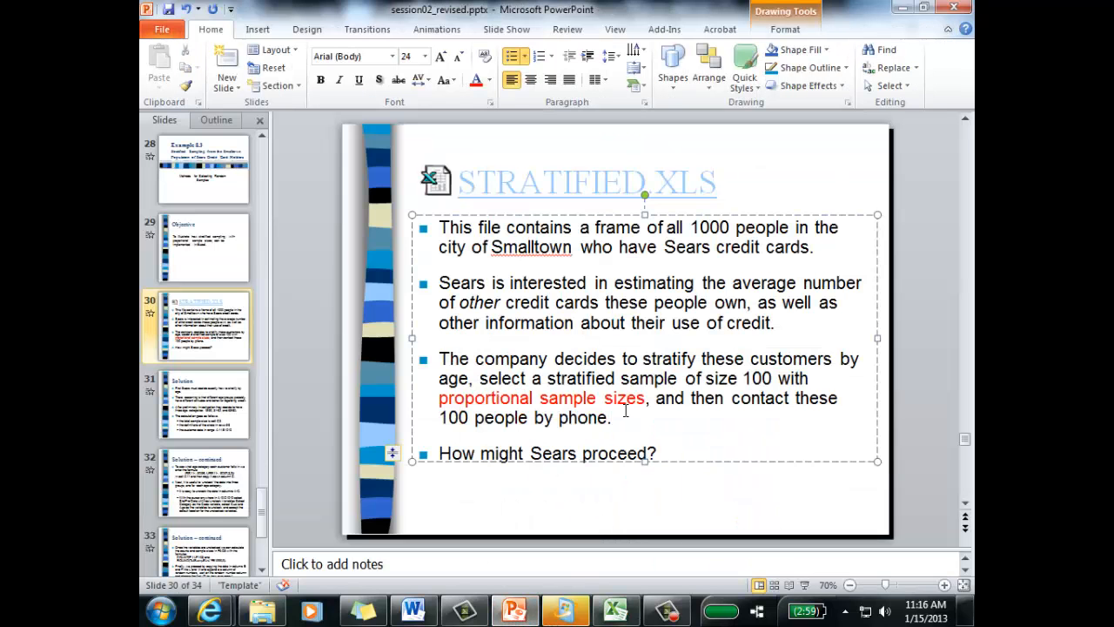
drag(617, 425, 441, 399)
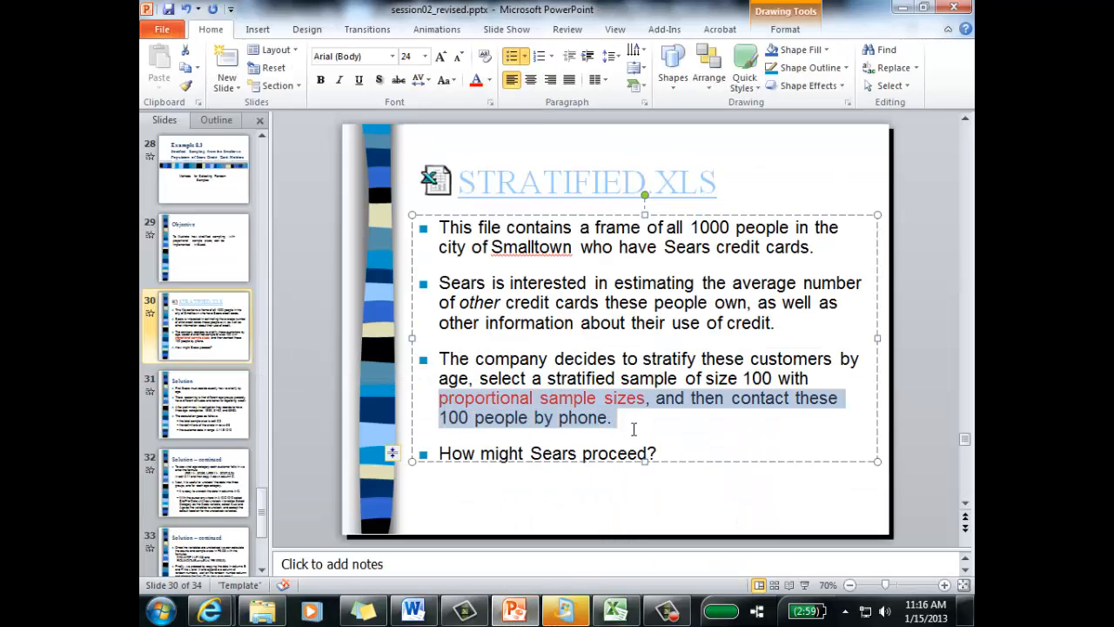
click(634, 425)
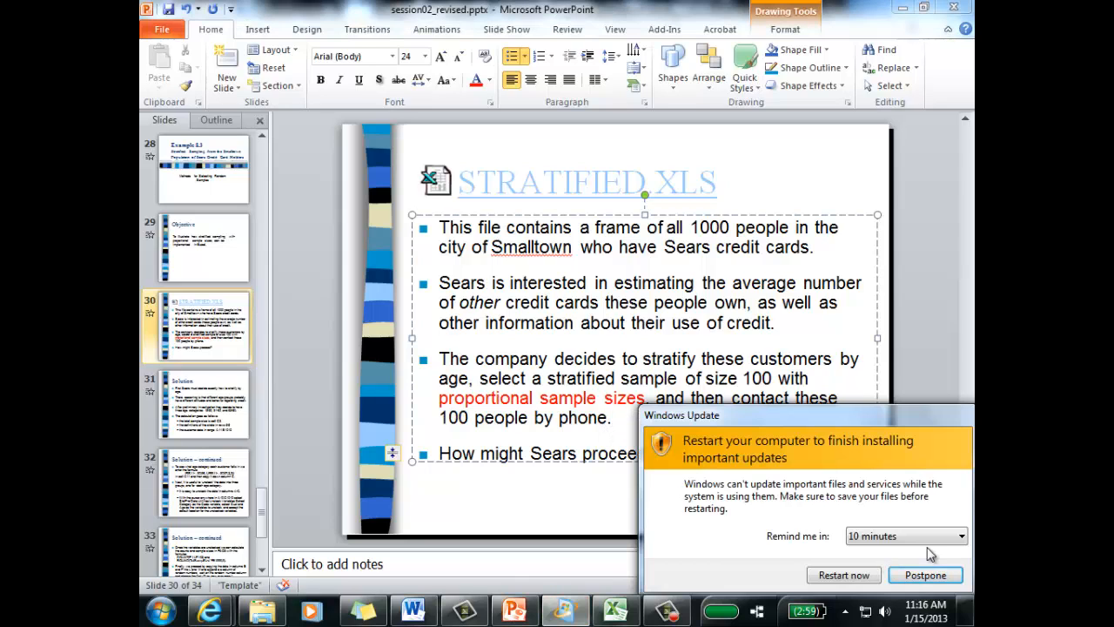
Step: Postpone the Windows Update restart reminder for 4 hours
click(943, 543)
click(870, 572)
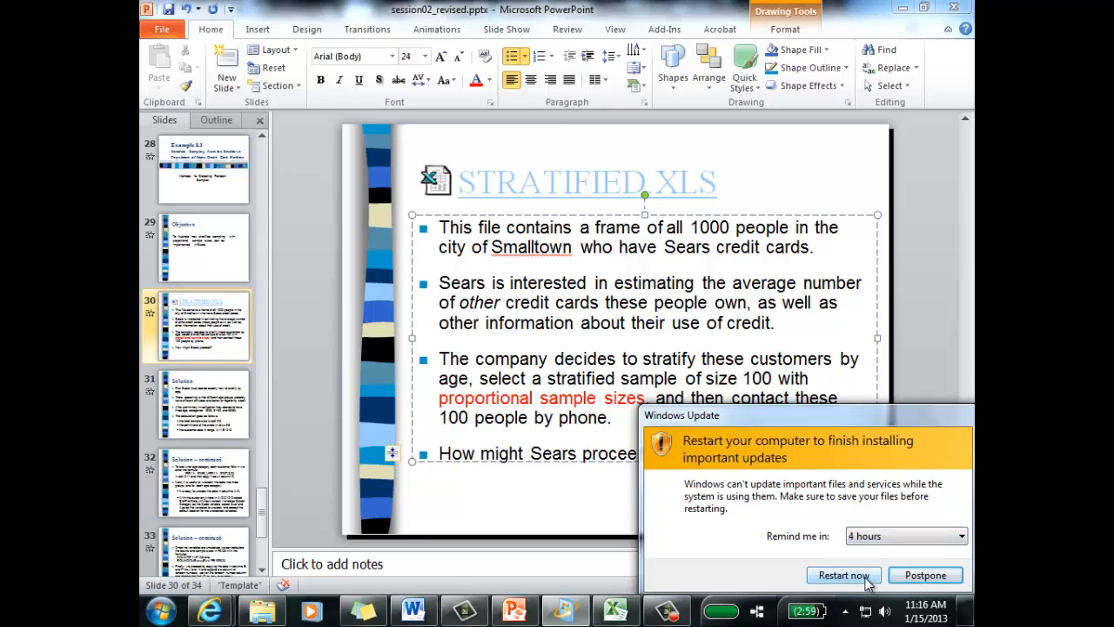
click(926, 575)
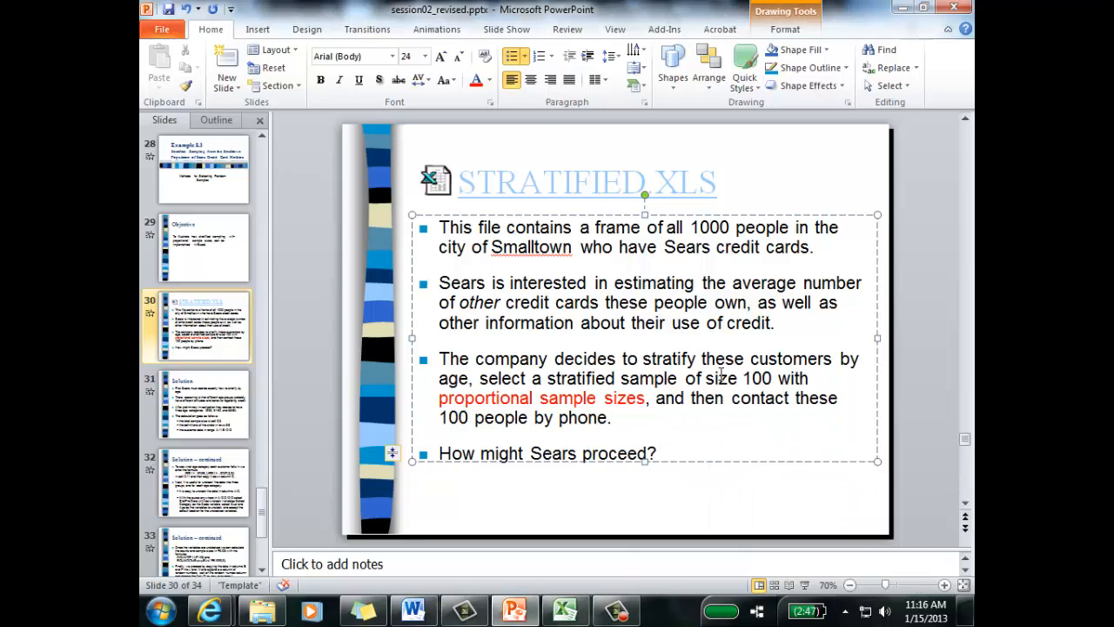
Step: Highlight the required stratified sample size in the slide's third bullet and return to the Stratified.xls workbook in Excel
drag(743, 380, 773, 380)
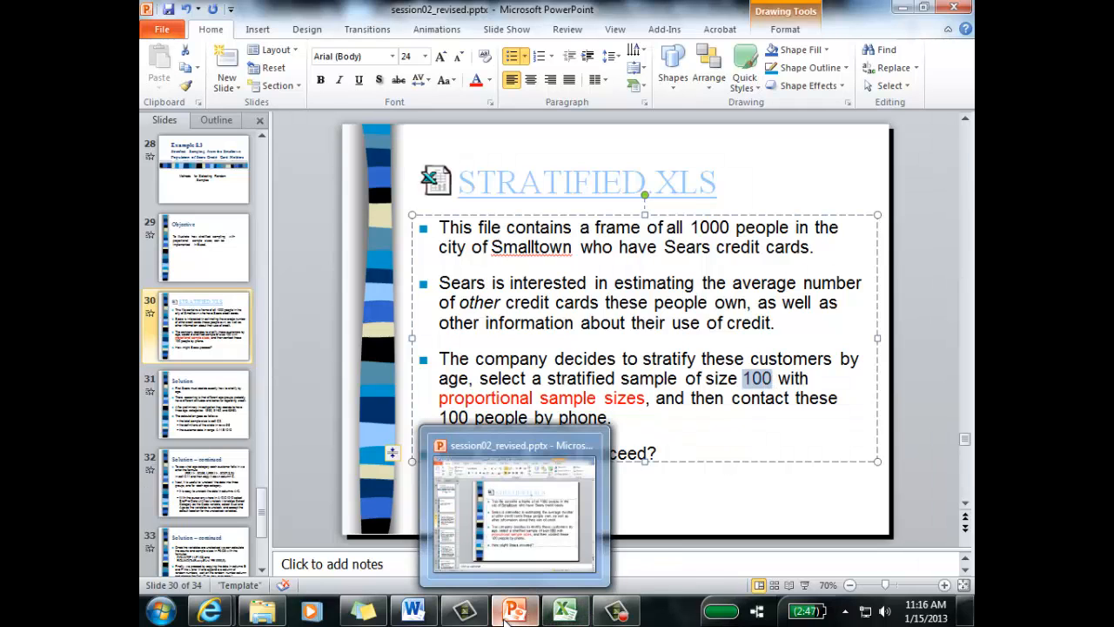
click(558, 614)
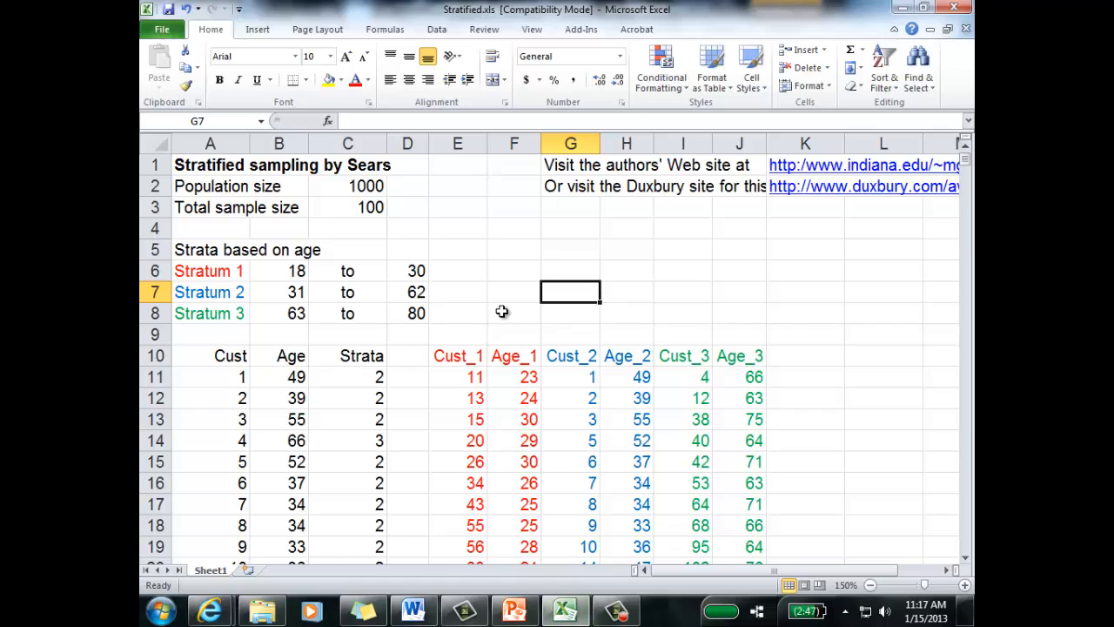
Step: Enter the heading Count in cell E5, beside the strata age limits
click(461, 268)
click(456, 251)
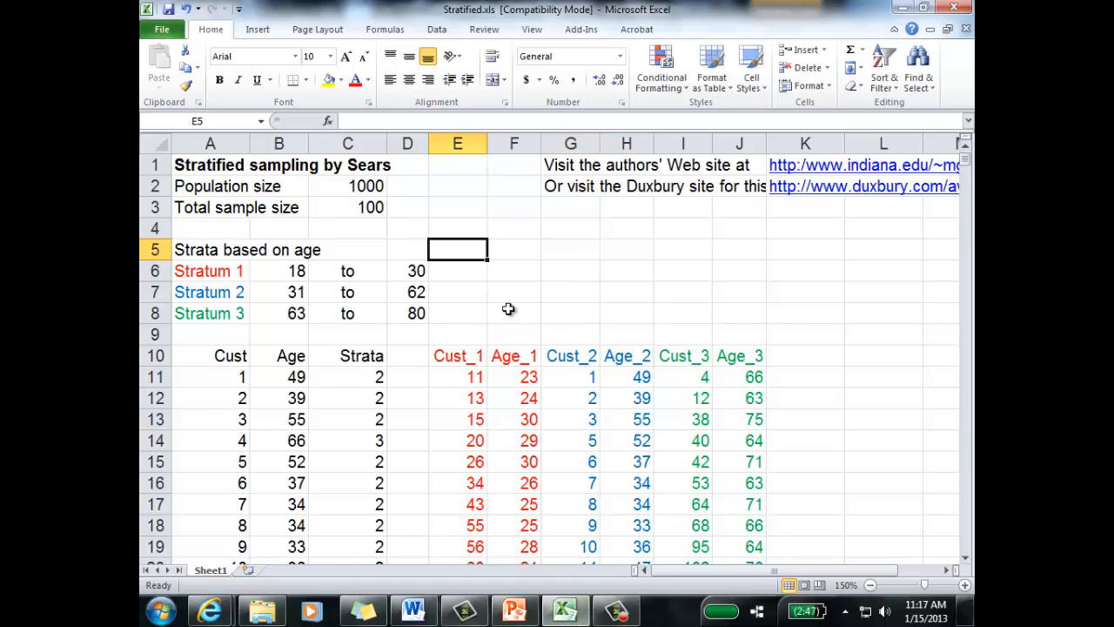
click(481, 334)
click(463, 250)
text(Count)
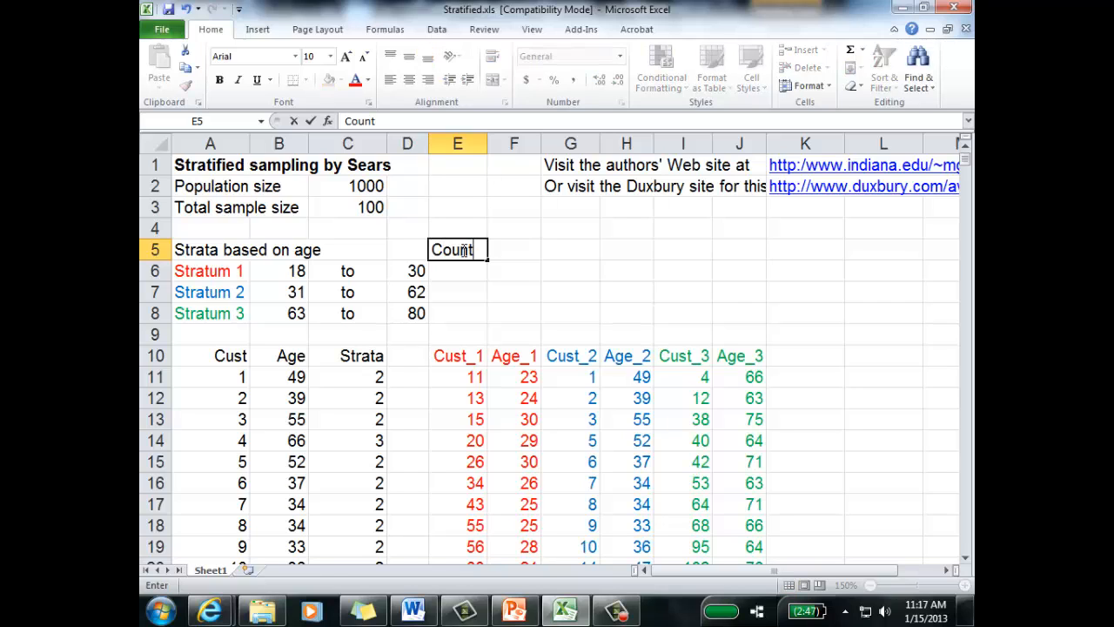
key(Return)
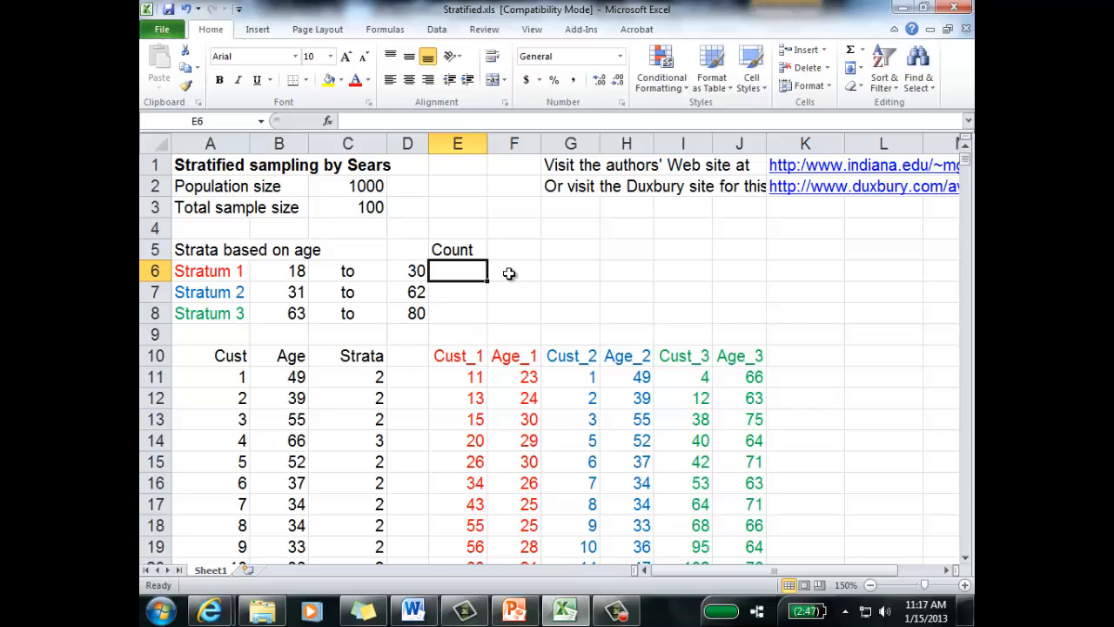
Step: Count the Stratum 1 customers in E6 with the formula =count(E11:E142)
text(=coun)
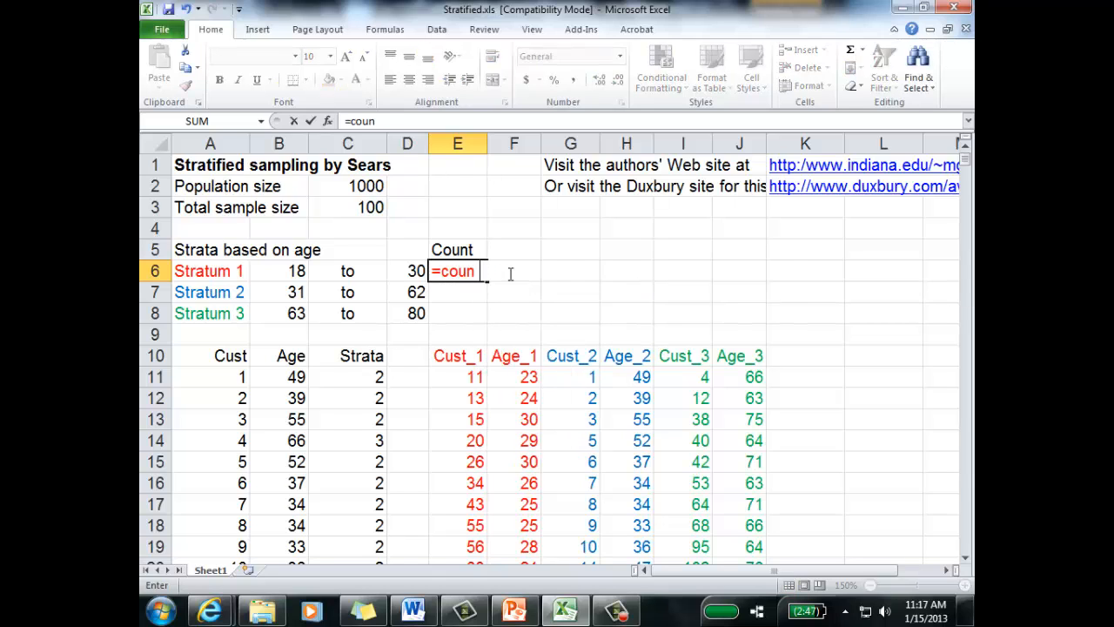
text(t()
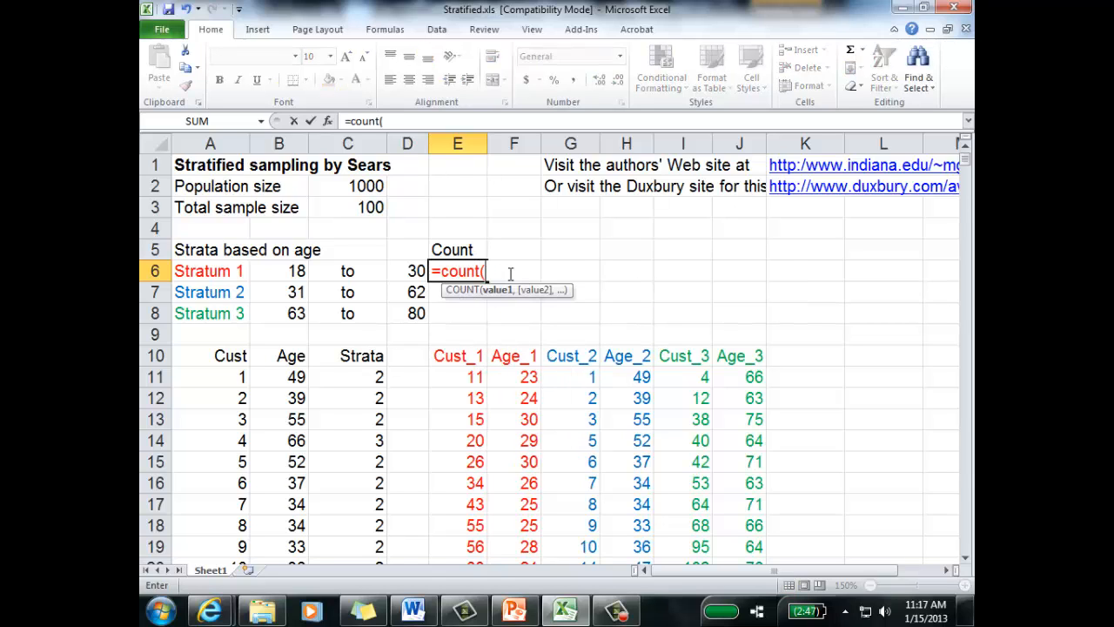
click(463, 376)
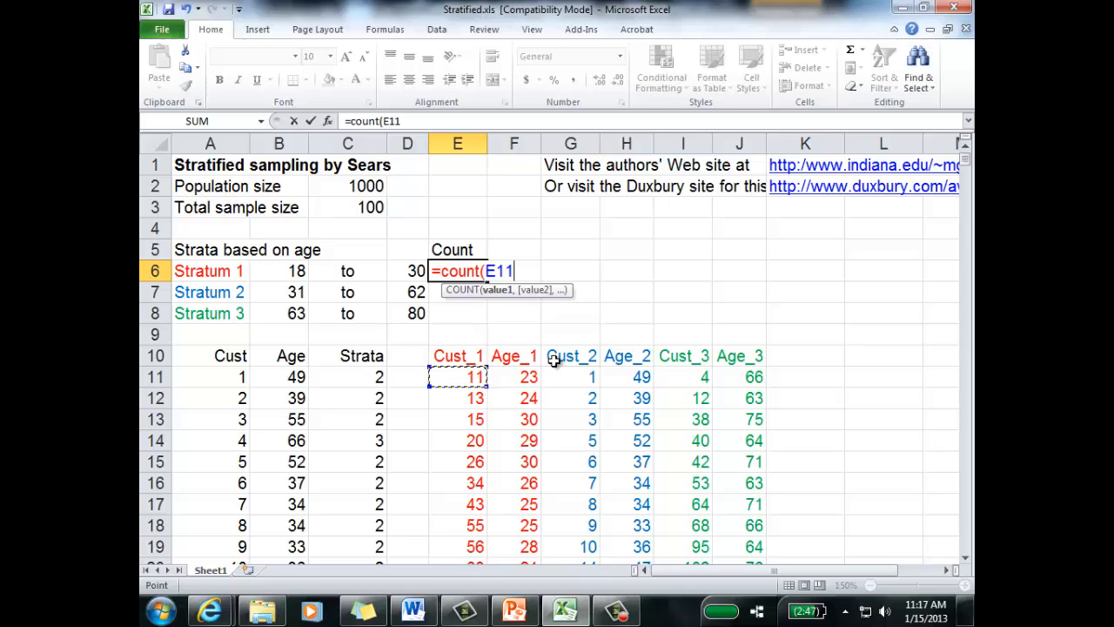
key(ctrl+shift+Down)
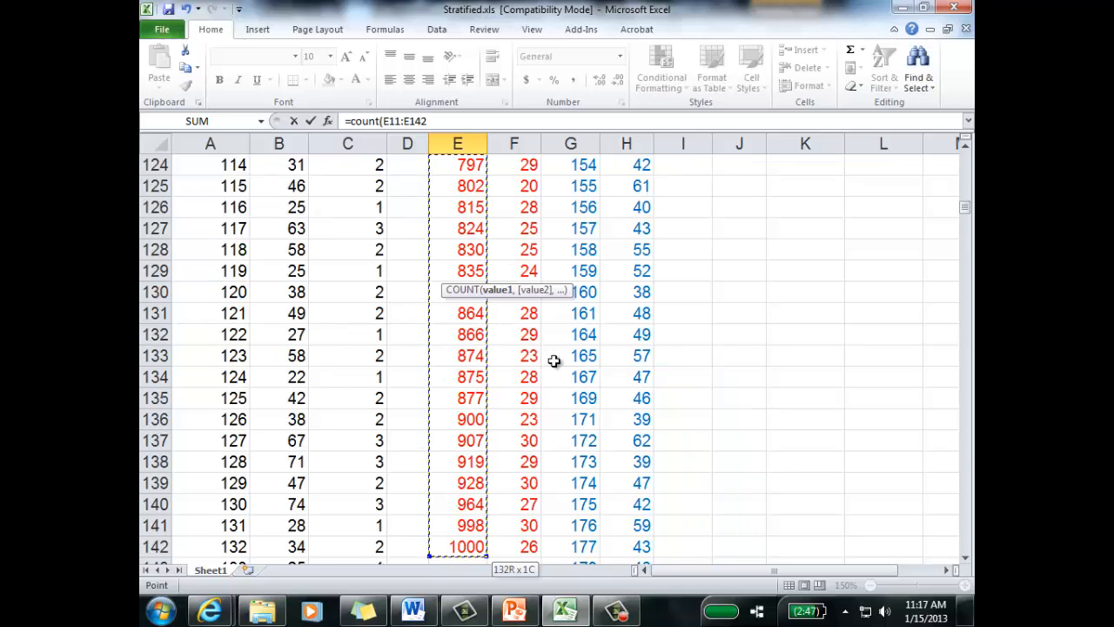
scroll(579, 396, up, 18)
scroll(563, 392, up, 20)
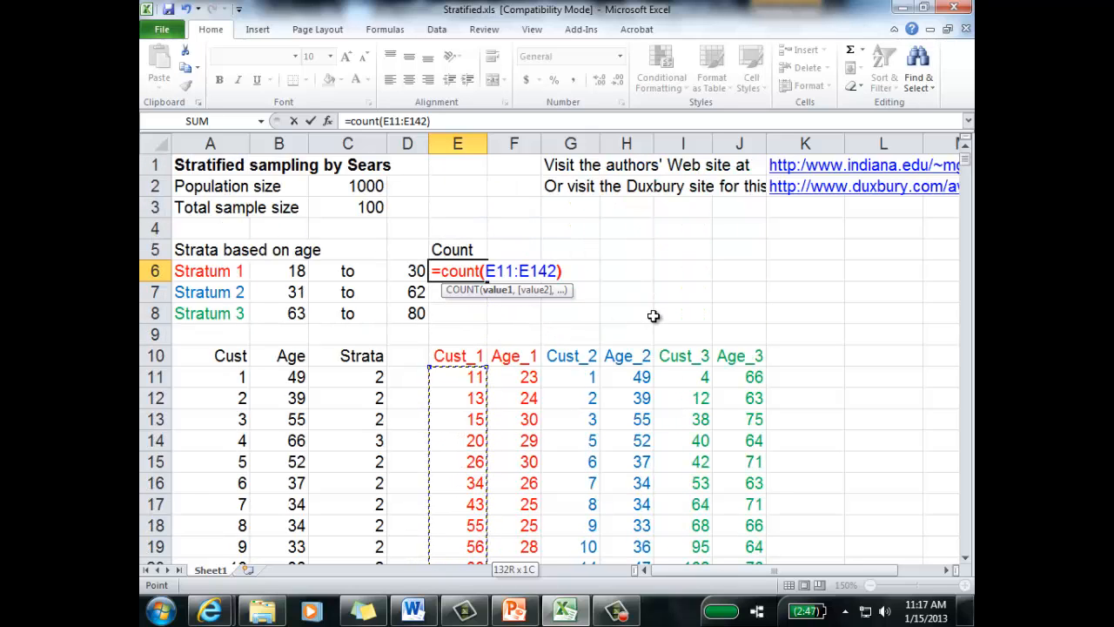
text())
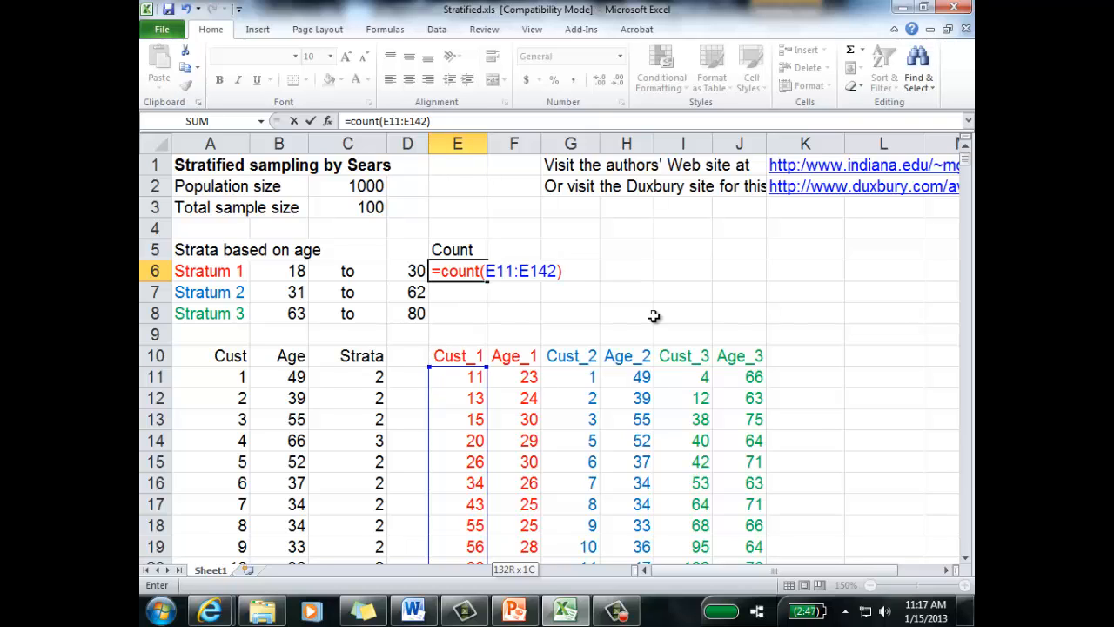
key(Return)
Step: Count the Stratum 2 customers in E7 with the formula =count(G11:G776)
text(=count()
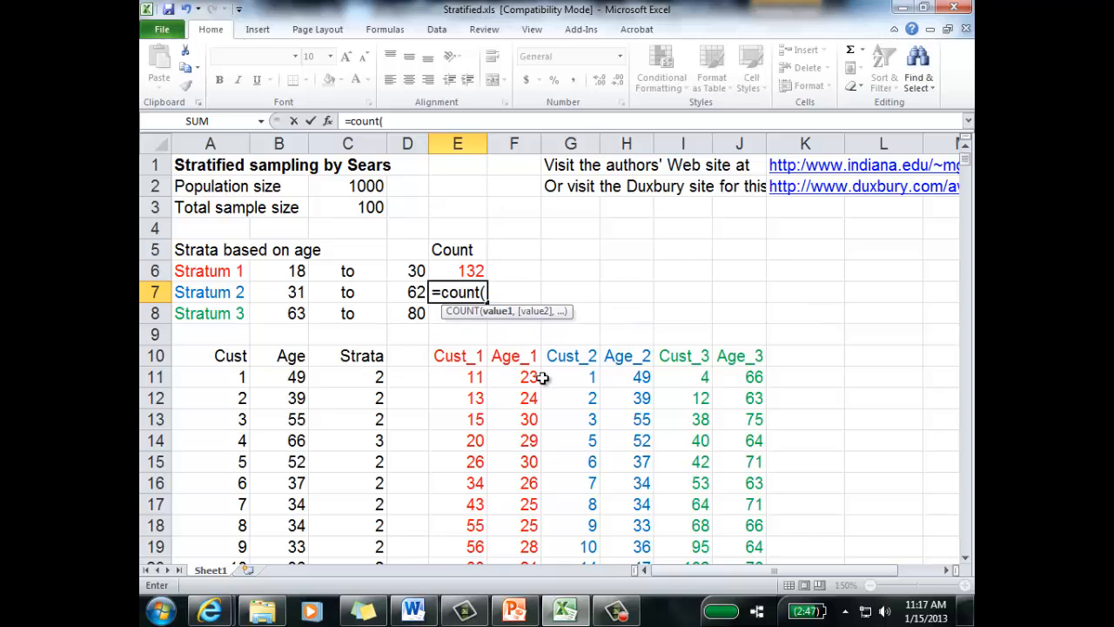
click(560, 376)
key(ctrl+shift+Down)
scroll(580, 330, up, 20)
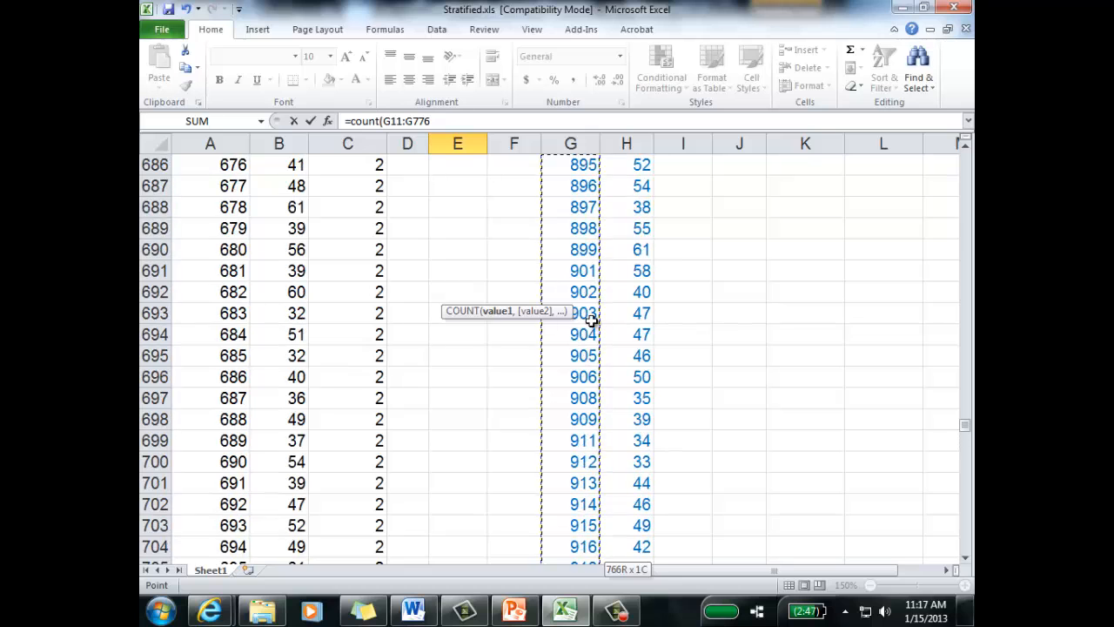
drag(964, 425, 947, 128)
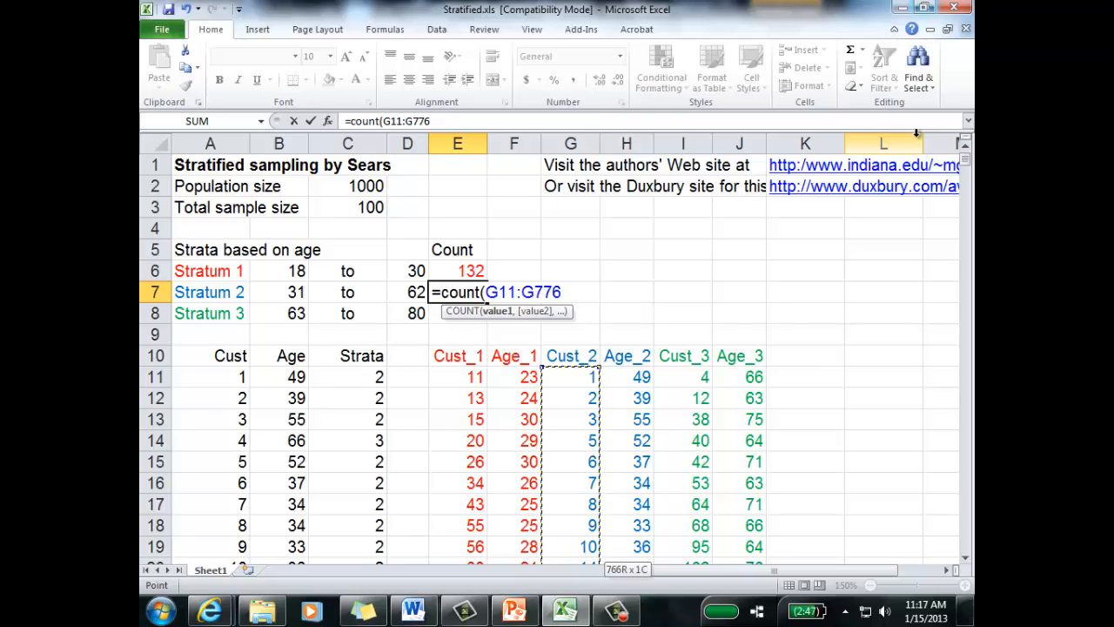
text())
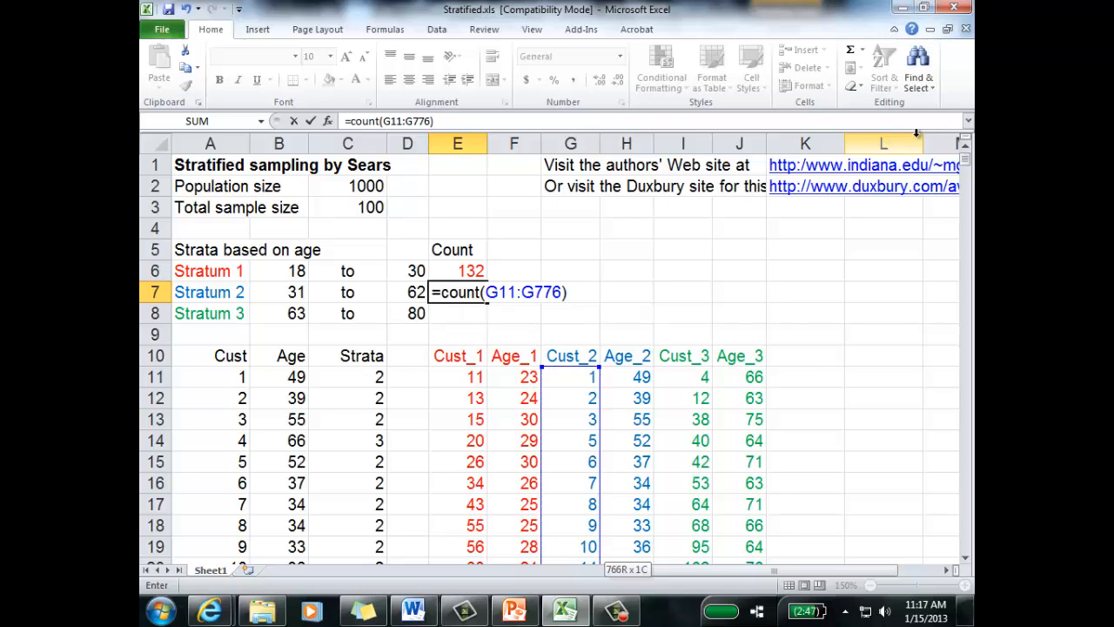
key(Return)
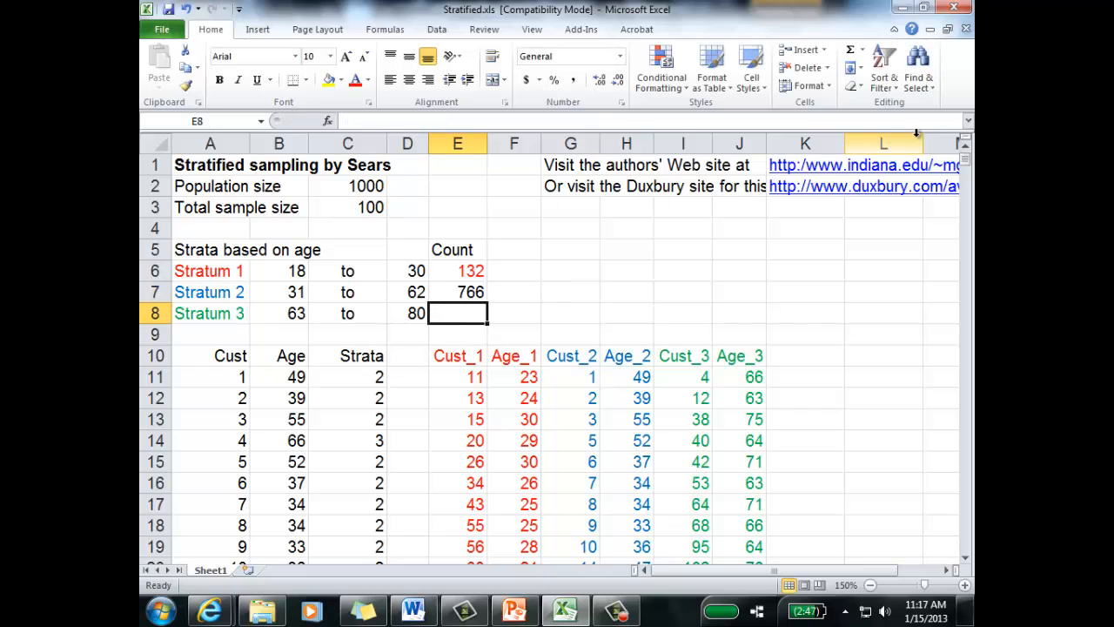
Step: Colour the Stratum 2 count in E7 blue to match its stratum label
click(459, 290)
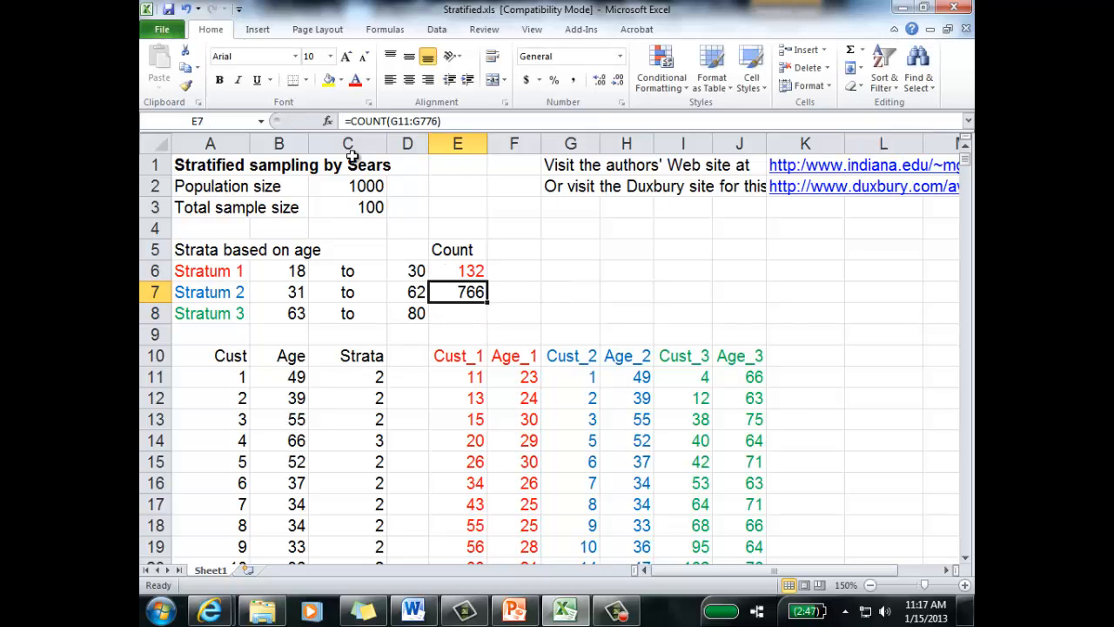
click(369, 80)
click(336, 222)
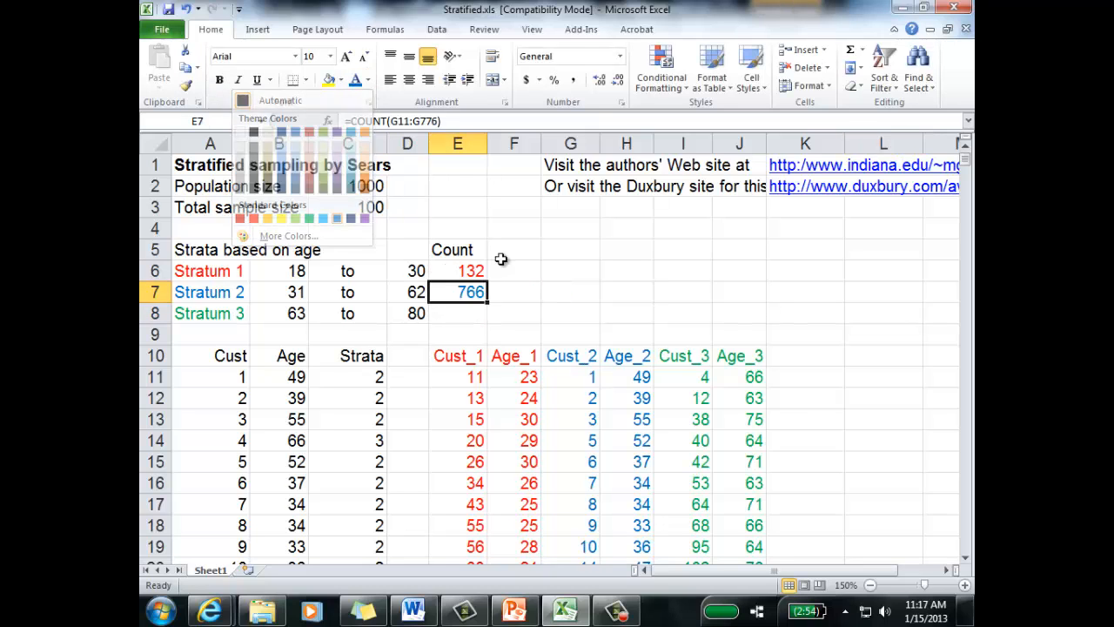
click(500, 254)
Step: Count the Stratum 3 customers in E8 with the formula =count(I11:I112)
click(444, 314)
text(=count()
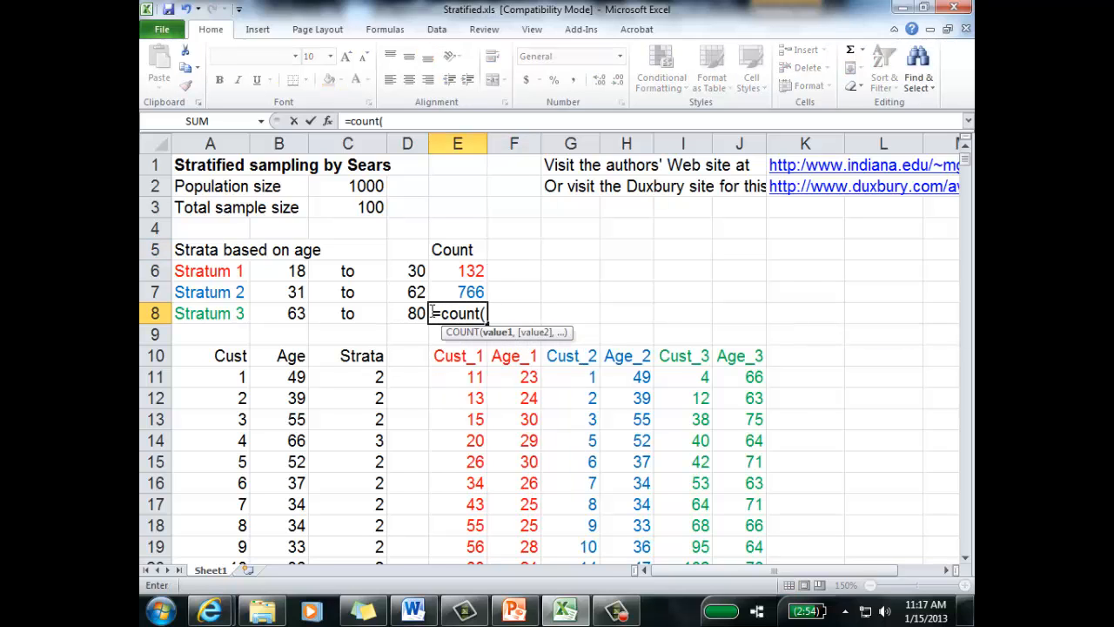
click(686, 381)
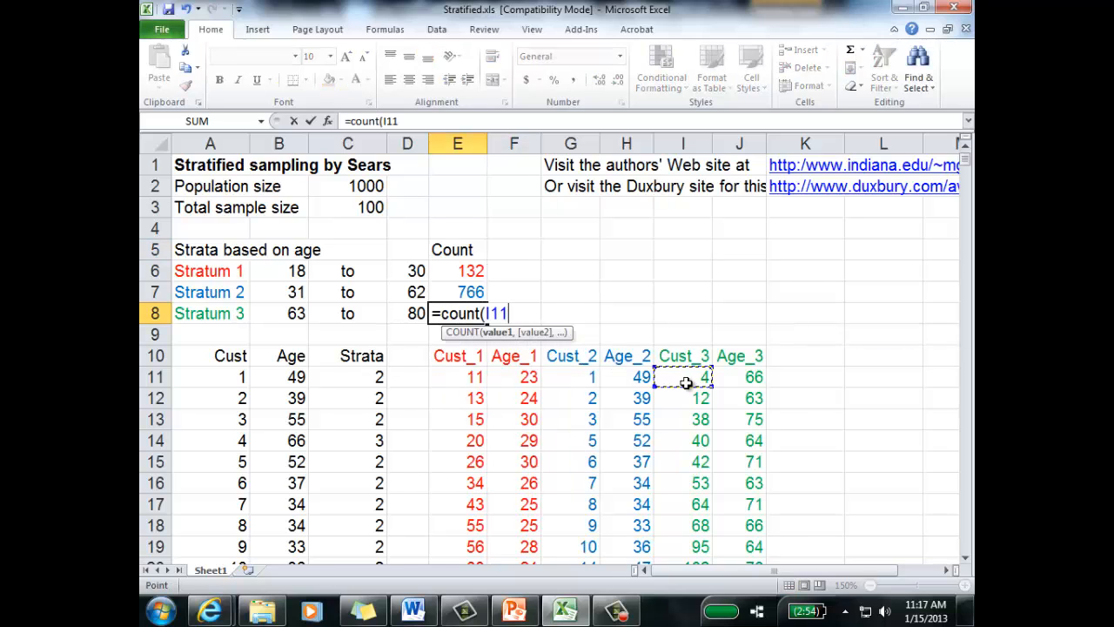
key(ctrl+shift+Down)
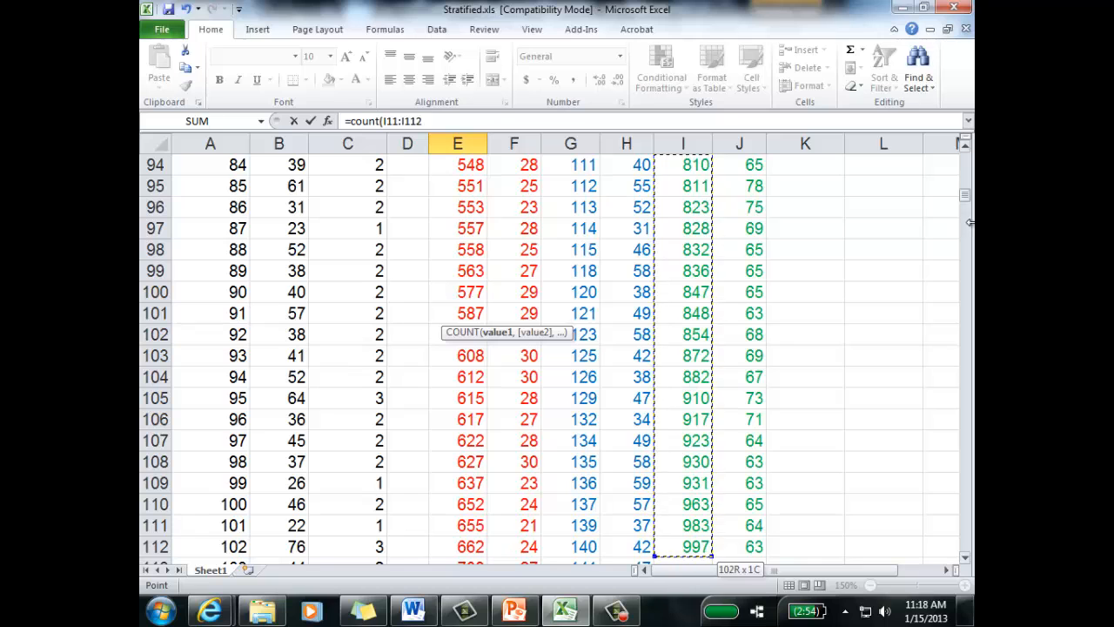
drag(968, 202, 966, 158)
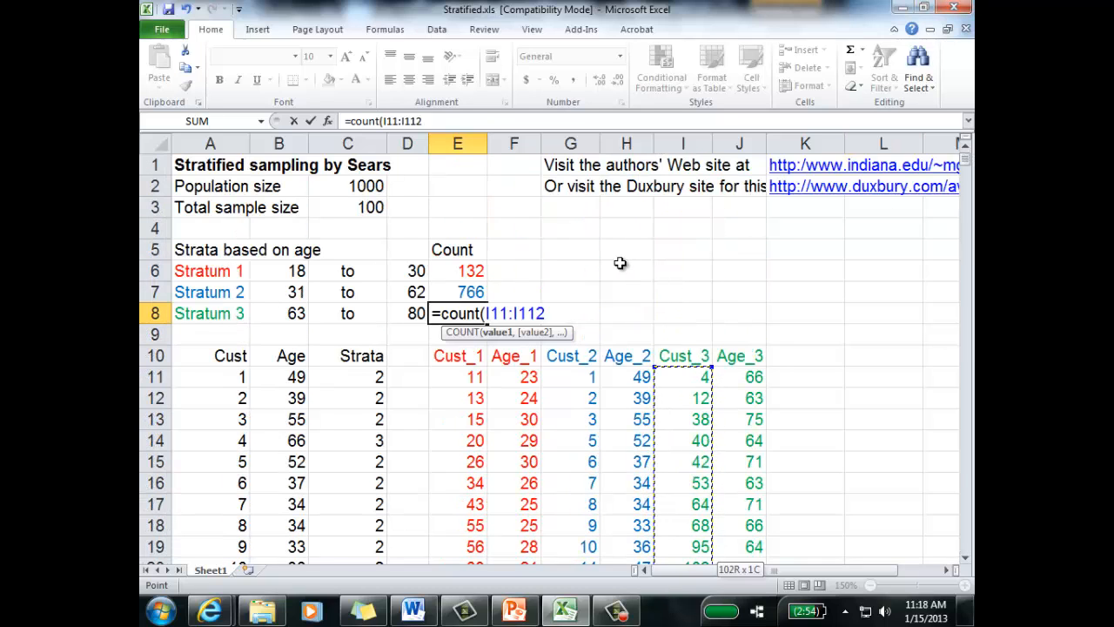
text())
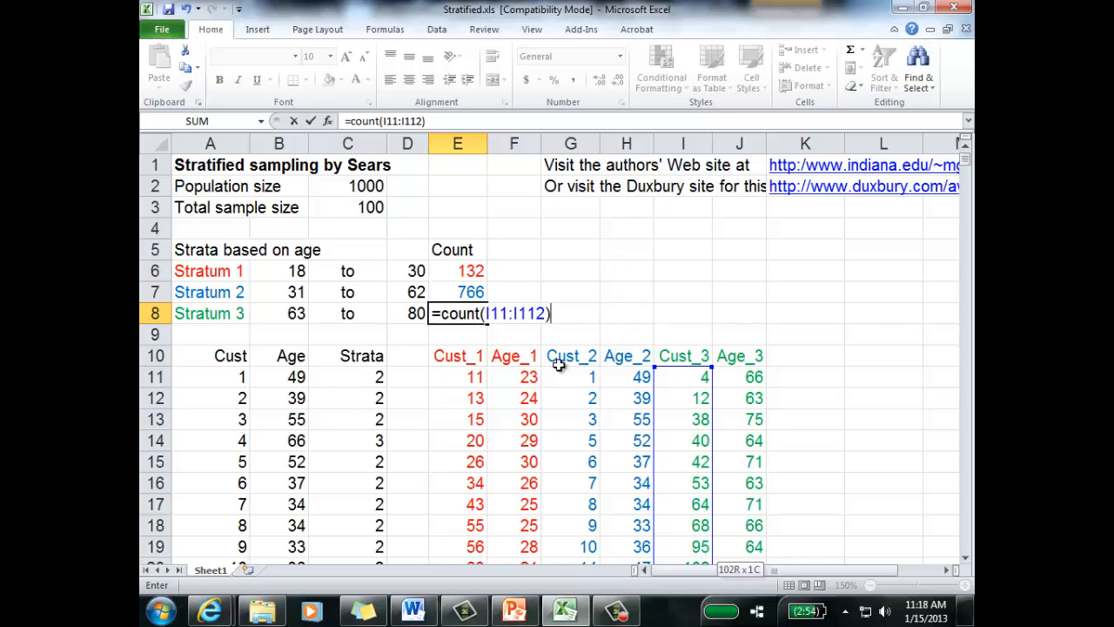
key(Return)
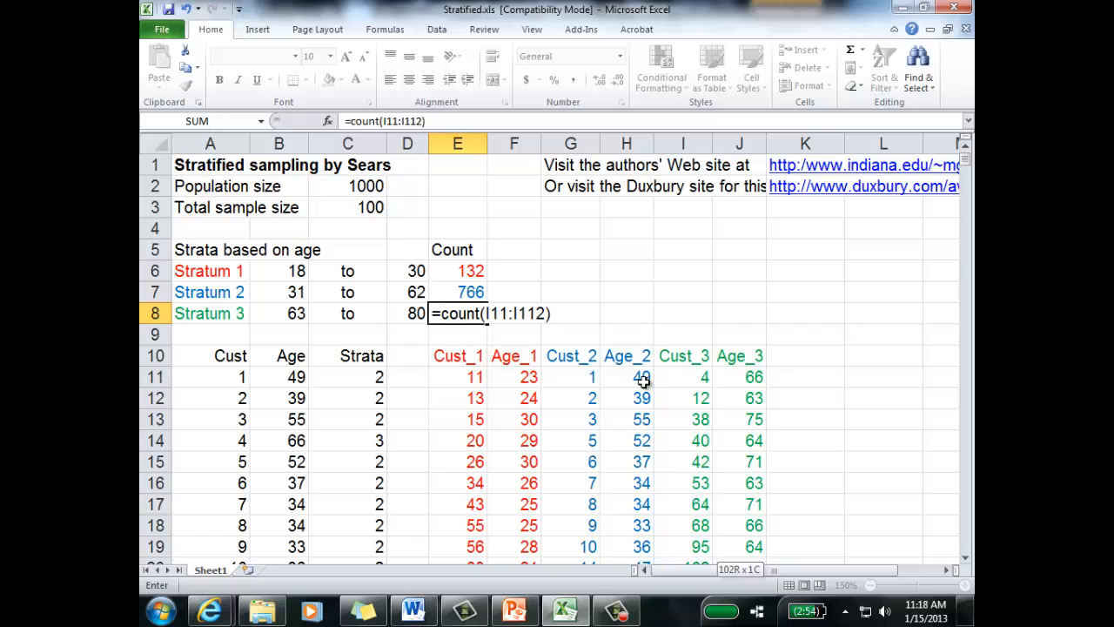
Step: Colour the Stratum 3 count in E8 green to match its stratum label
click(475, 315)
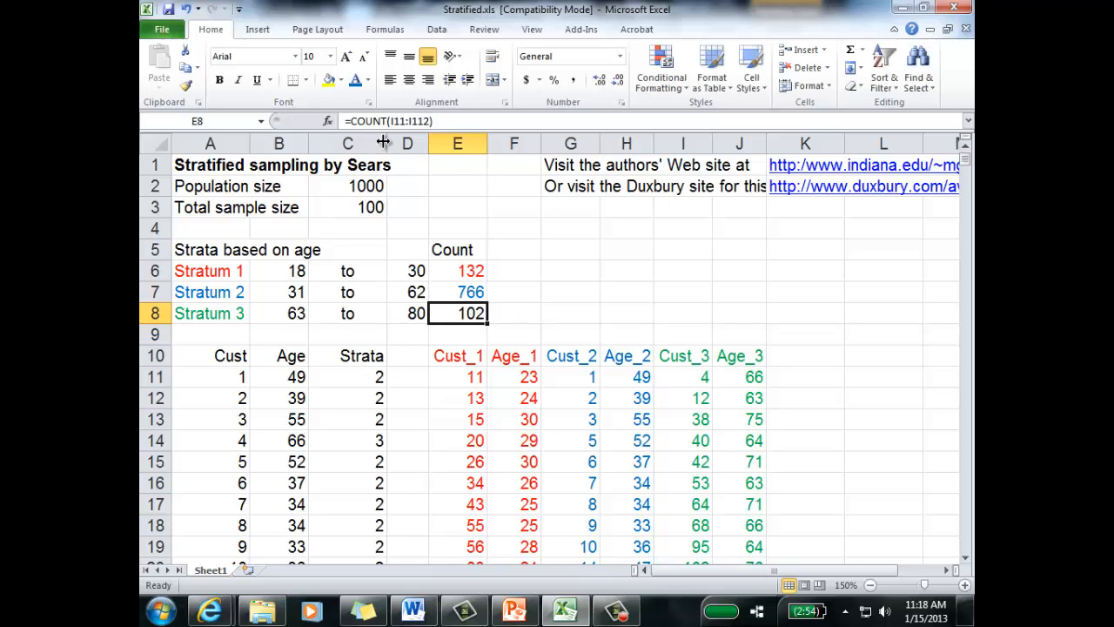
click(368, 79)
click(481, 268)
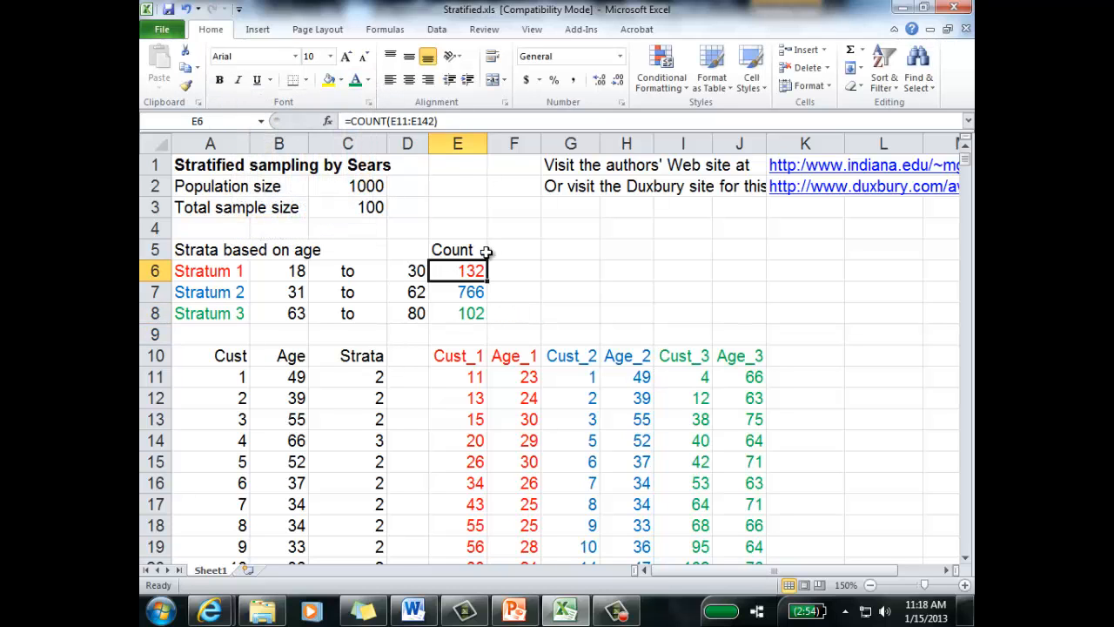
Step: Enter the heading Prop in cell F5, beside the Count heading
click(501, 253)
text(Prop)
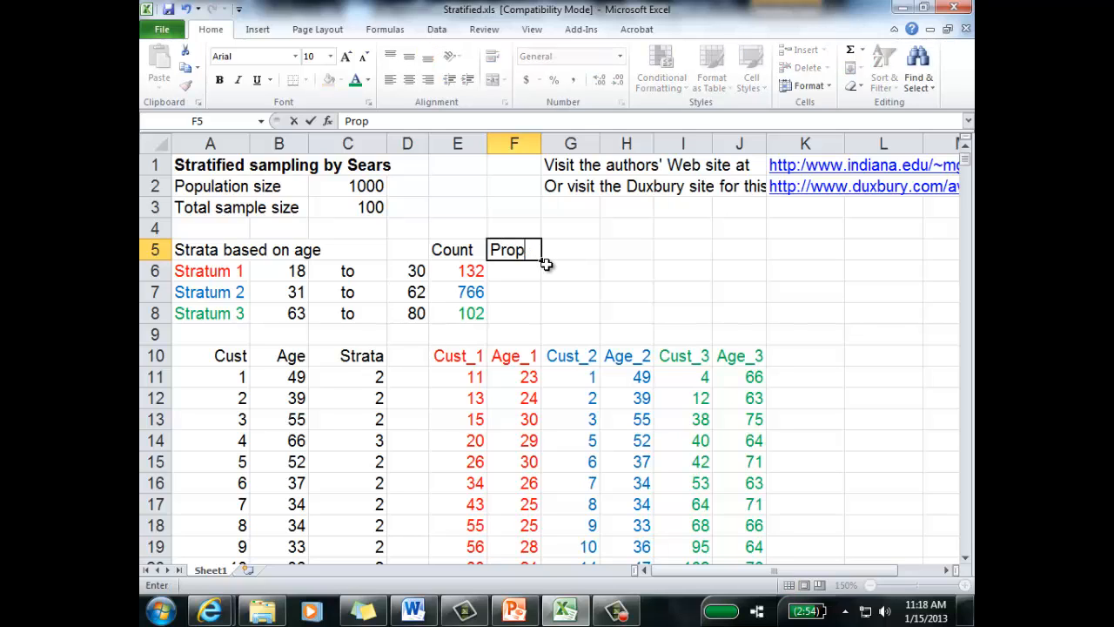
key(Return)
Step: Calculate the Stratum 1 proportion in F6 with =E6/$C$2 and fill the formula down to F8
text(=)
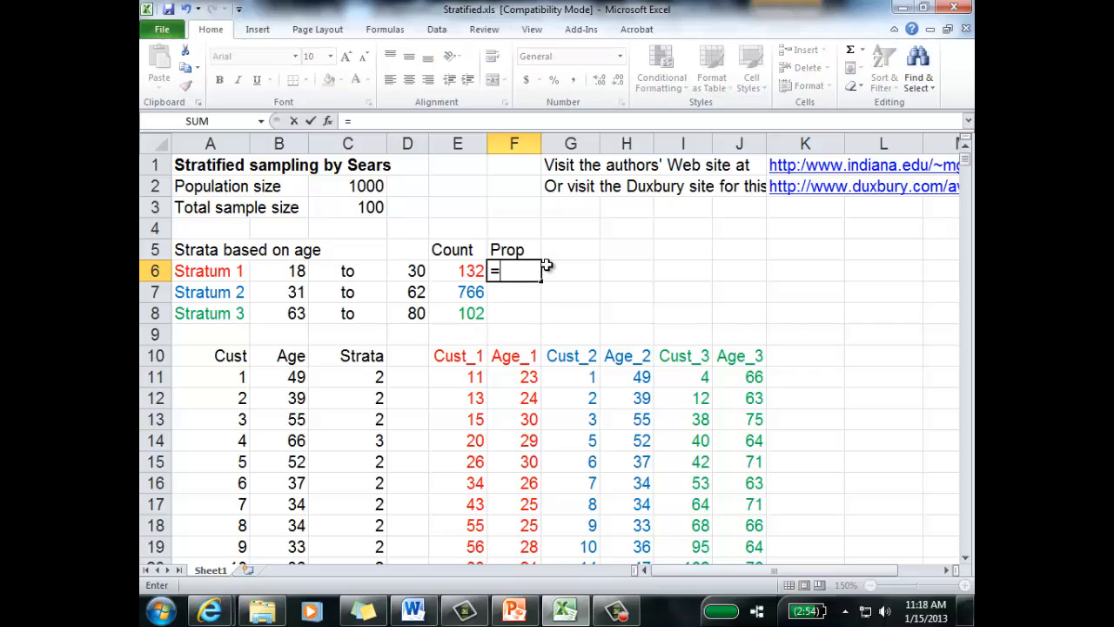
click(471, 274)
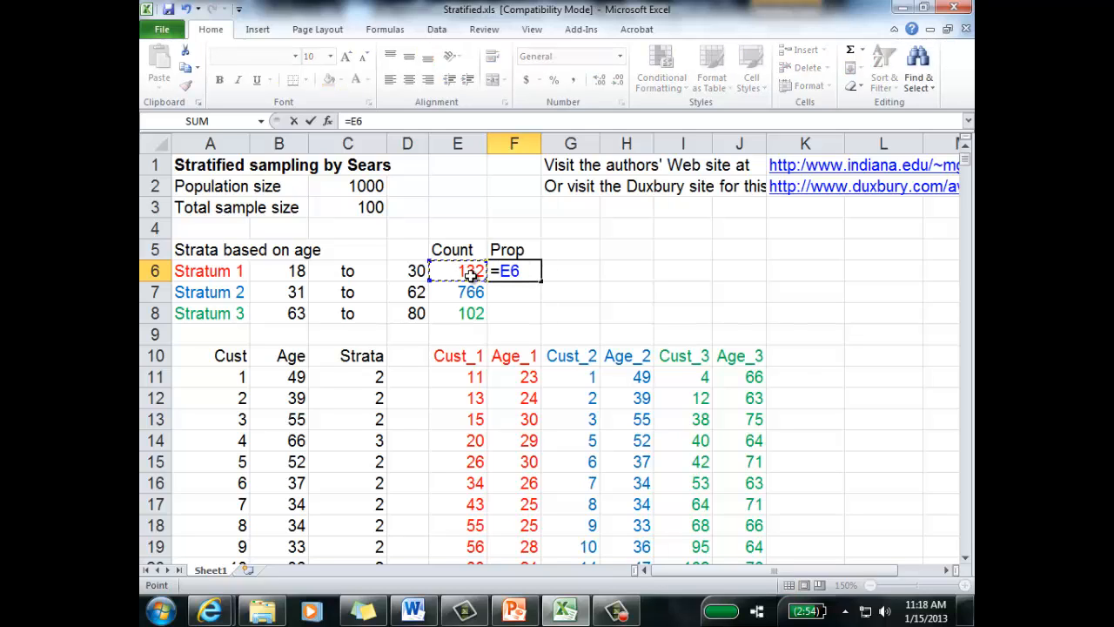
text(/)
click(373, 187)
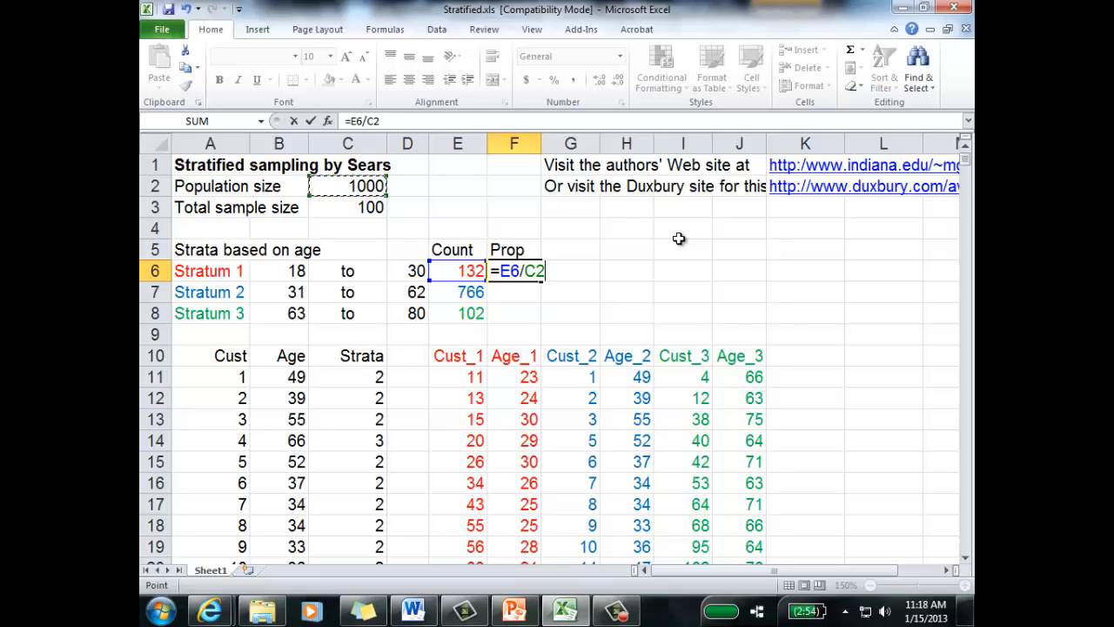
key(F4)
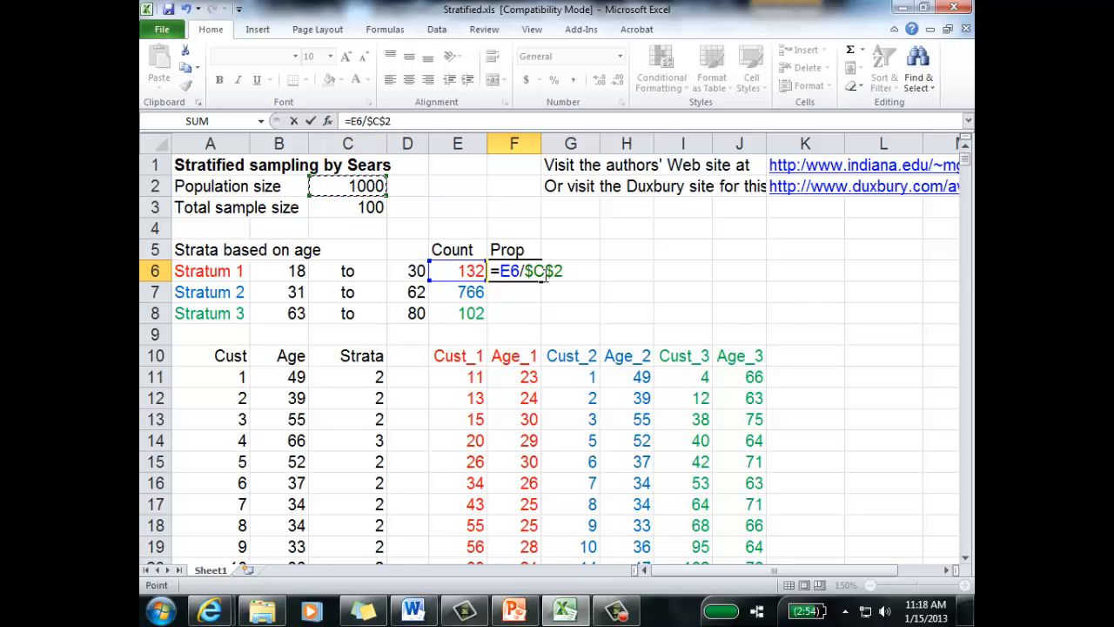
key(Return)
click(540, 275)
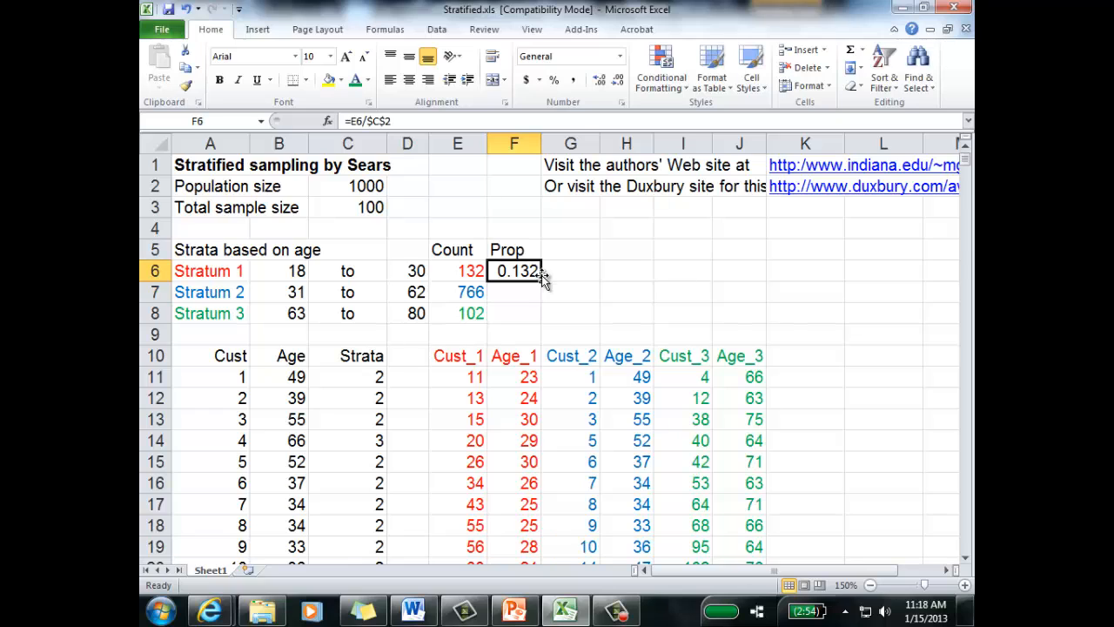
double_click(540, 279)
click(576, 288)
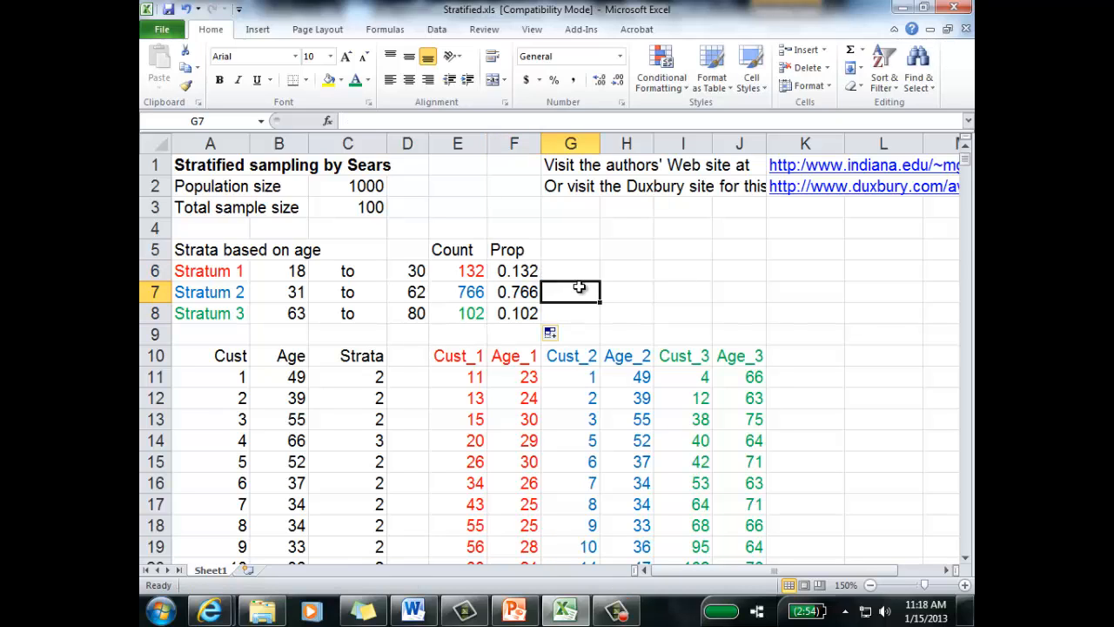
click(518, 273)
click(521, 292)
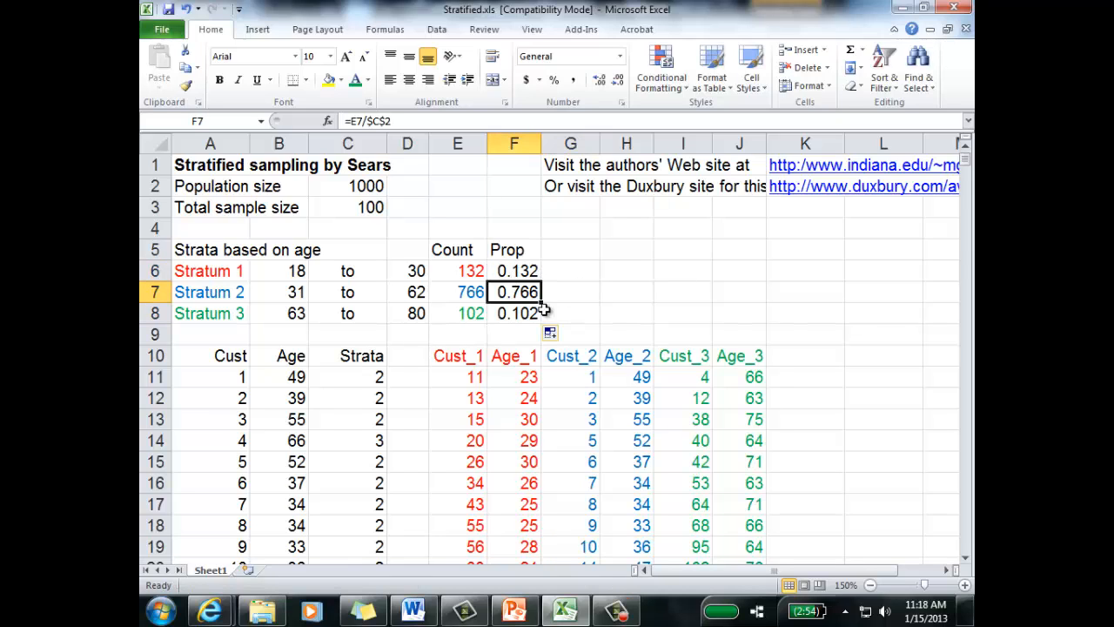
click(532, 313)
click(556, 249)
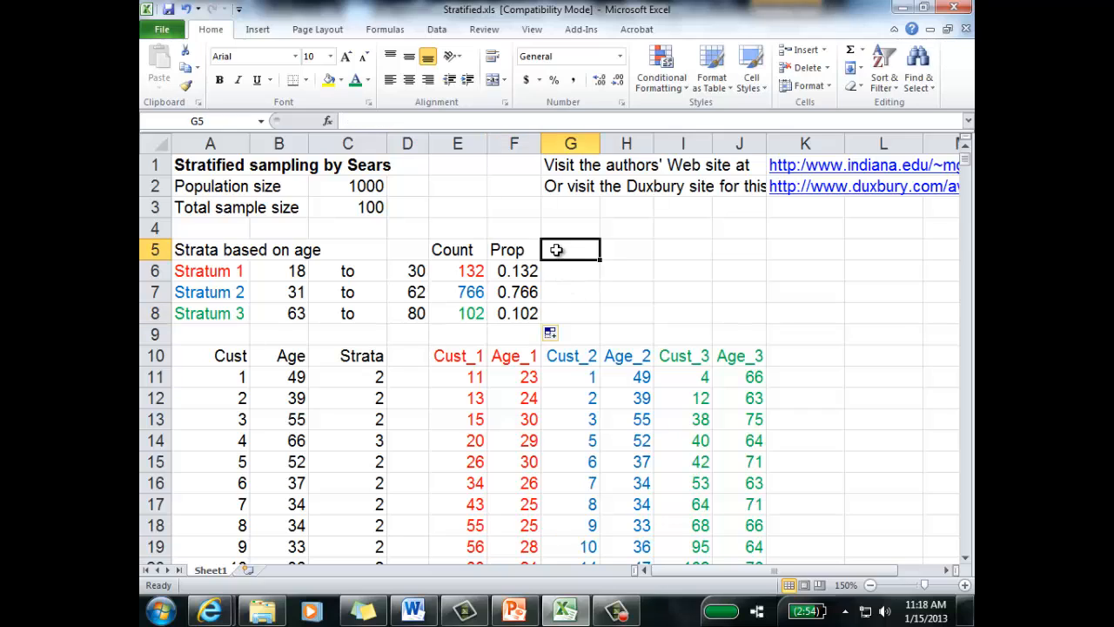
click(374, 186)
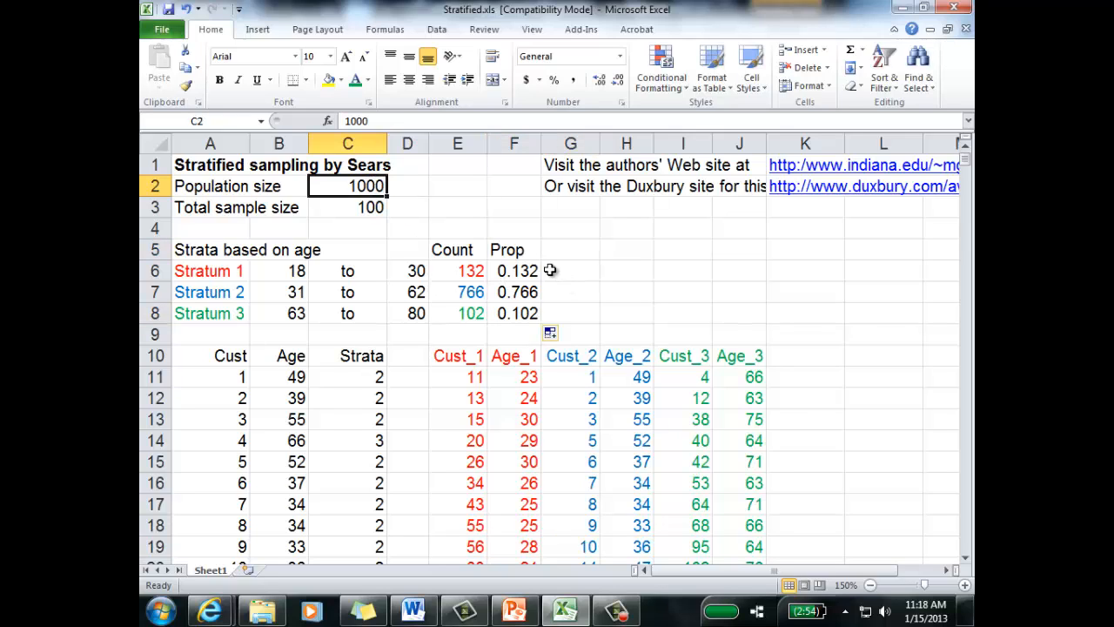
Step: Enter the heading Sample in cell G5, beside the Prop heading
click(583, 247)
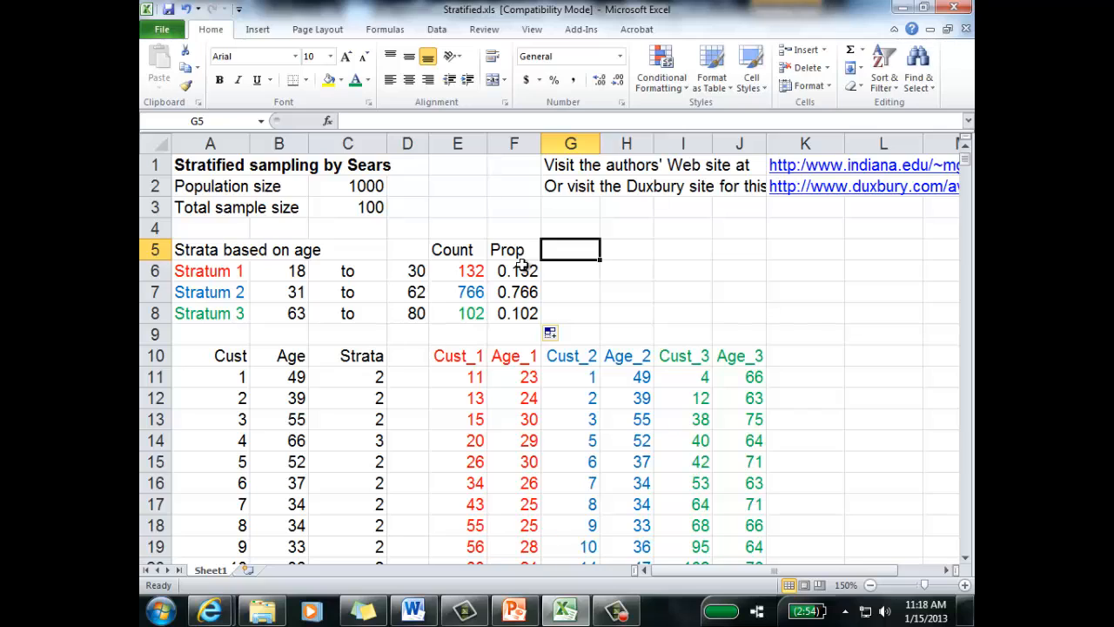
text(S)
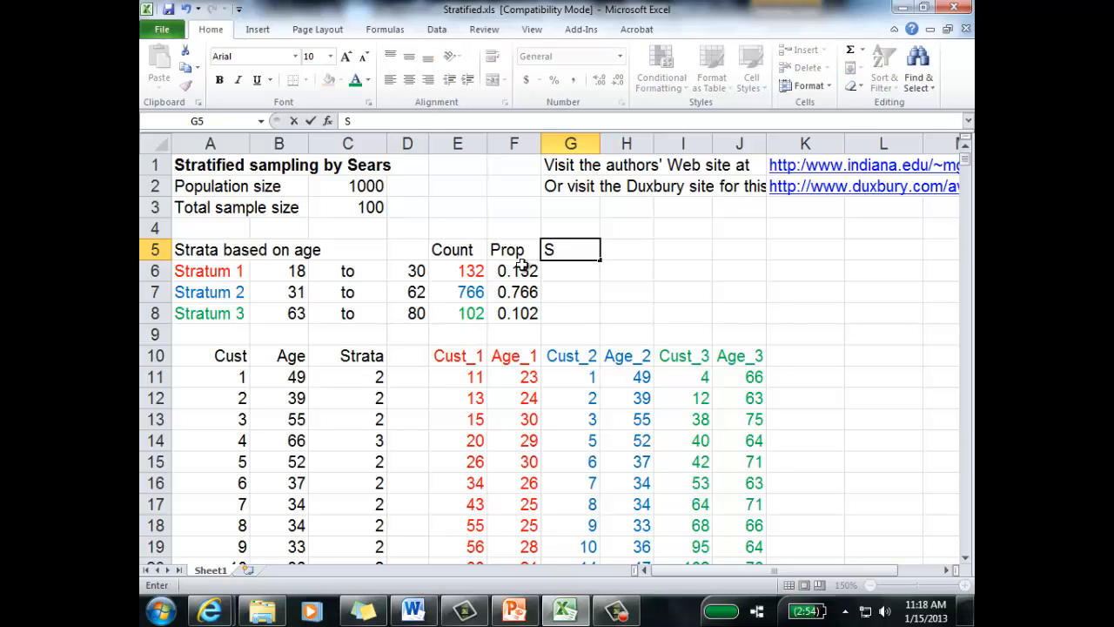
text(mapl)
key(BackSpace)
key(BackSpace)
key(BackSpace)
key(BackSpace)
key(Return)
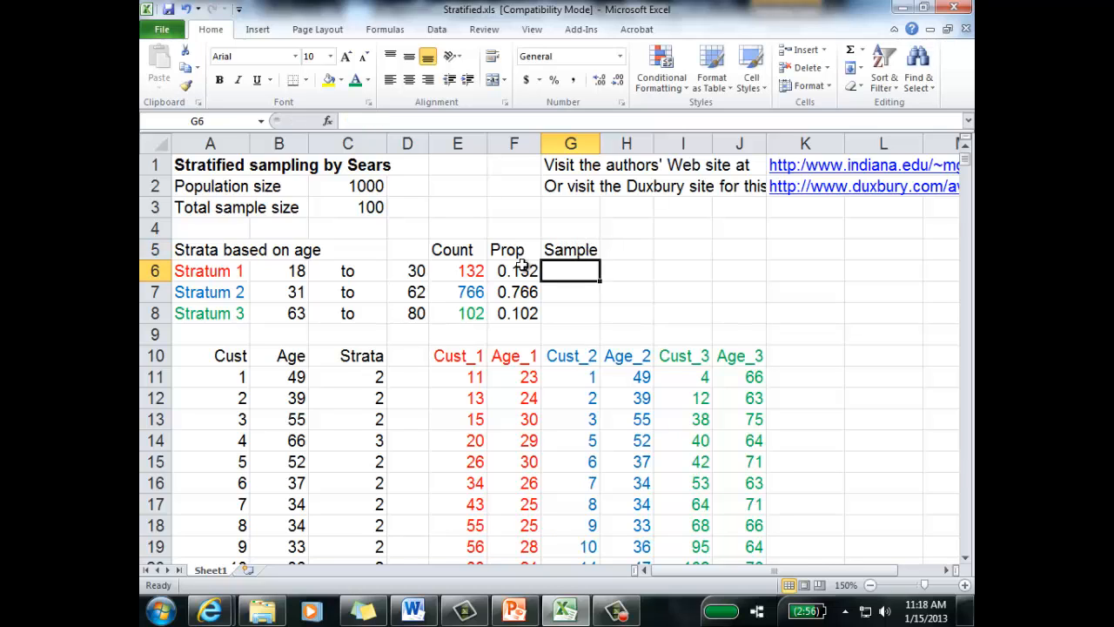
Step: Close the Windows color scheme performance prompt without choosing an option
click(523, 270)
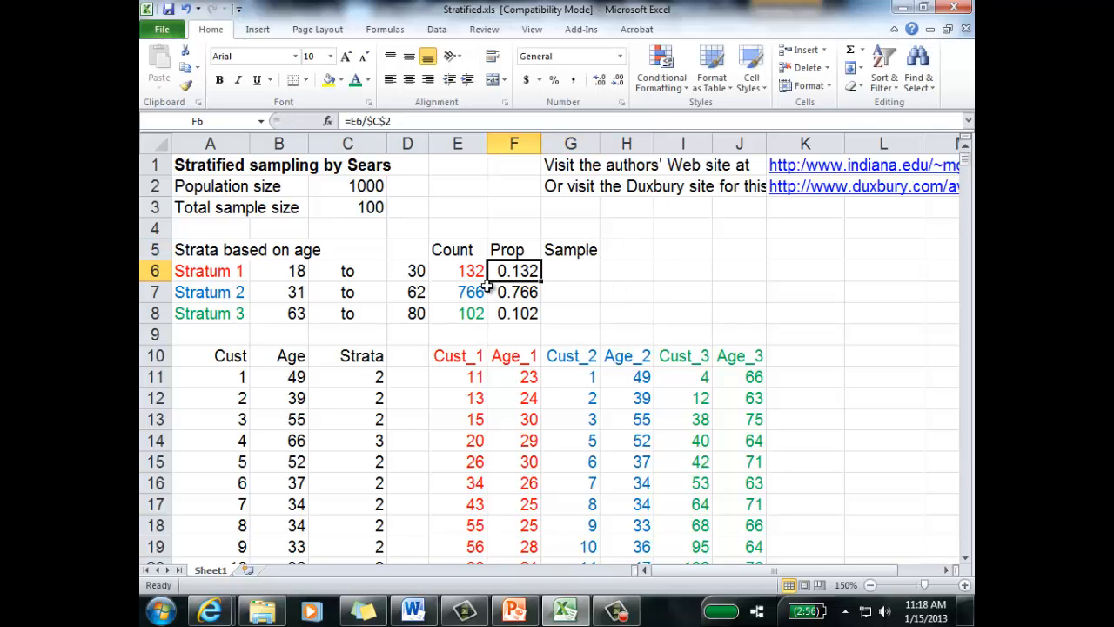
click(510, 290)
click(510, 314)
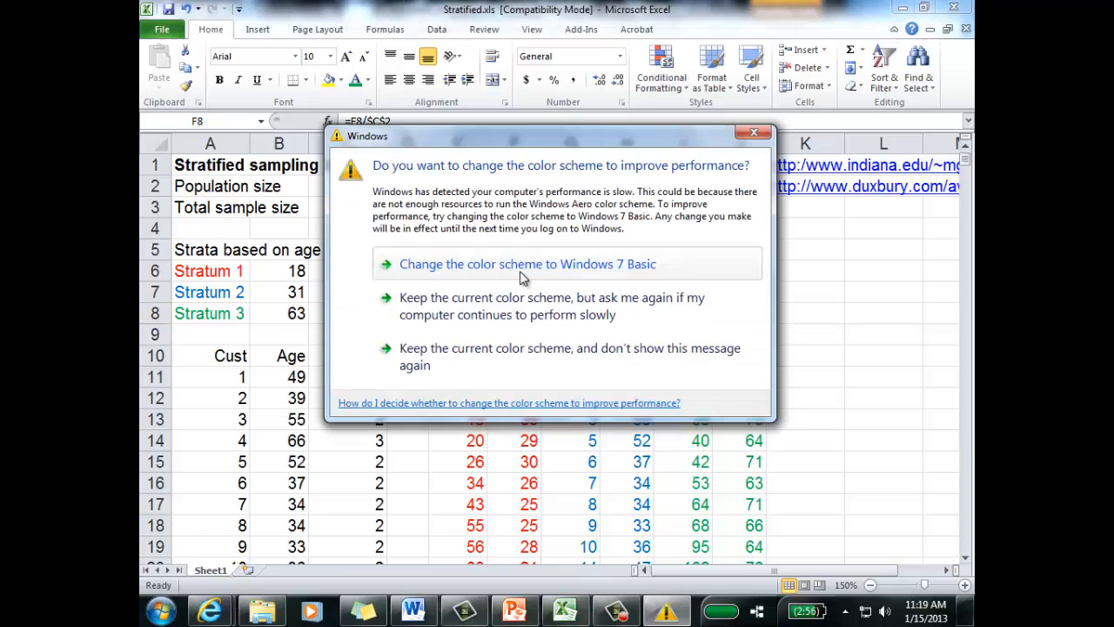
click(754, 133)
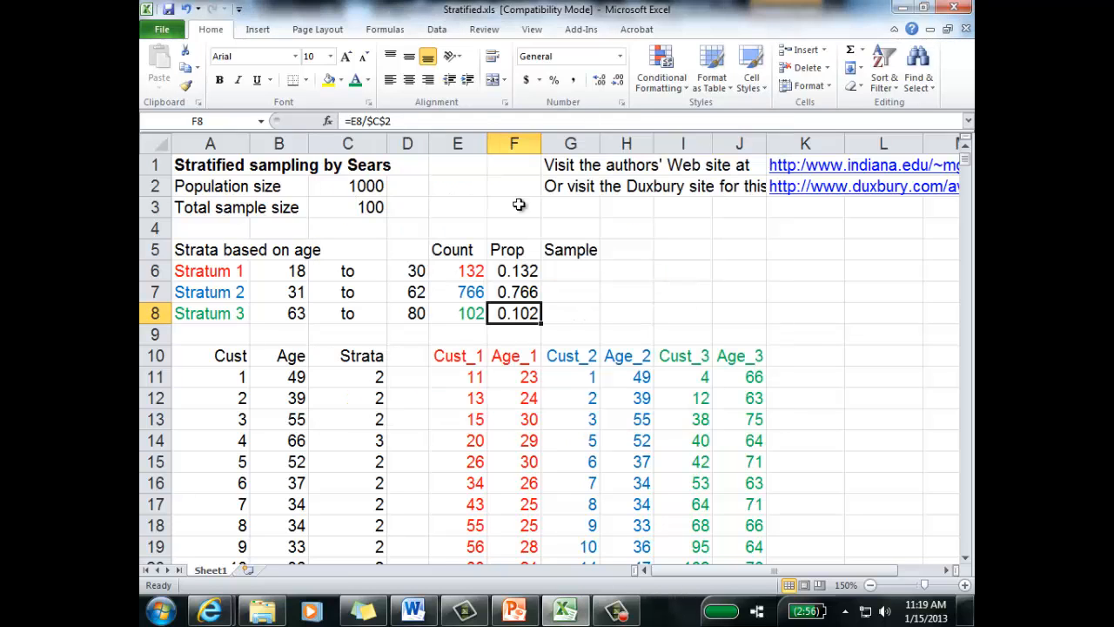
Step: Calculate the Stratum 1 sample size in G6 with =F6*$C$3
click(561, 276)
text(=)
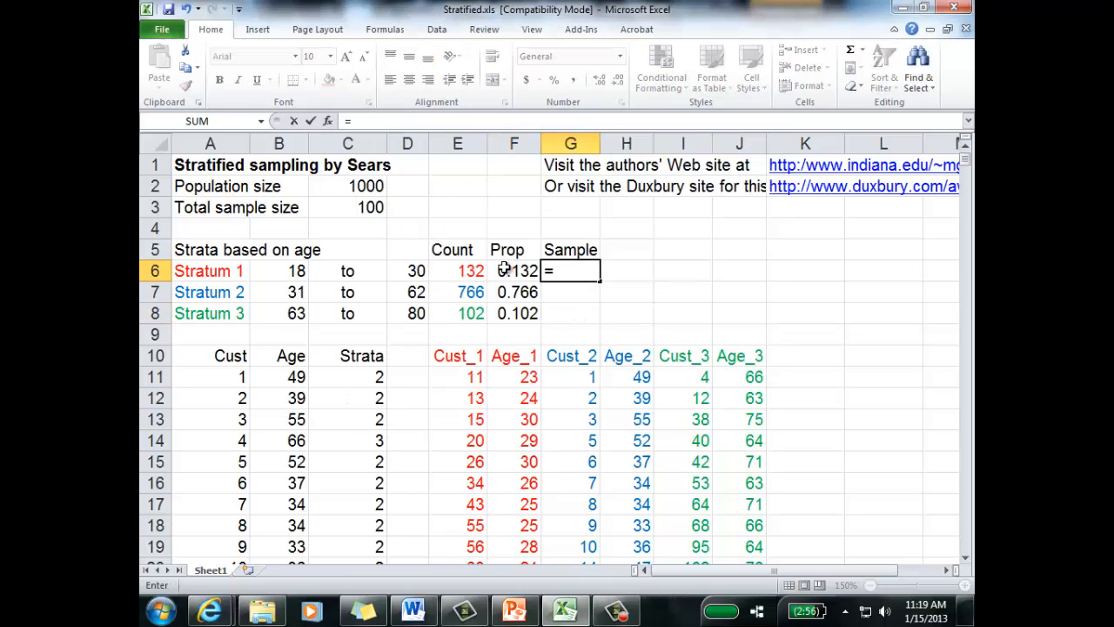
click(511, 272)
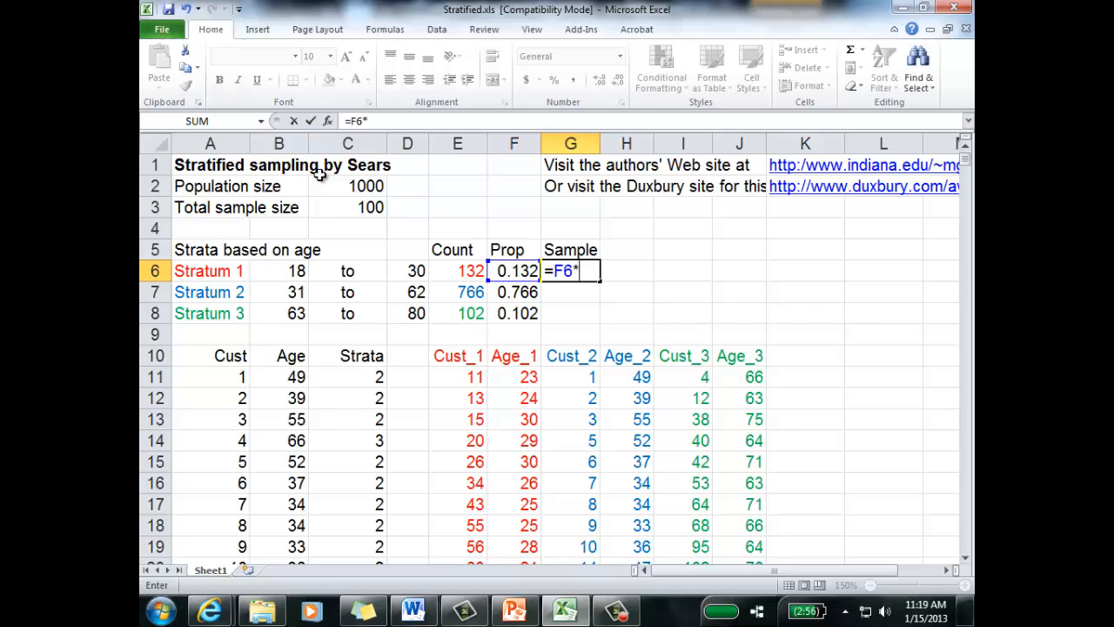
click(343, 207)
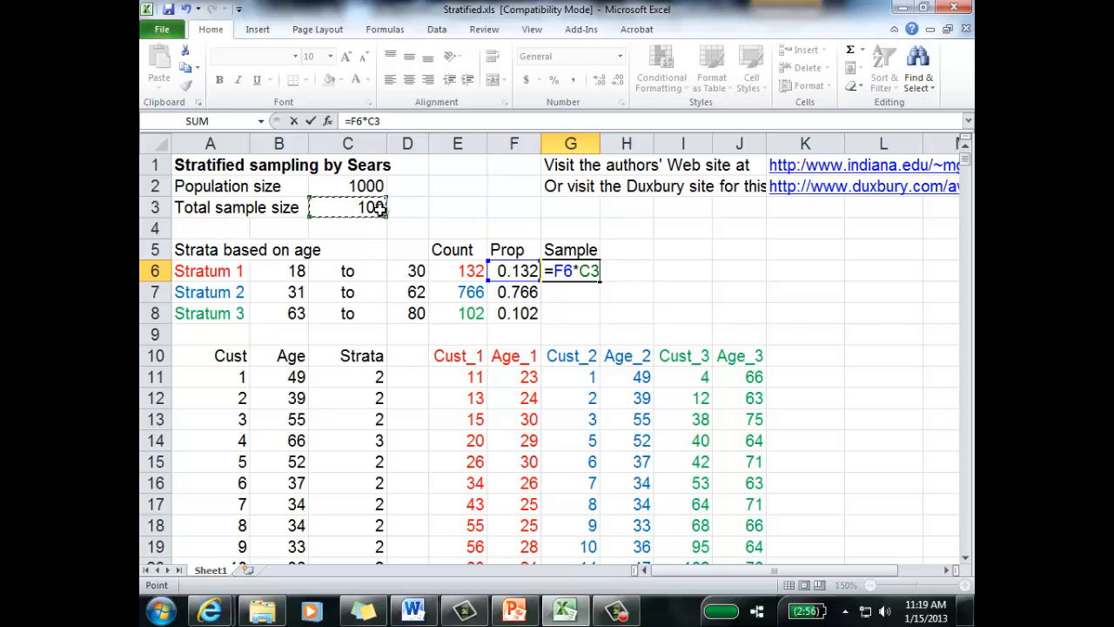
click(571, 271)
key(F4)
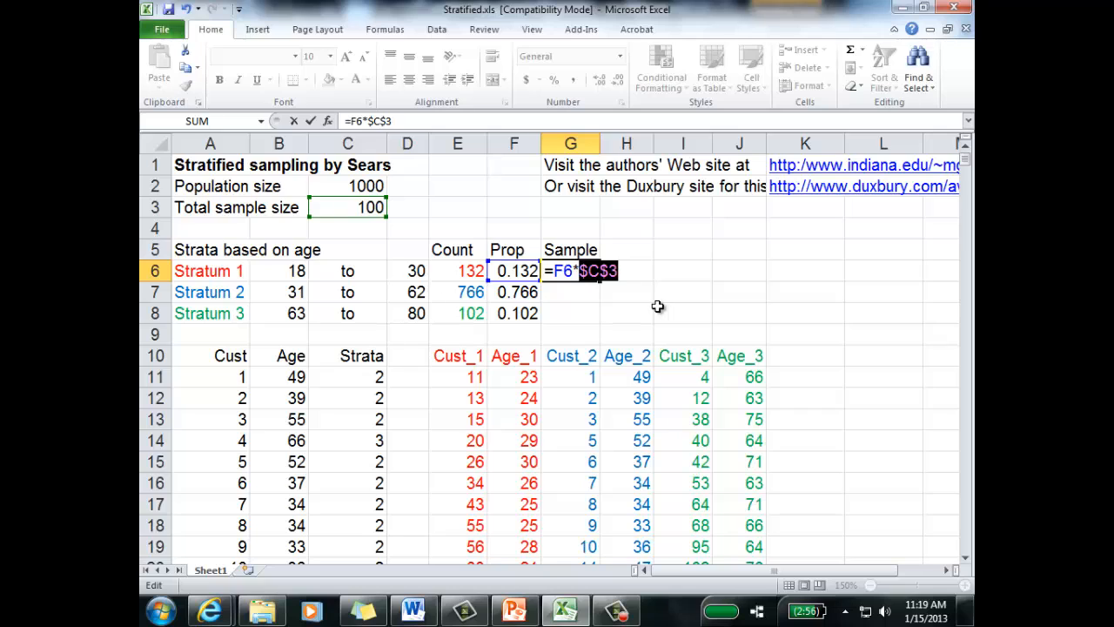
key(Return)
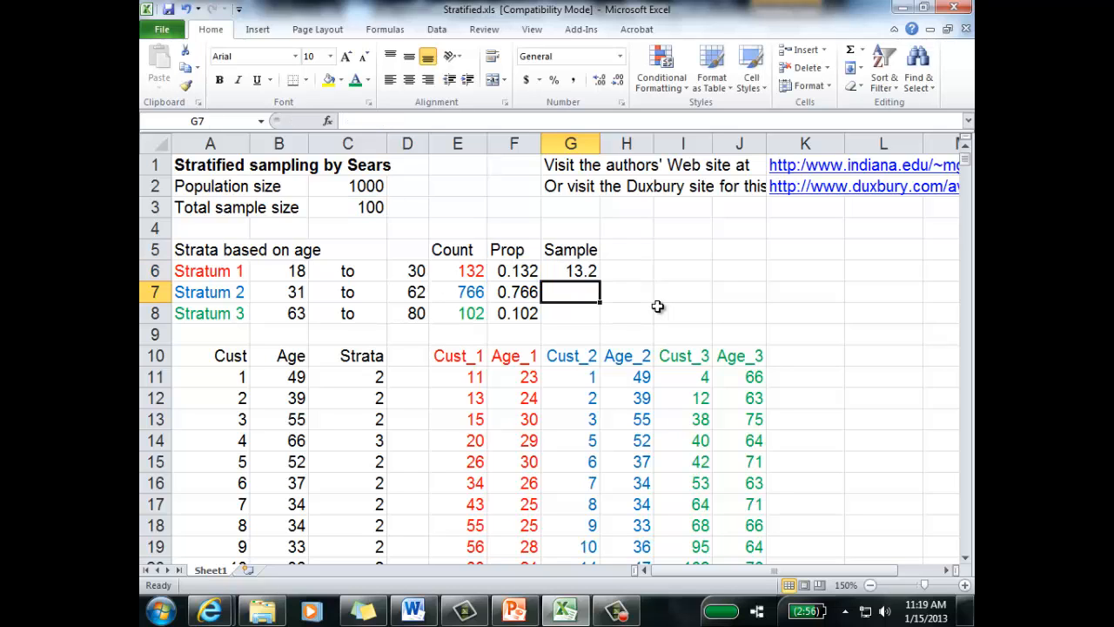
Step: Color the Stratum 1 sample size in G6 red
key(Up)
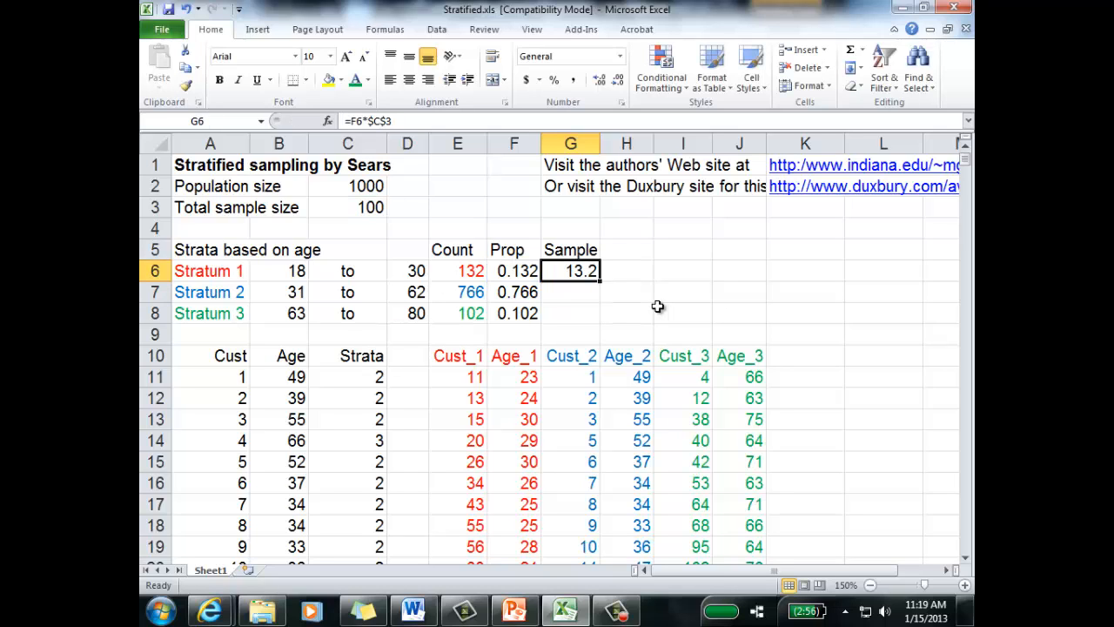
click(368, 79)
click(253, 217)
click(629, 308)
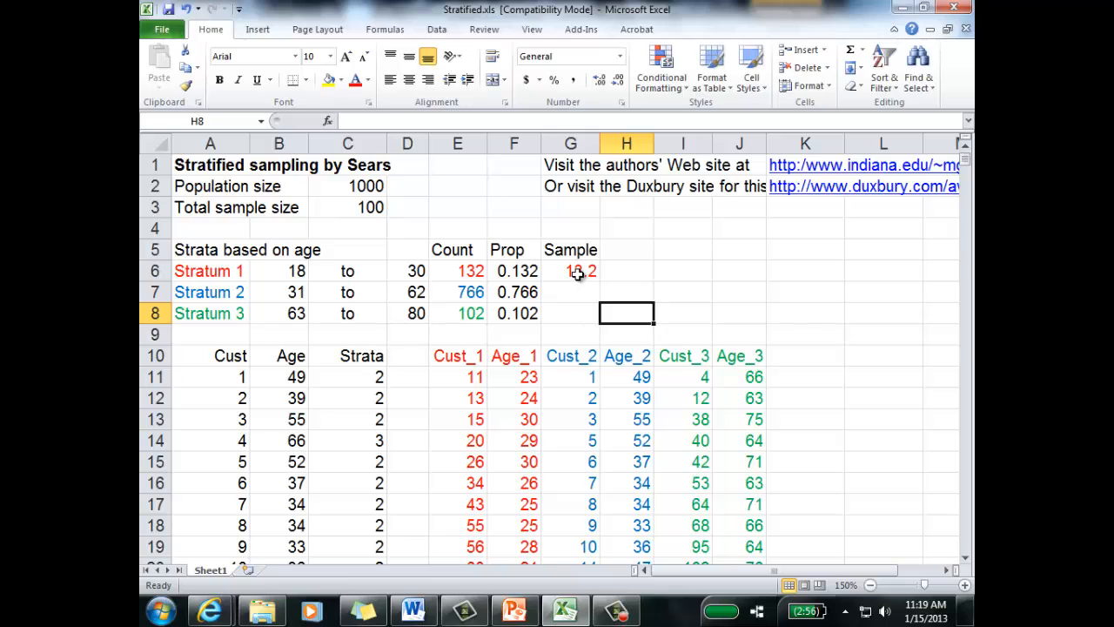
Step: Change the G6 formula to =ROUND(F6*$C$3,0) and fill it down to G8
double_click(578, 273)
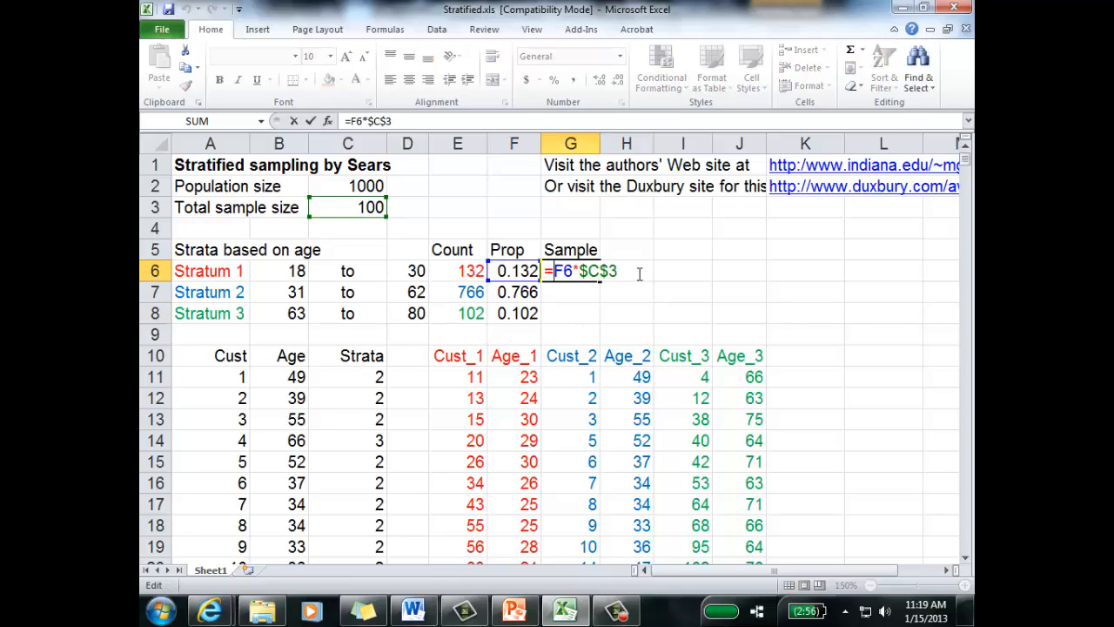
text(round(F6*$C$3)
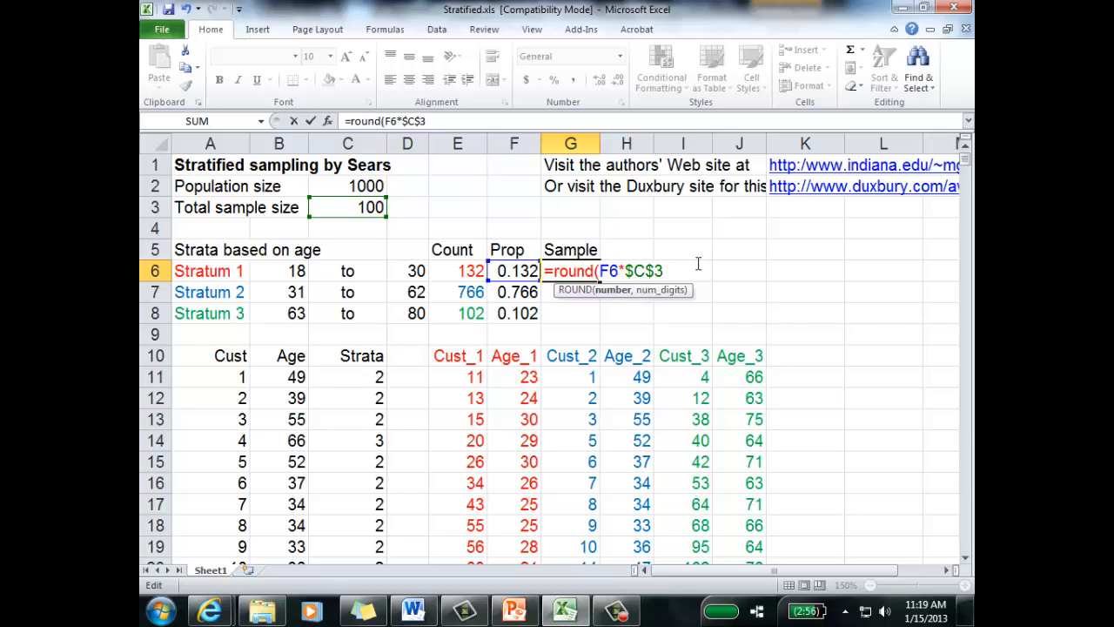
text(,0)
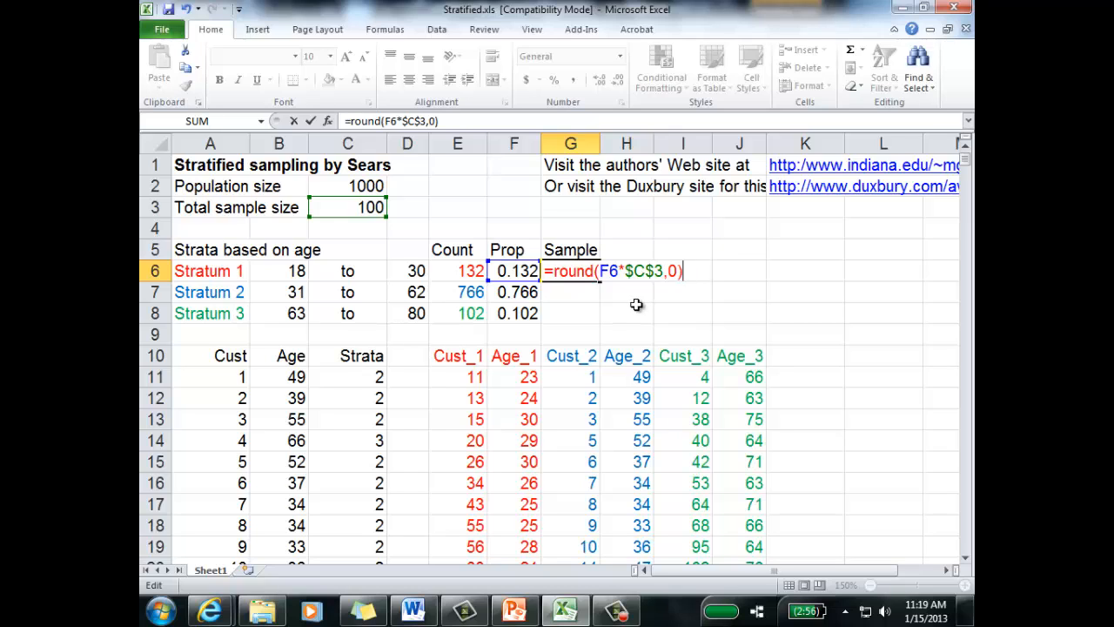
key(Return)
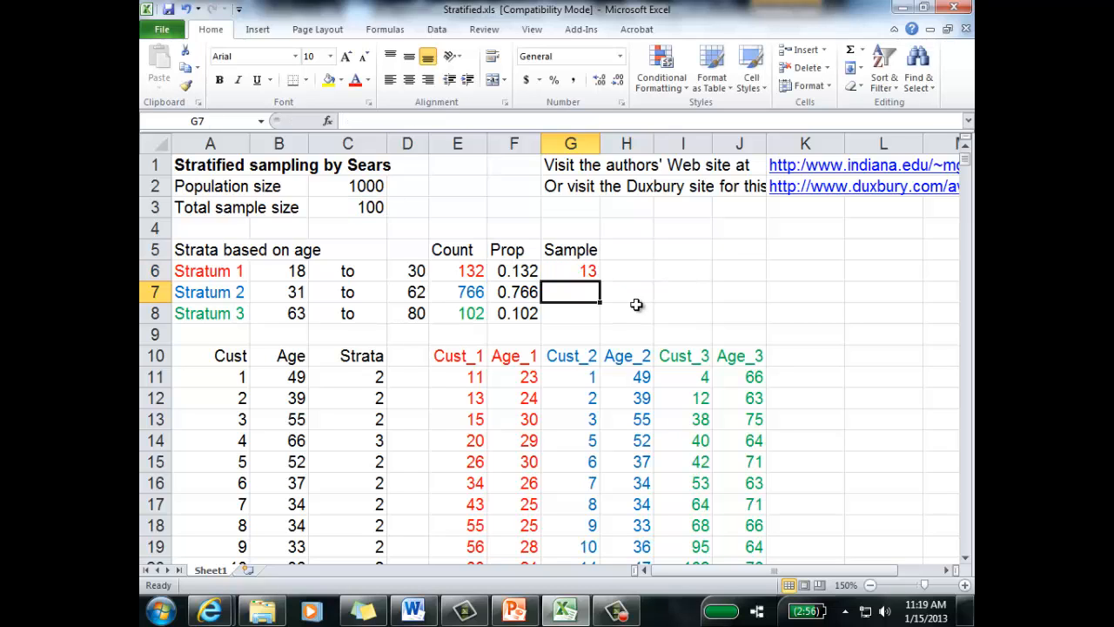
click(588, 273)
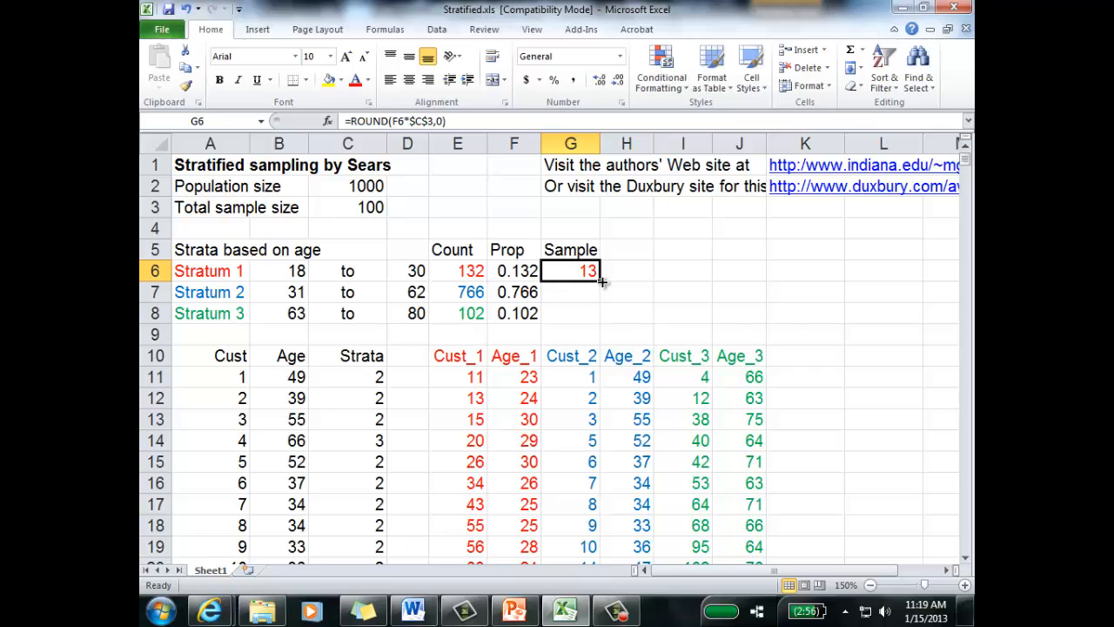
double_click(601, 281)
click(621, 293)
Step: Color the Stratum 2 sample size in G7 blue and the Stratum 3 sample size in G8 green
key(Left)
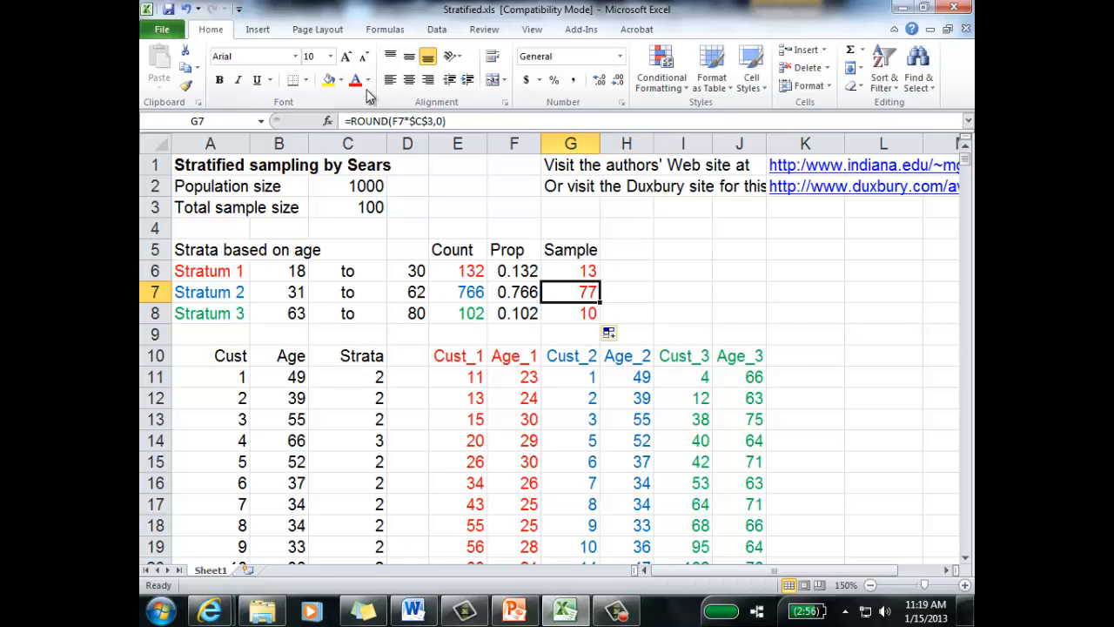
click(367, 80)
click(344, 225)
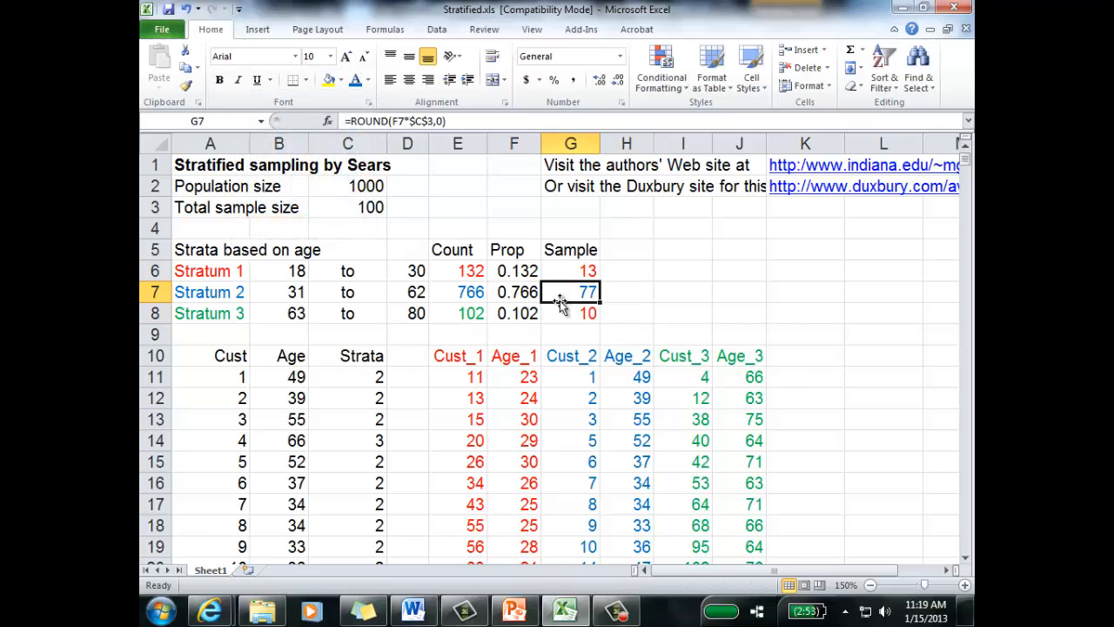
click(562, 307)
click(368, 80)
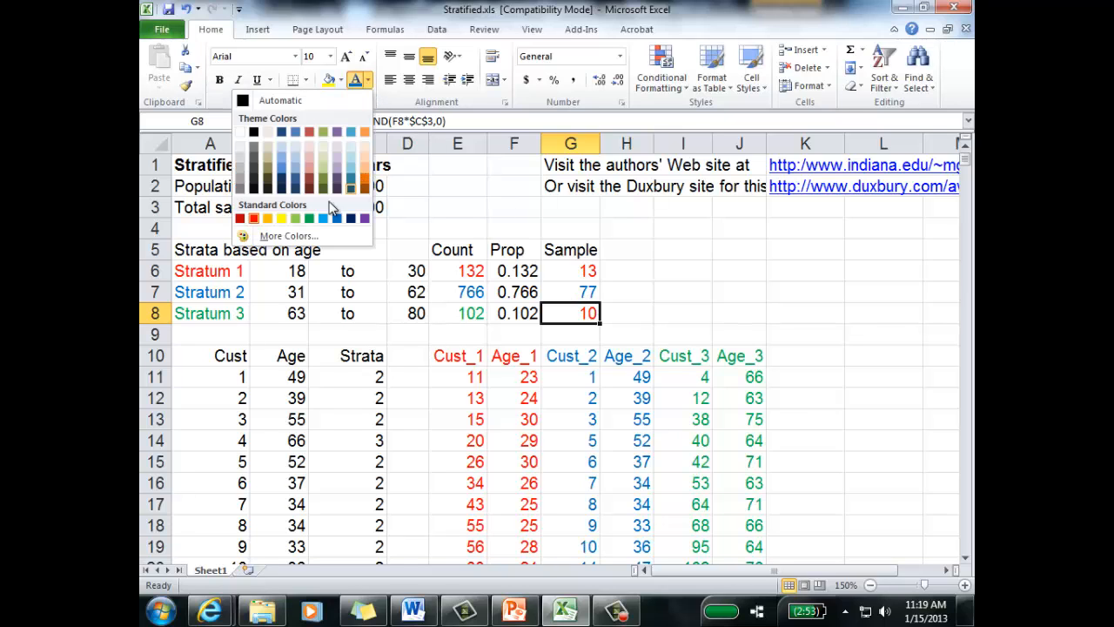
click(309, 219)
click(707, 294)
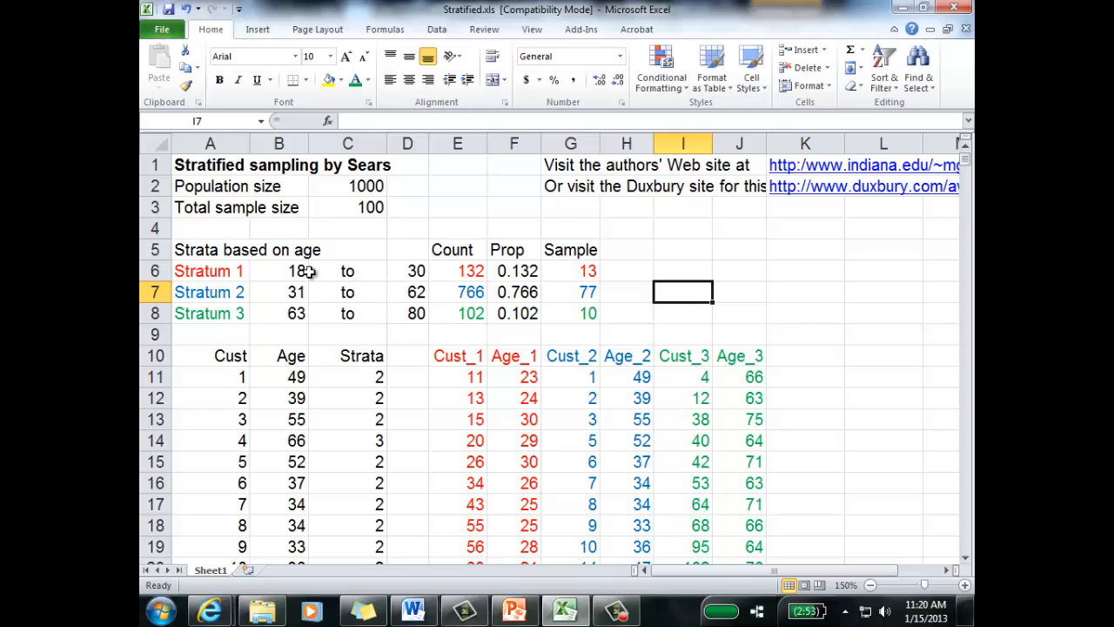
Step: Check the sample sizes in G6:G8 against the total sample size and the three strata's customer and age columns
click(562, 298)
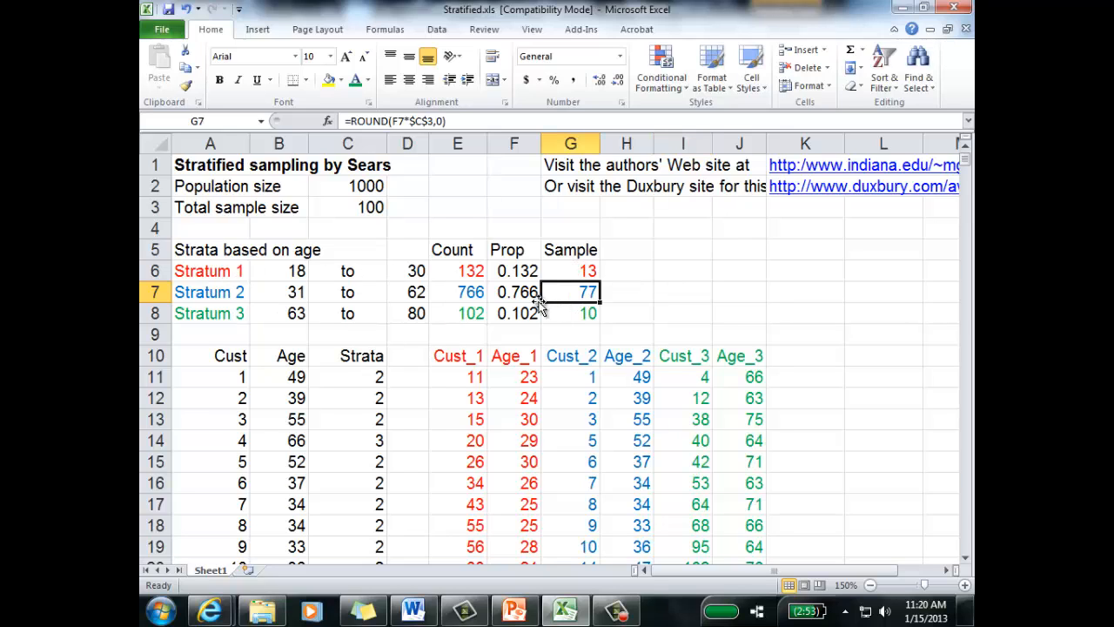
click(581, 311)
drag(590, 277, 588, 313)
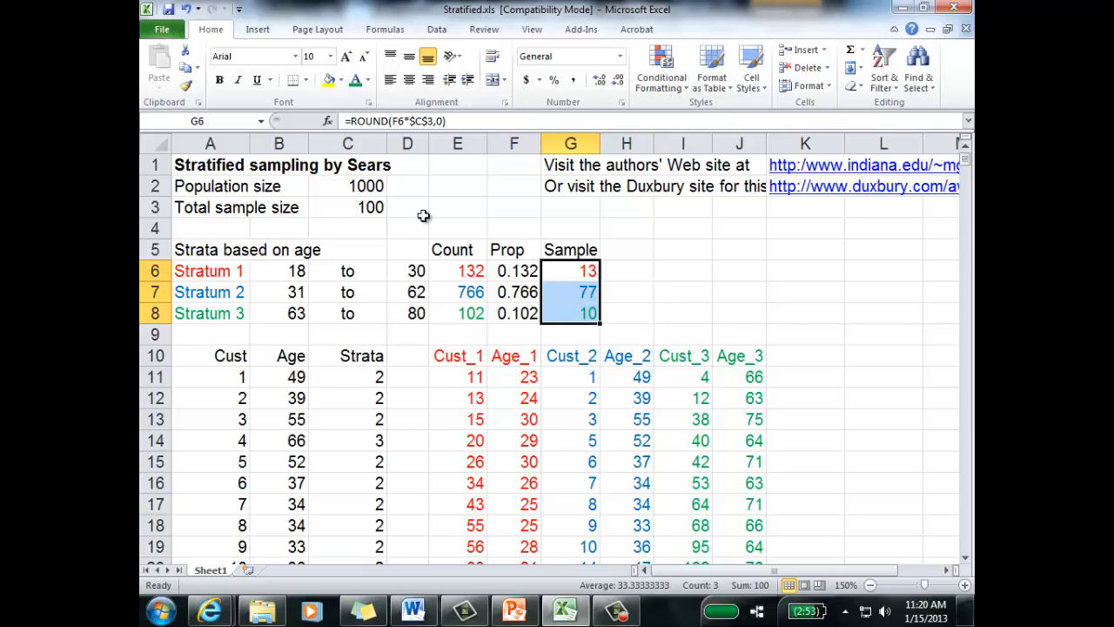
click(659, 268)
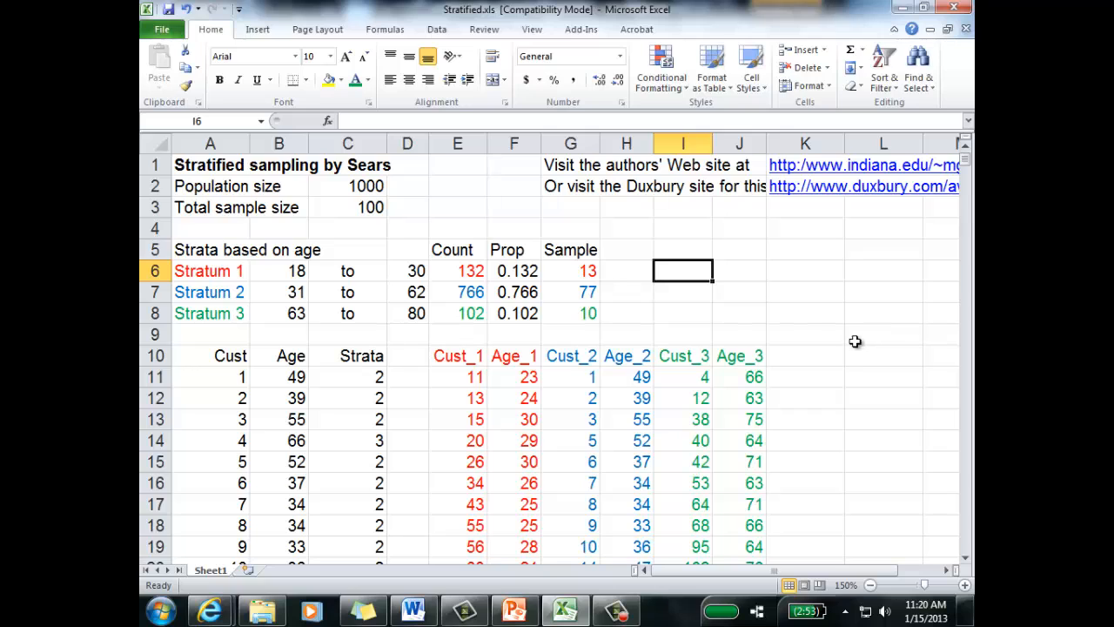
click(587, 270)
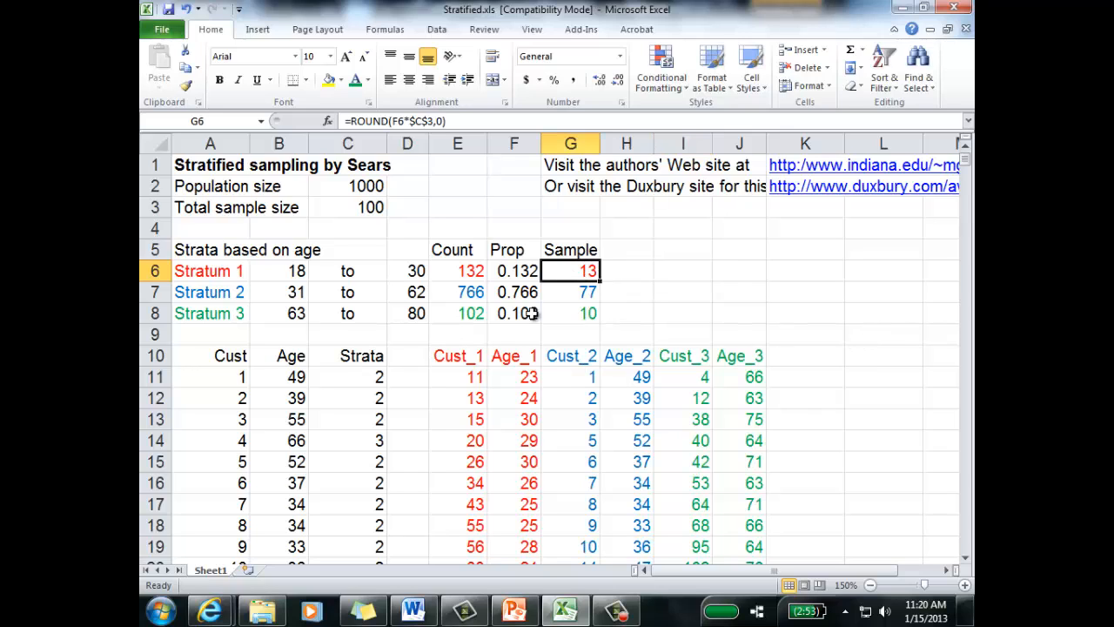
click(502, 358)
click(569, 295)
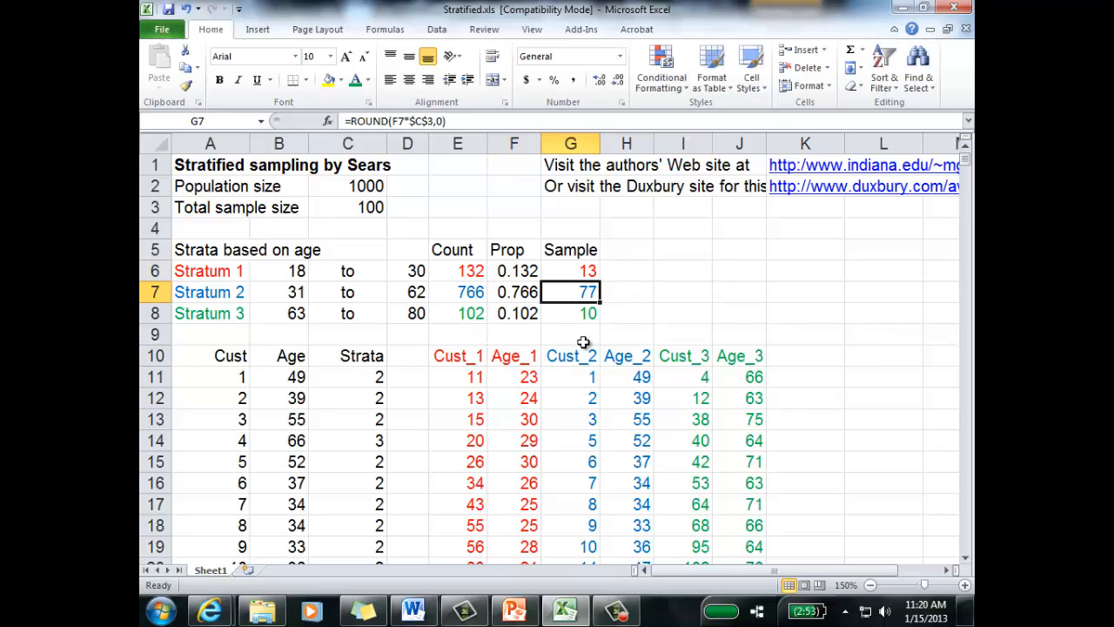
click(612, 392)
click(579, 312)
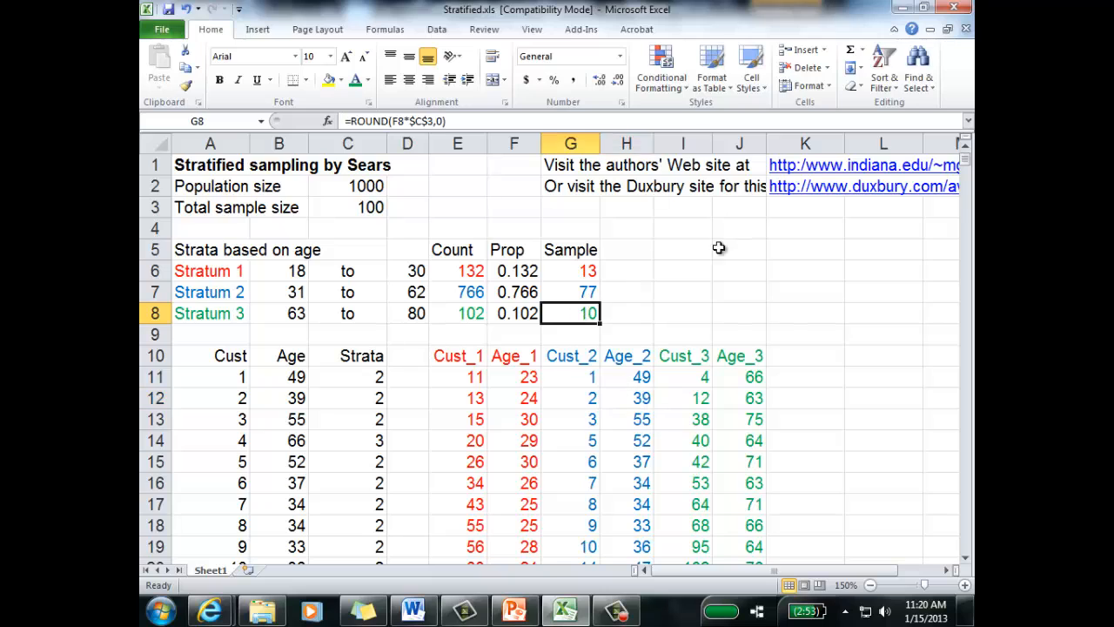
click(727, 372)
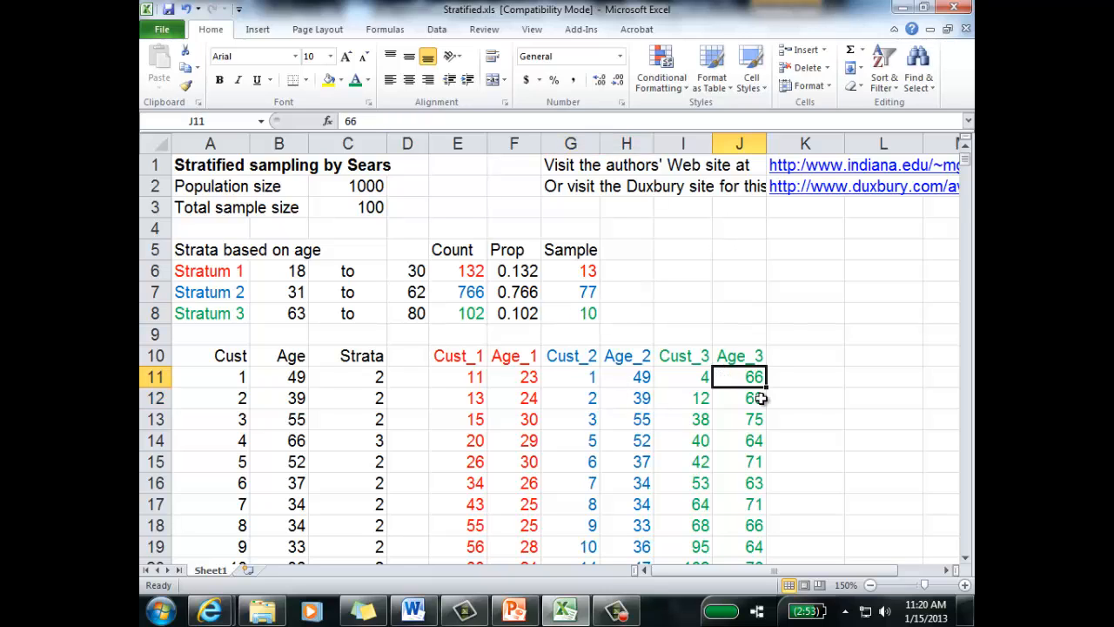
click(786, 291)
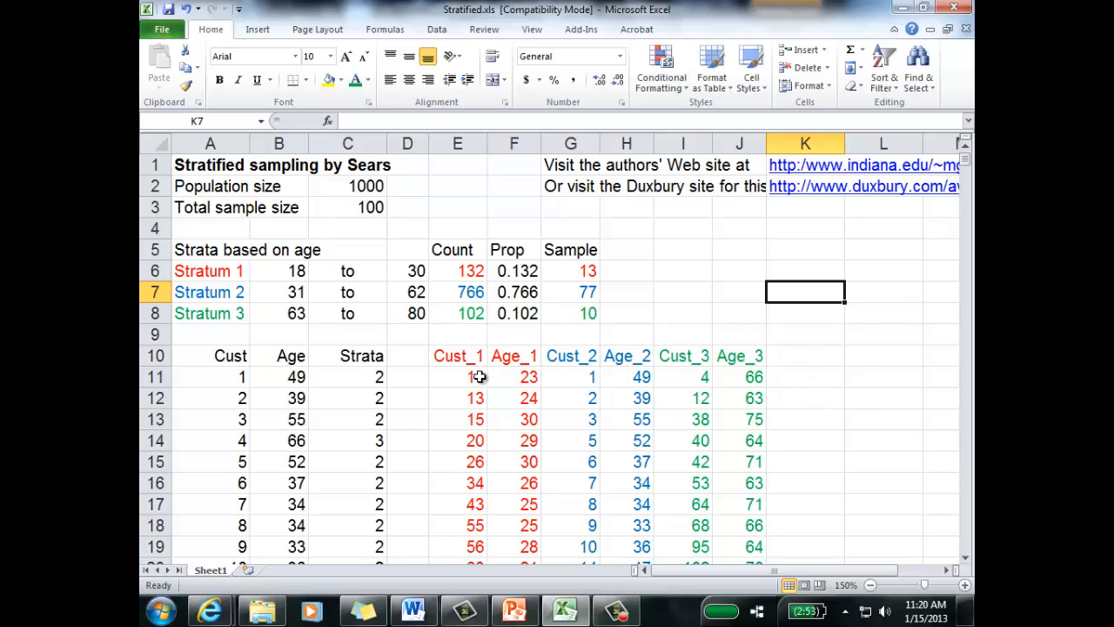
Step: Replace the Cust_1 heading in E10 with Rand #
click(517, 373)
click(517, 356)
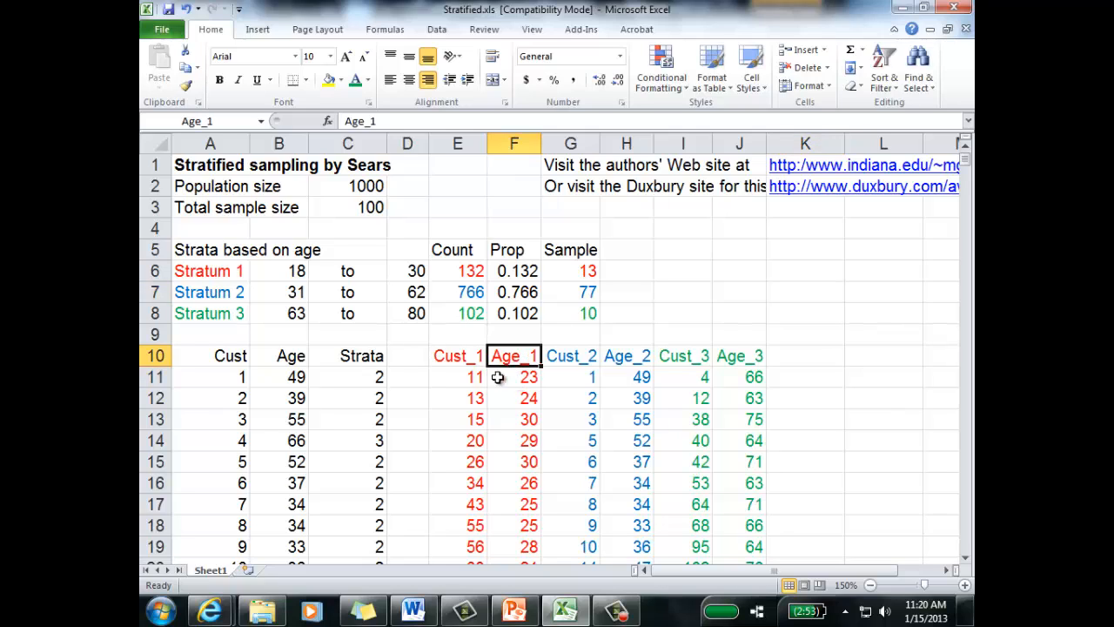
click(470, 362)
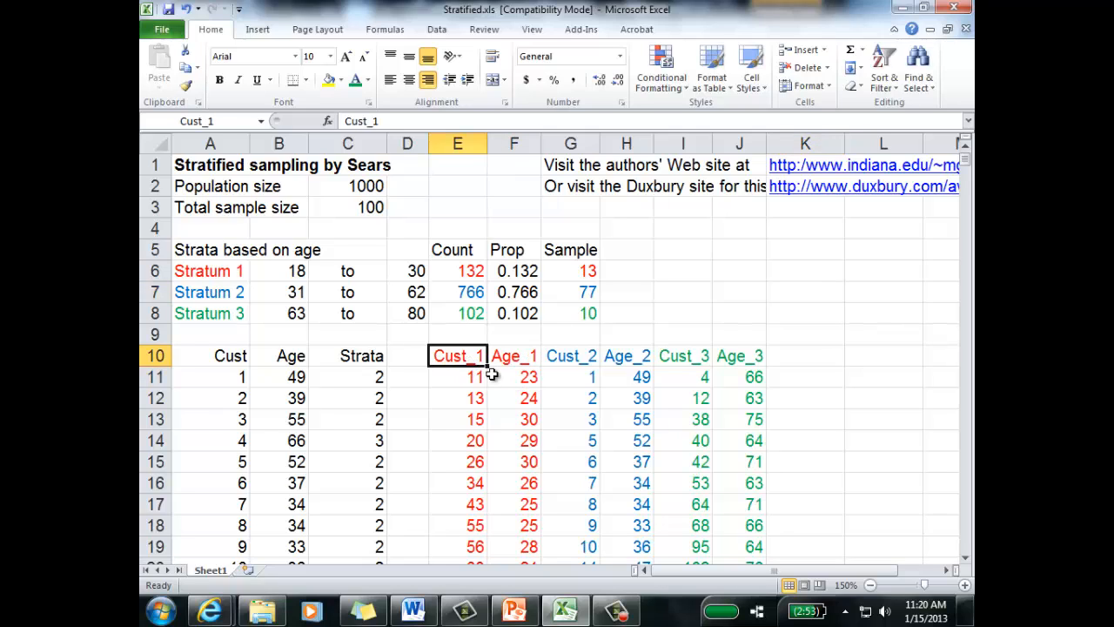
text(Rand)
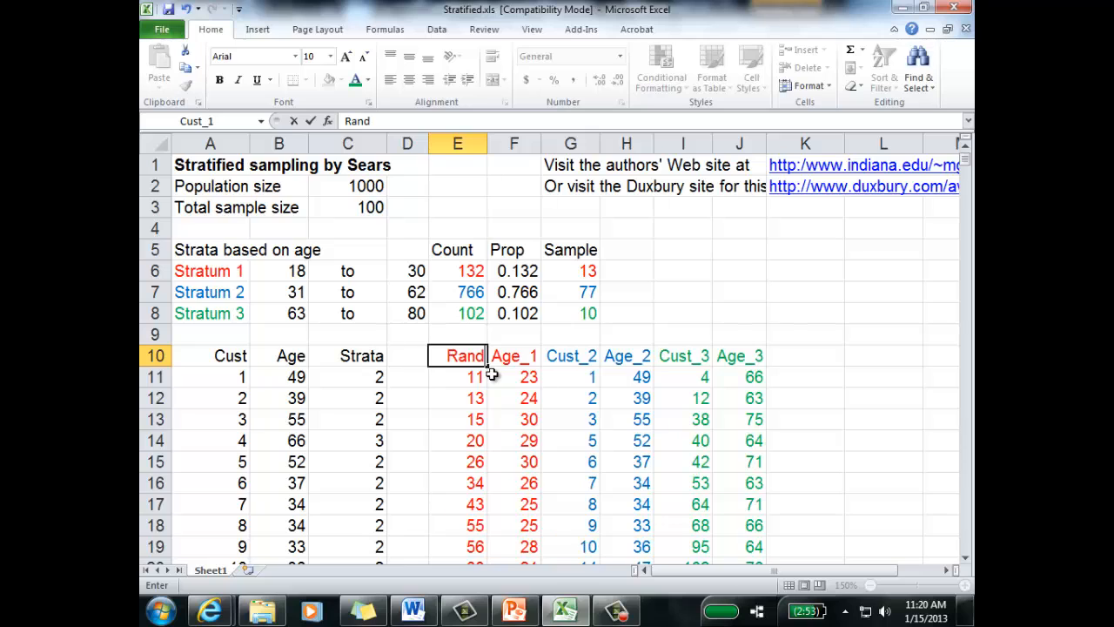
text( #)
key(Return)
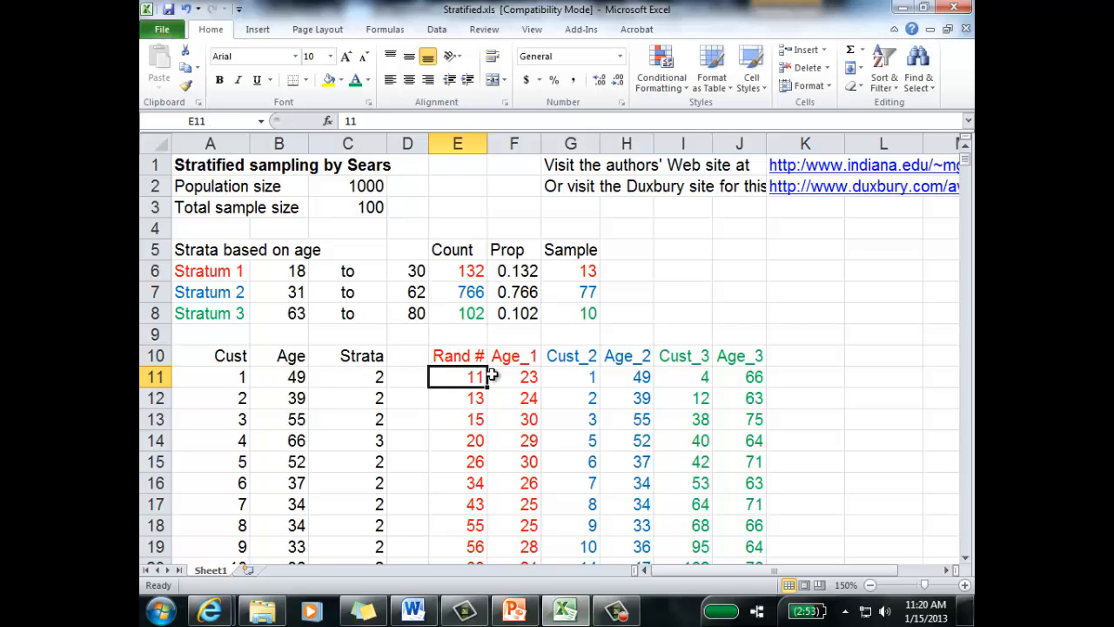
Step: Enter =RAND() in E11 and fill it down the Rand # column to E142
text(=rand())
key(Return)
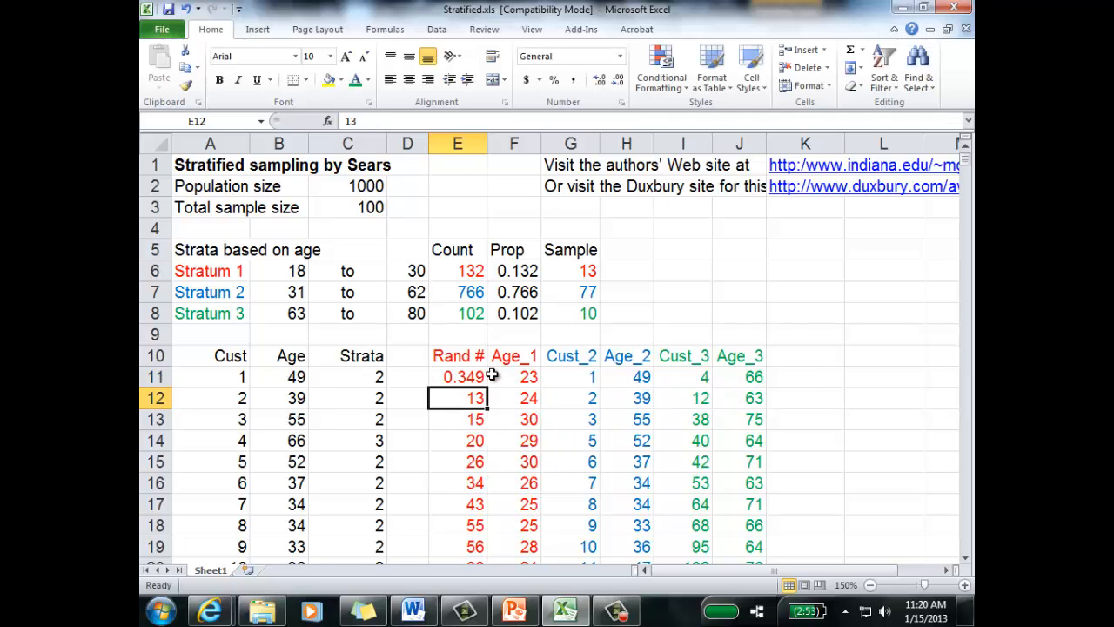
key(Up)
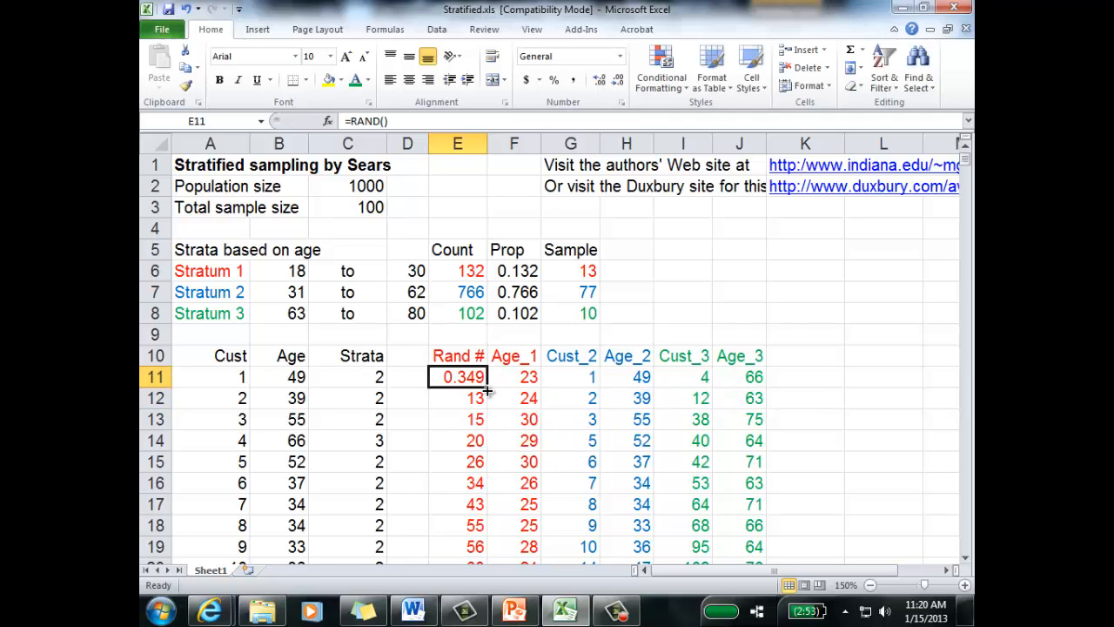
key(F2)
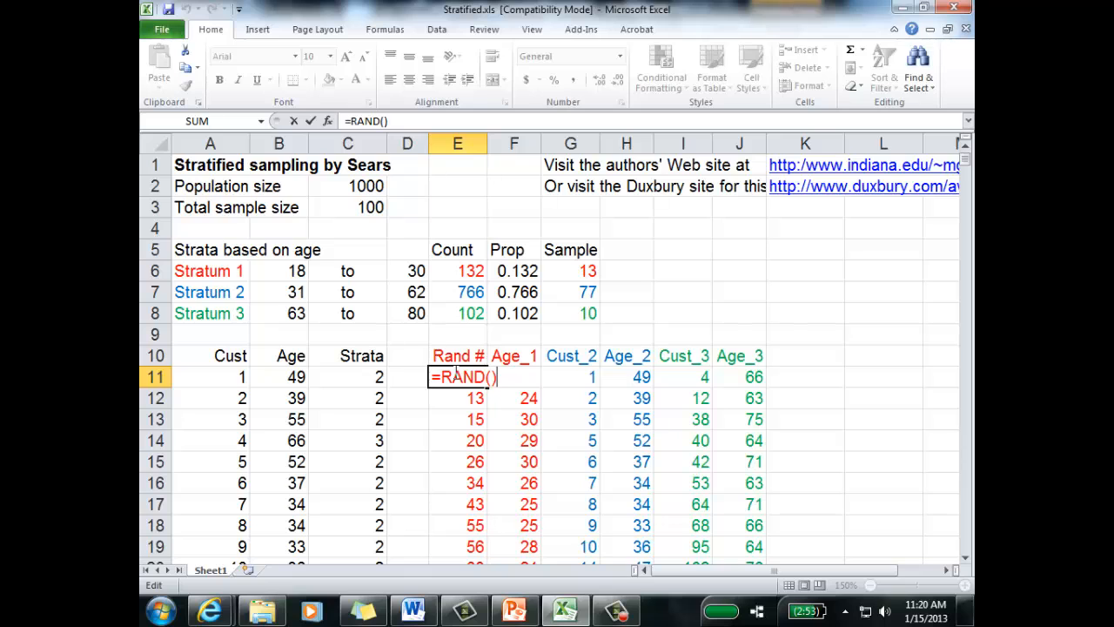
key(Return)
click(459, 372)
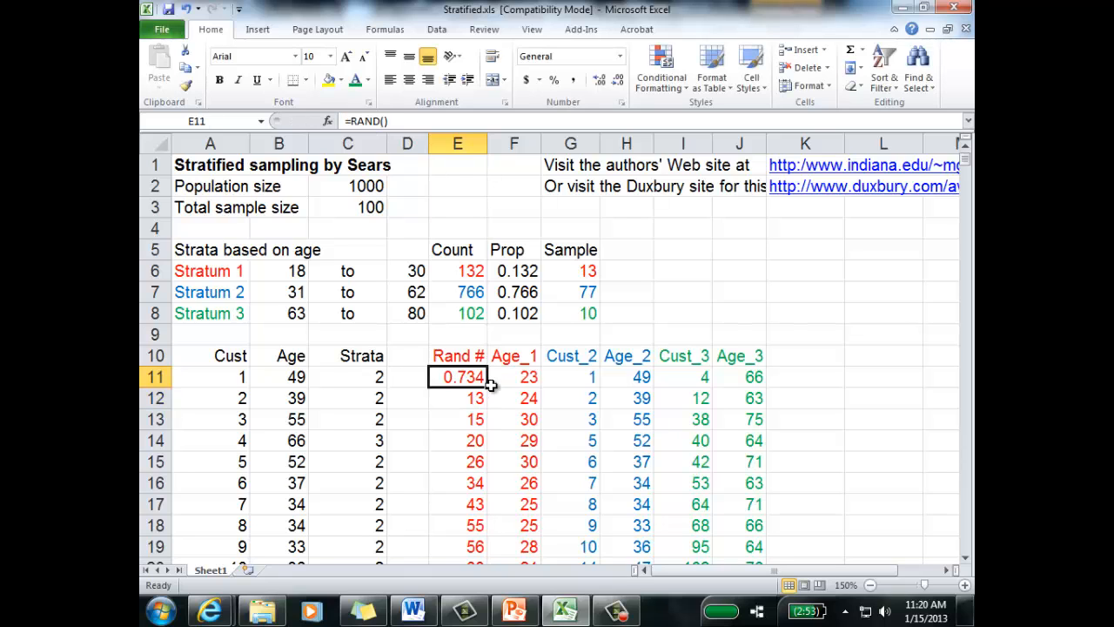
double_click(488, 386)
click(472, 398)
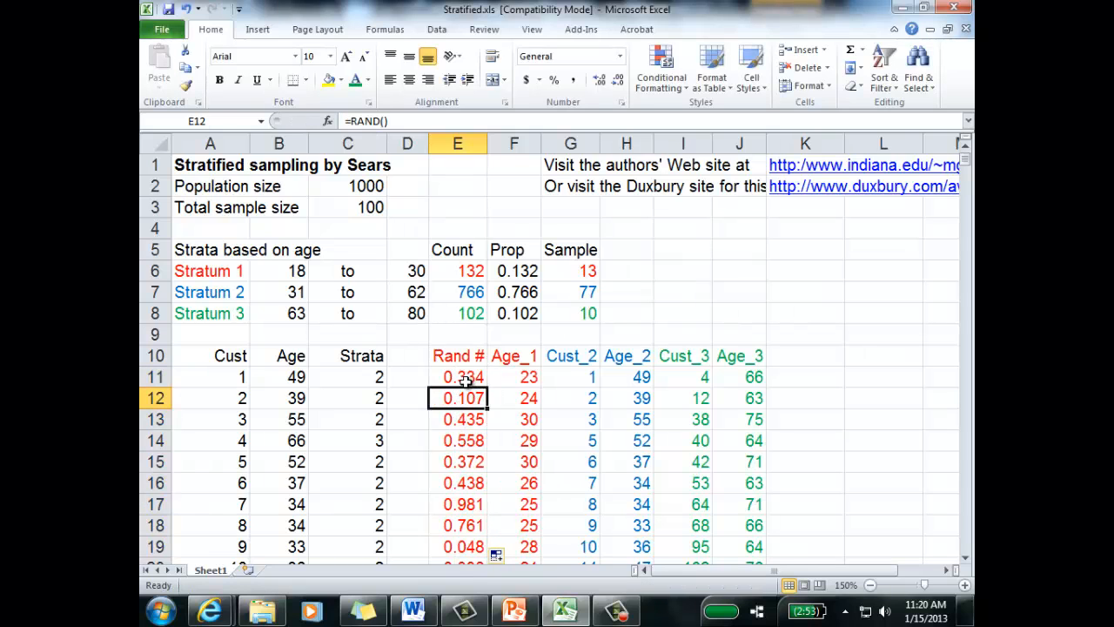
Step: Copy the random numbers in E11:E142 and paste them back in place as values to remove the RAND formulas
click(468, 376)
key(ctrl+shift+Down)
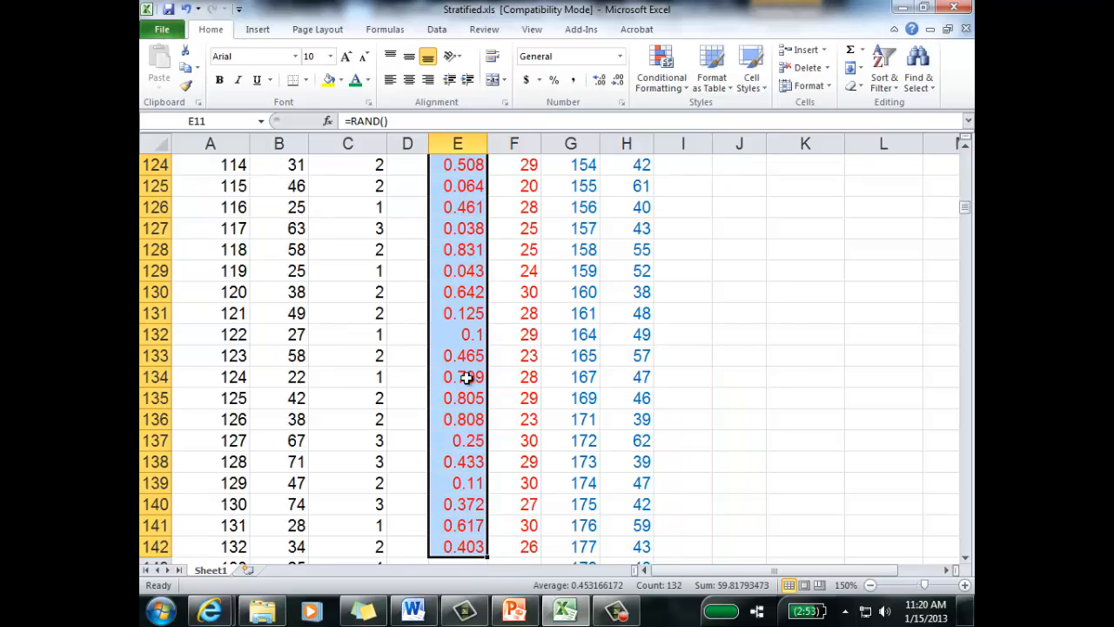
right_click(467, 376)
click(349, 123)
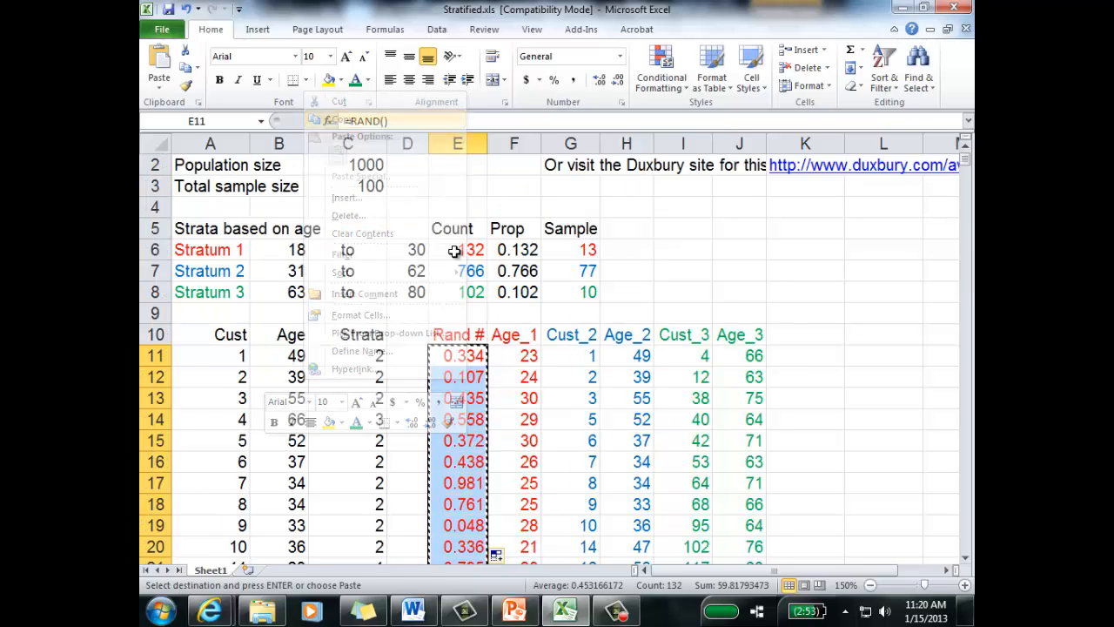
right_click(461, 376)
click(351, 155)
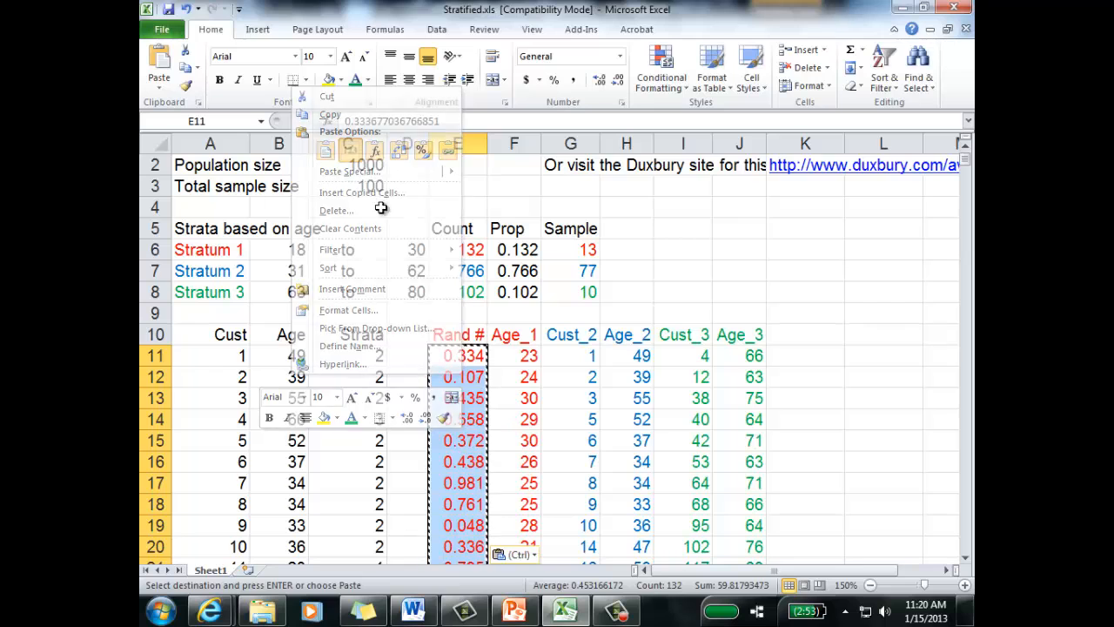
click(502, 428)
Step: Try to paste the copied random numbers as values over E11:F142
click(464, 356)
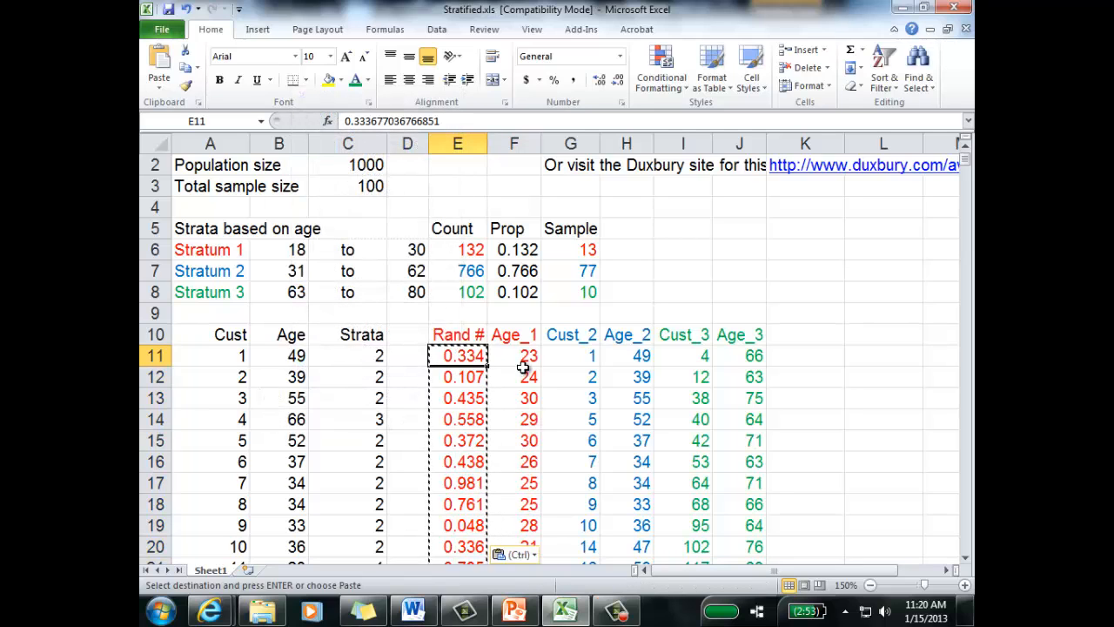
click(522, 351)
drag(473, 355, 512, 366)
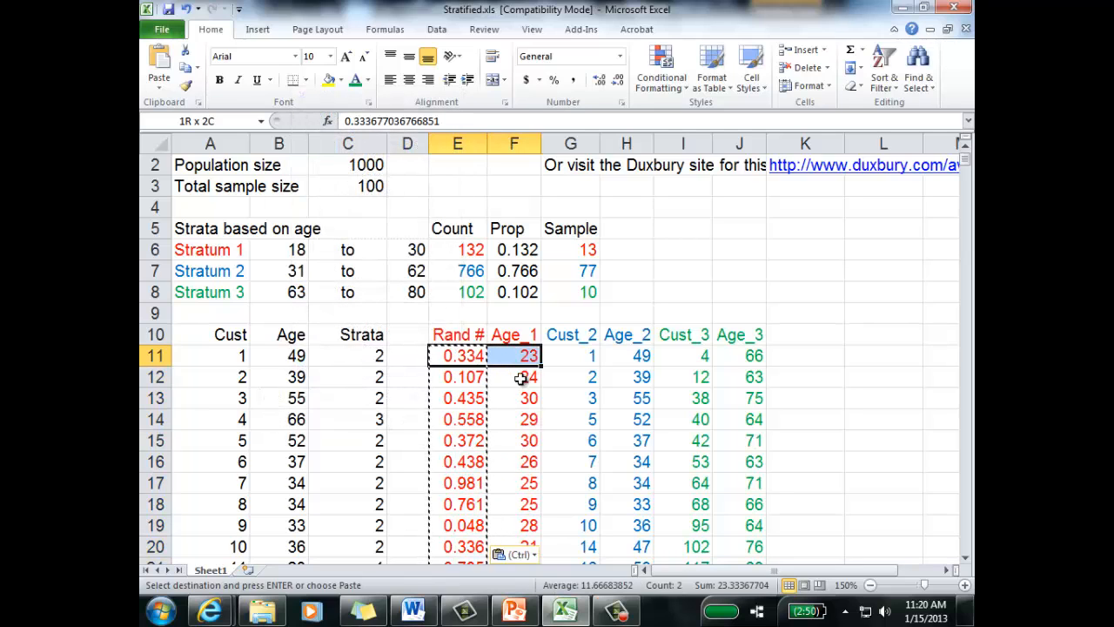
key(ctrl+shift+Down)
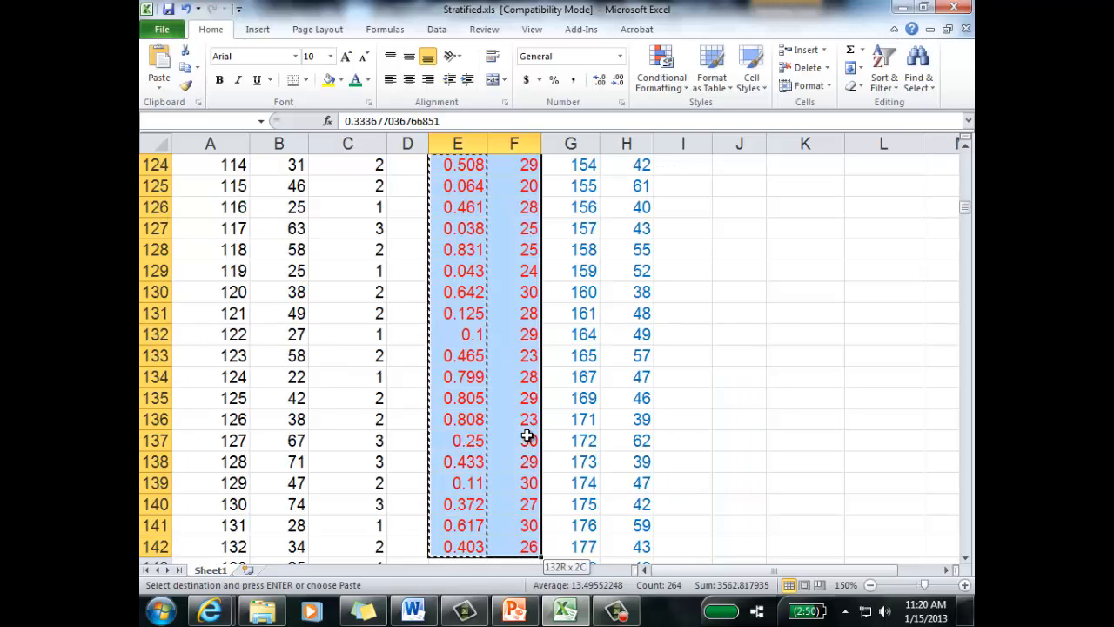
right_click(447, 339)
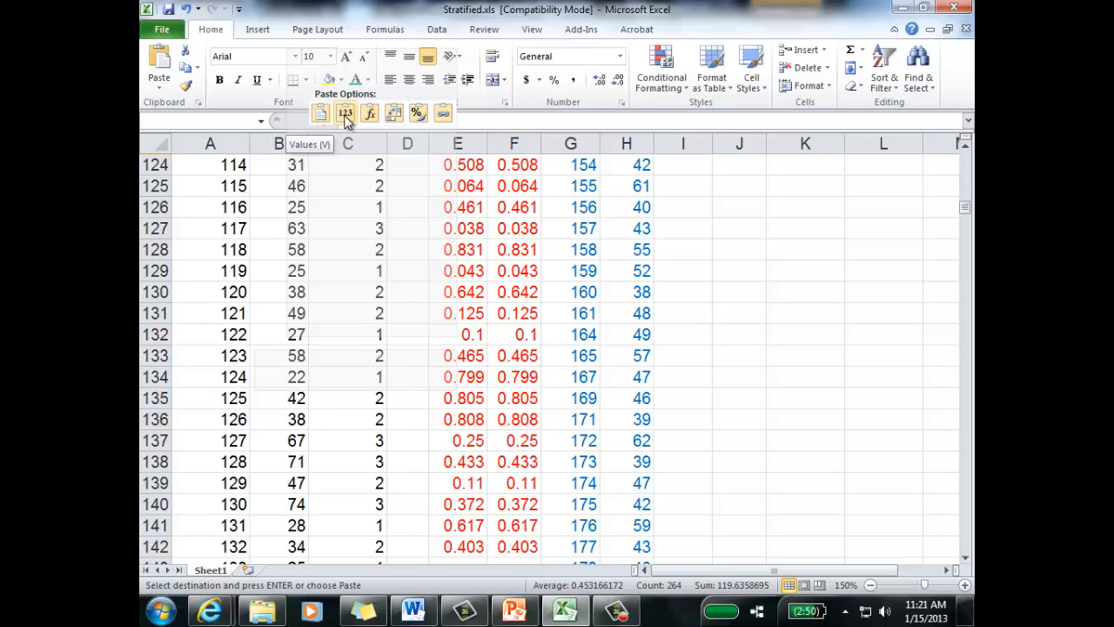
click(345, 118)
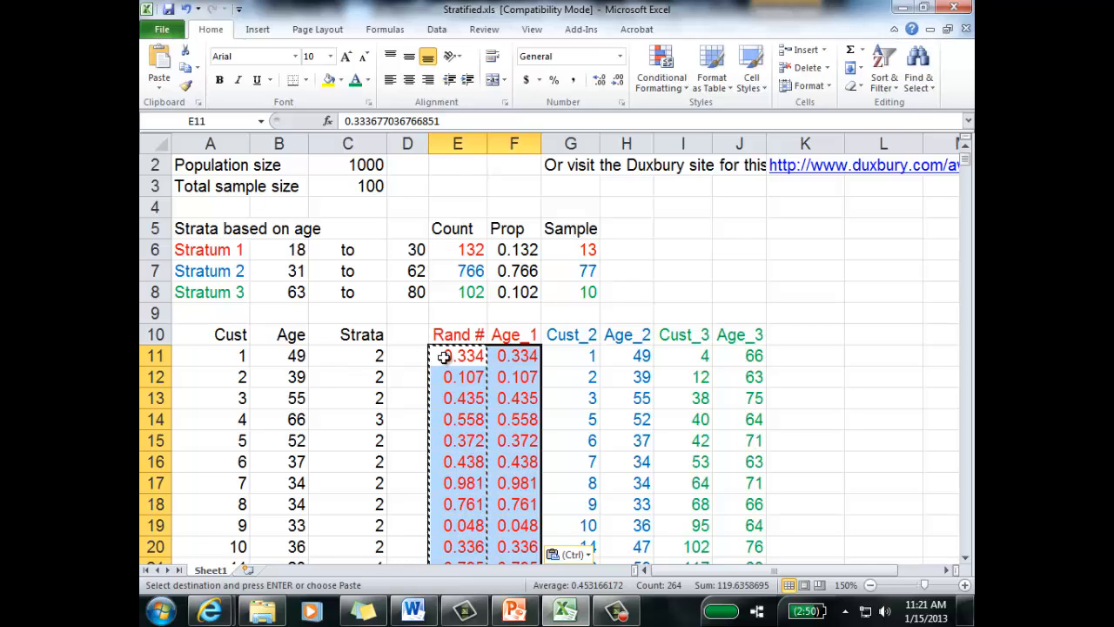
Step: Try to sort E11:F142 by the values in column F, from smallest to largest
click(438, 29)
click(351, 65)
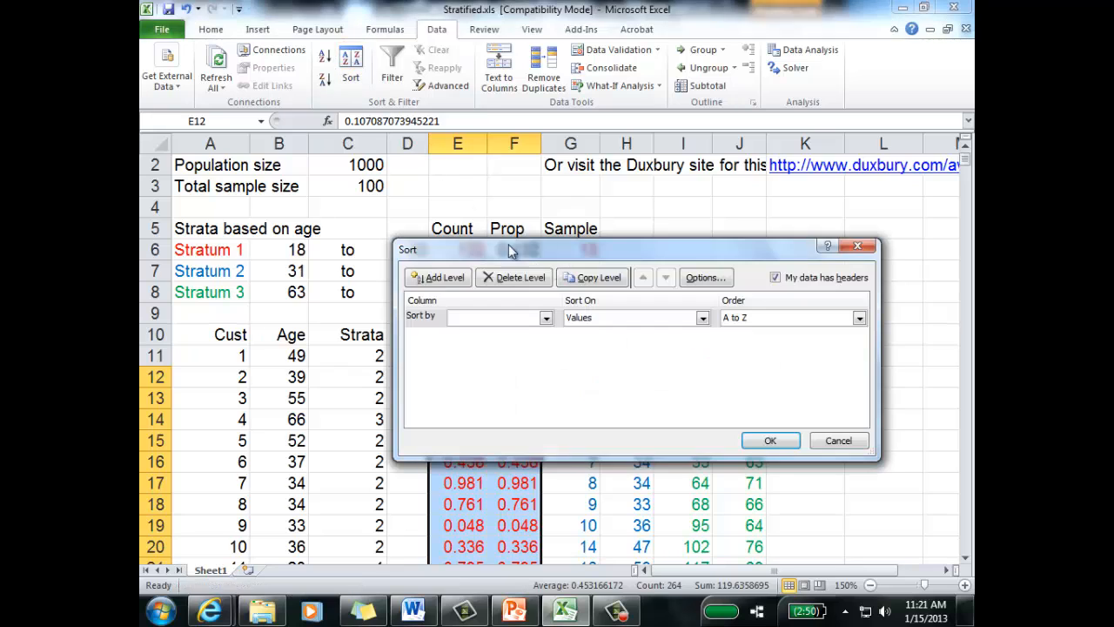
click(548, 319)
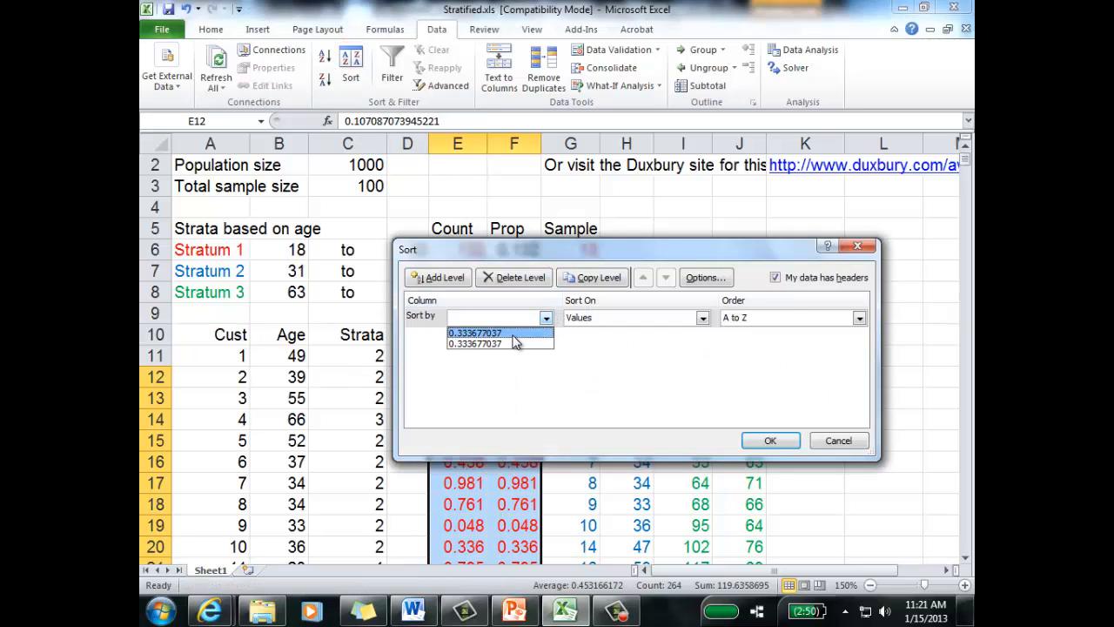
click(514, 342)
click(769, 440)
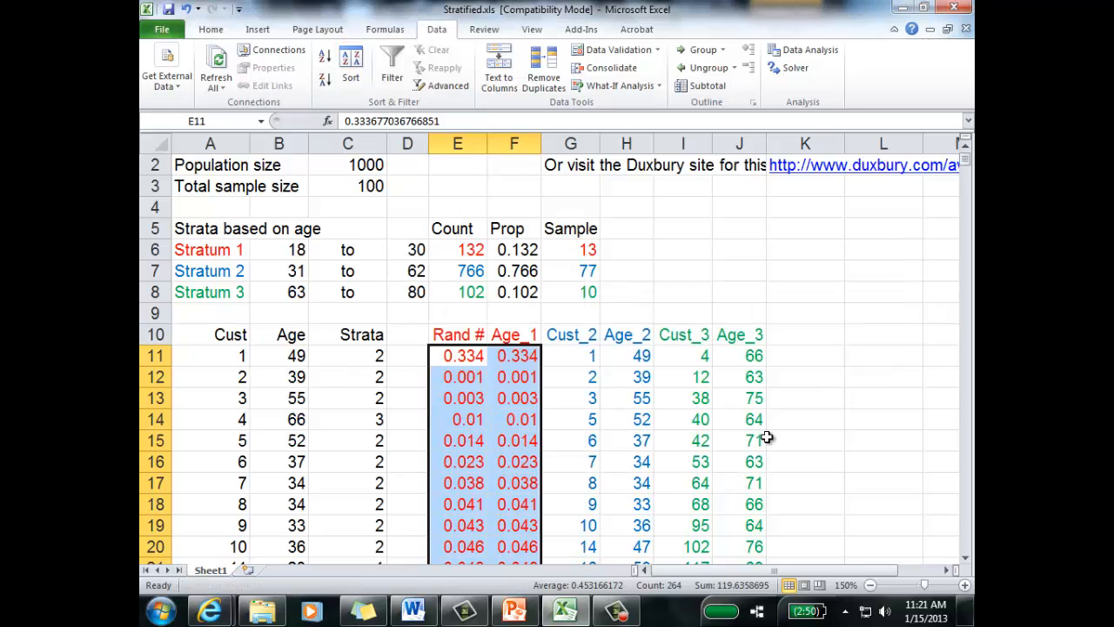
Step: Undo the last sort and the values paste over the Age_1 column
click(526, 421)
click(592, 248)
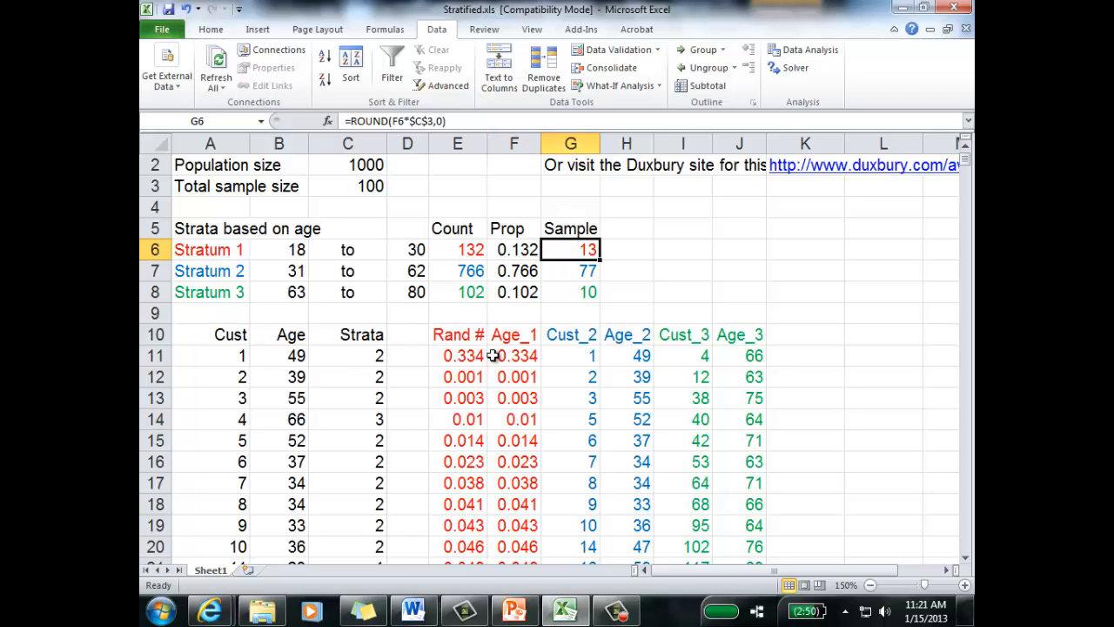
drag(475, 356, 520, 359)
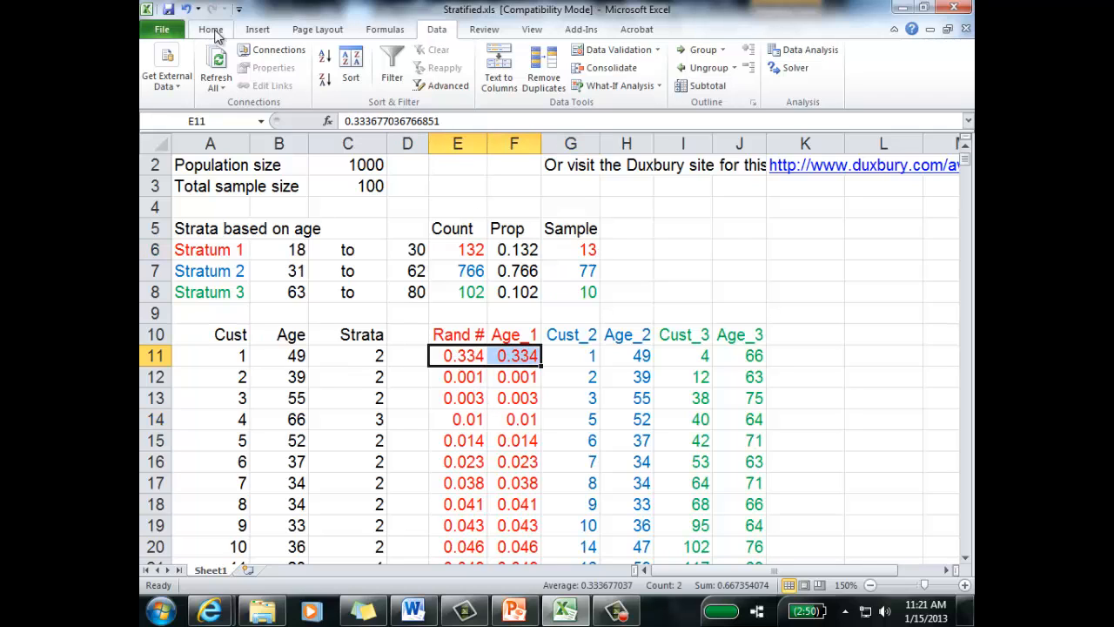
click(186, 8)
click(187, 9)
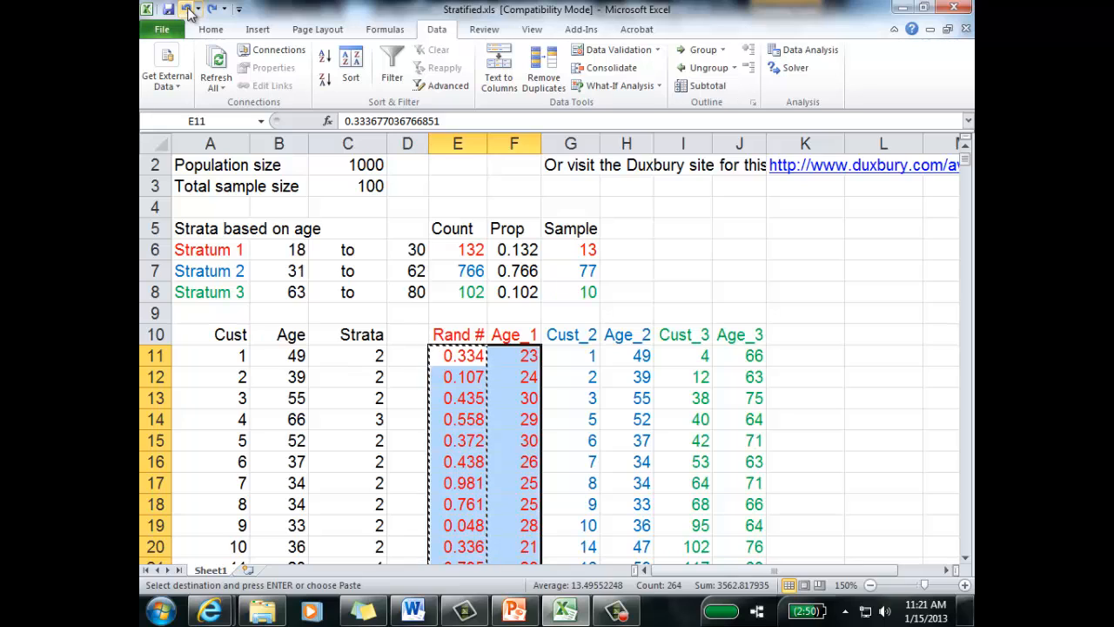
click(592, 399)
Step: Try to sort E11:F142 by the random numbers in column E, from smallest to largest
click(470, 355)
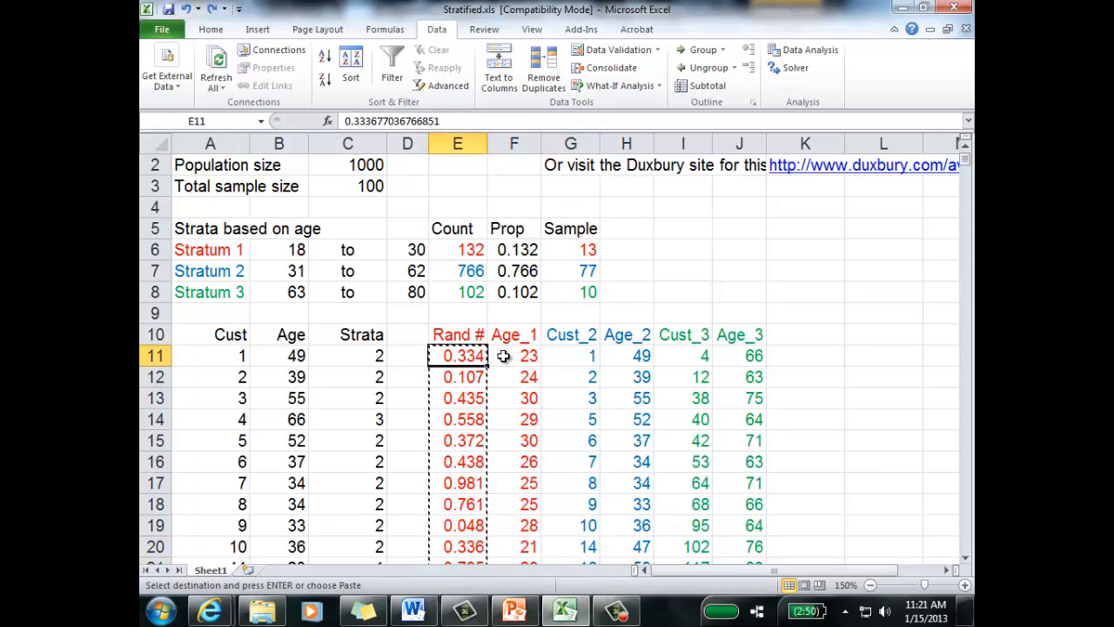
key(shift+Right)
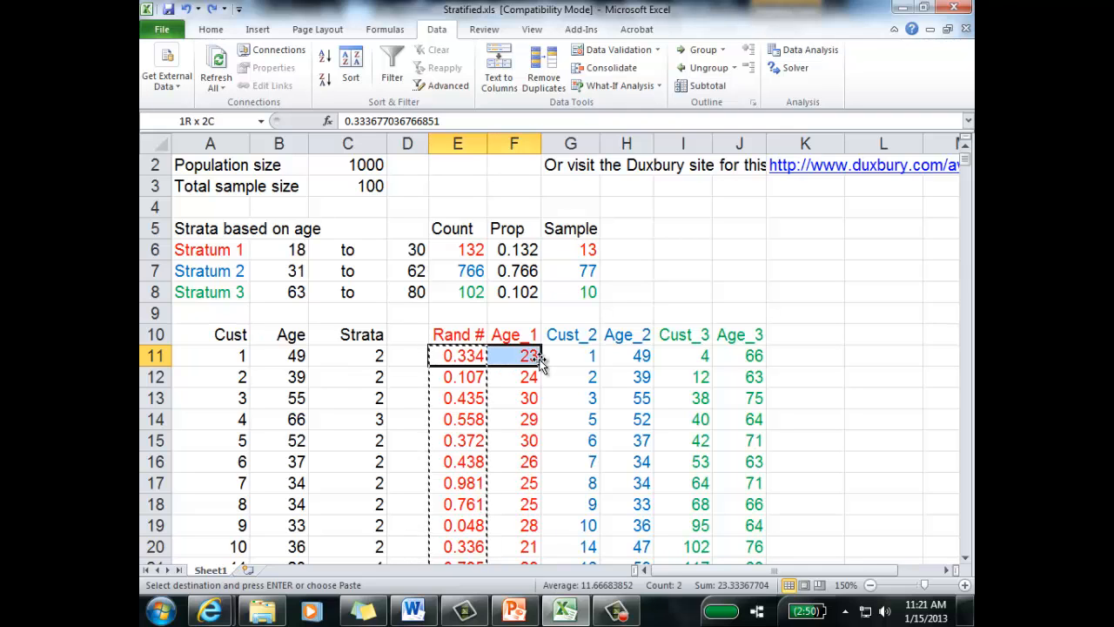
key(ctrl+shift+Down)
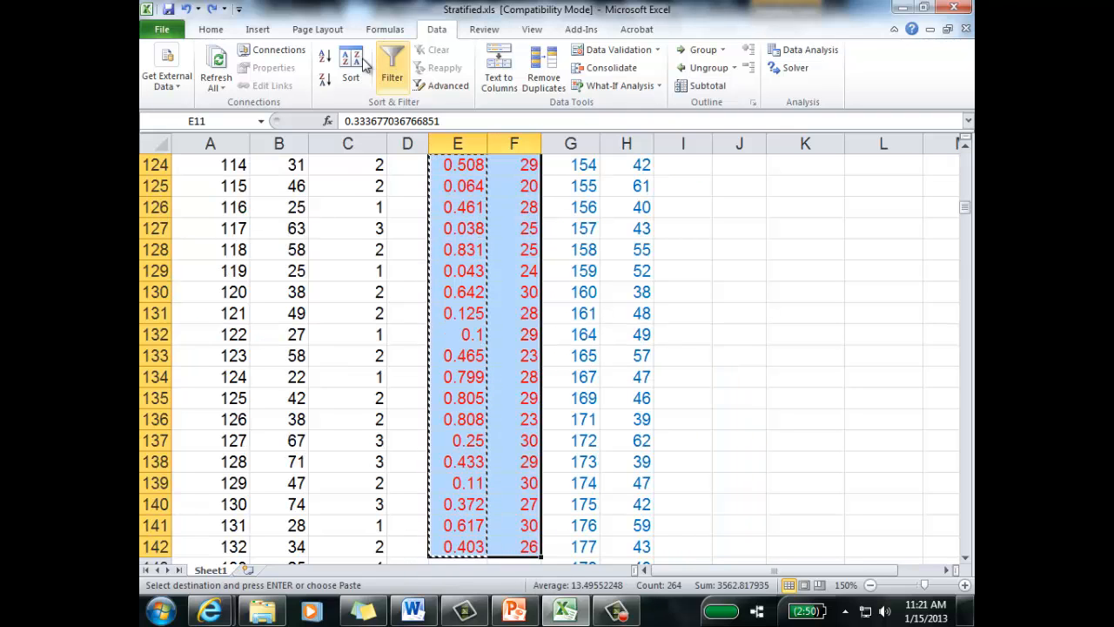
click(351, 68)
click(545, 318)
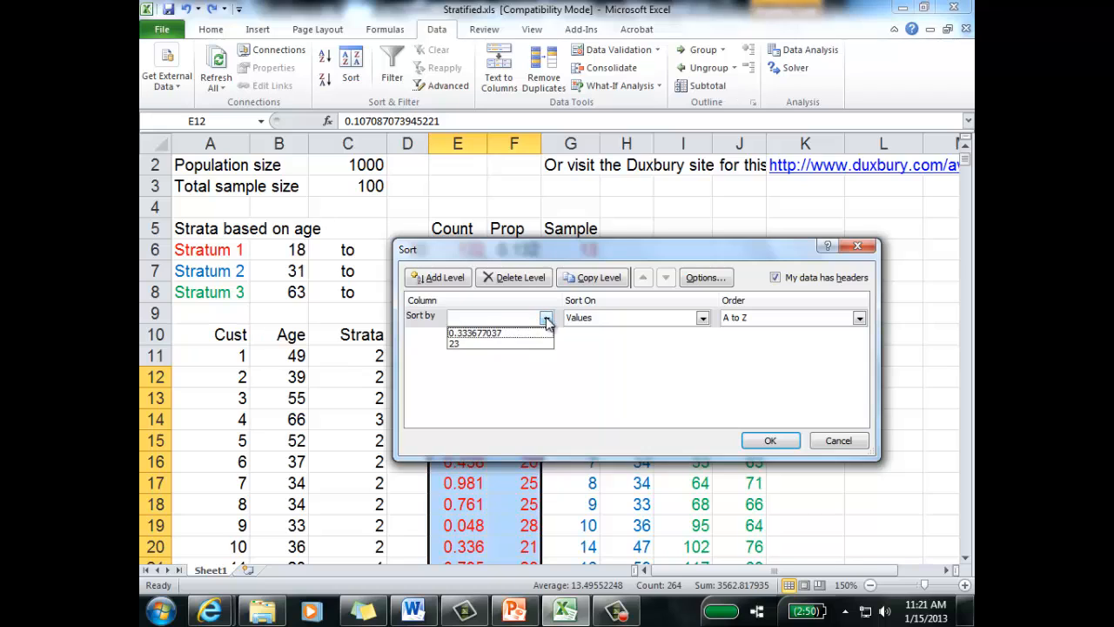
click(518, 333)
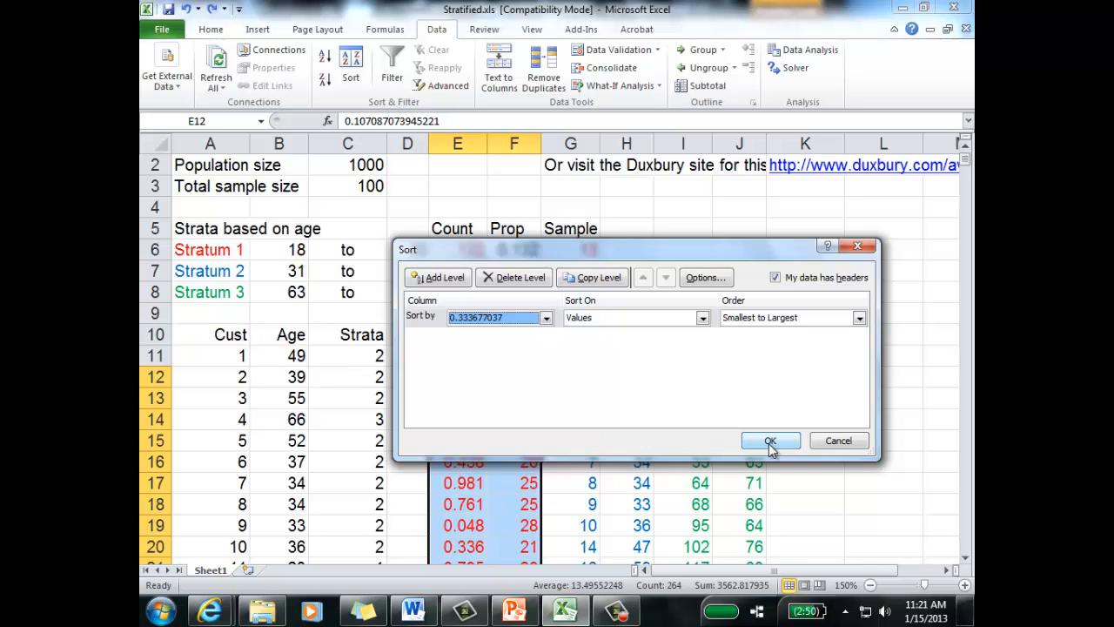
click(770, 441)
Step: Sort E10:F142 by Rand # from smallest to largest, using row 10 as the header row
click(536, 400)
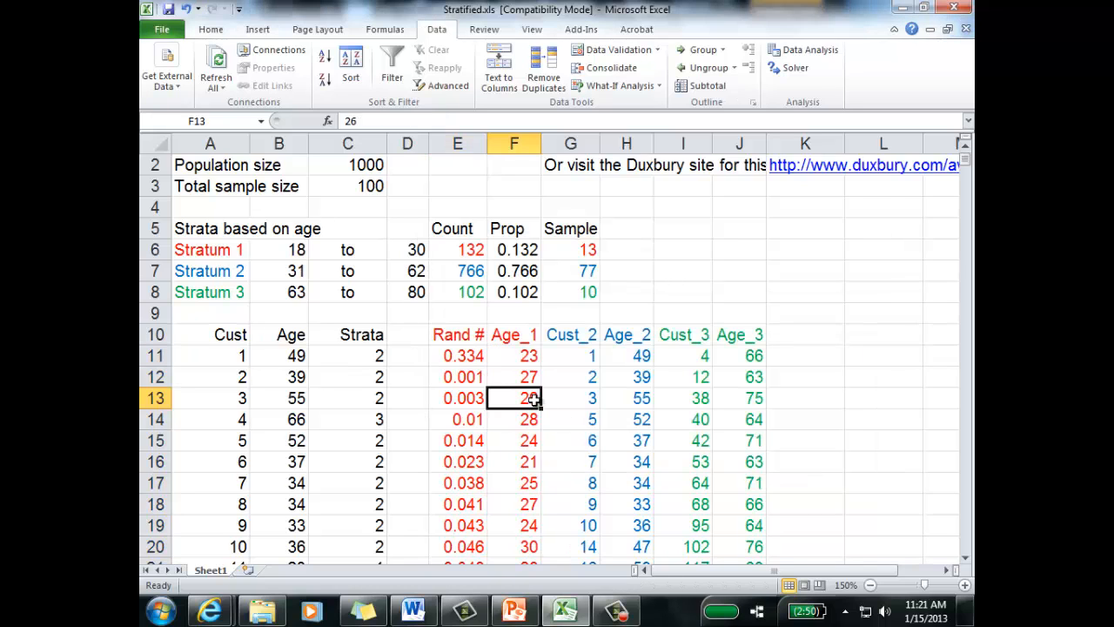
click(472, 355)
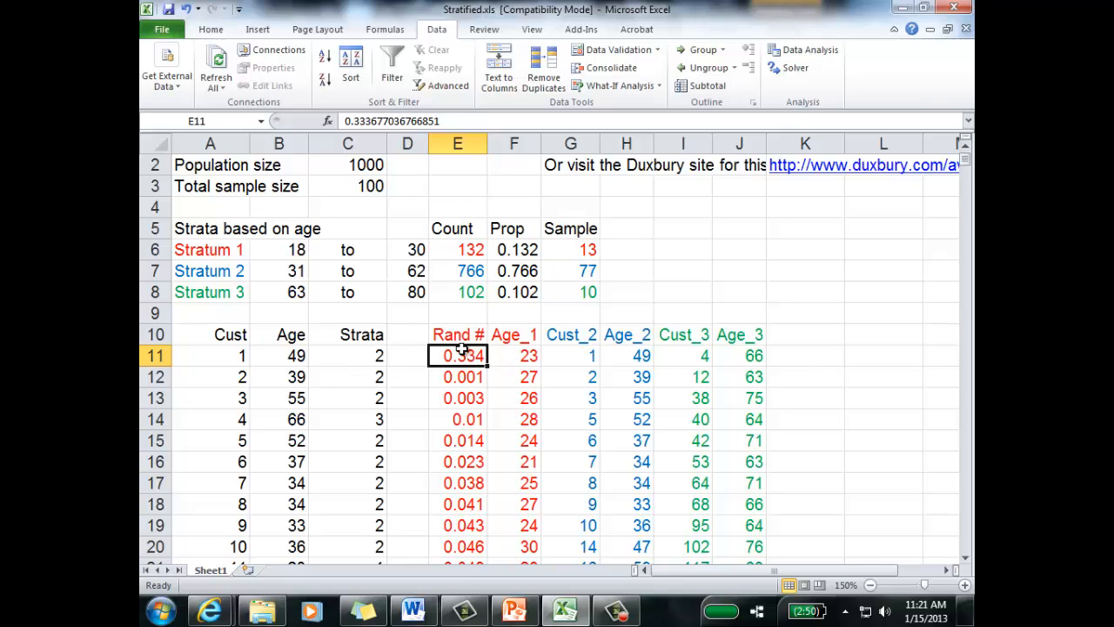
click(461, 340)
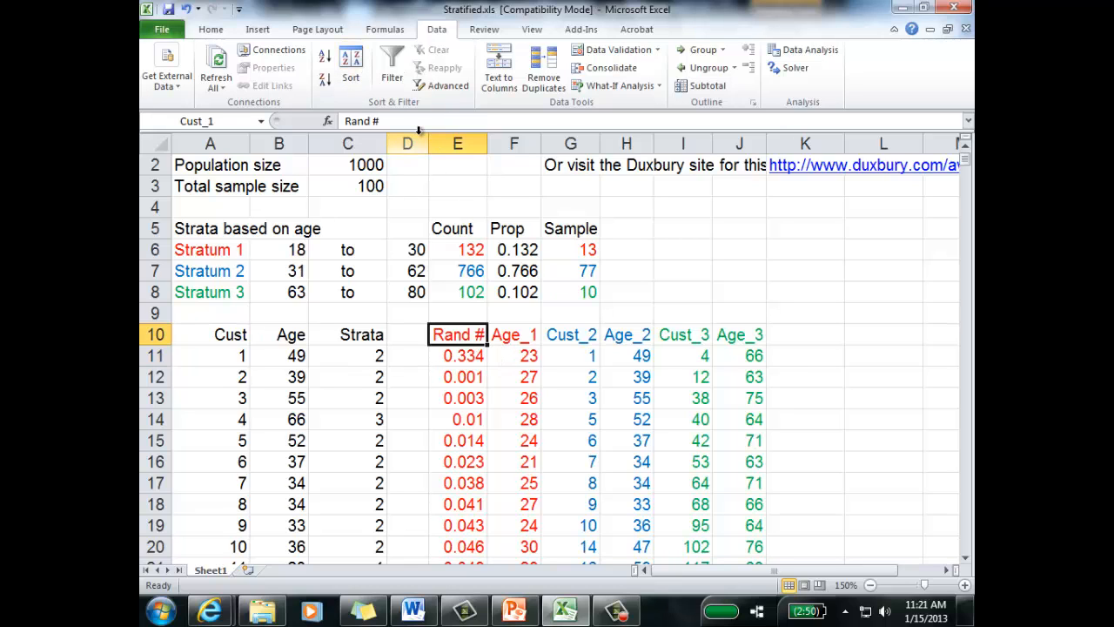
key(shift+Right)
key(ctrl+shift+Down)
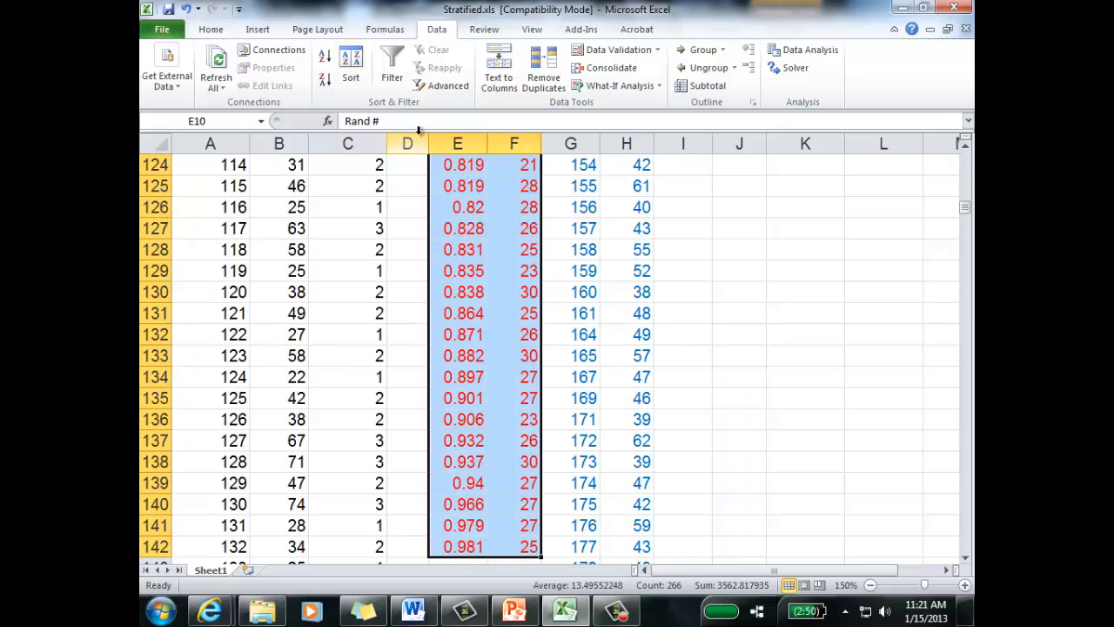
click(349, 70)
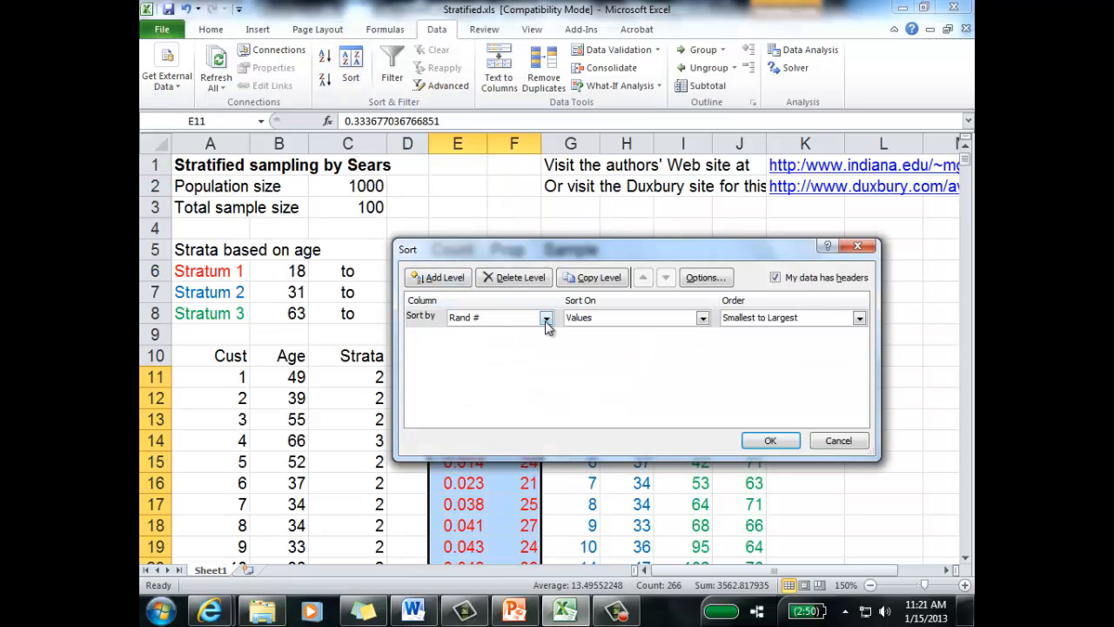
click(771, 440)
Step: Count down the first 13 customers in the sorted Age_1 column, from F11 to F23, for the Stratum 1 sample
click(456, 397)
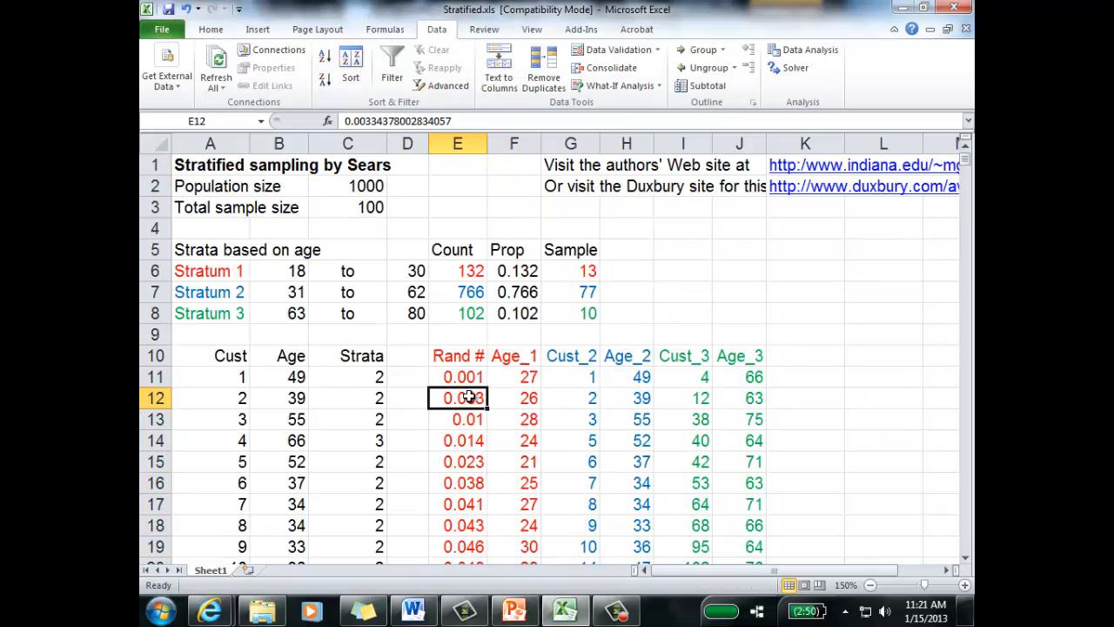
click(458, 374)
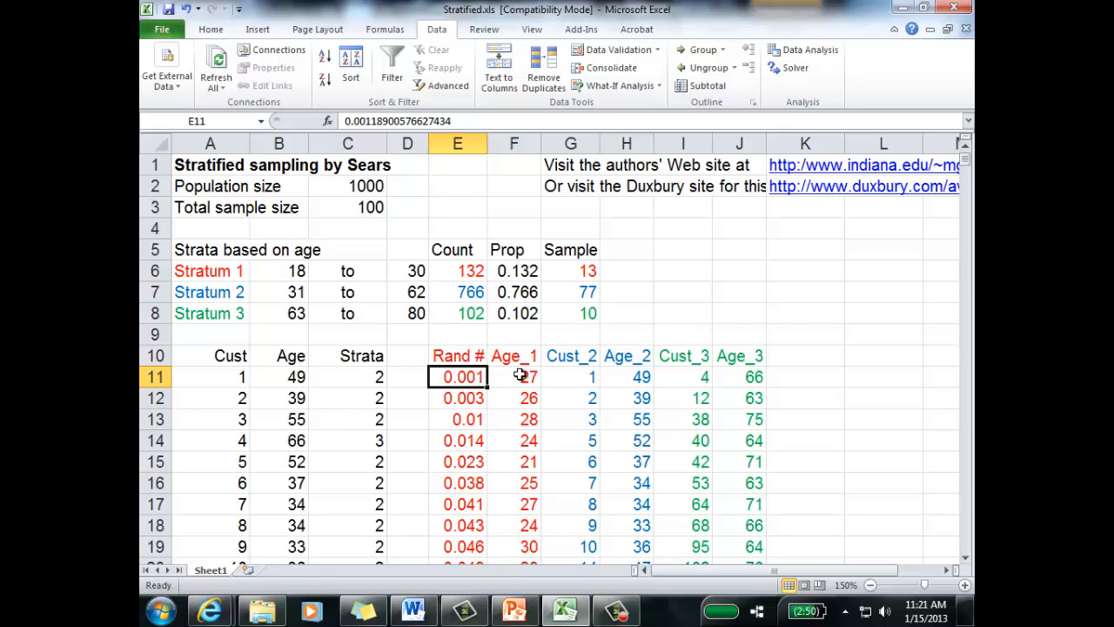
click(517, 380)
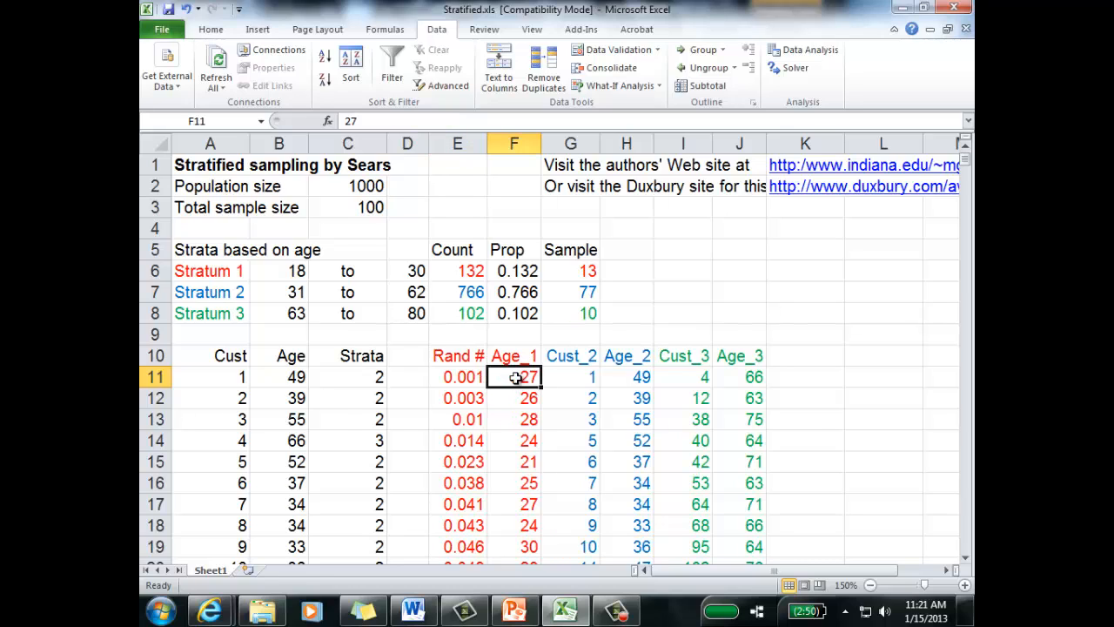
click(518, 401)
click(519, 416)
click(516, 440)
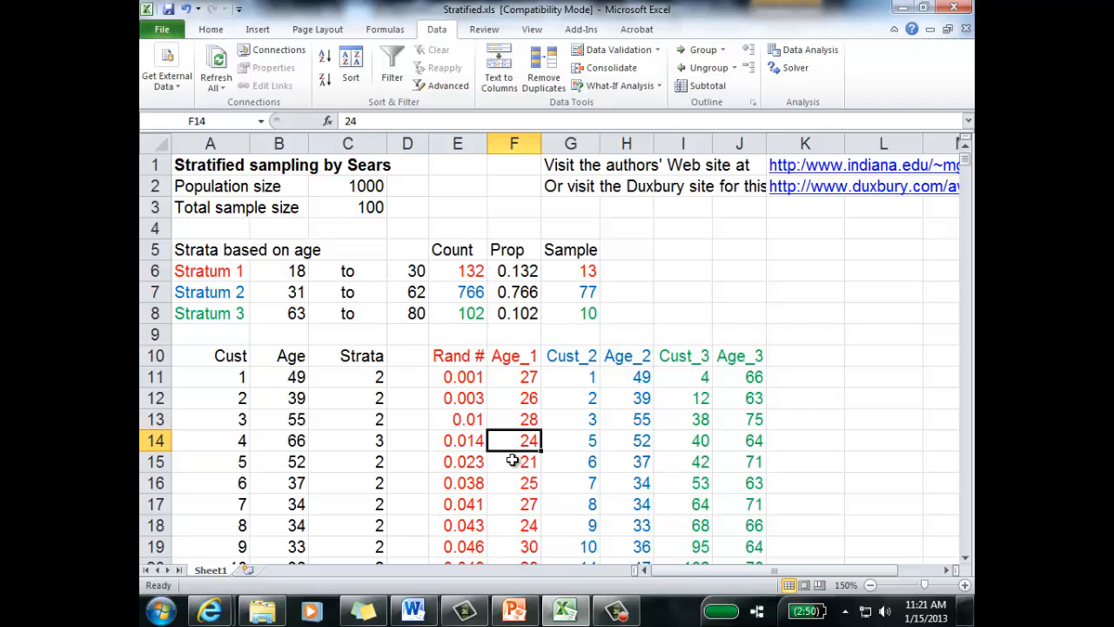
click(514, 462)
click(512, 484)
click(511, 504)
click(512, 526)
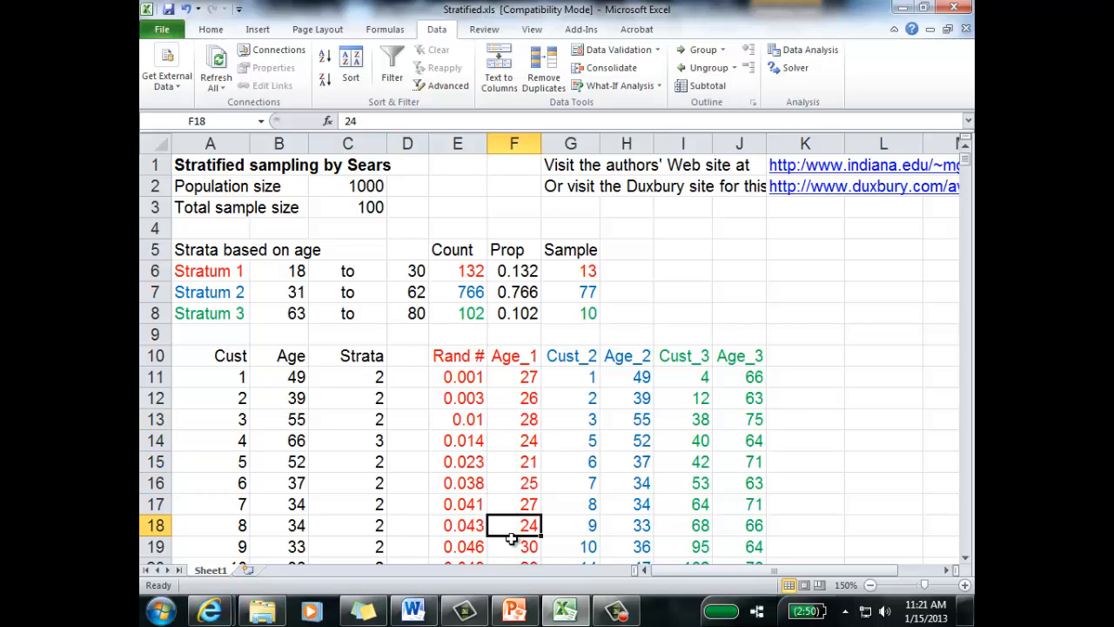
click(514, 547)
scroll(527, 544, down, 1)
click(519, 512)
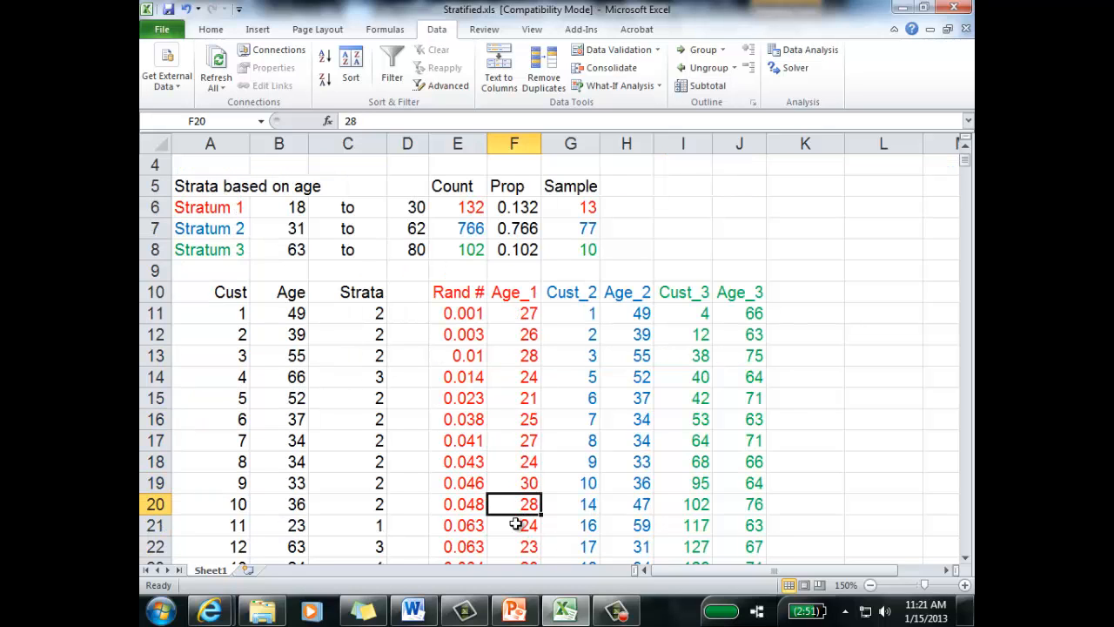
click(518, 527)
click(519, 546)
scroll(527, 540, down, 1)
click(529, 503)
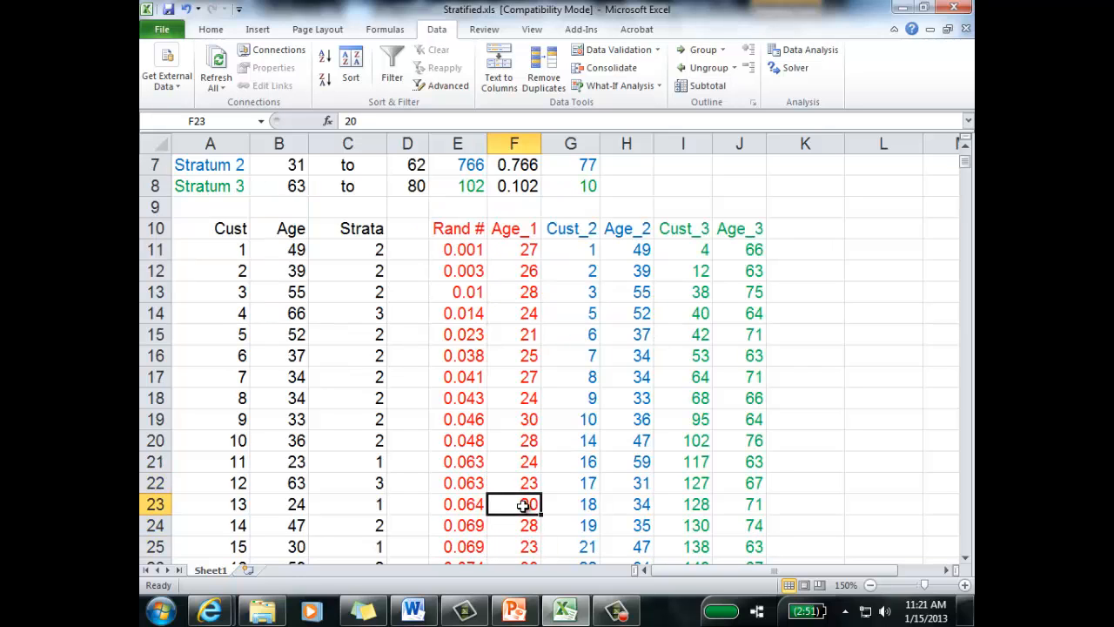
Step: Put an outside border around the Stratum 1 sample in E11:F23 and fill it with light red
drag(494, 503, 454, 252)
click(218, 33)
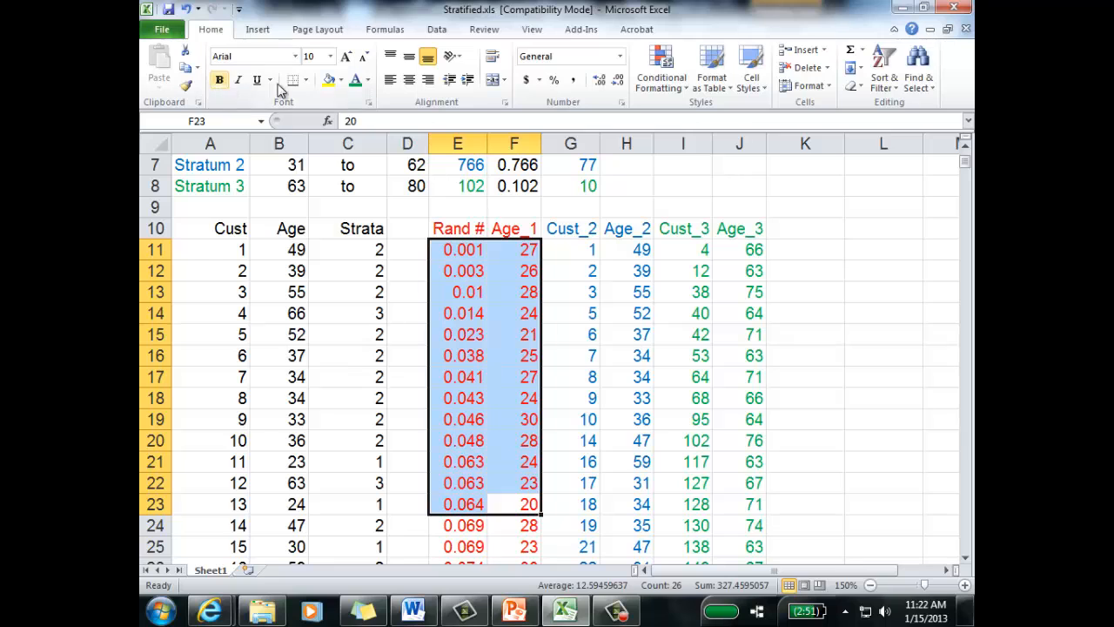
click(305, 79)
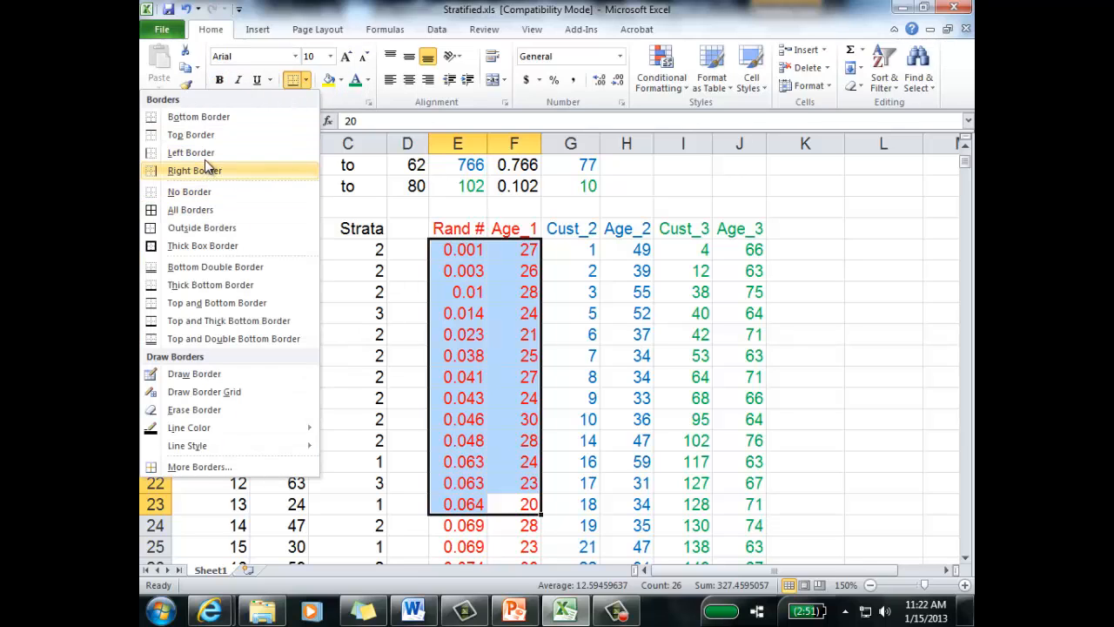
click(214, 228)
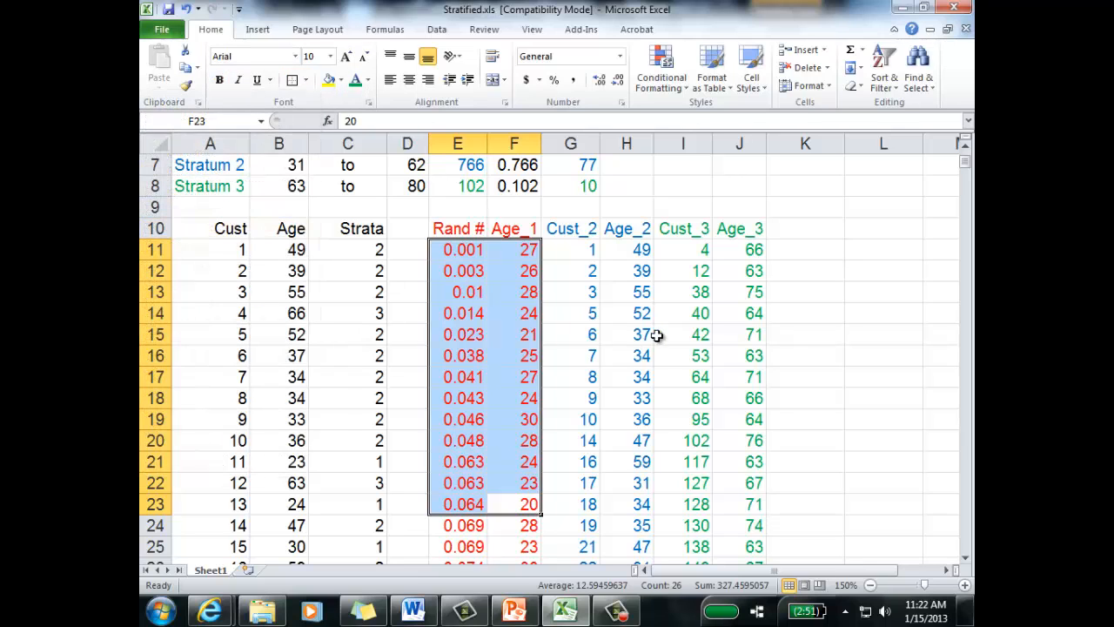
click(339, 80)
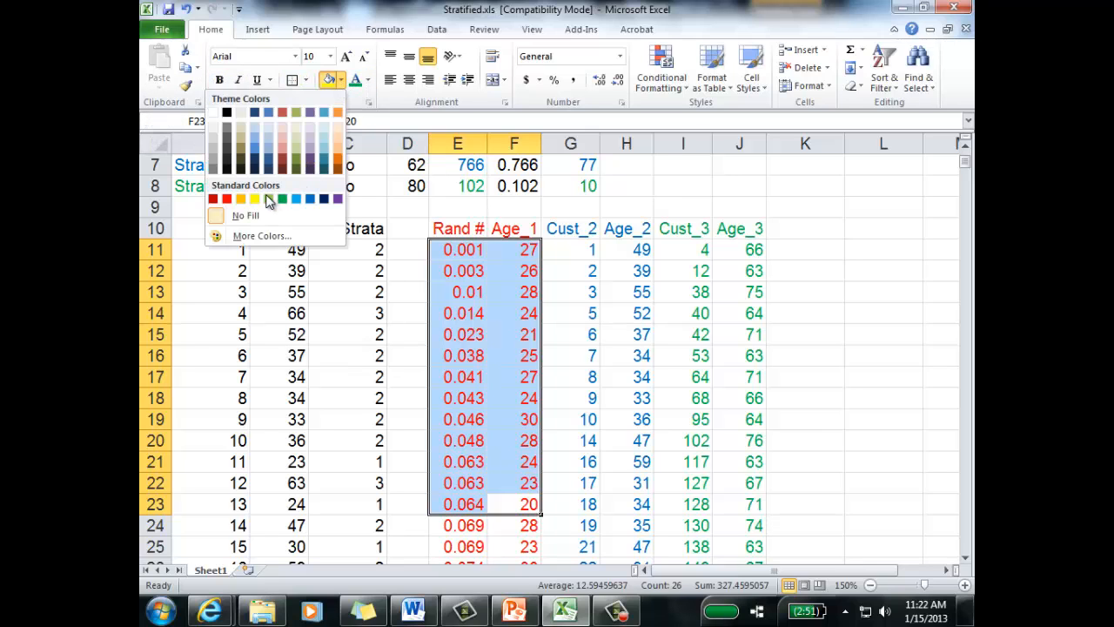
click(284, 125)
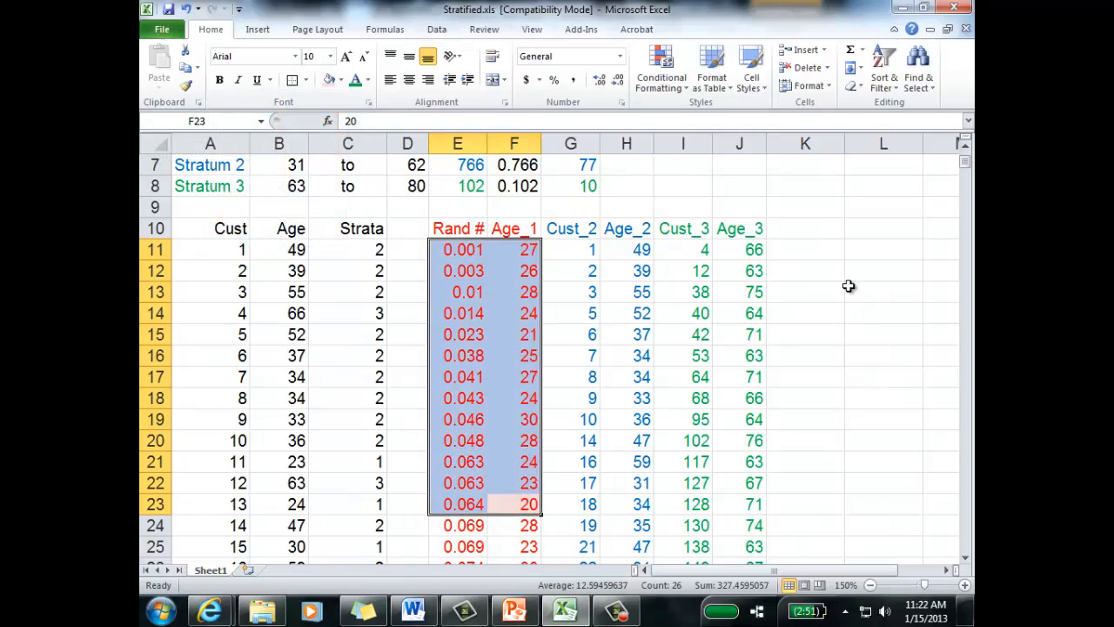
click(845, 286)
Step: Make the 13 sampled ages in F11:F23 bold
drag(513, 250, 510, 398)
drag(508, 444, 522, 501)
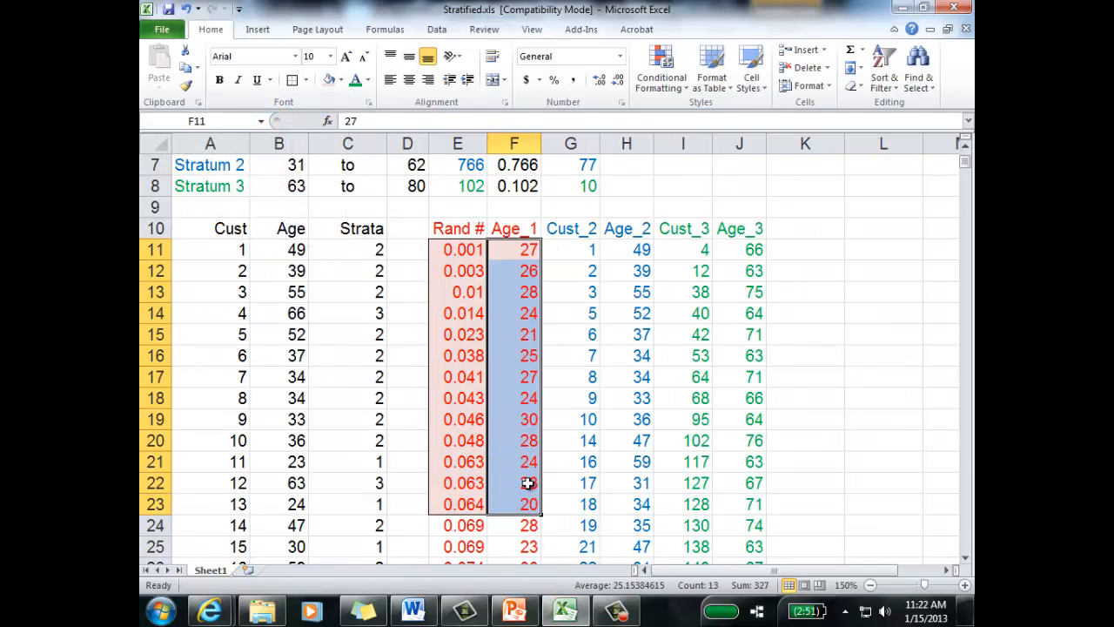
click(219, 79)
click(835, 336)
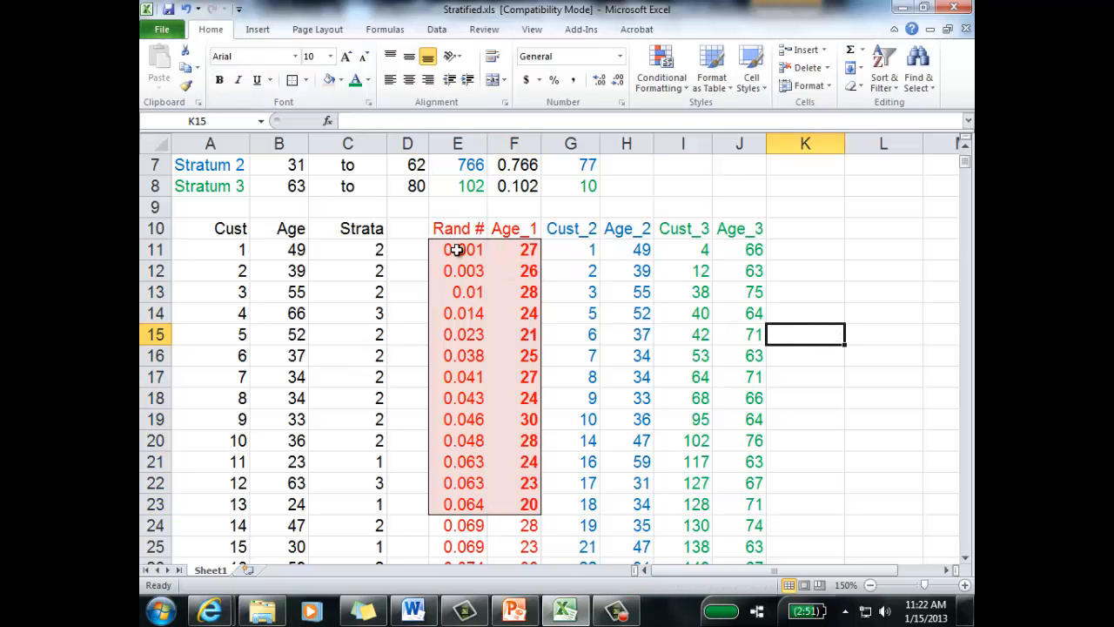
Step: Review the random numbers of the Stratum 1 sample and check the sample size and count formulas for Stratum 2 in row 7
drag(457, 249, 455, 504)
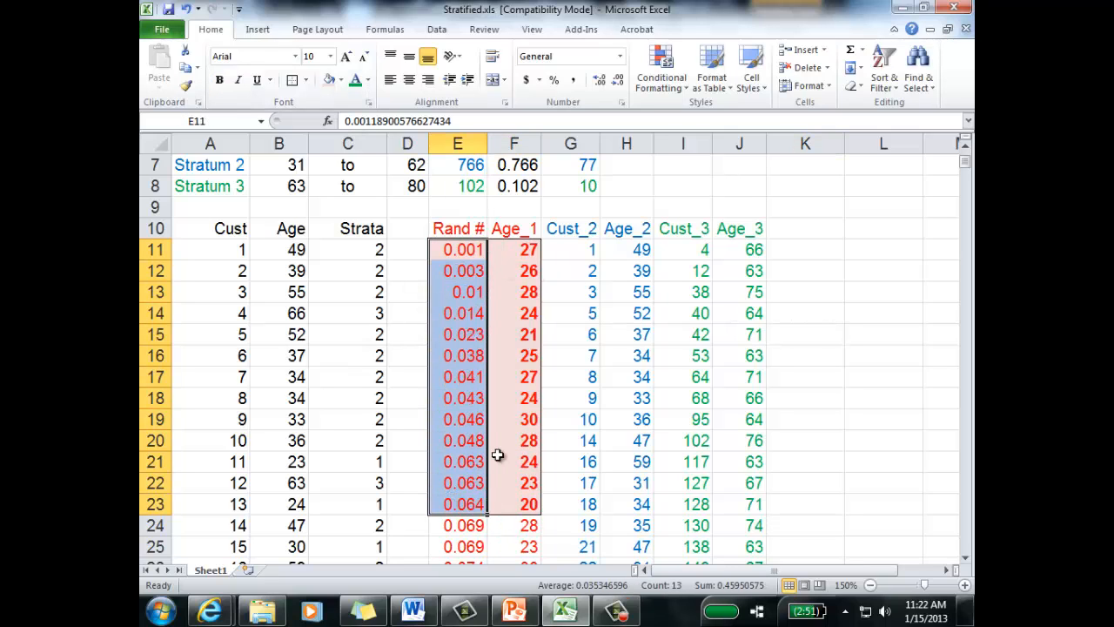
scroll(498, 442, up, 1)
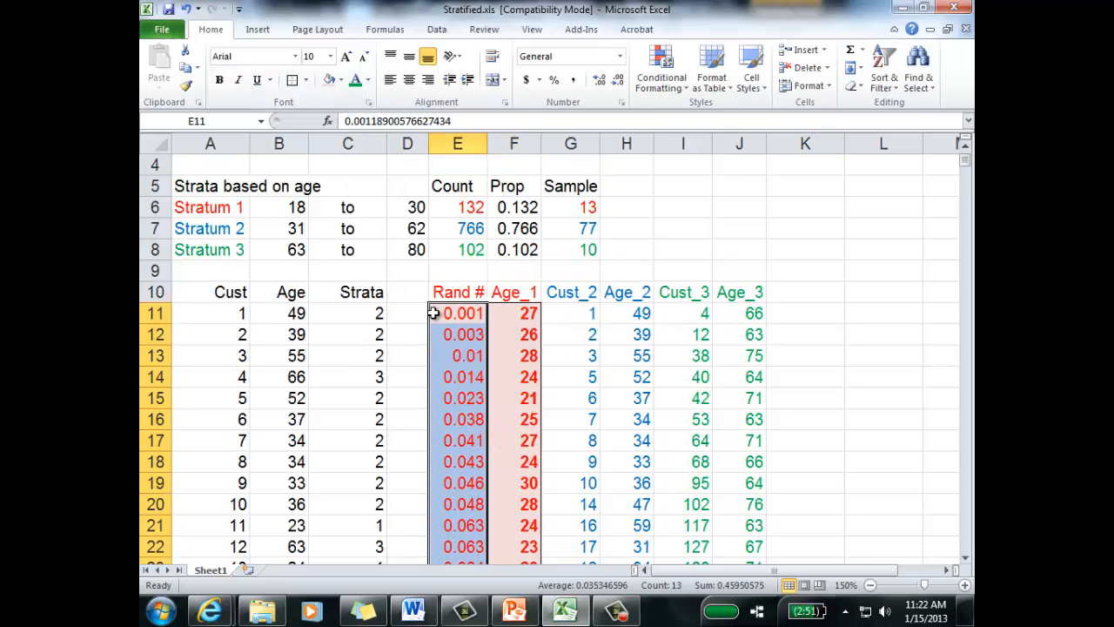
click(500, 313)
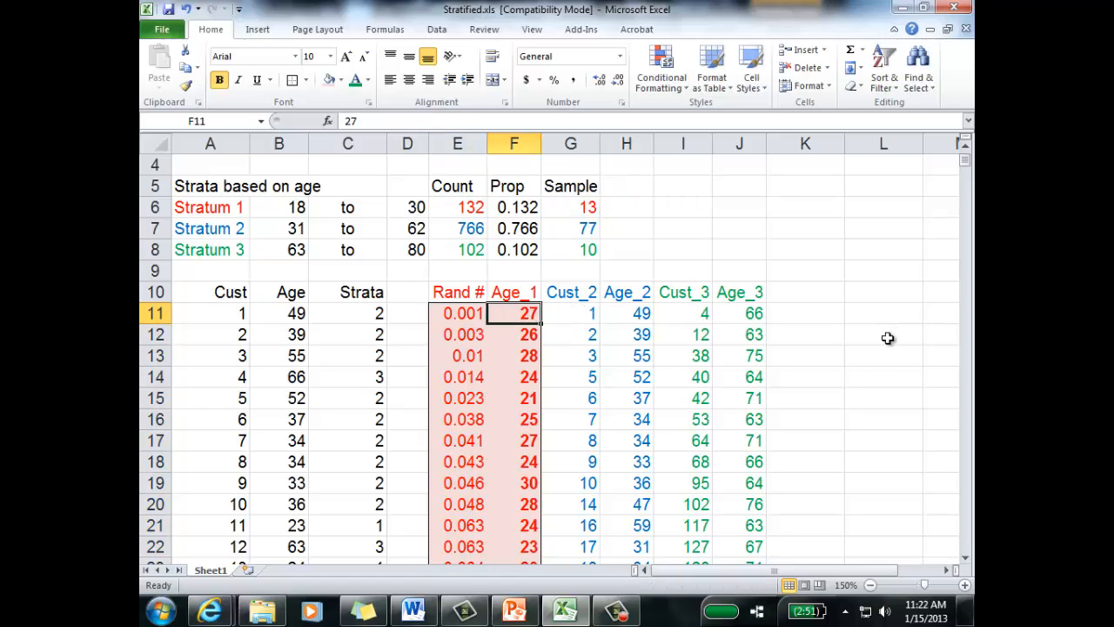
scroll(606, 287, down, 1)
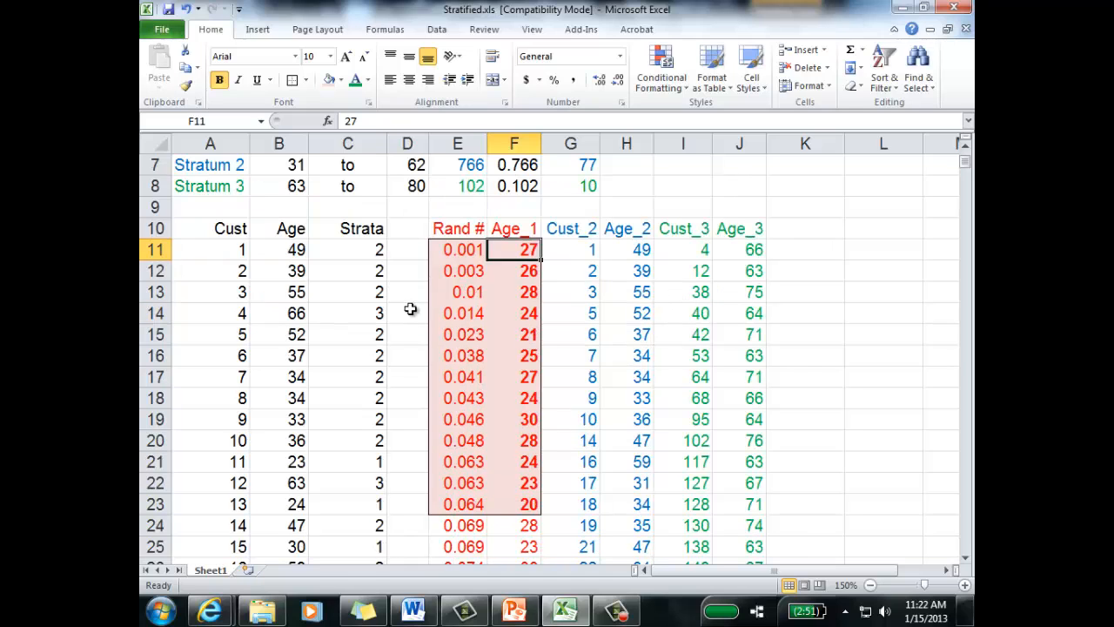
click(573, 226)
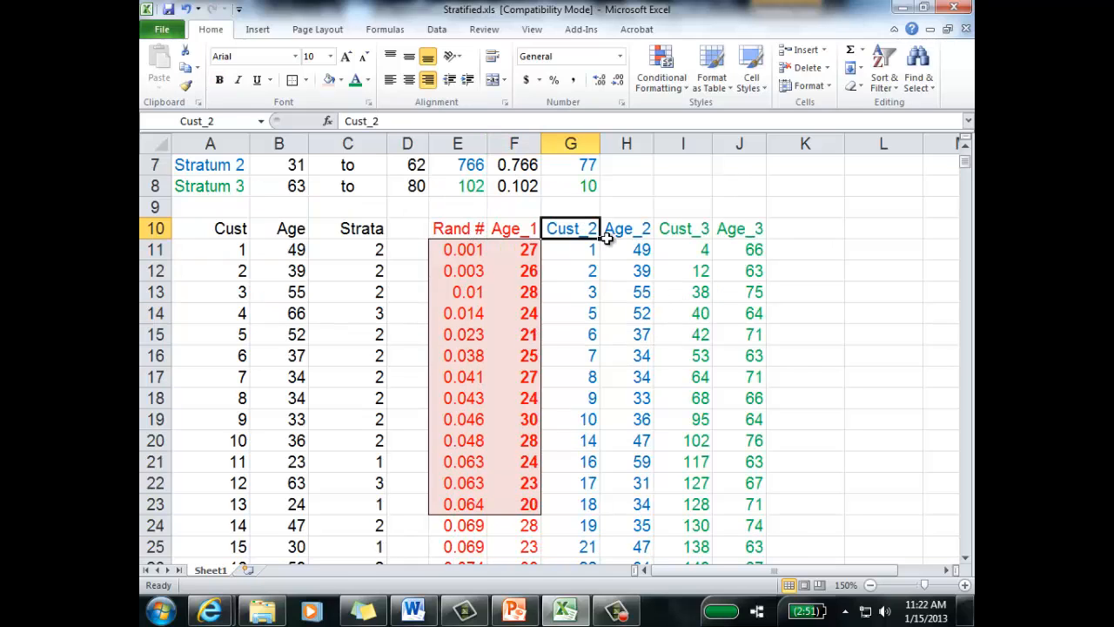
click(626, 228)
scroll(640, 249, up, 1)
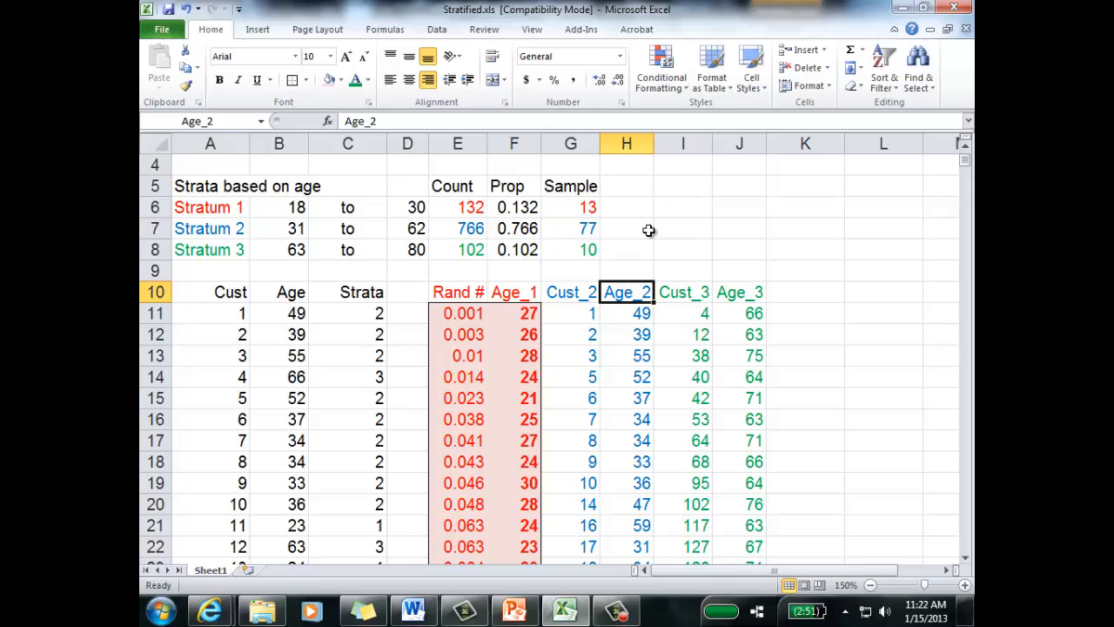
click(570, 228)
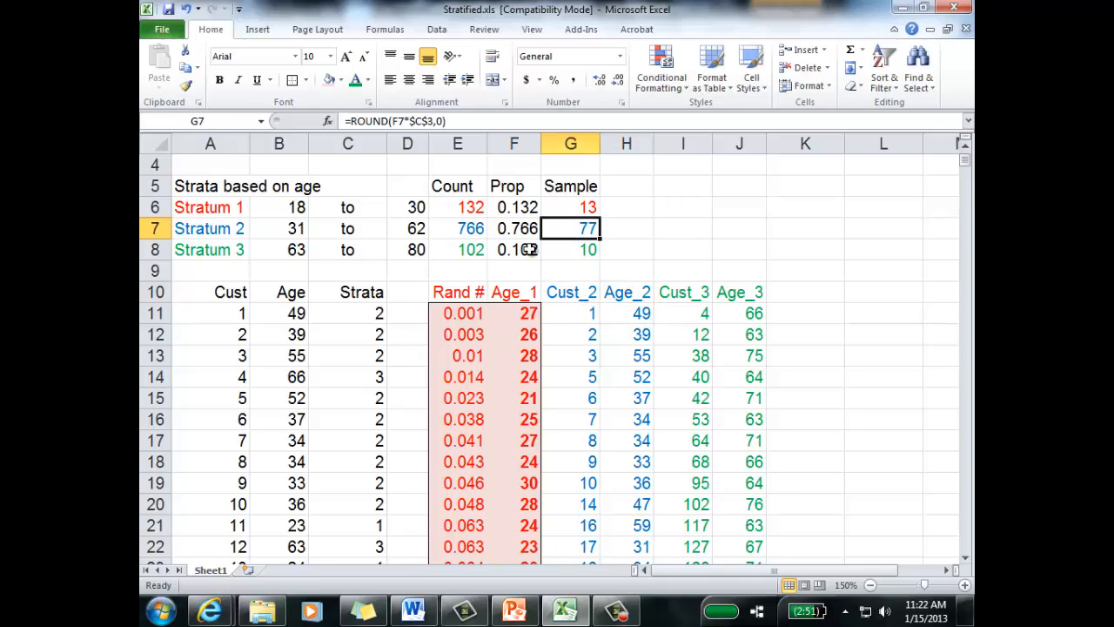
click(483, 234)
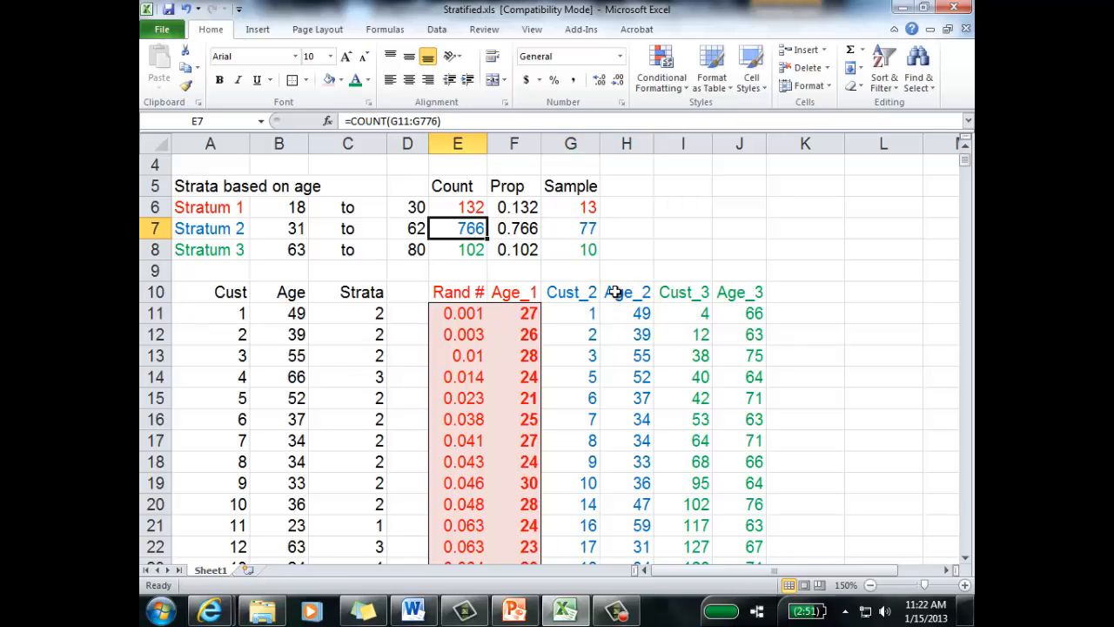
Step: Start StatPro's Generate Random Samples procedure from the Age_2 column, dismissing the Windows color scheme prompt
click(616, 293)
click(571, 30)
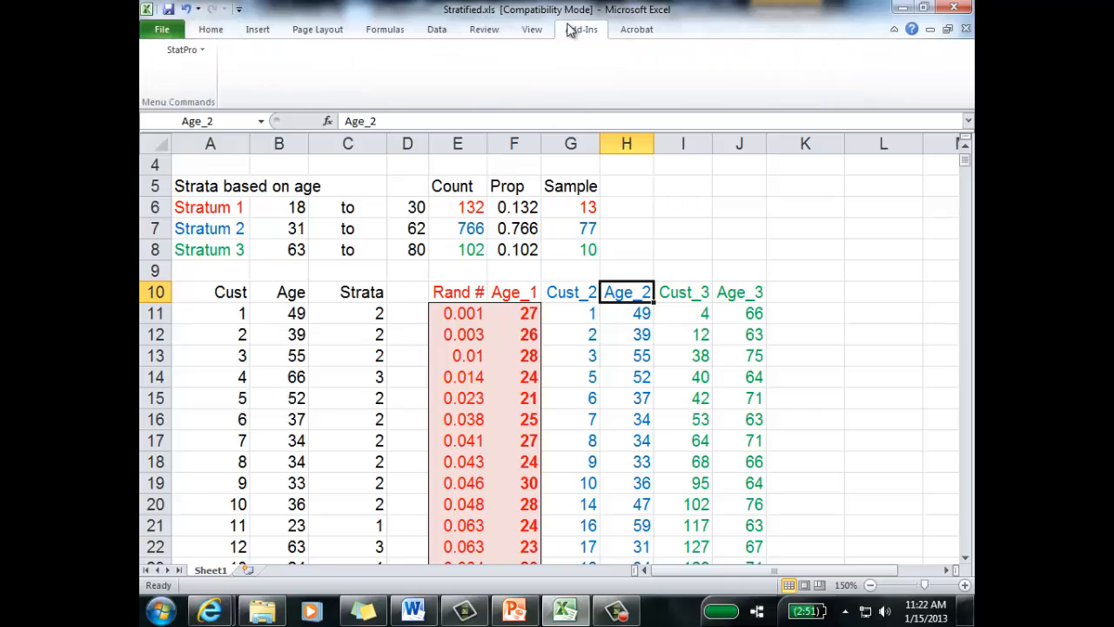
click(200, 52)
mouse_move(200, 87)
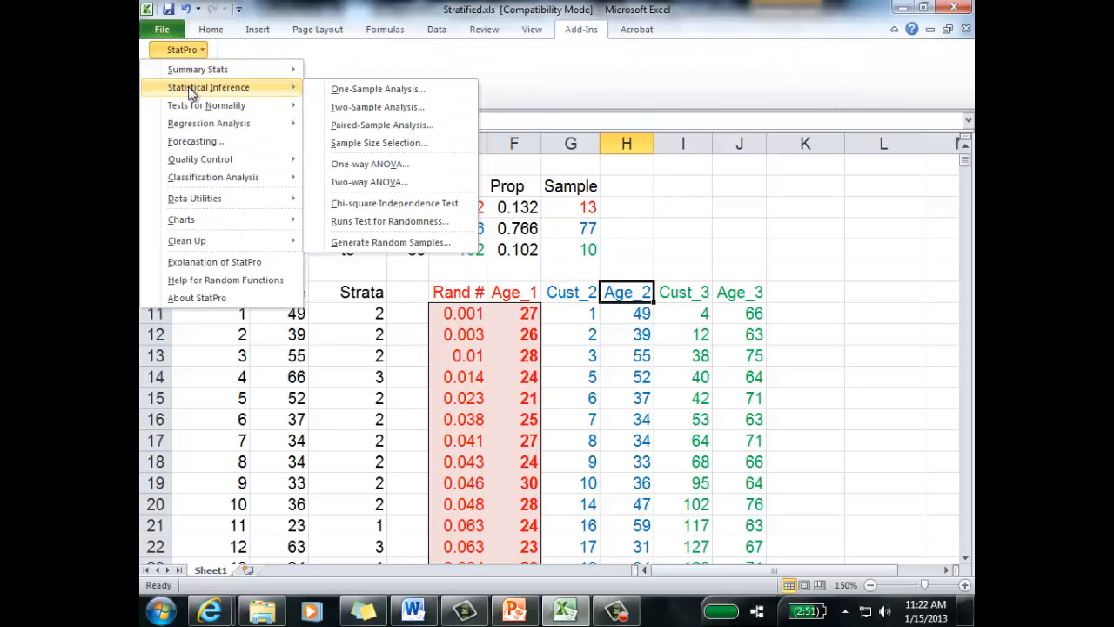
click(391, 243)
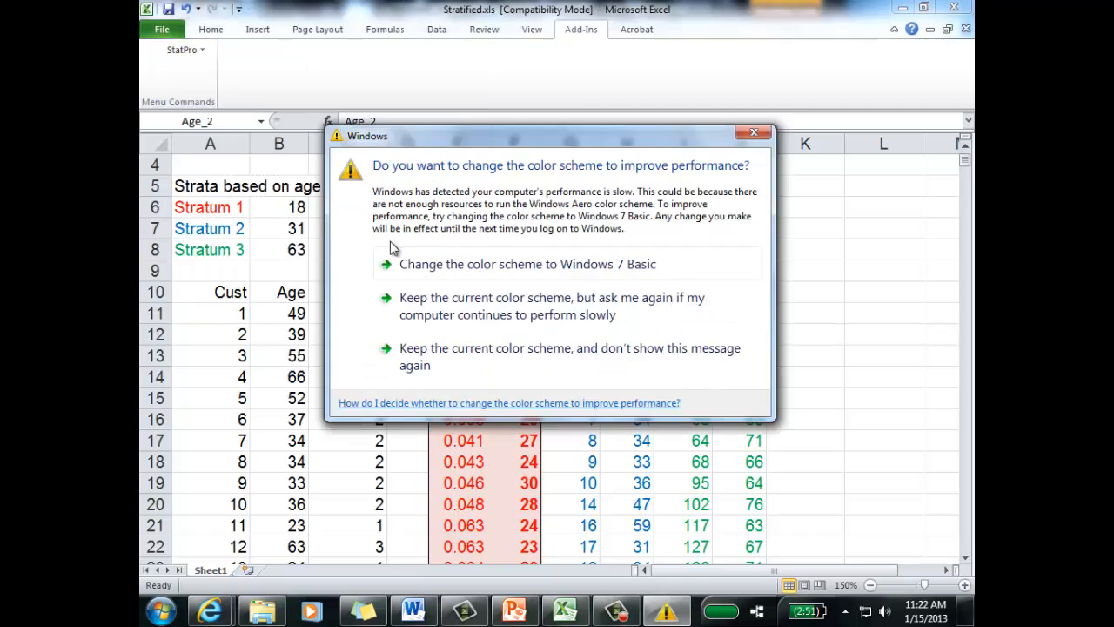
click(754, 133)
click(185, 50)
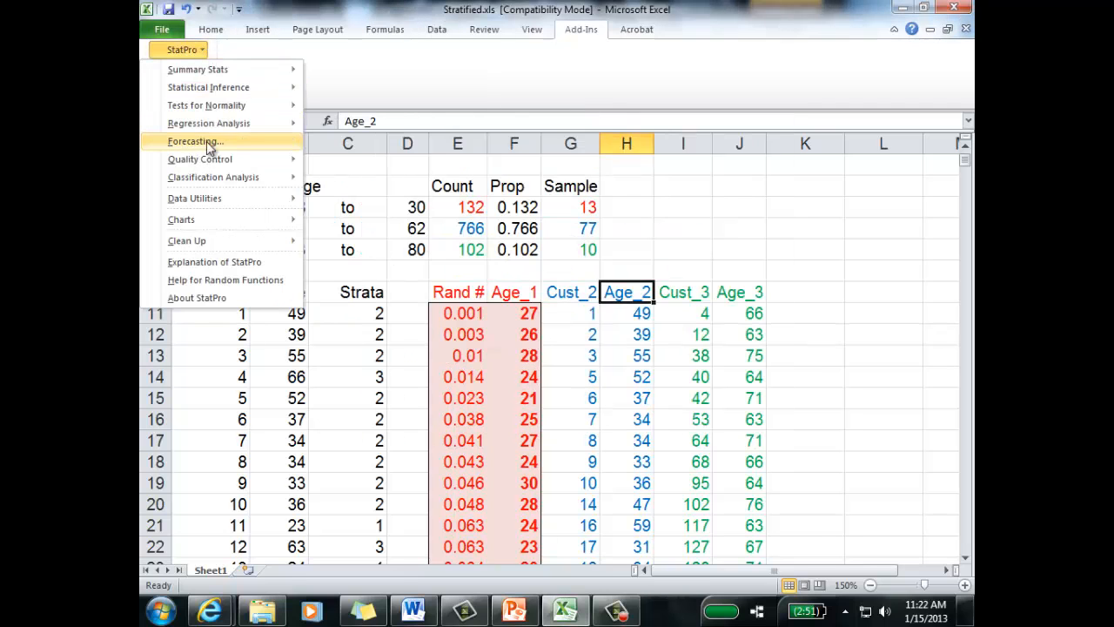
mouse_move(216, 89)
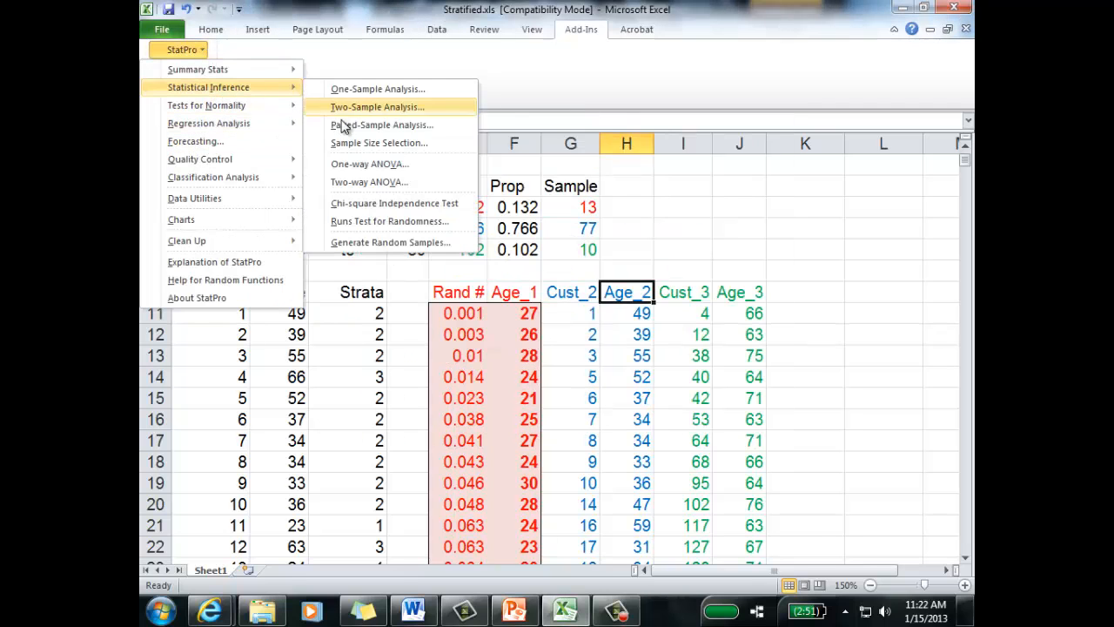
click(374, 242)
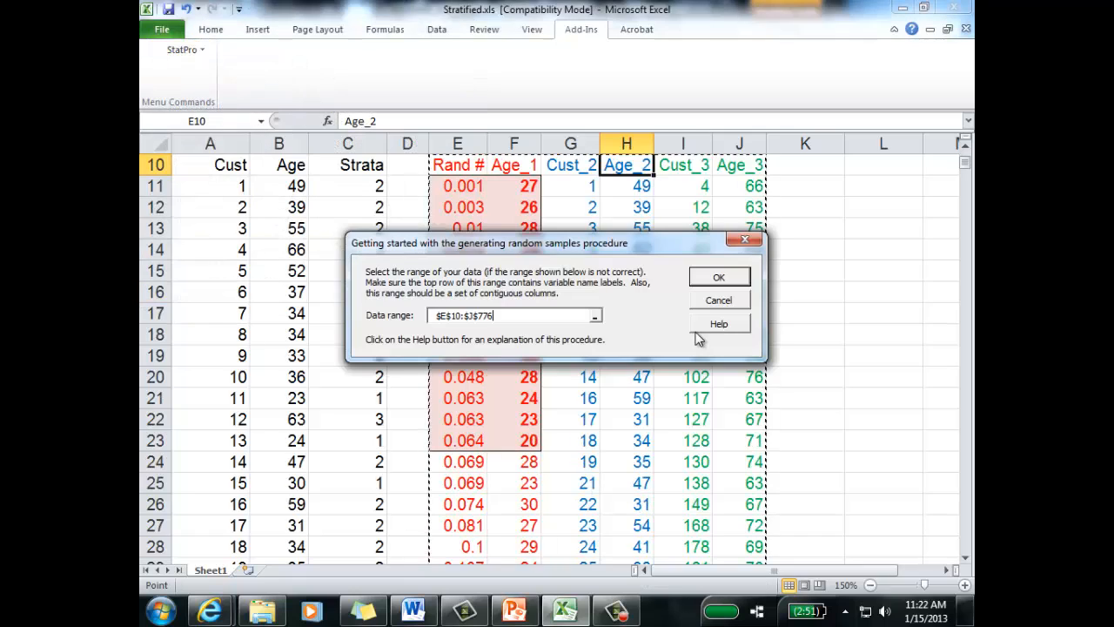
Step: Select the Cust_2 and Age_2 headers, G10:H10, as the start of the data range for the random samples procedure
click(577, 166)
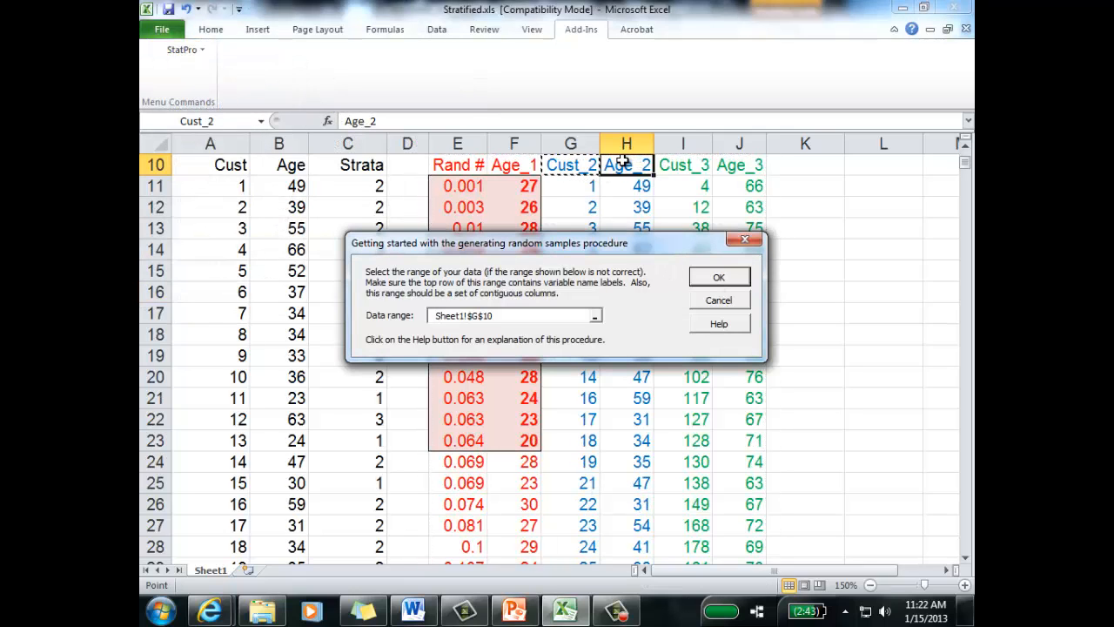
shift+click(623, 161)
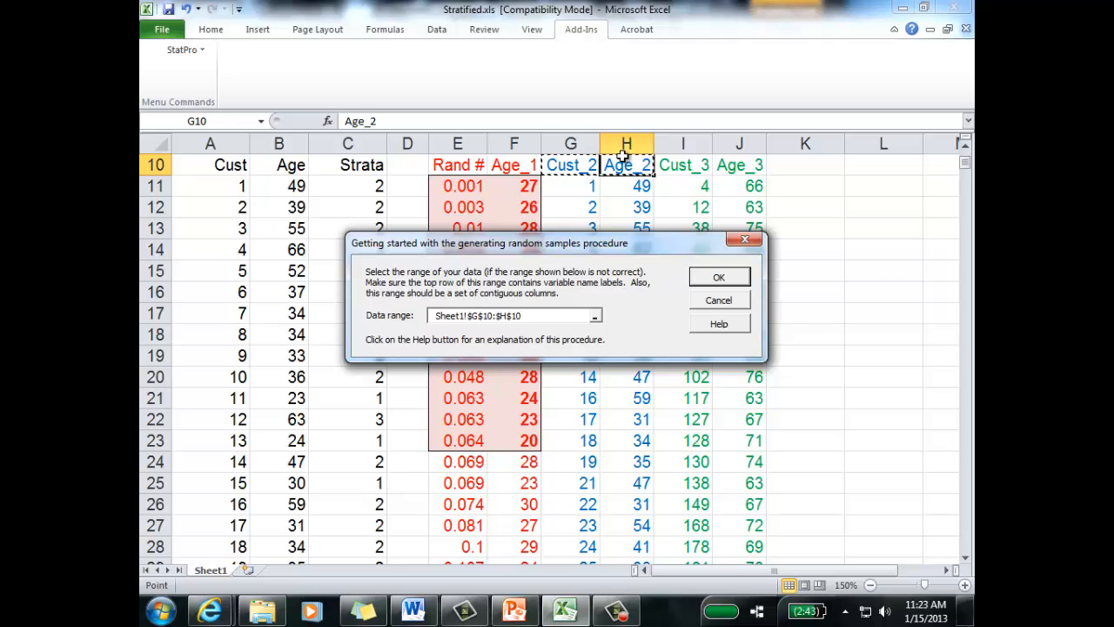
Step: Extend the random samples data range to G10:H776 to cover all Stratum 2 customers and ages, and accept it
key(ctrl+shift+Down)
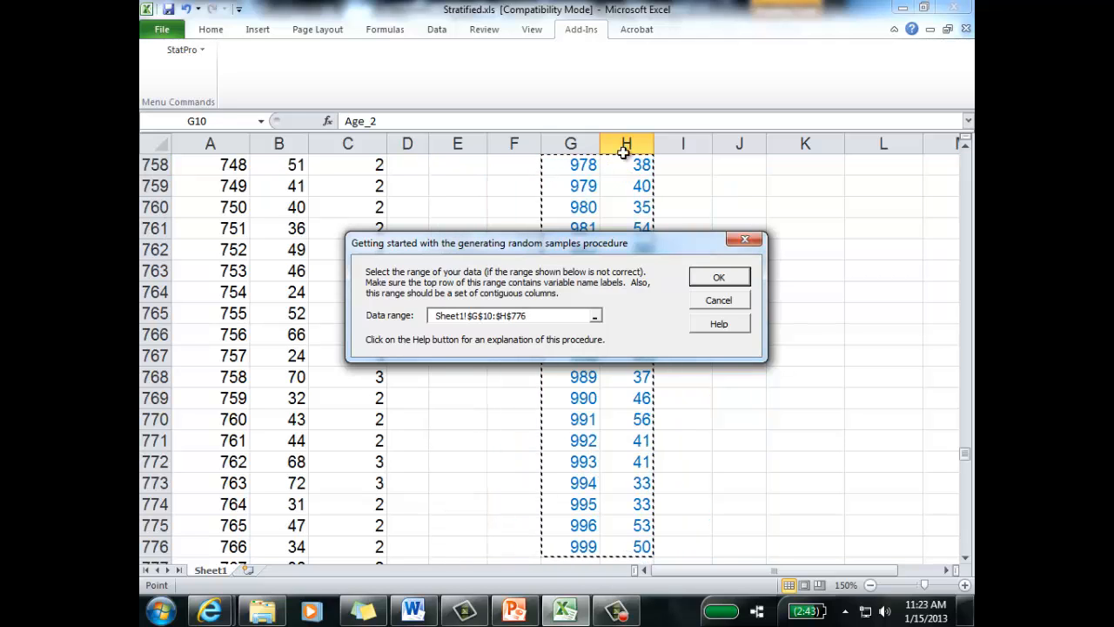
scroll(797, 453, up, 4)
scroll(797, 453, up, 20)
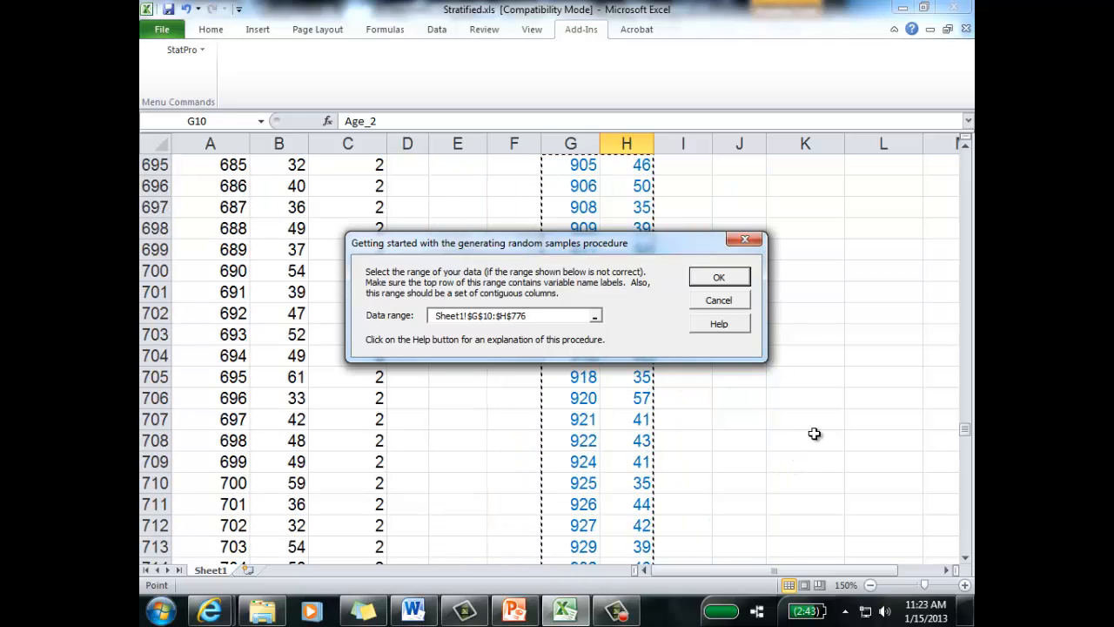
scroll(808, 433, up, 11)
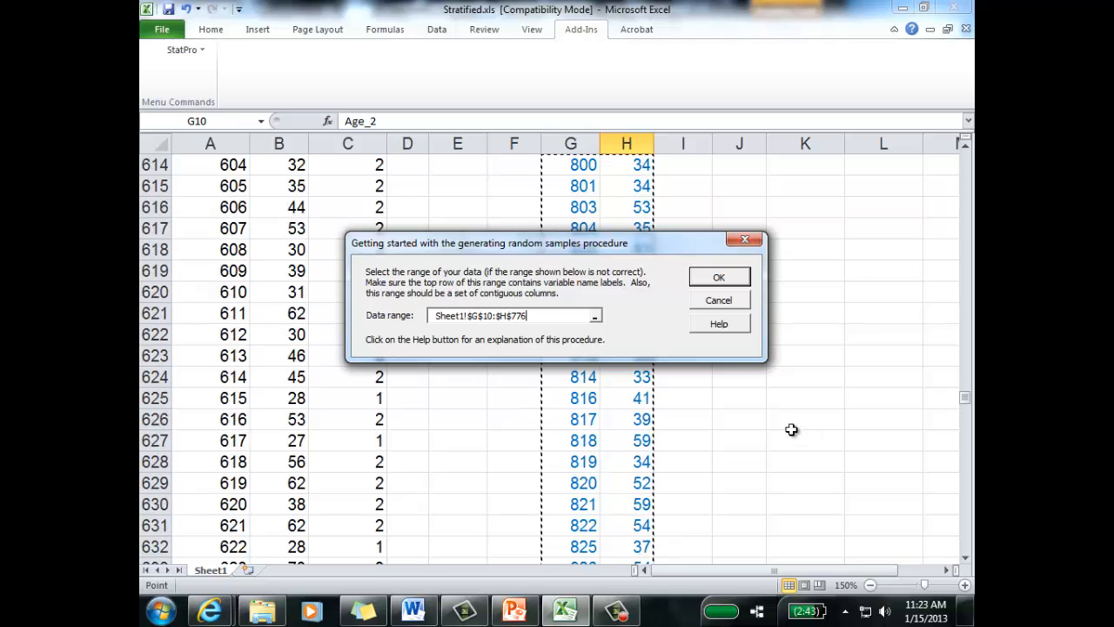
click(719, 277)
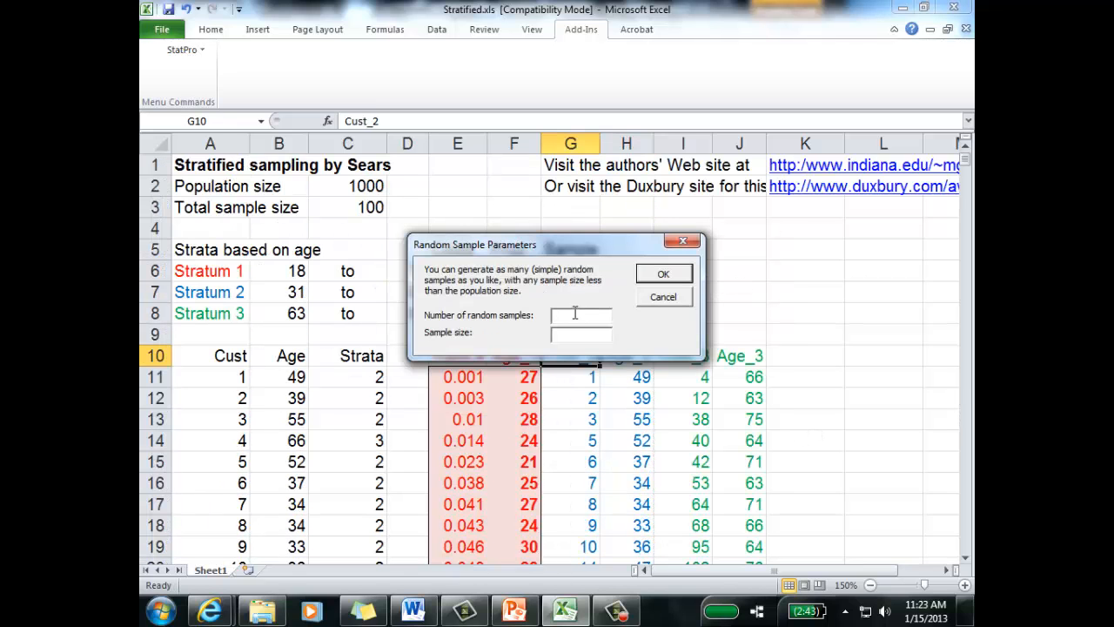
Step: Set the random sample parameters to 1 sample with a sample size of 77
drag(574, 247, 583, 344)
text(77)
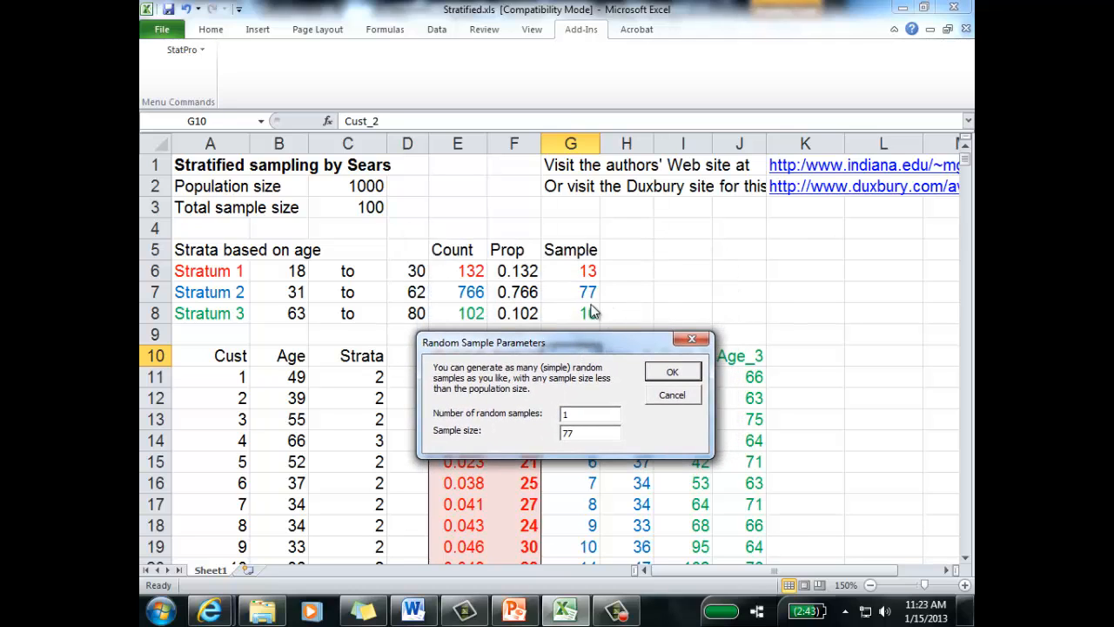
click(671, 372)
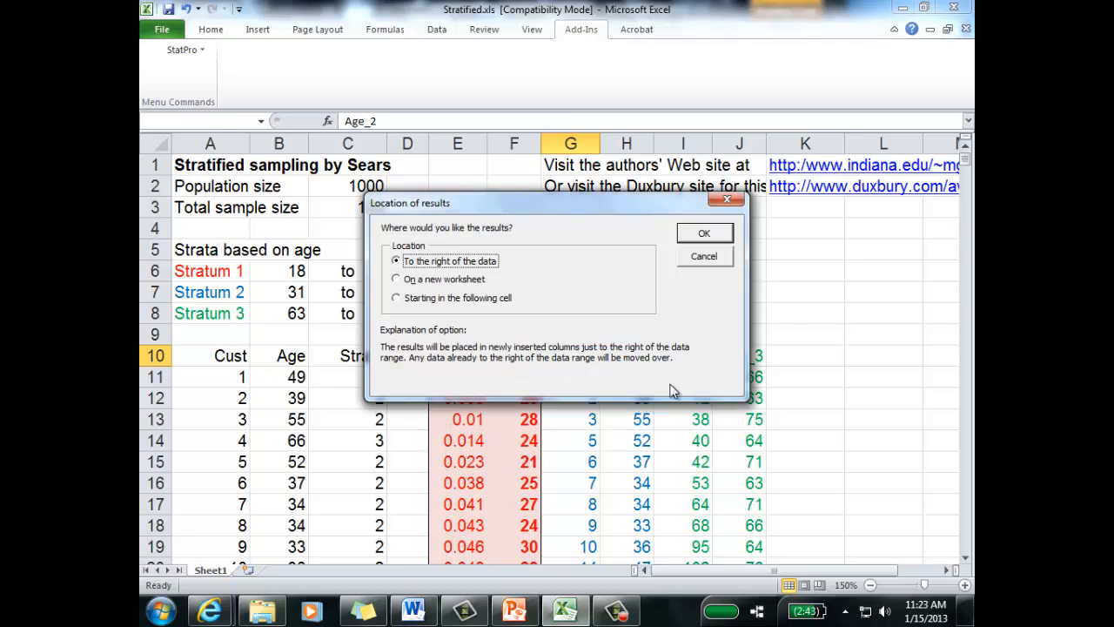
Step: Place the random sample results starting in cell K9 and generate the sample
click(481, 297)
drag(454, 205, 323, 144)
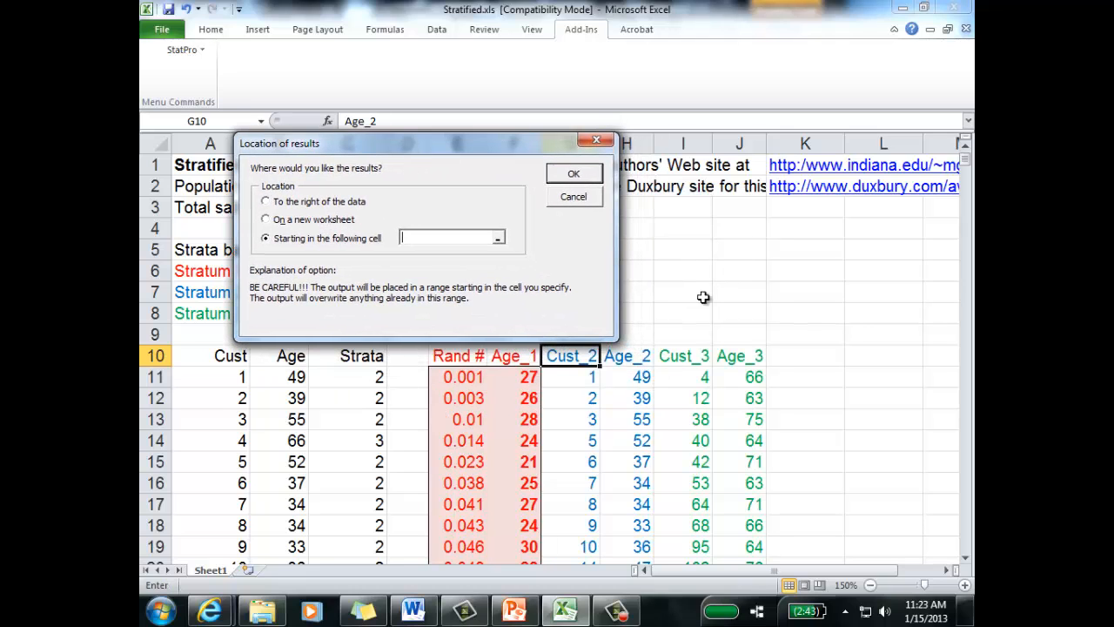
click(823, 339)
click(572, 174)
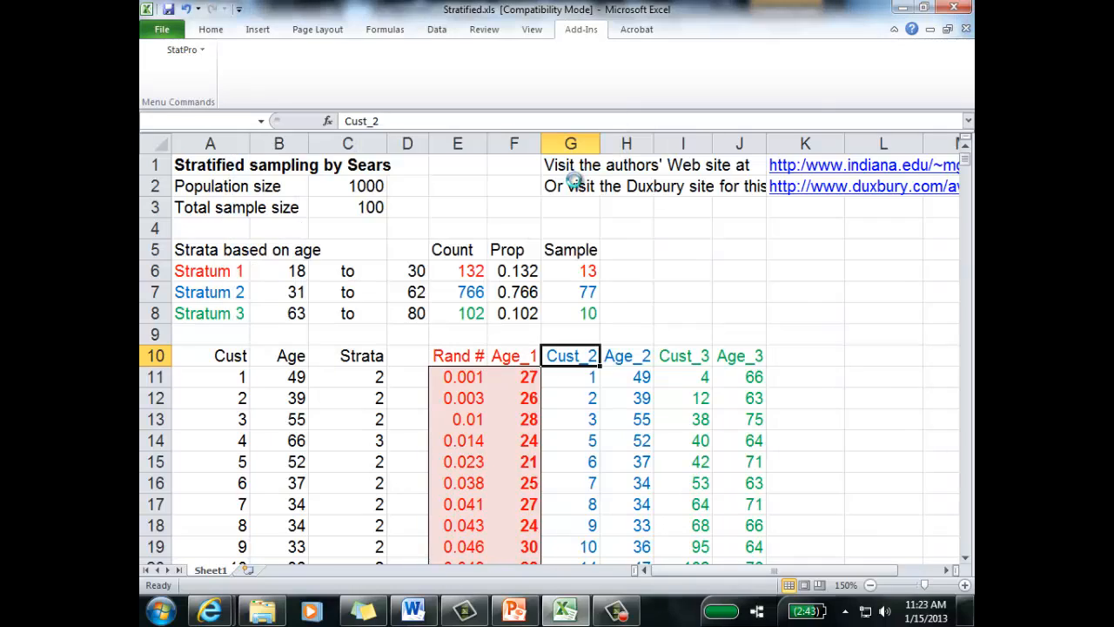
click(858, 383)
Step: Rename the Sample1 header in L10 as "Stratum 2"
click(853, 355)
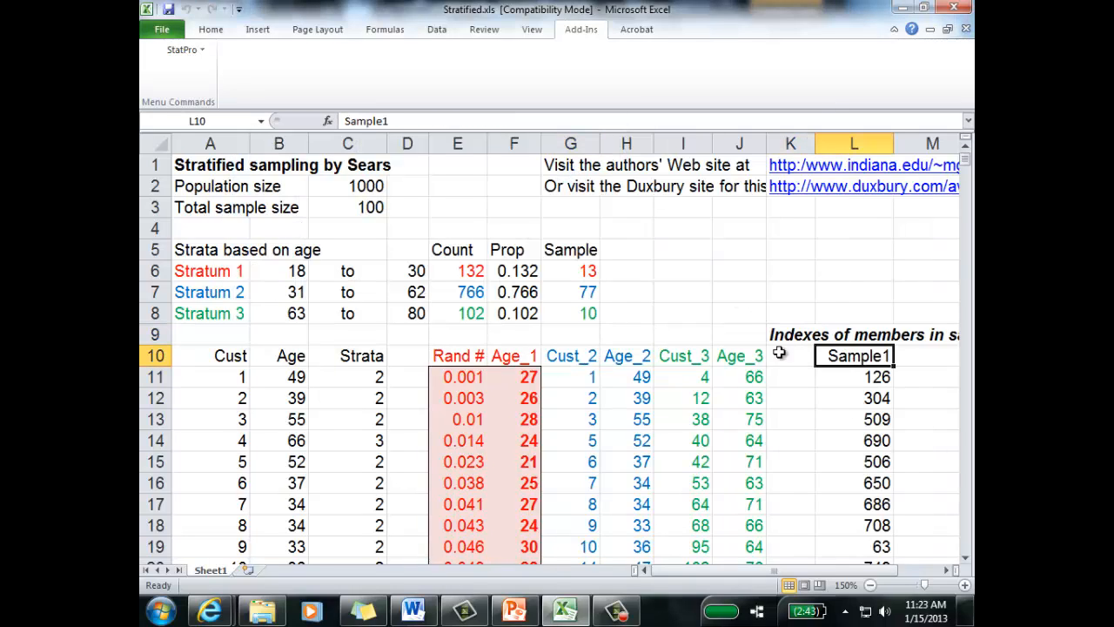
click(399, 121)
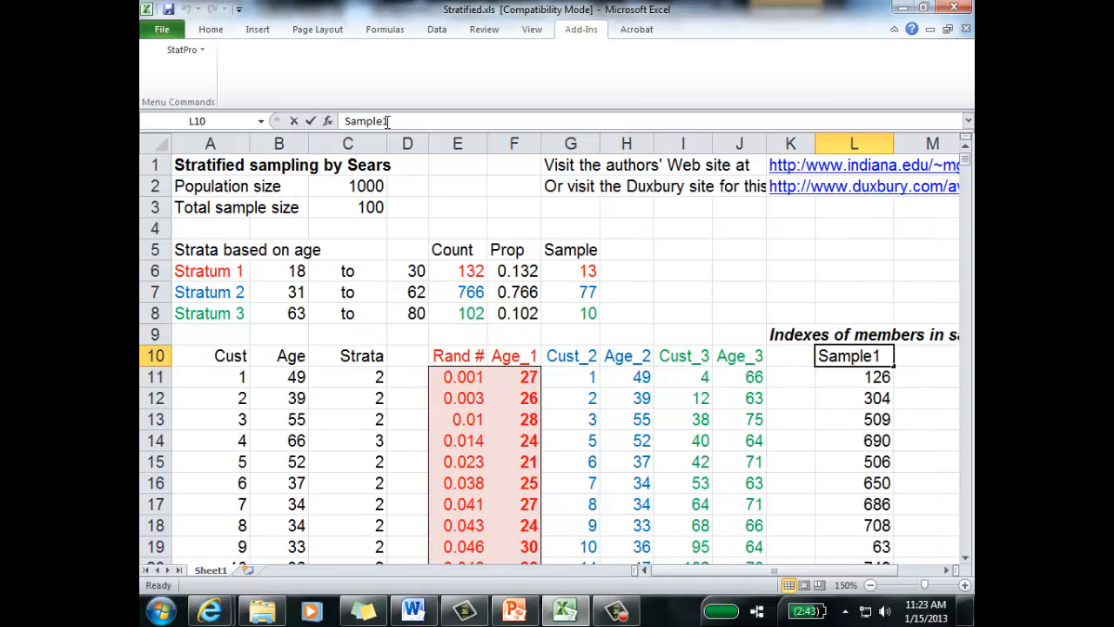
drag(388, 121, 345, 121)
text(Str)
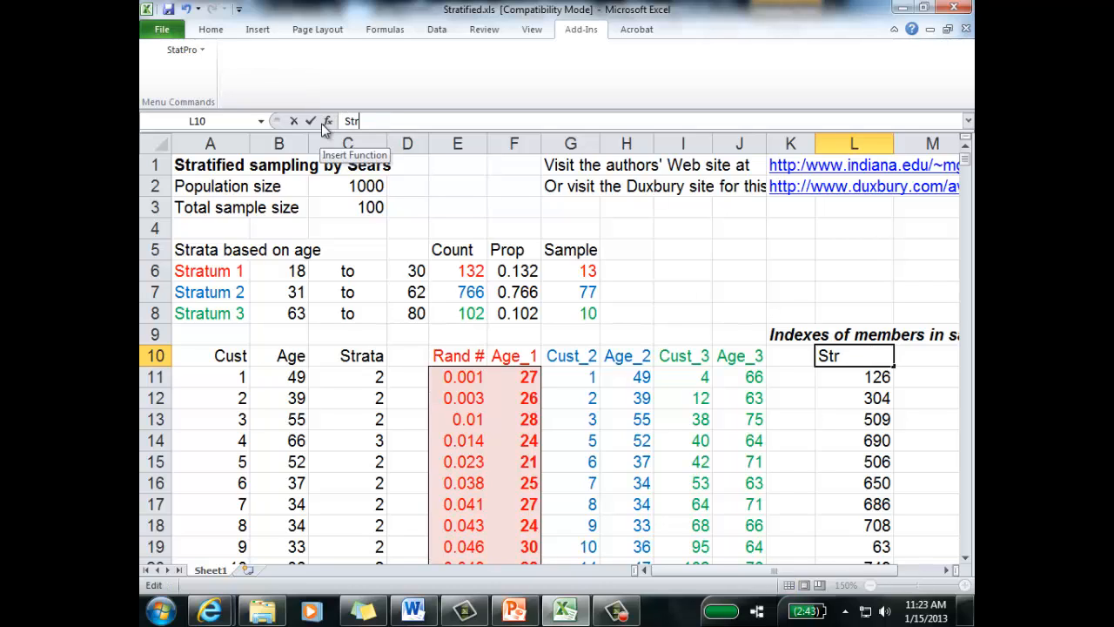
text(atum)
key(BackSpace)
key(BackSpace)
key(BackSpace)
text(atum )
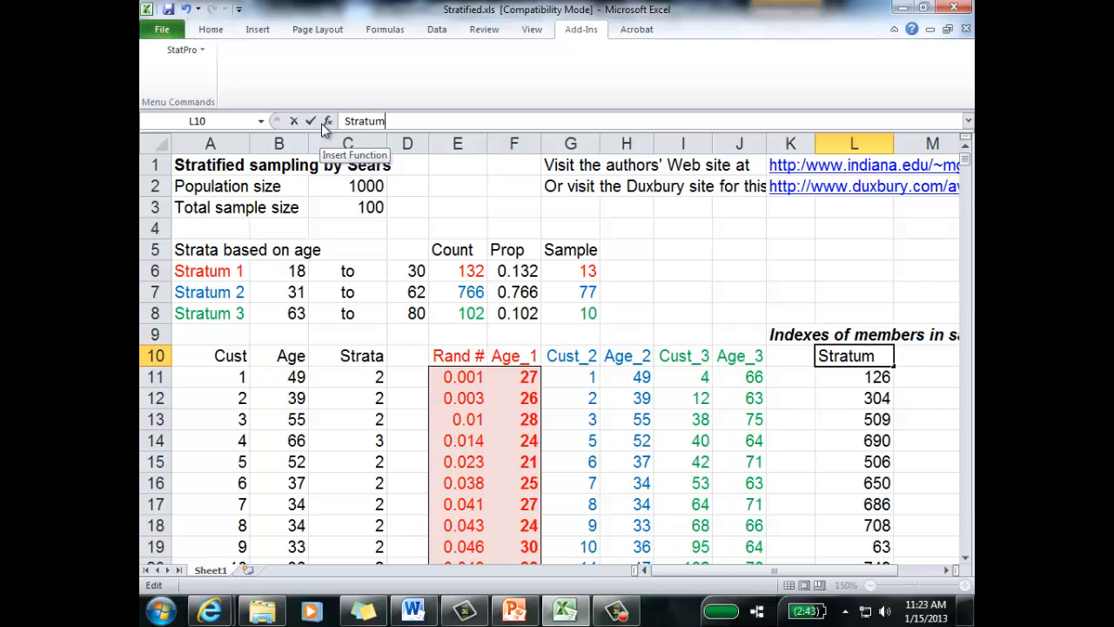
text(2)
key(Return)
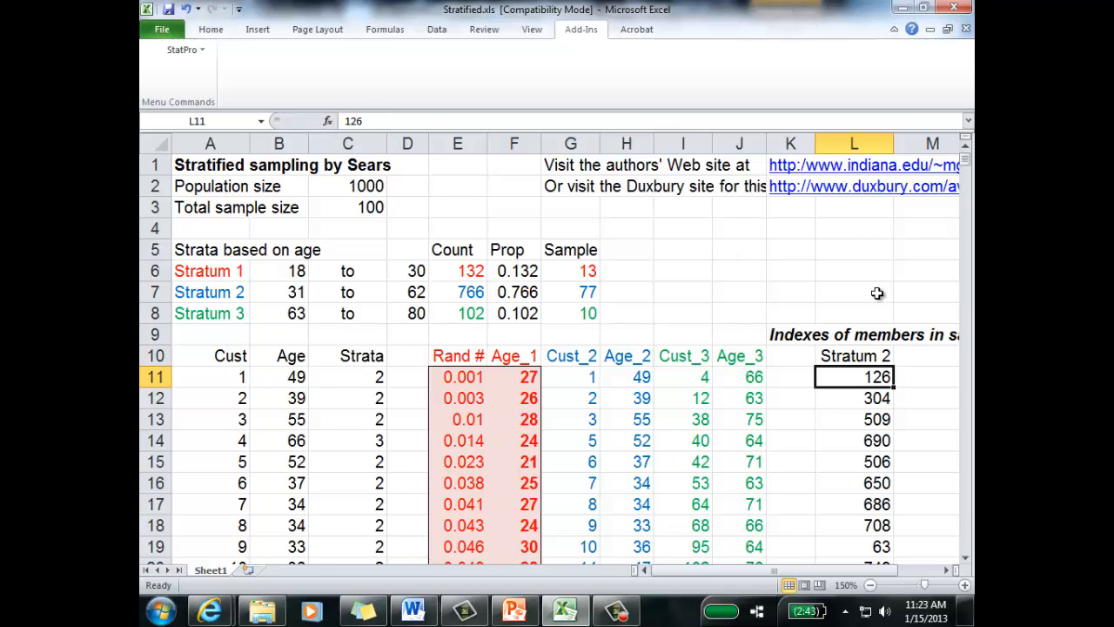
Step: Examine the generated sample indexes in column L and how they relate to the Cust_2 and Age_2 data from G11 down
click(790, 333)
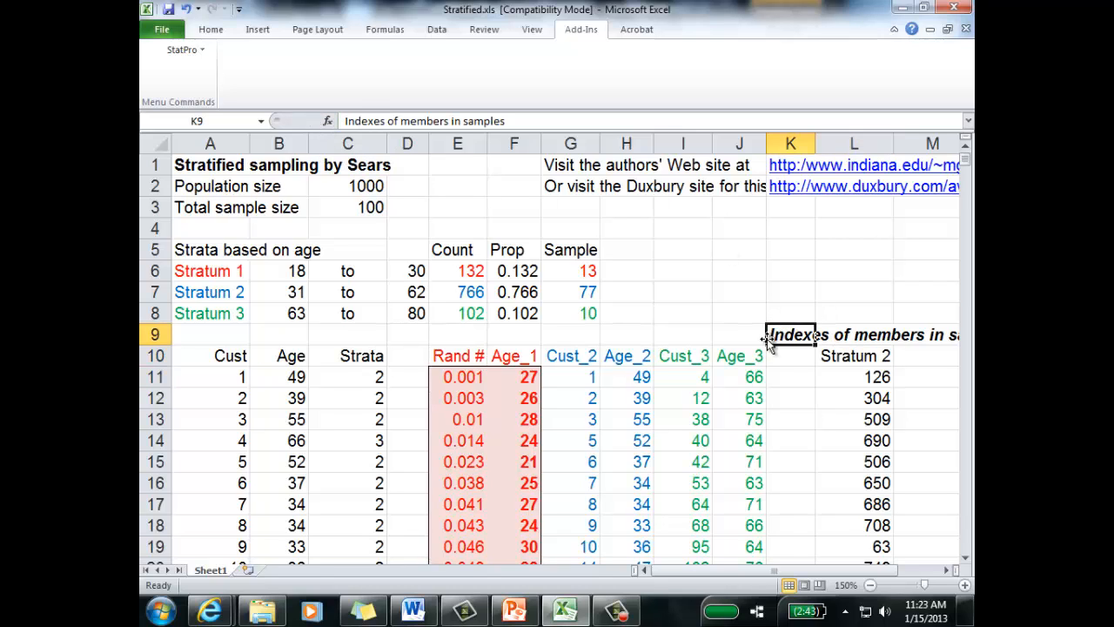
click(946, 570)
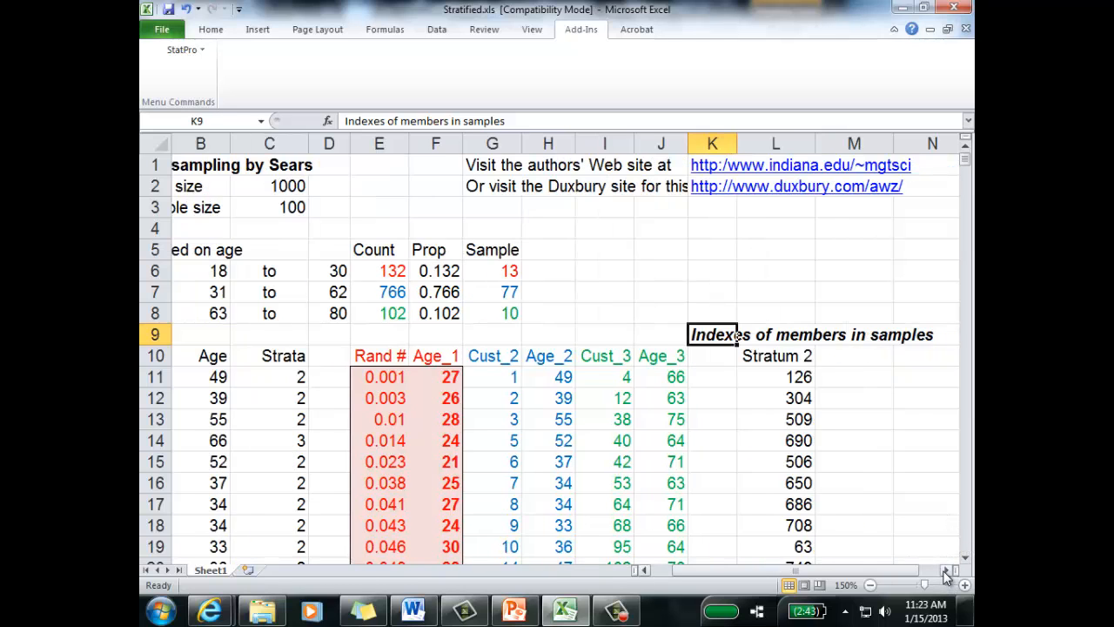
click(946, 570)
drag(737, 571, 716, 572)
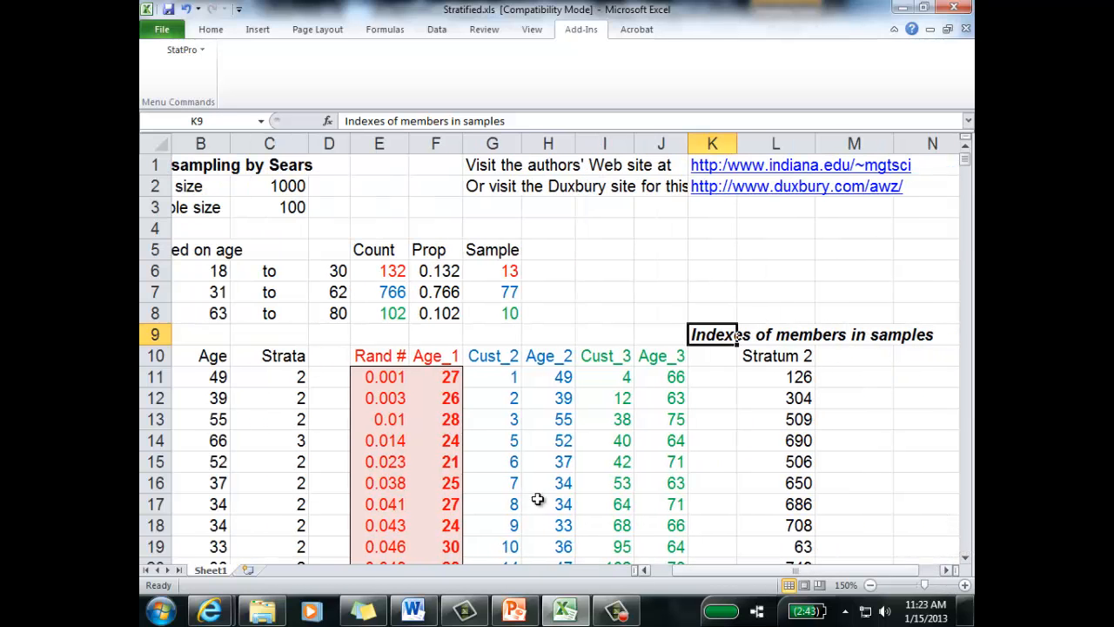
click(363, 352)
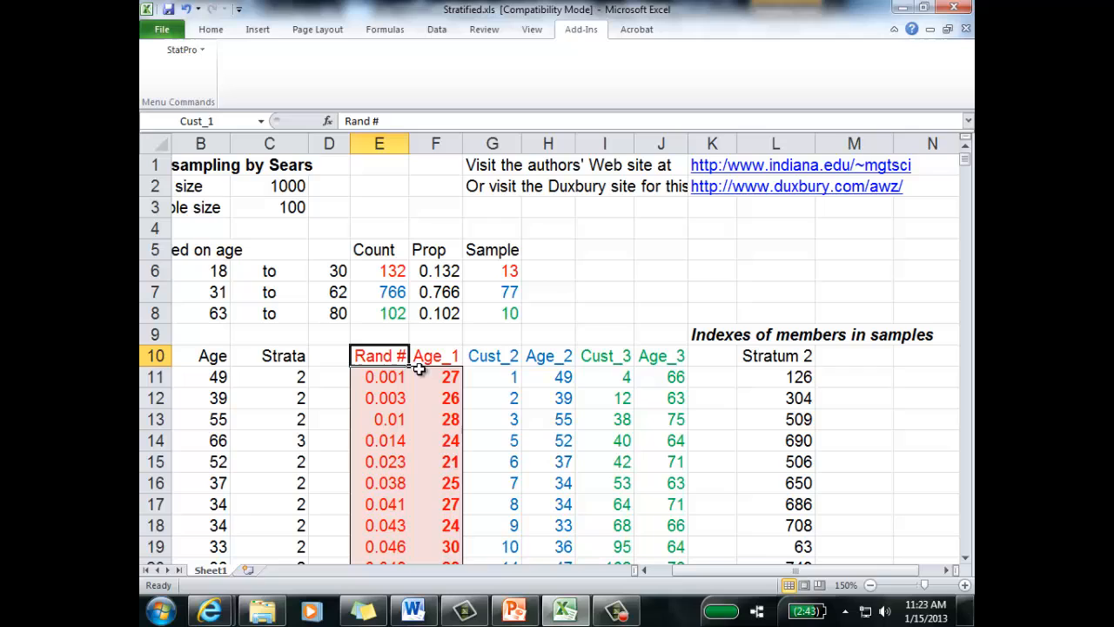
click(846, 383)
click(798, 383)
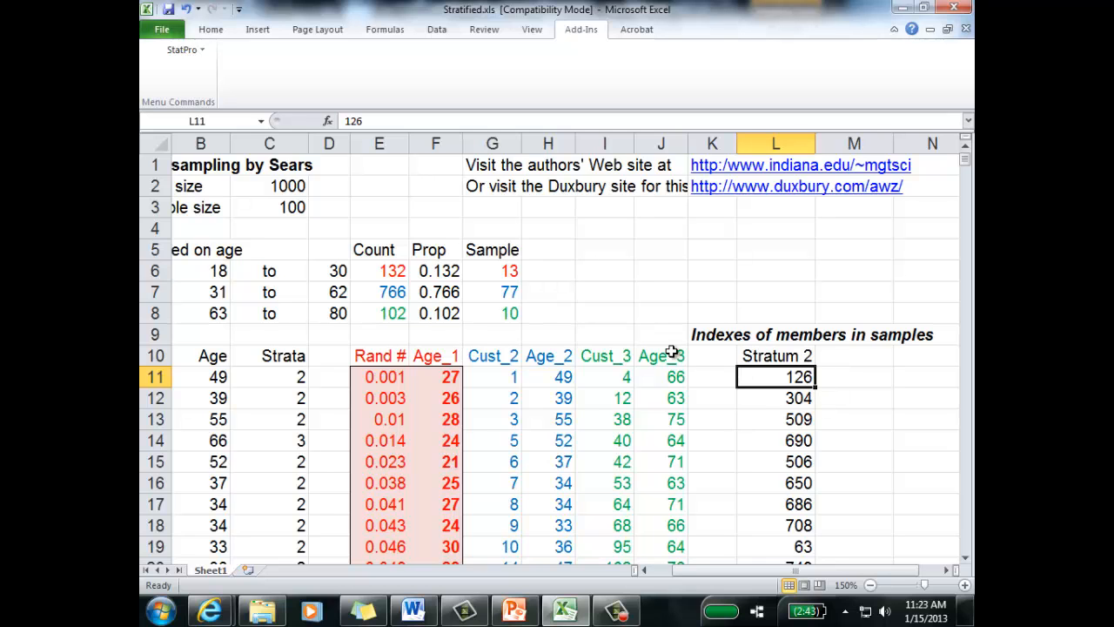
drag(524, 372, 552, 462)
scroll(604, 392, up, 15)
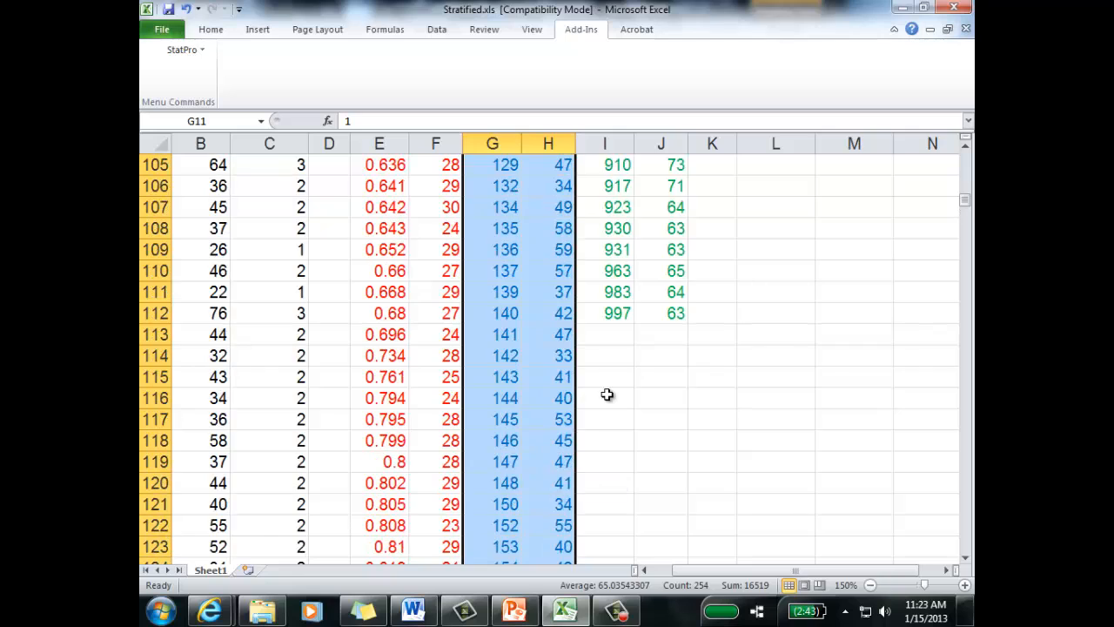
scroll(609, 397, up, 20)
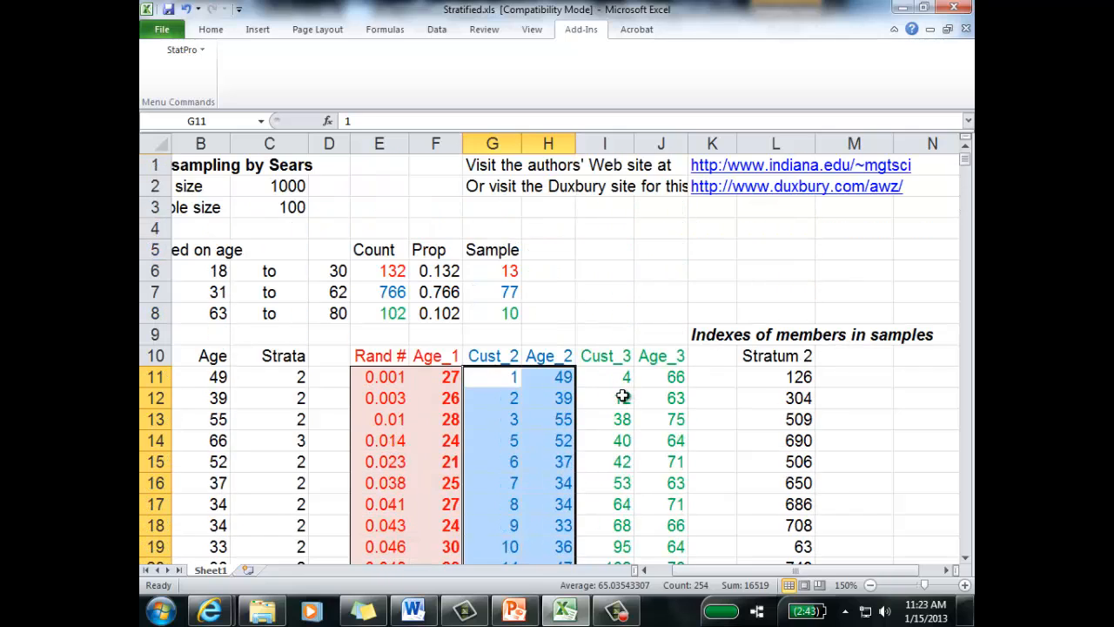
click(801, 376)
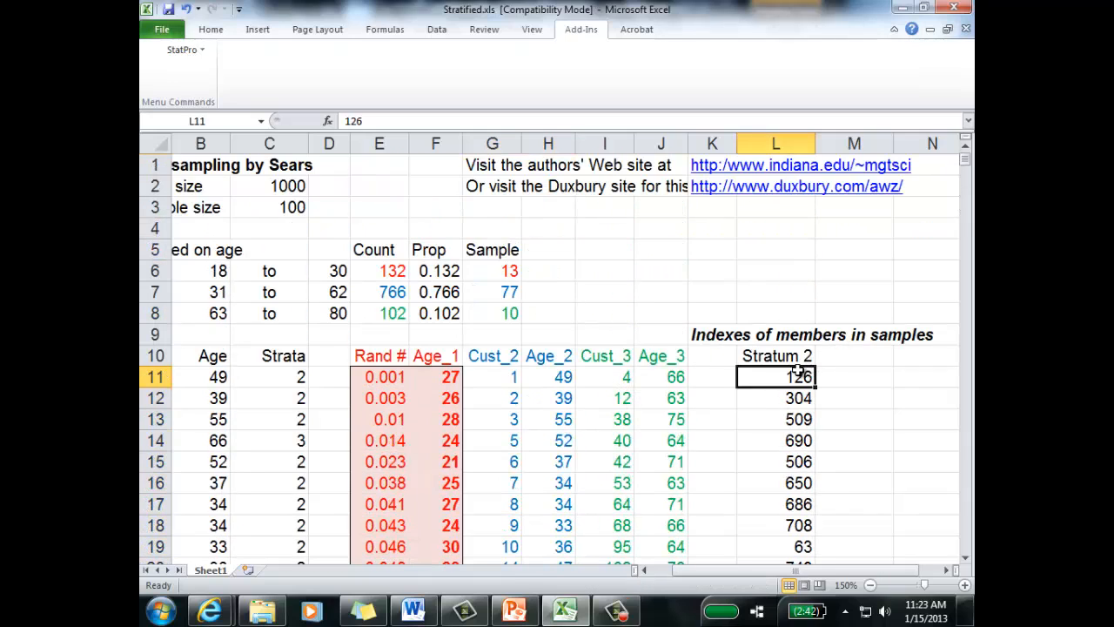
Step: Rename the Cust_2 header in G10 as "Index" and the Cust_3 header in I10 as "Index #"
click(503, 361)
text(Inde)
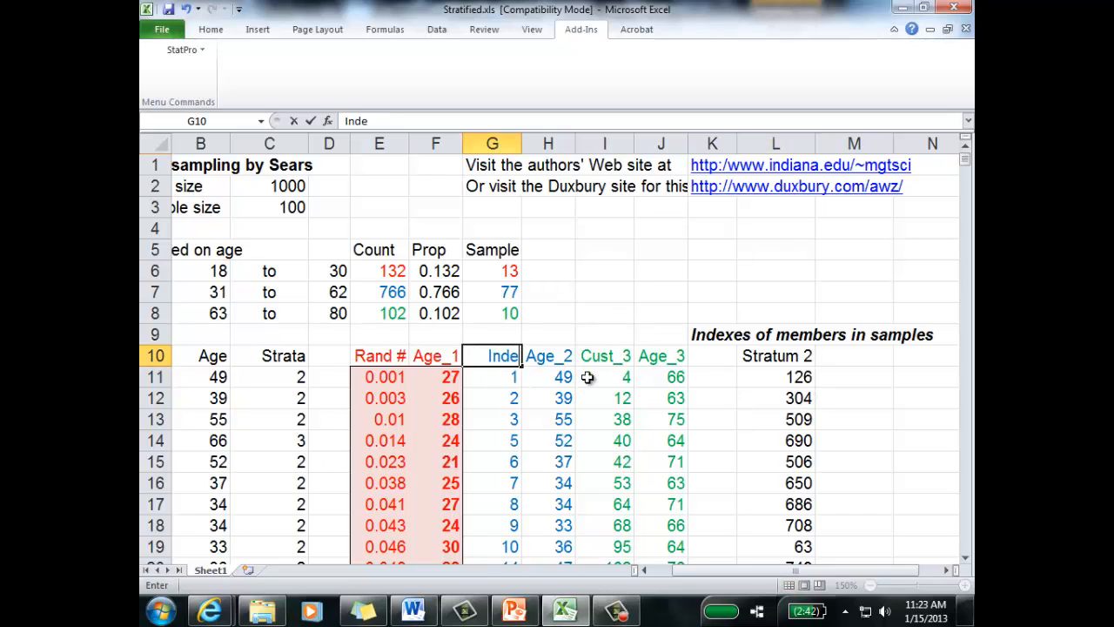
text(x)
key(Tab)
key(Tab)
text(In)
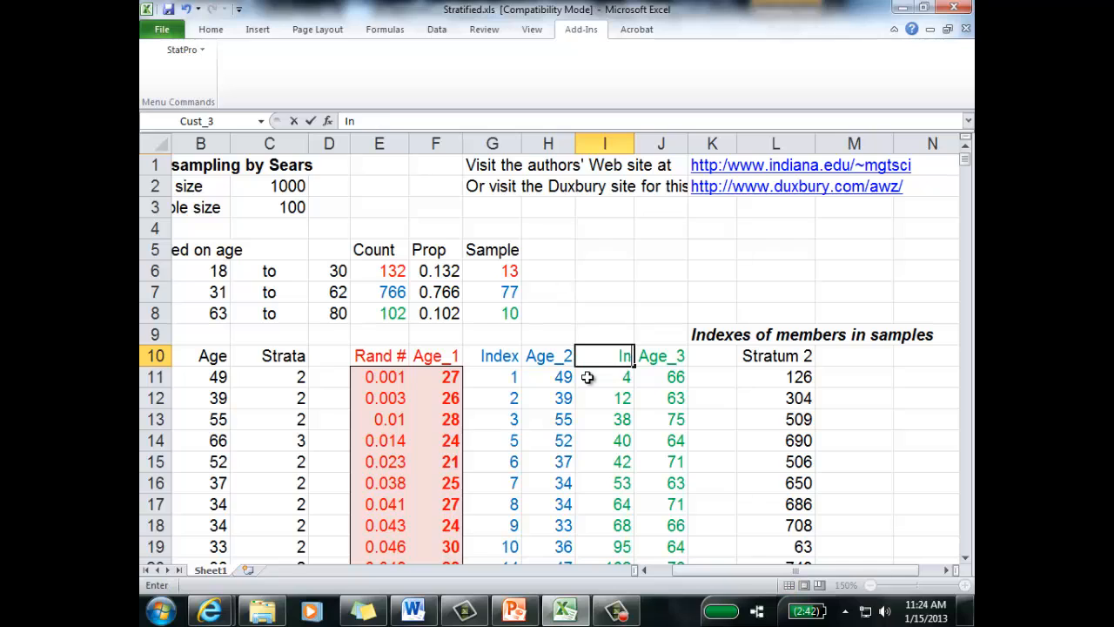
text(dex #)
Step: Change the Stratum 2 index header in G10 to "Index #"
key(Left)
key(Left)
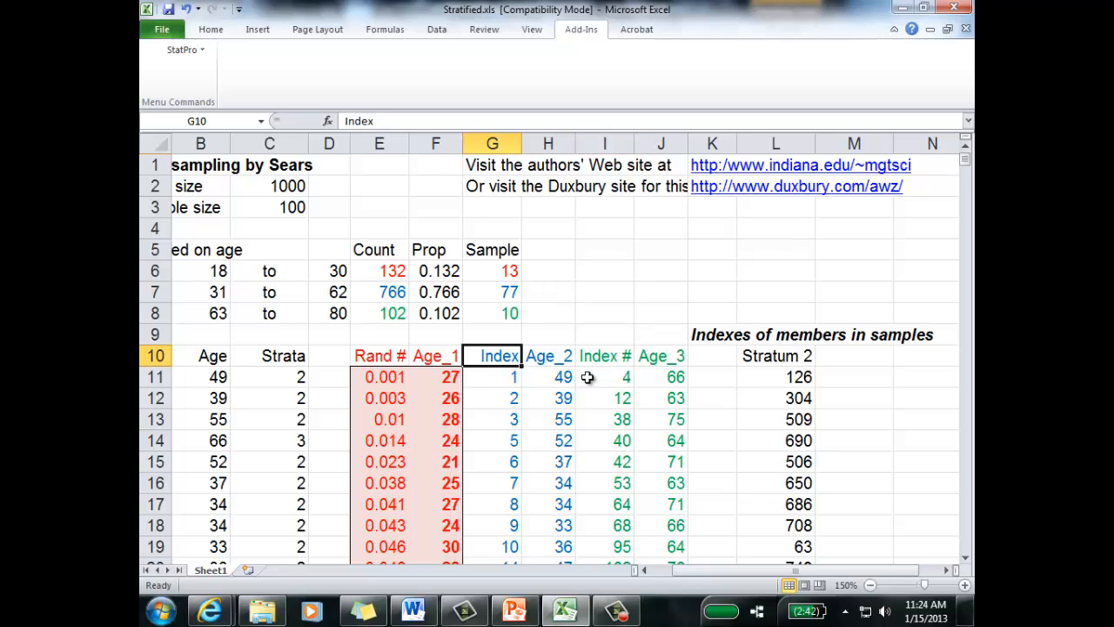
key(Left)
key(Right)
text(Inde)
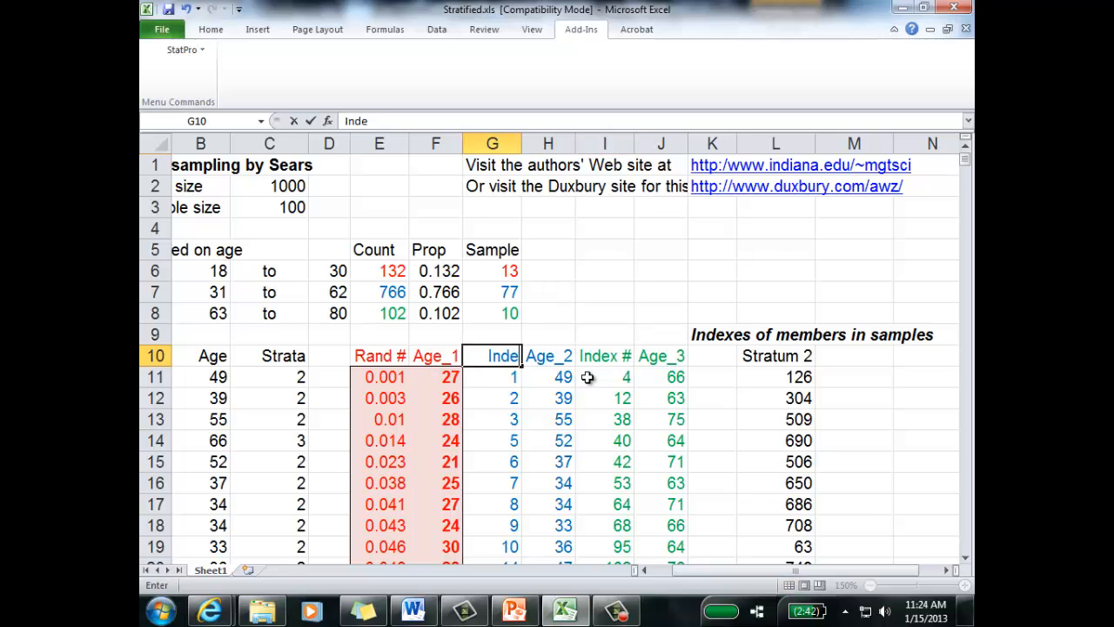
text(x #)
key(Return)
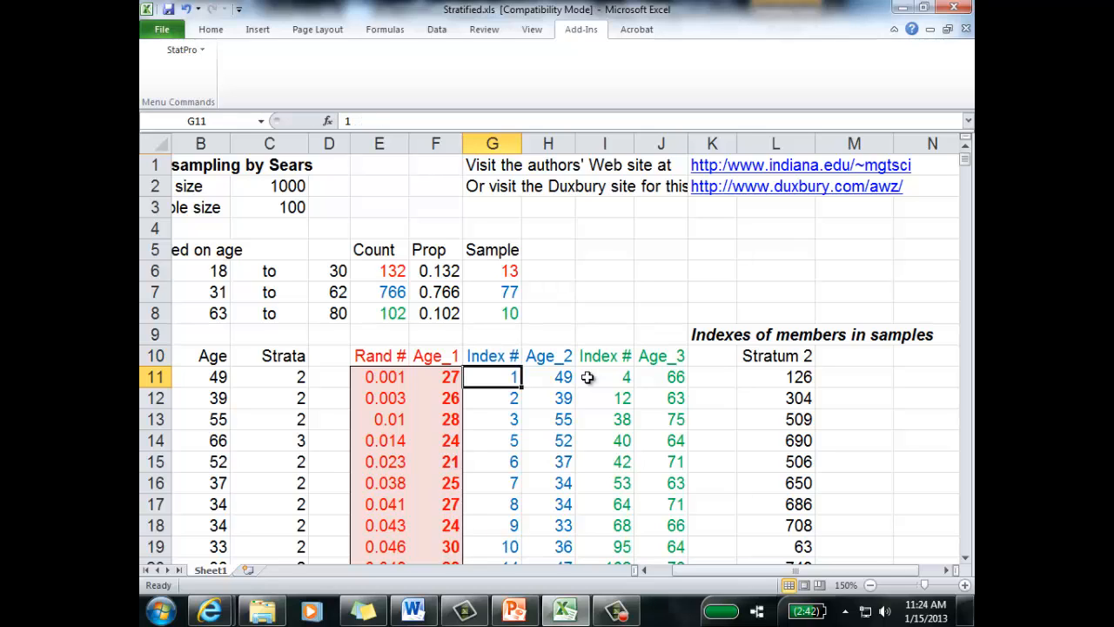
Step: Renumber the Stratum 2 index column consecutively by filling the series 1, 2 in G11:G12 down to G776
click(504, 394)
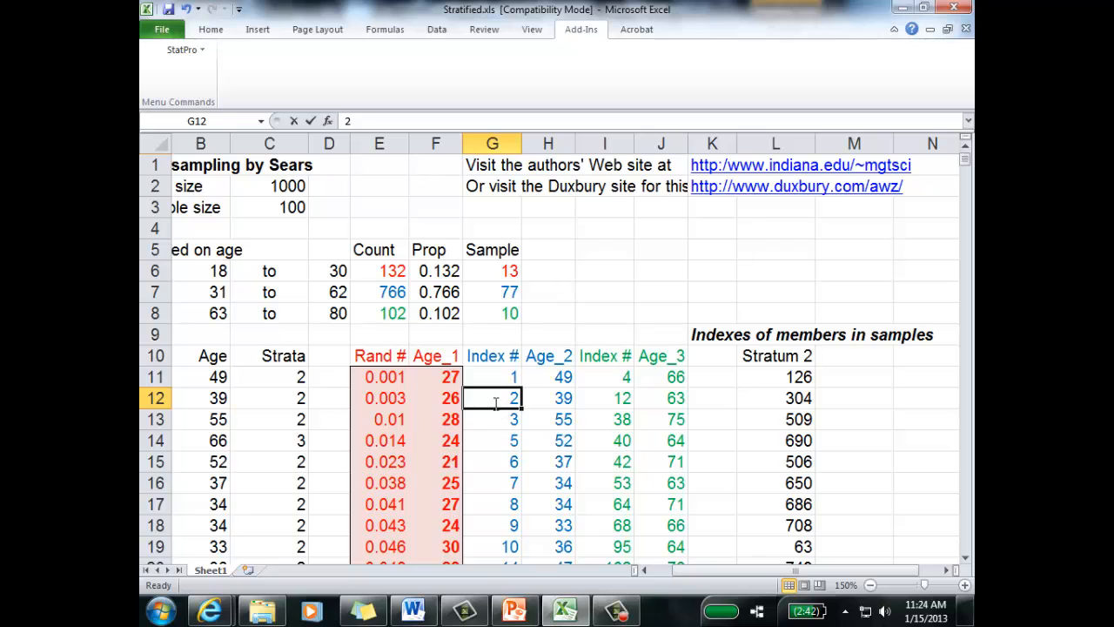
click(494, 418)
click(501, 385)
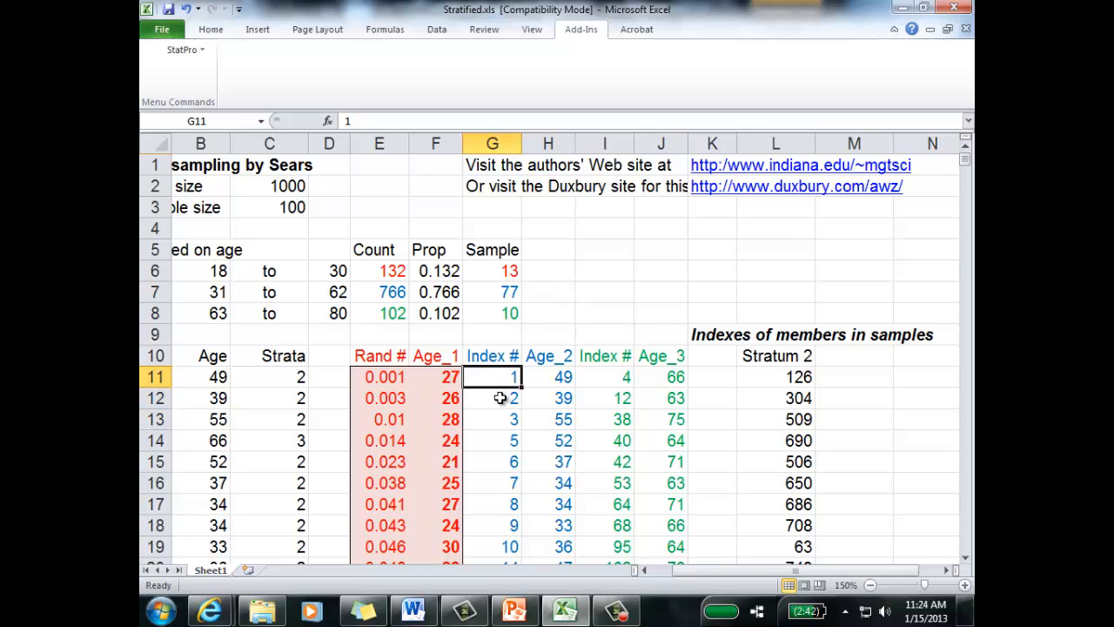
drag(501, 398, 516, 415)
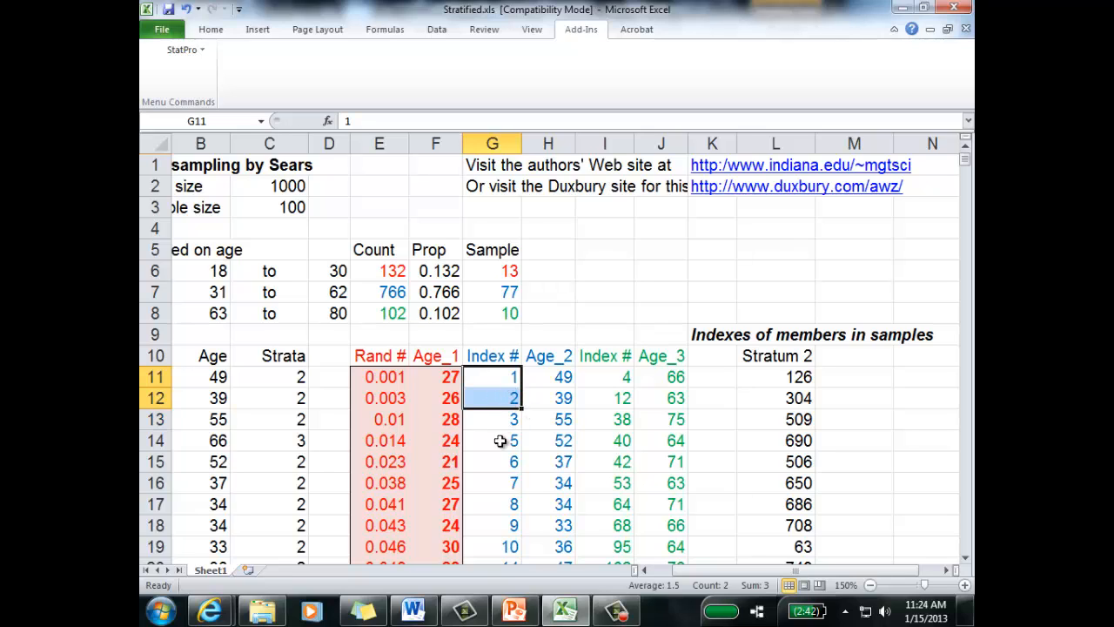
double_click(522, 407)
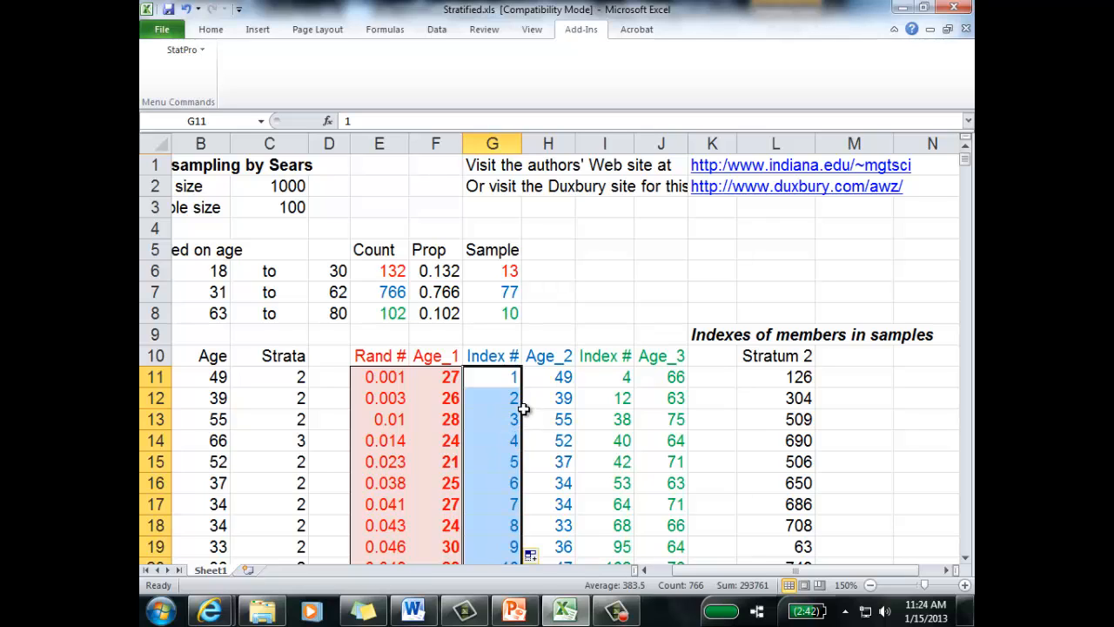
click(516, 377)
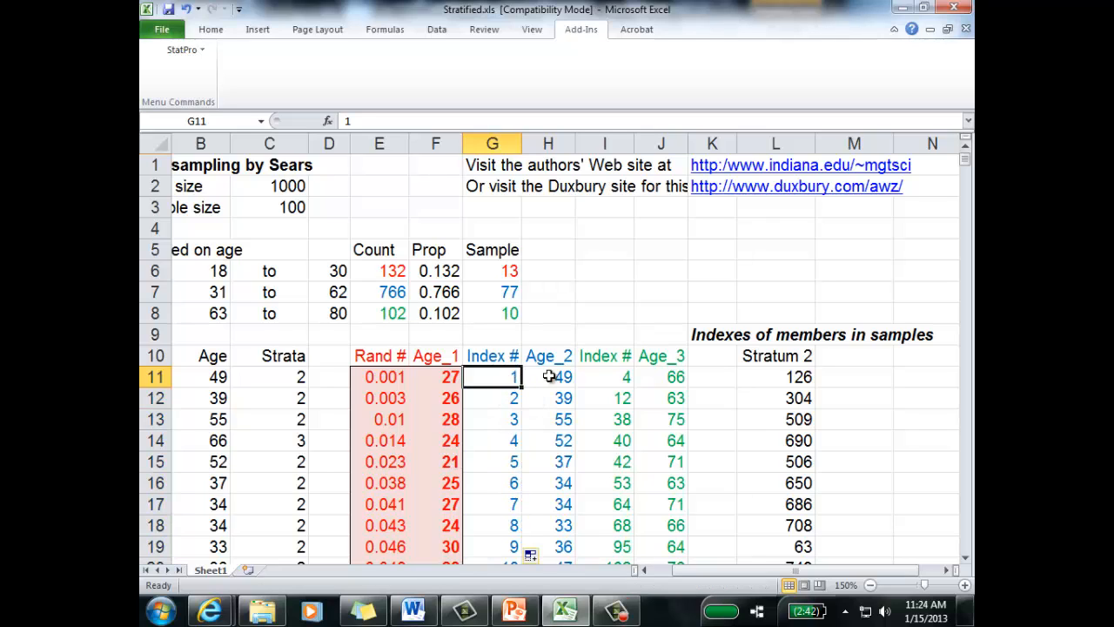
click(774, 376)
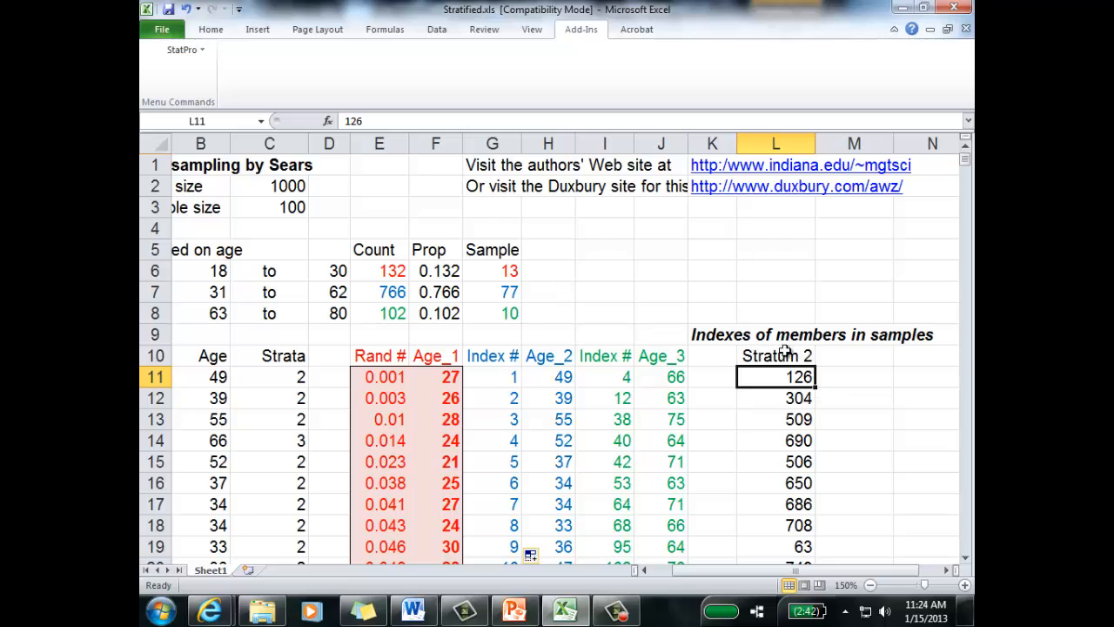
Step: Repeat the series fill from G11:G12 down the Stratum 2 index column and check the numbering further down
drag(491, 376, 514, 402)
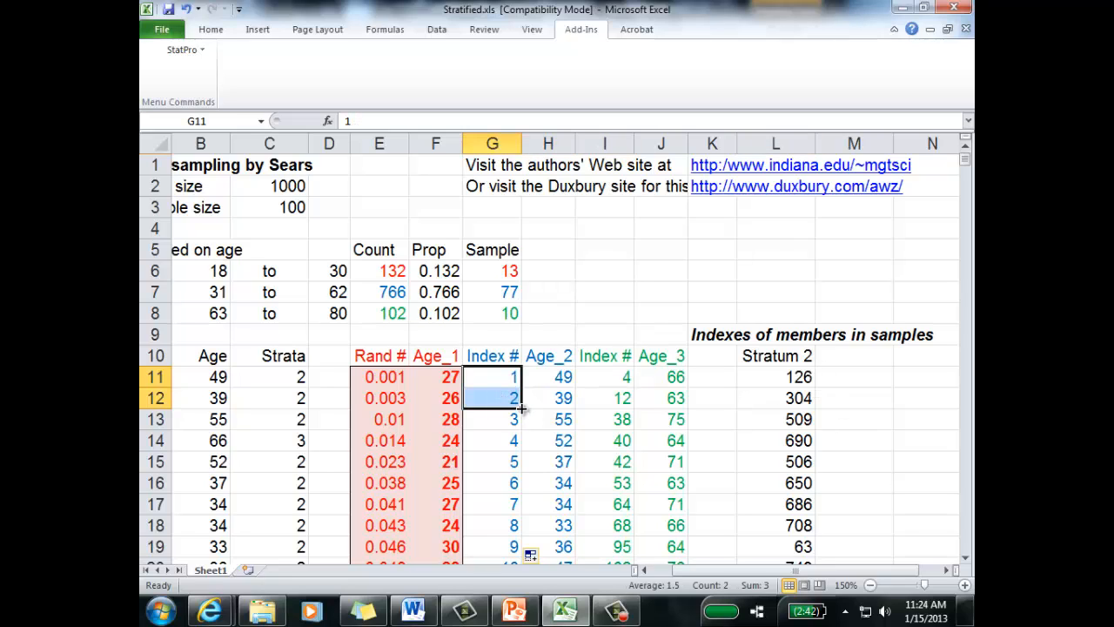
double_click(522, 407)
scroll(539, 444, down, 15)
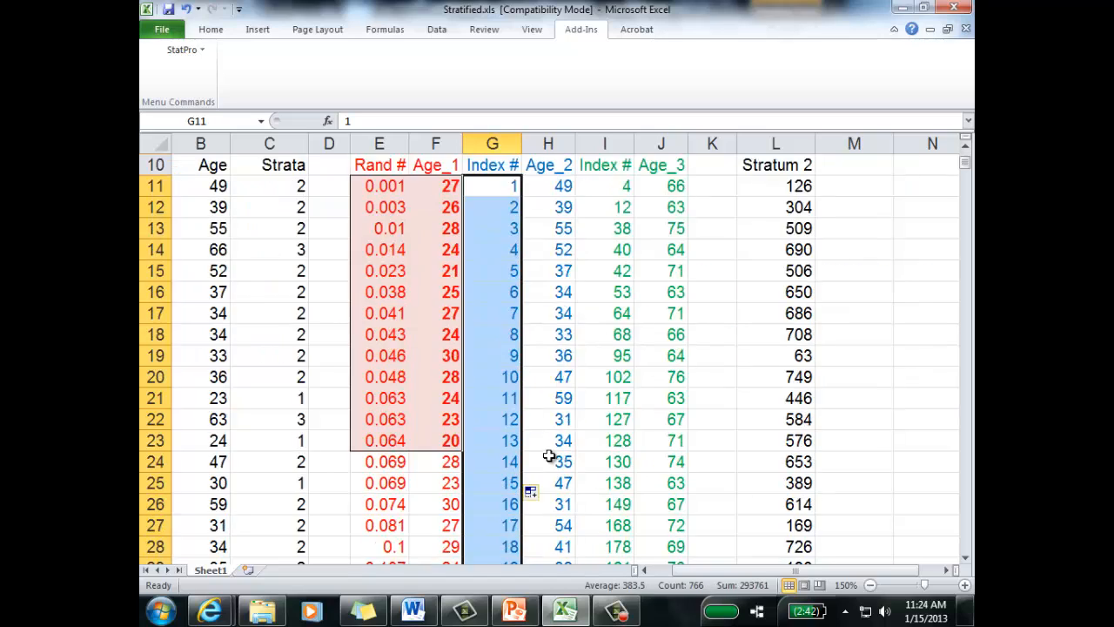
scroll(544, 463, down, 20)
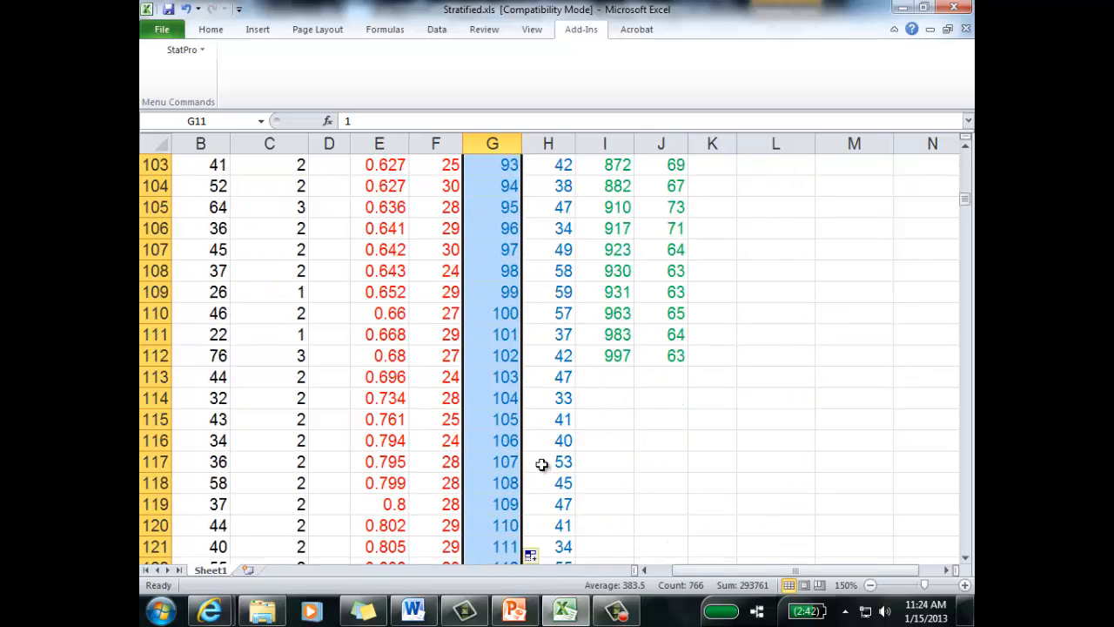
Step: Find index 126 in the Stratum 2 list and check the age beside it in the Age_2 column
scroll(540, 460, down, 7)
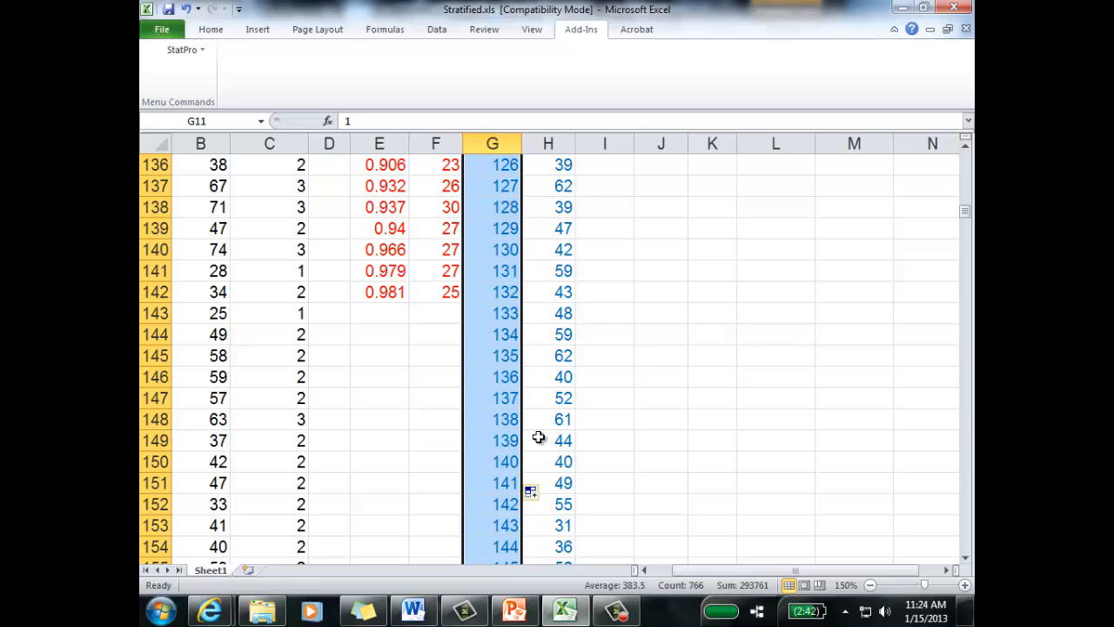
scroll(531, 391, up, 1)
click(515, 229)
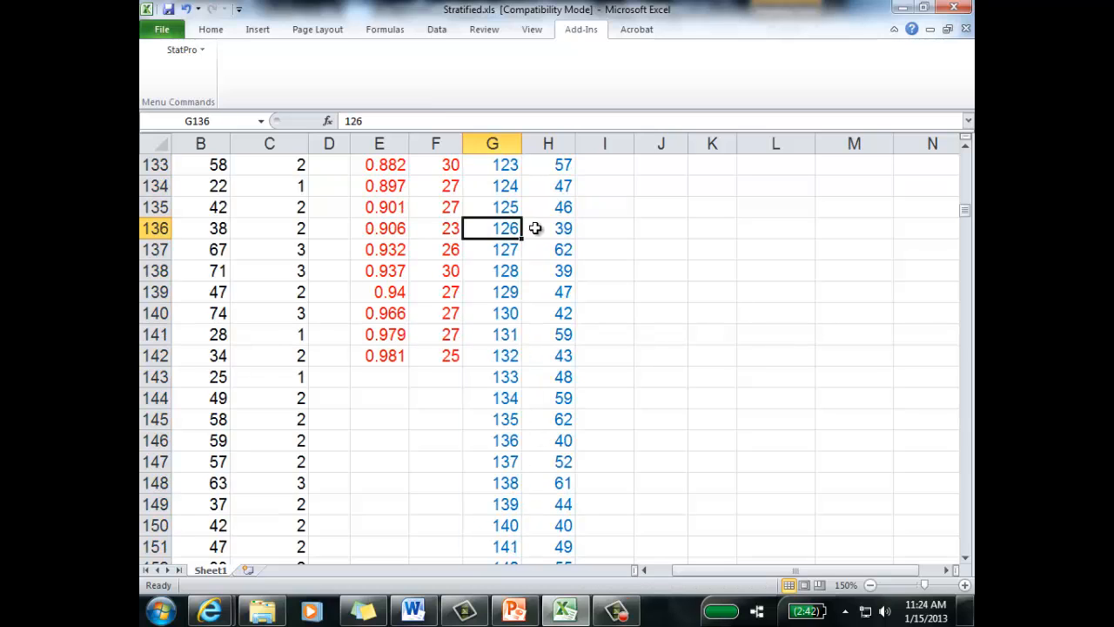
click(540, 232)
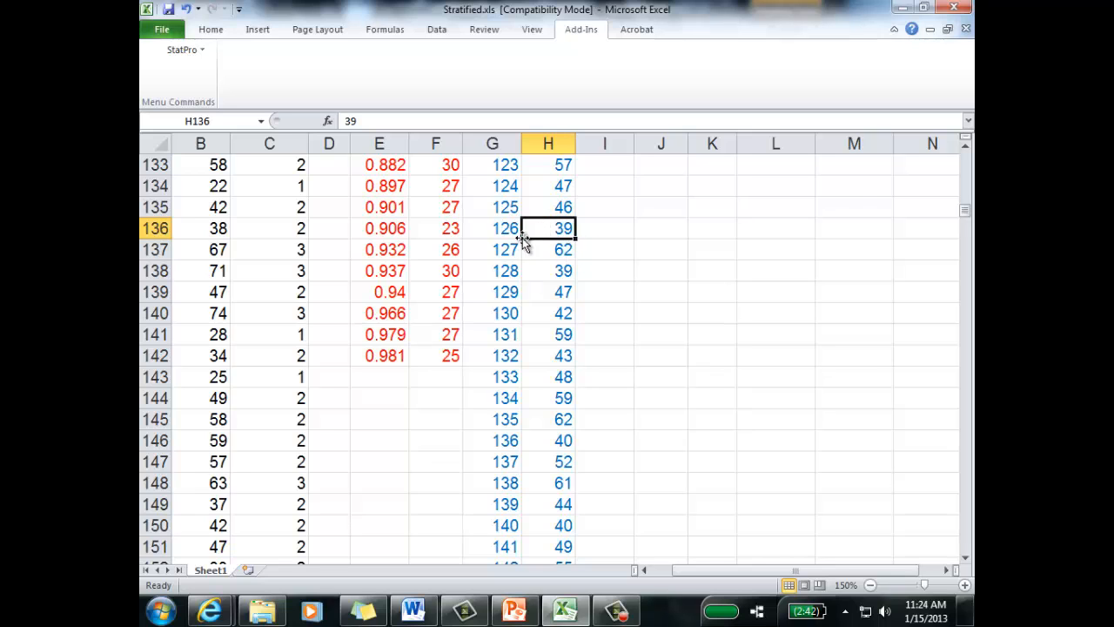
scroll(658, 339, up, 20)
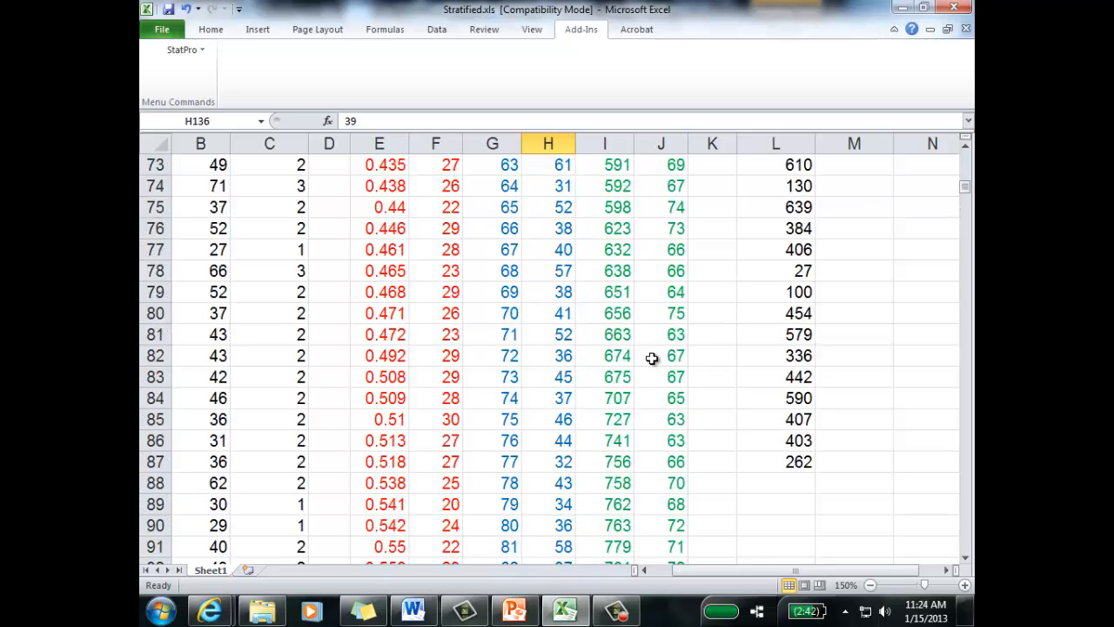
scroll(659, 348, up, 5)
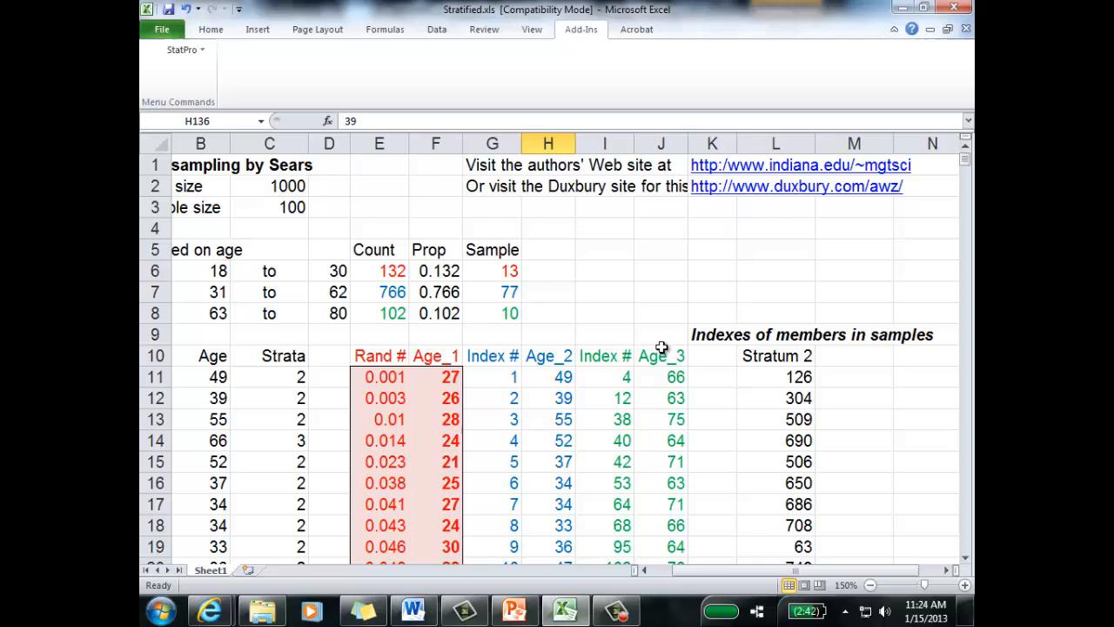
Step: Start a VLOOKUP formula in M11 with L11 as lookup value and the Stratum 2 index and age range, Data, as table
click(848, 377)
text(=vloo)
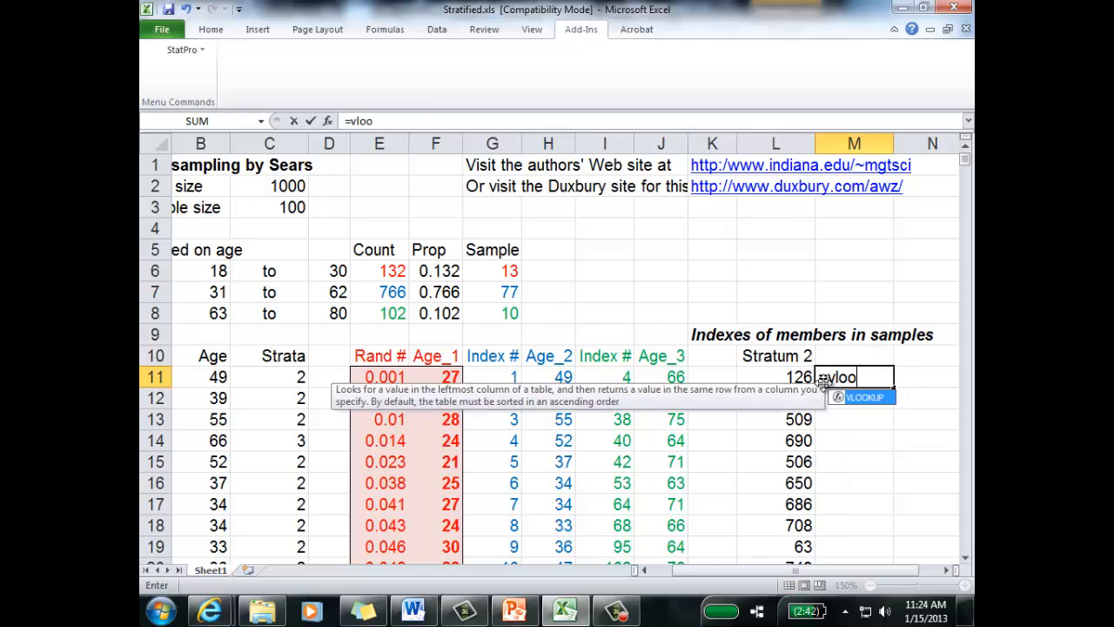
text(kup()
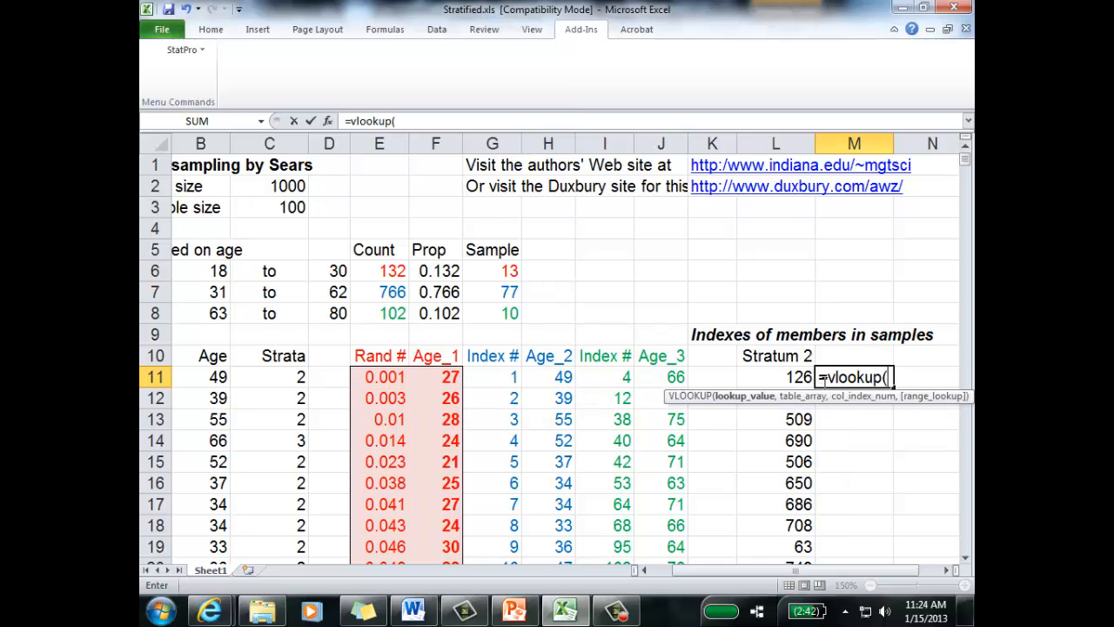
click(776, 377)
text(,)
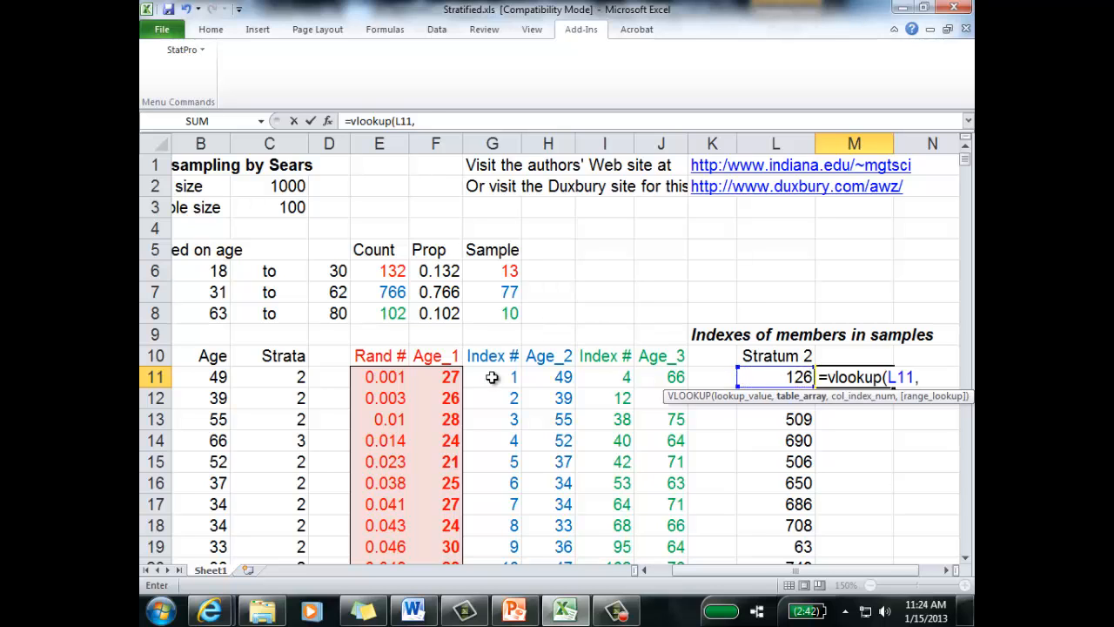
drag(493, 377, 562, 421)
scroll(635, 374, up, 20)
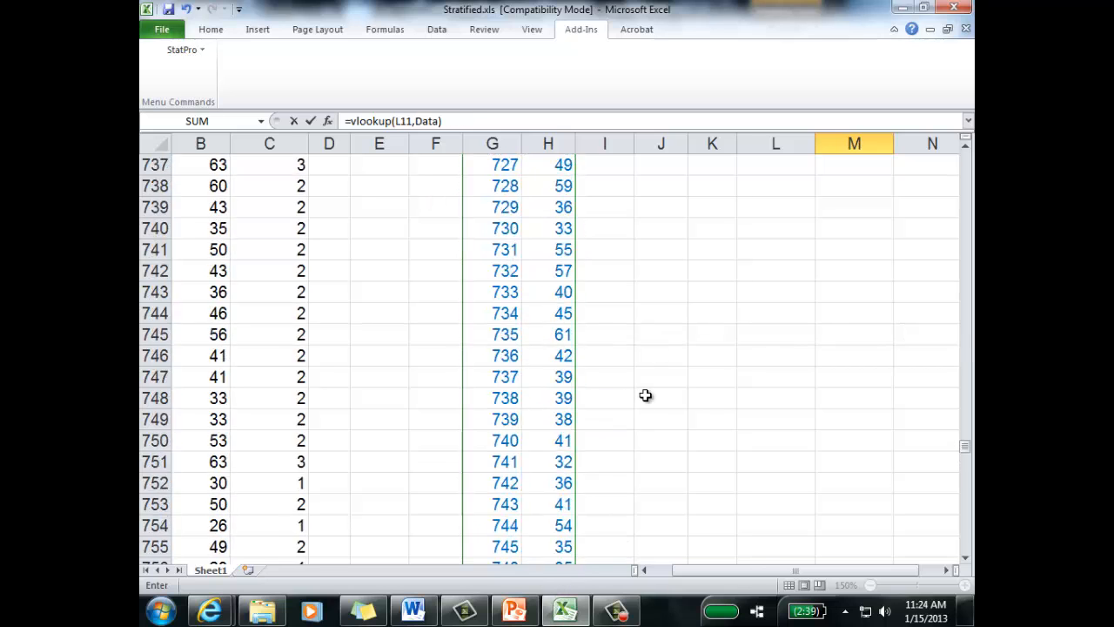
drag(964, 425, 966, 153)
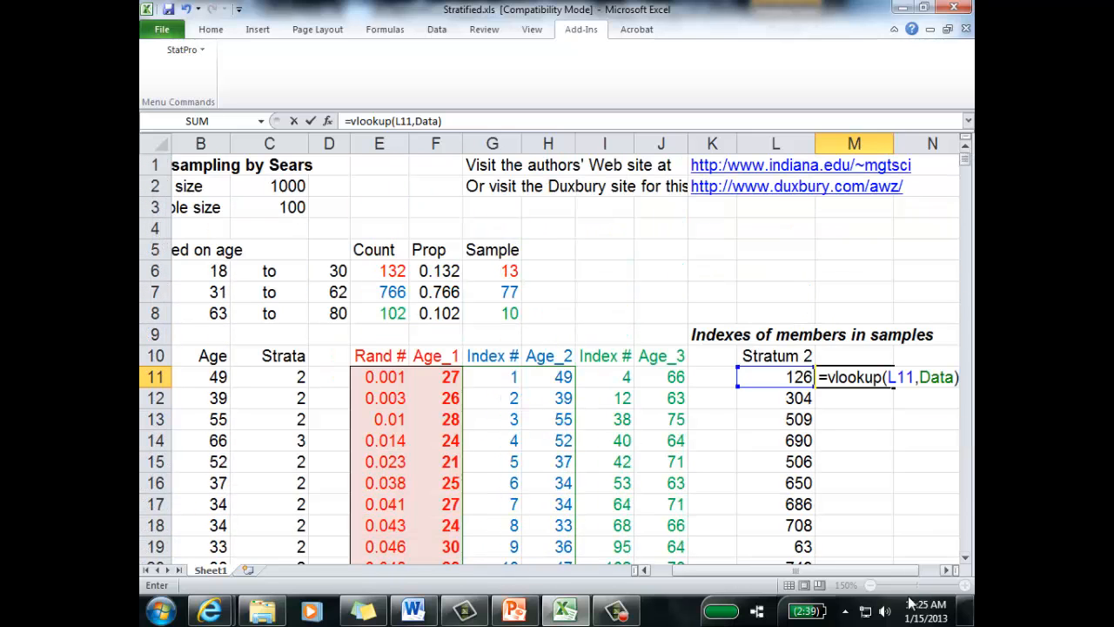
Step: Complete the M11 lookup with column index 2 and range lookup 0, giving =VLOOKUP(L11,Data,2,0)
click(946, 570)
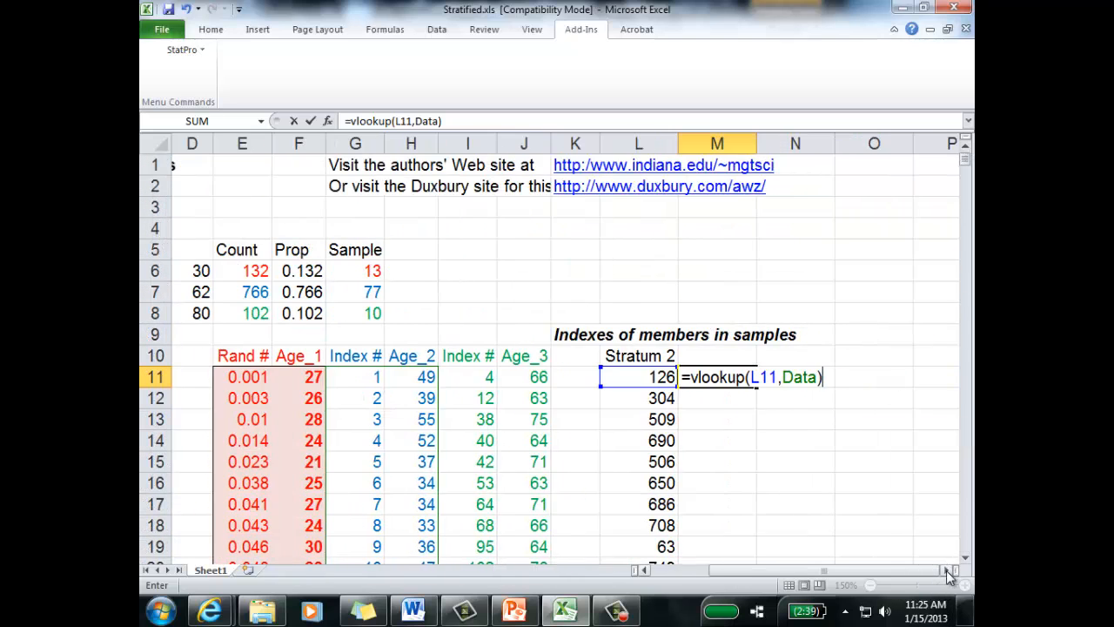
click(719, 377)
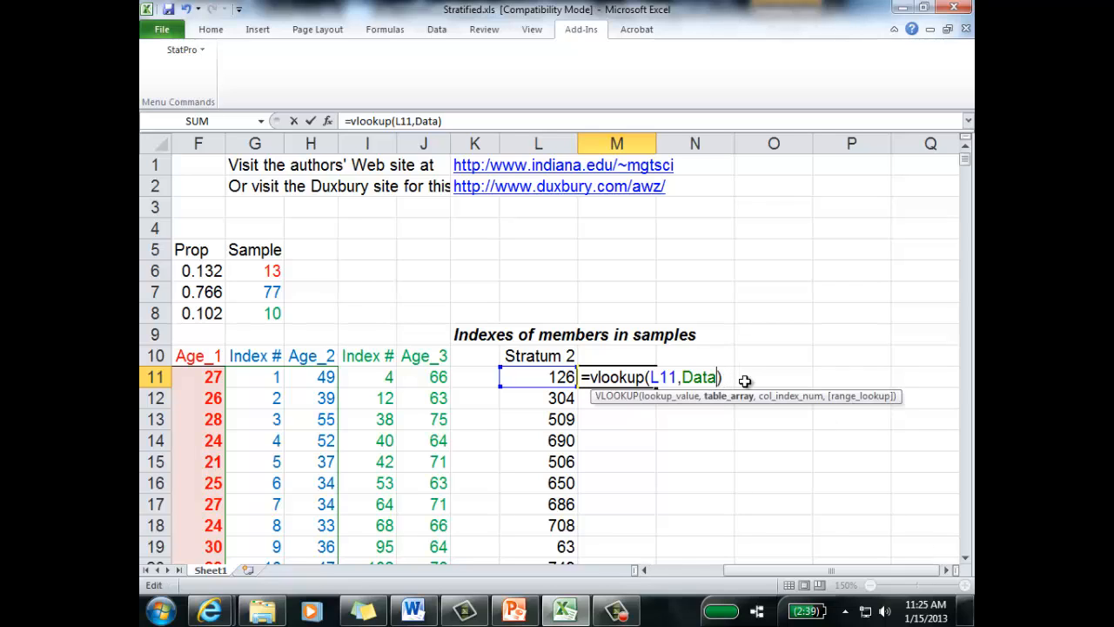
text(,)
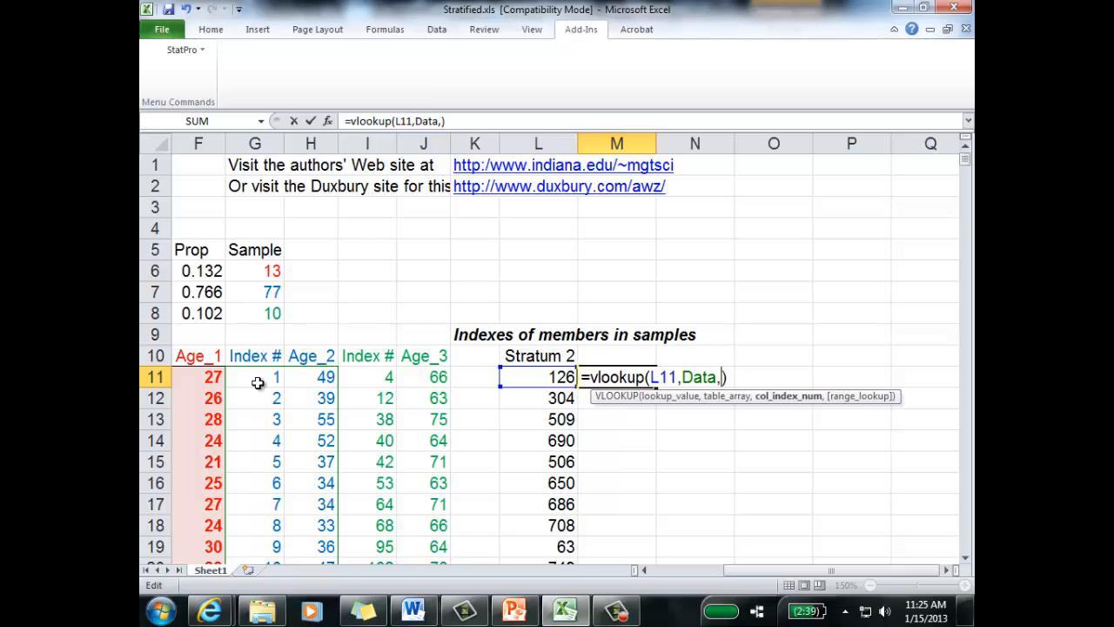
text(2,0)
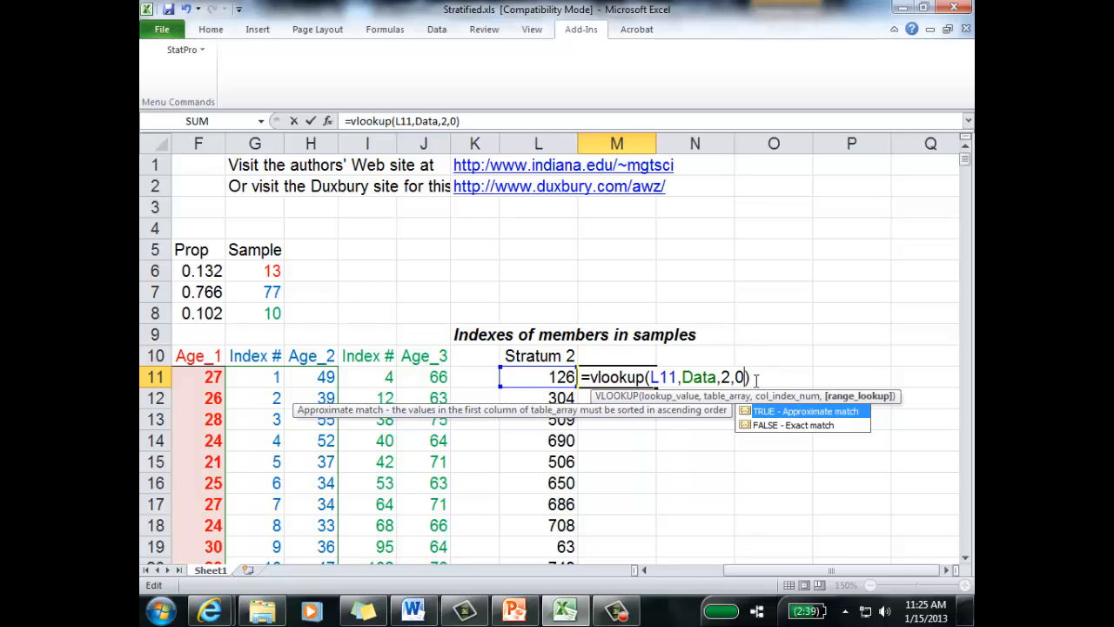
key(Return)
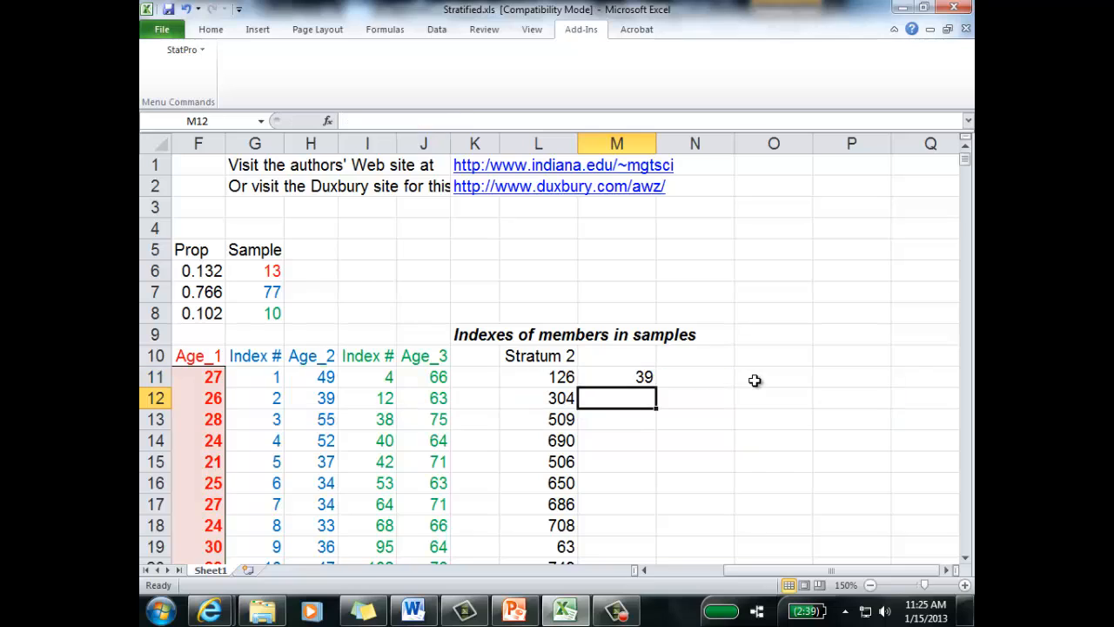
Step: Compare the M11 lookup result with the age listed for index 126 in the Stratum 2 data
key(Up)
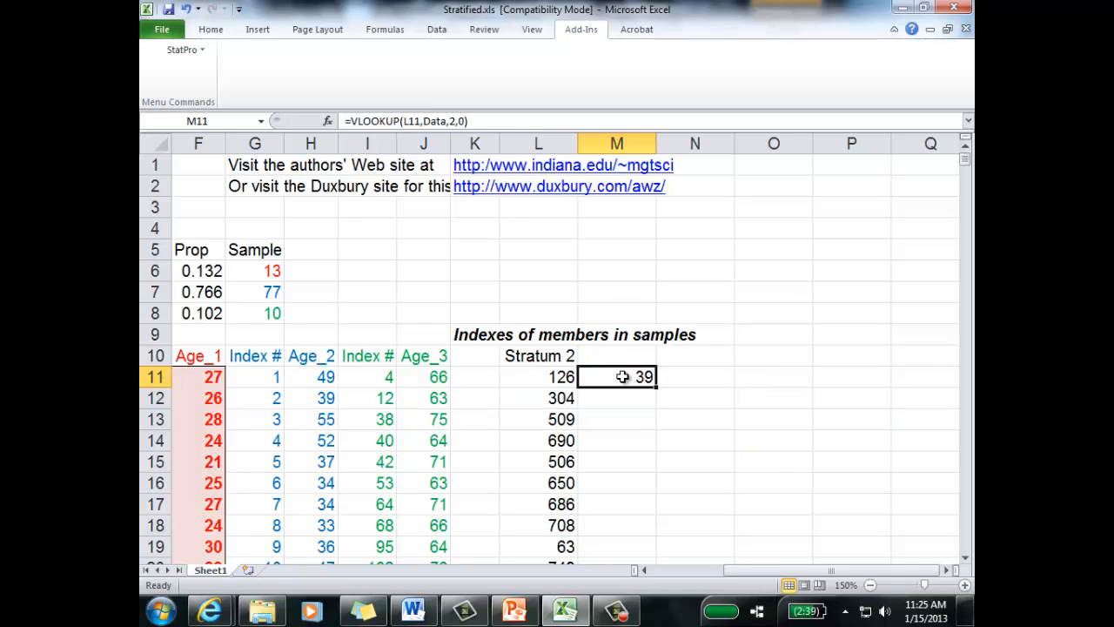
click(565, 380)
scroll(358, 426, down, 7)
scroll(359, 439, down, 20)
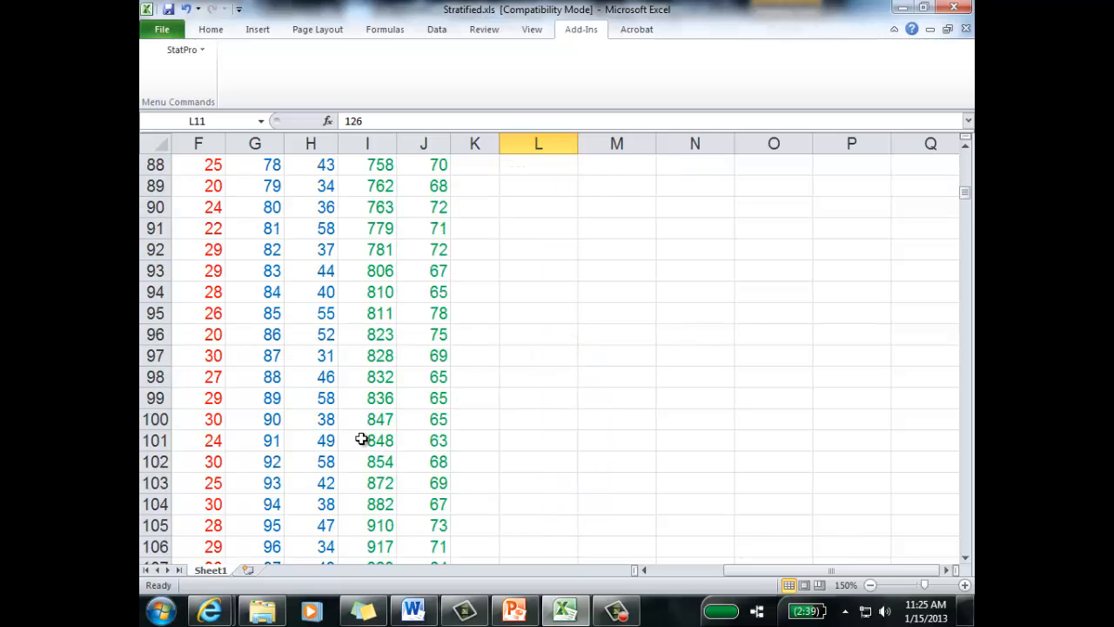
click(309, 417)
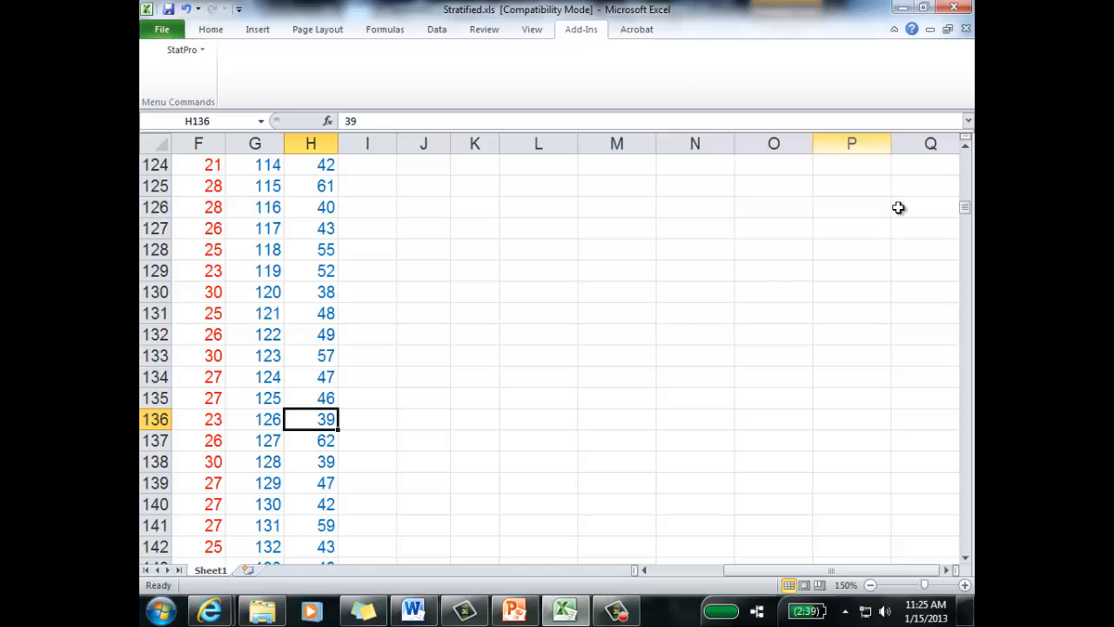
drag(966, 211, 966, 155)
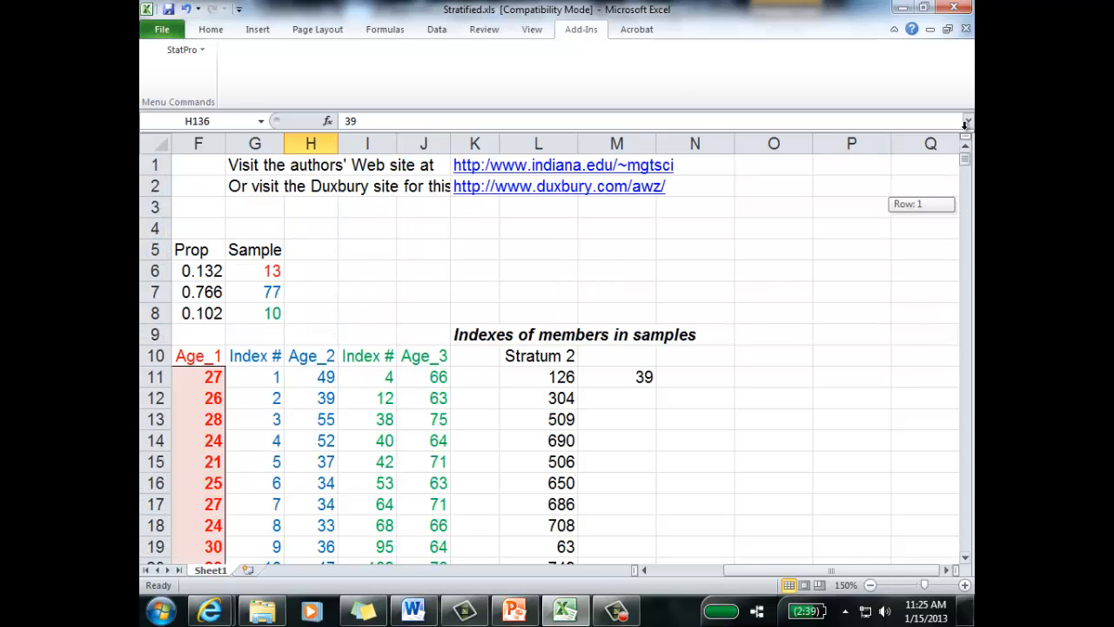
Step: Fill the M11 lookup formula down column M and clear the surplus cells M88:M1010 below the sampled indexes
click(640, 374)
double_click(657, 390)
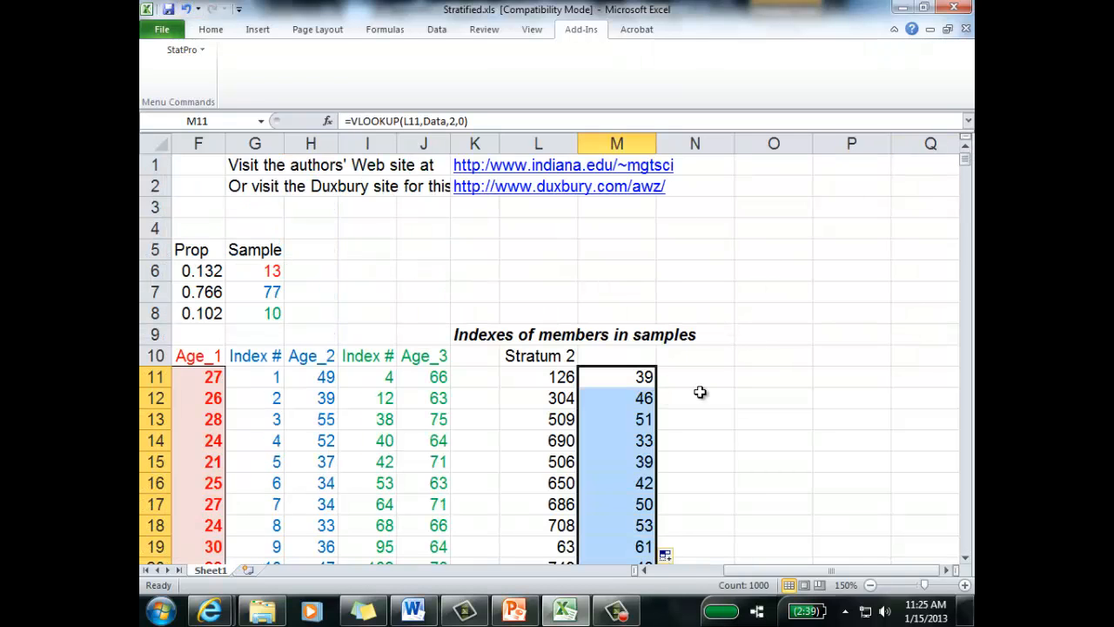
scroll(699, 391, down, 20)
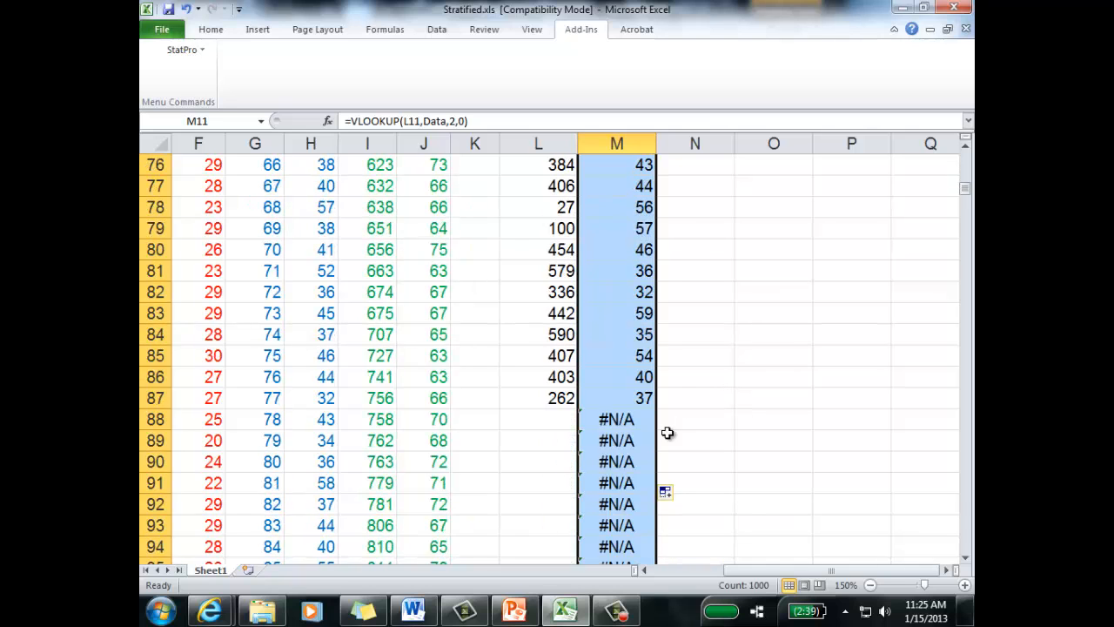
click(635, 419)
key(ctrl+shift+Down)
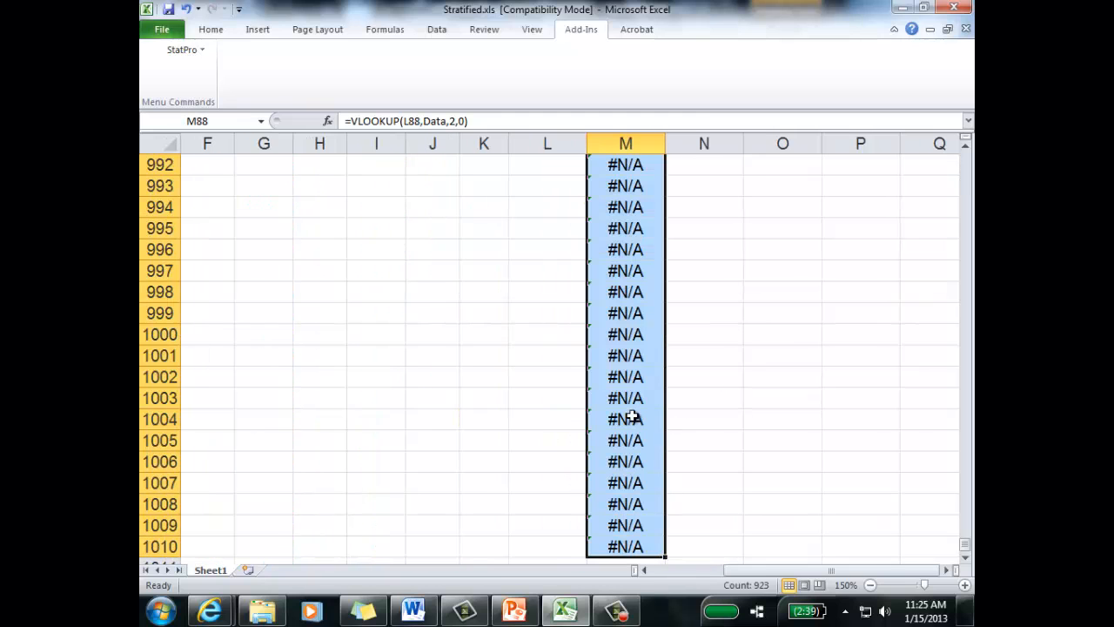
key(Delete)
key(ctrl+BackSpace)
scroll(670, 344, up, 20)
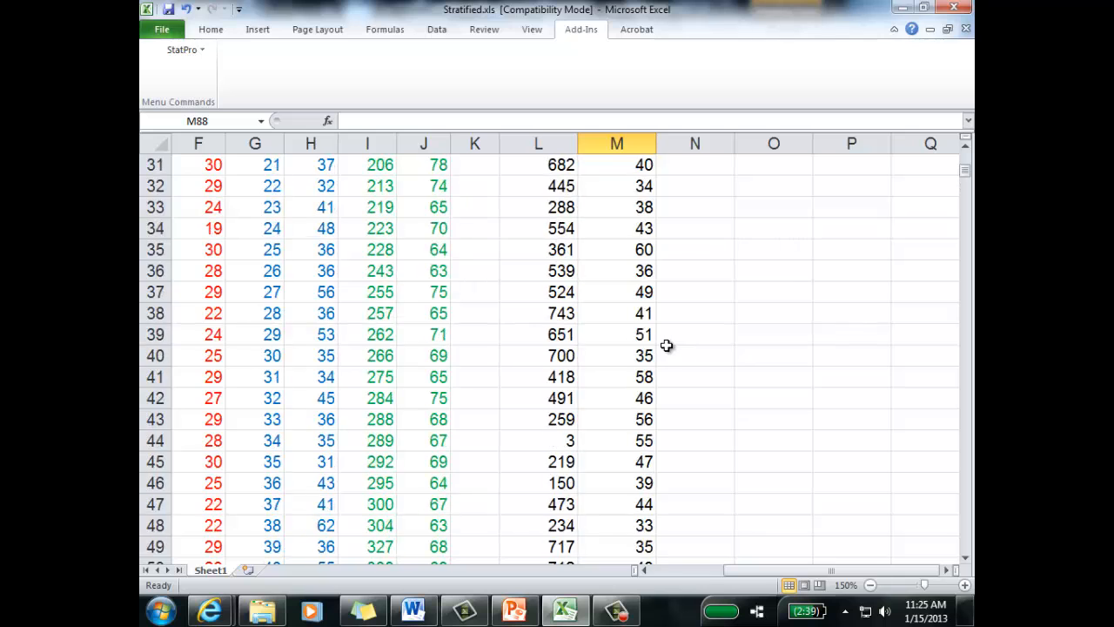
Step: Set the font color of the sampled indexes and ages in L11:M87 to blue
click(549, 247)
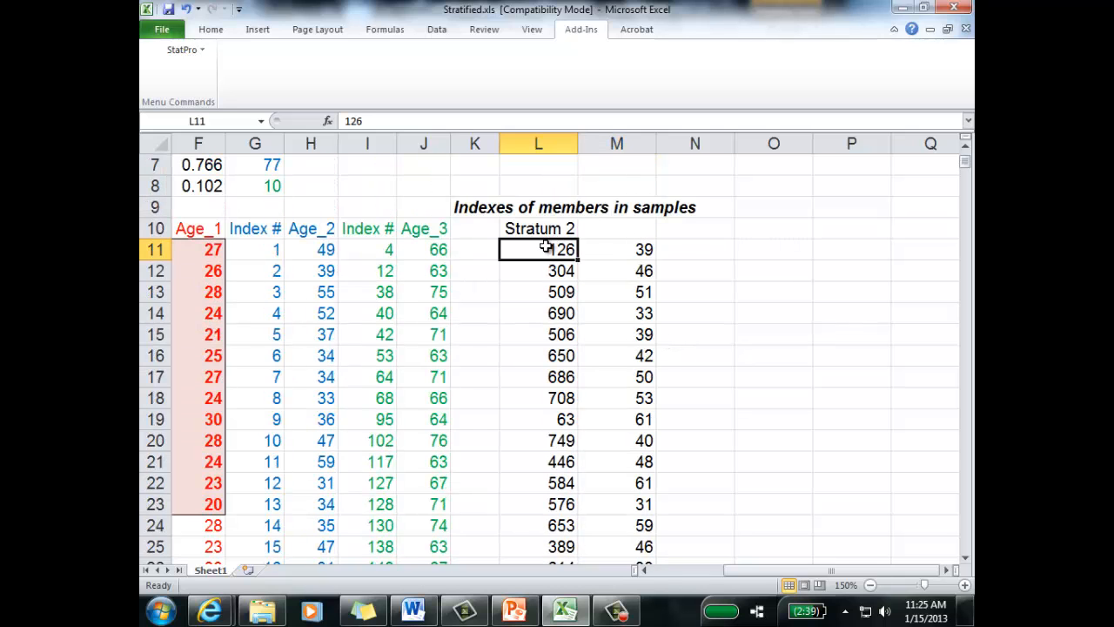
key(shift+Right)
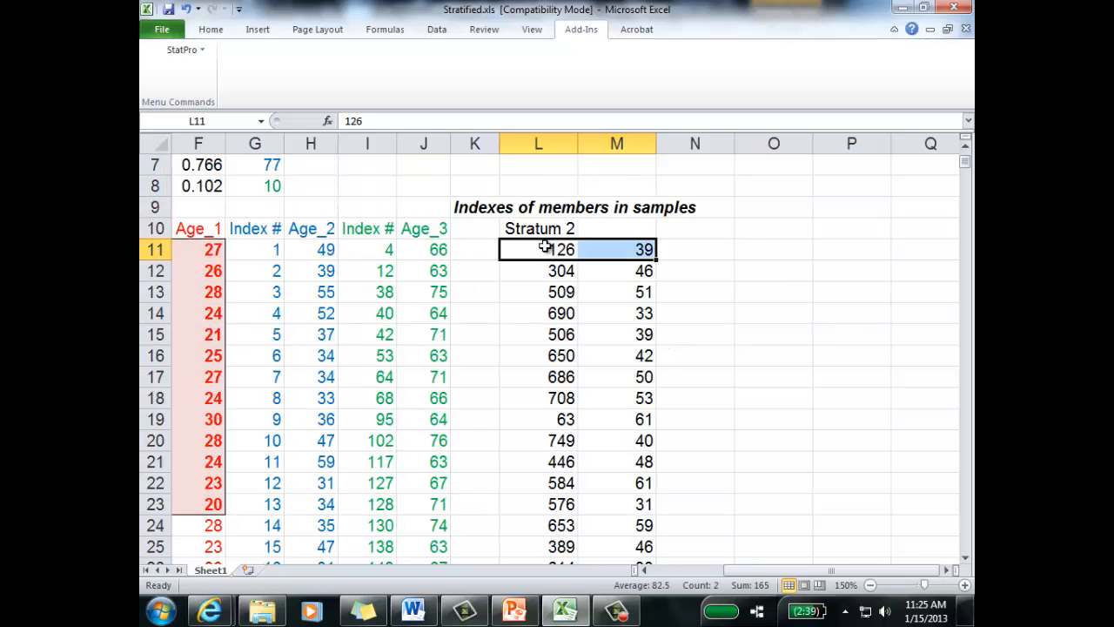
key(ctrl+shift+Down)
click(218, 32)
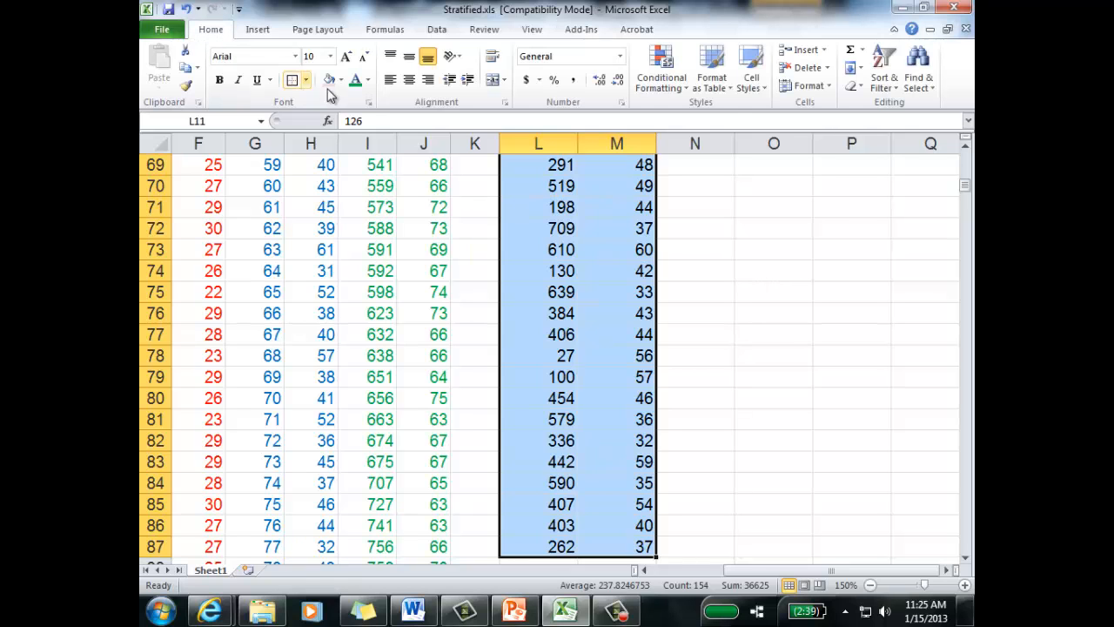
click(368, 79)
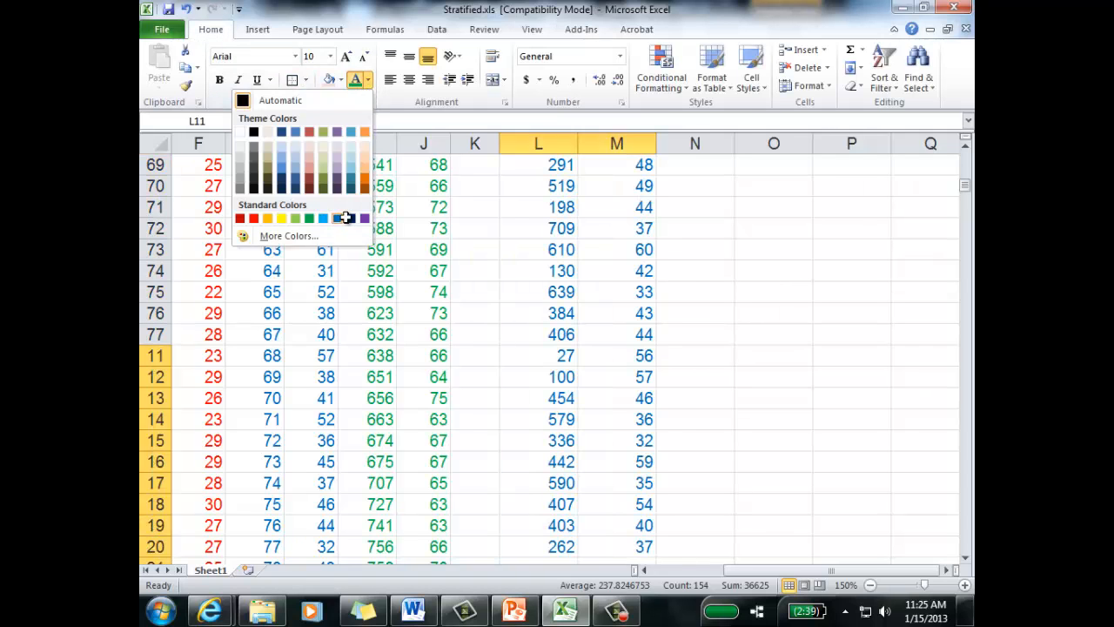
click(345, 218)
click(725, 322)
Step: Color the Stratum 2 header in L10 blue and delete the "Indexes of members in samples" heading in K9
click(544, 331)
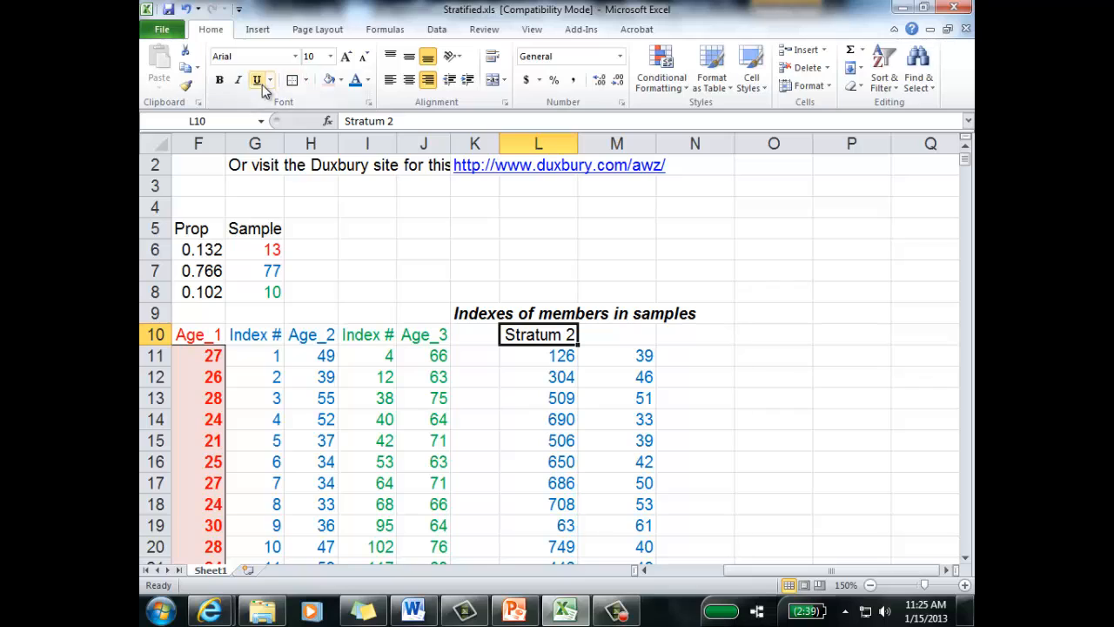
click(355, 79)
click(763, 394)
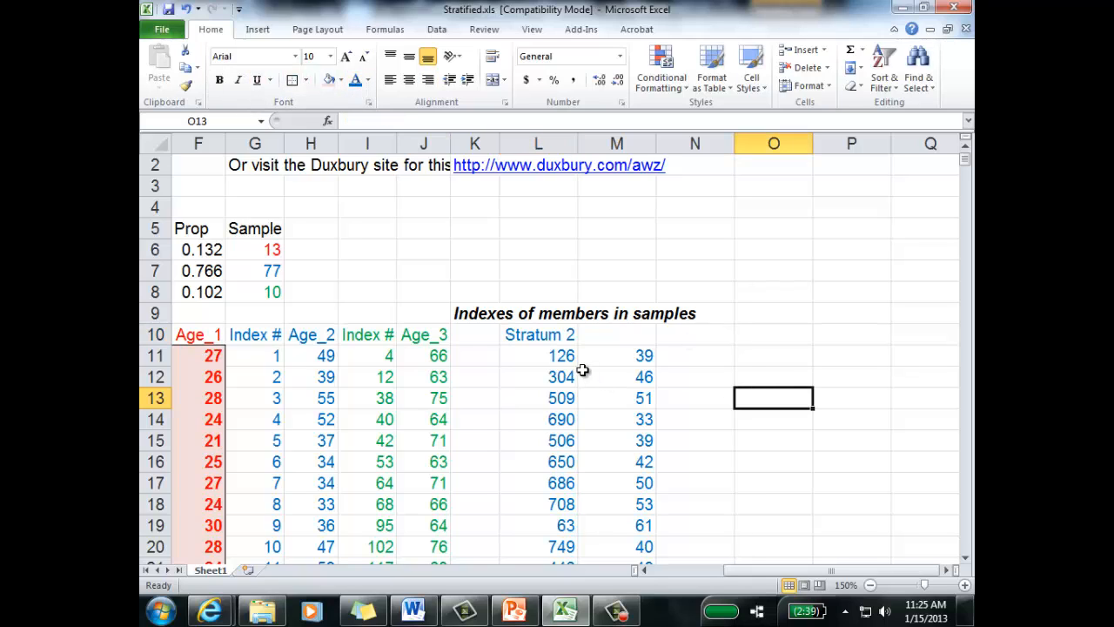
click(488, 317)
key(Delete)
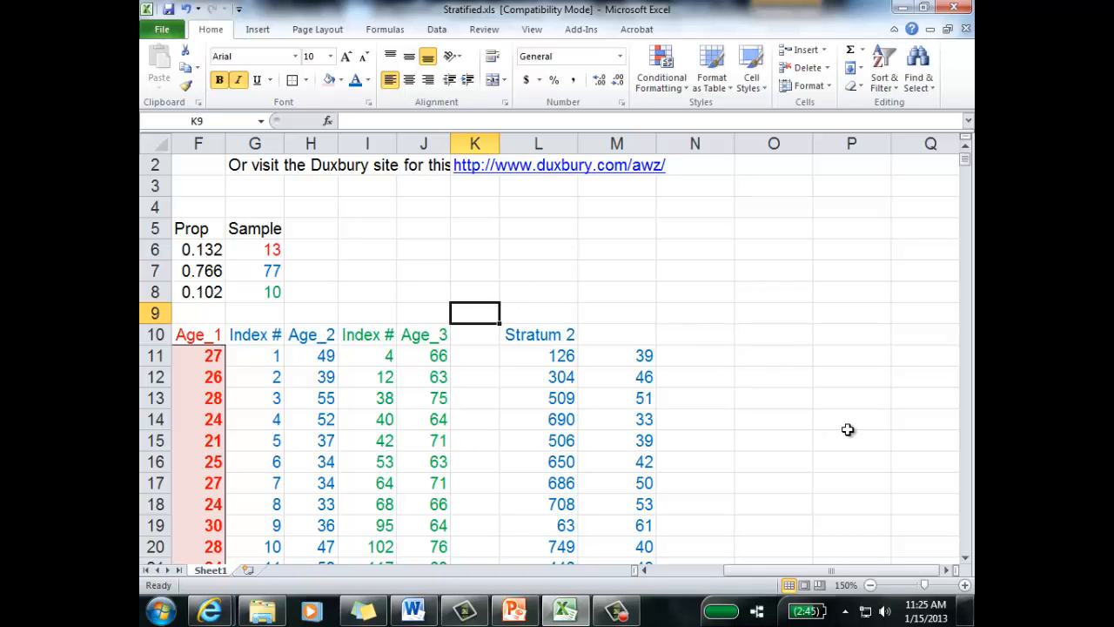
Step: Enter the label "Sample" in L3 above the Stratum 2 sample columns
click(277, 291)
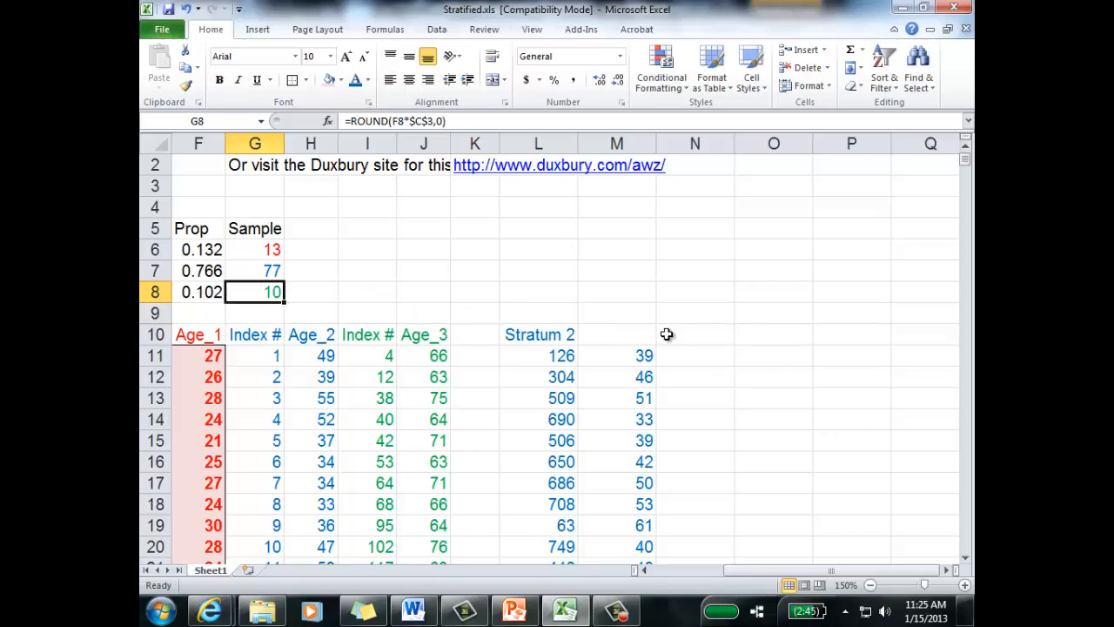
click(729, 338)
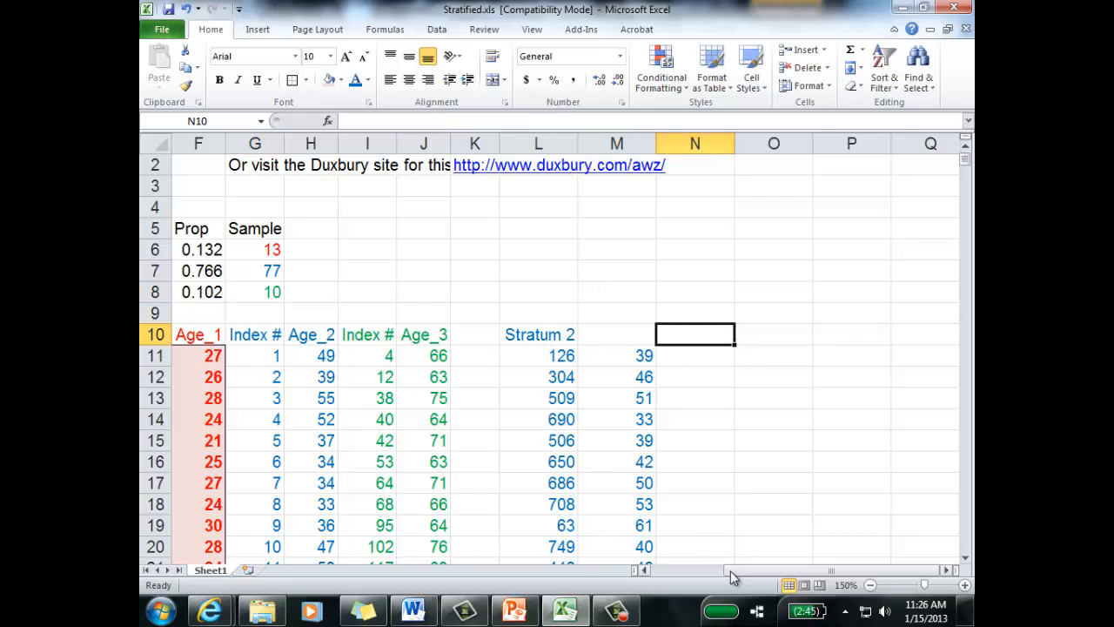
drag(730, 573, 726, 567)
click(639, 191)
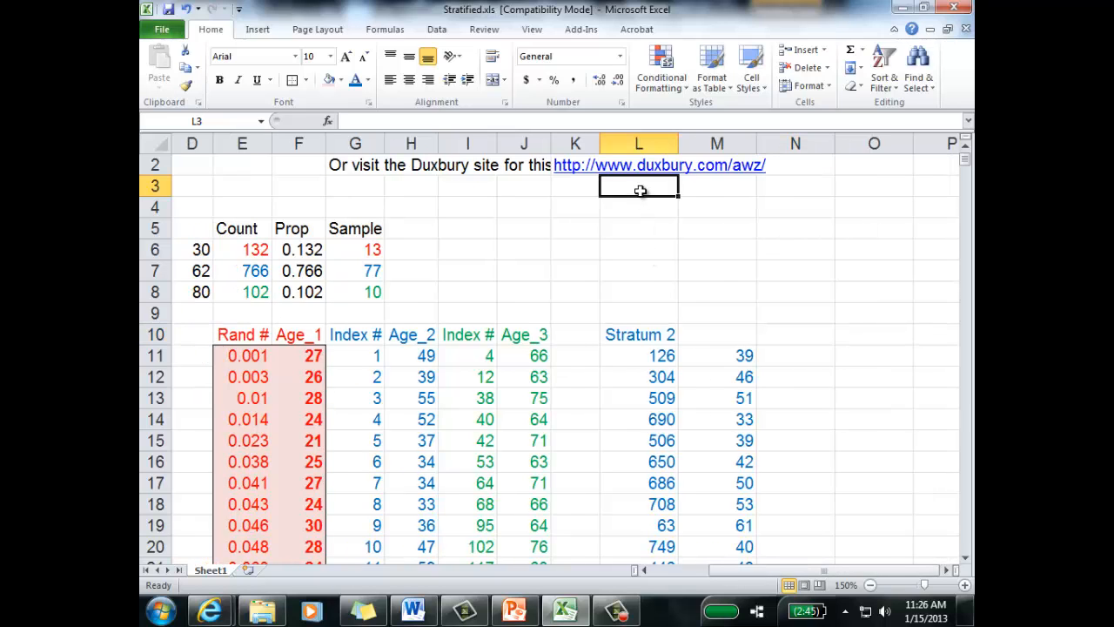
text(Sam)
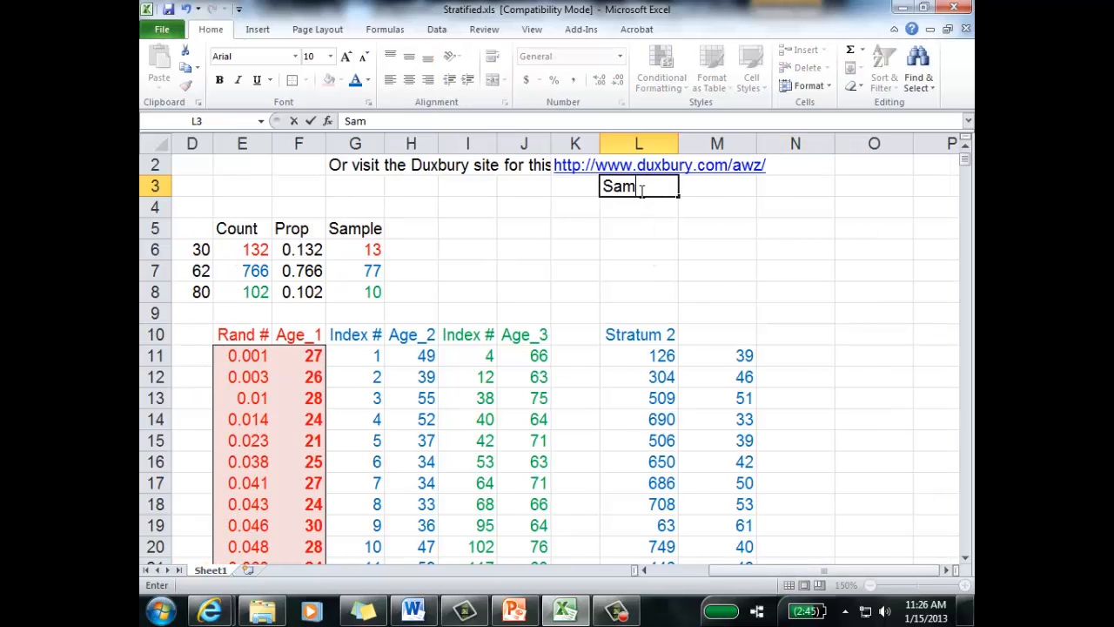
text(;pleple)
key(Return)
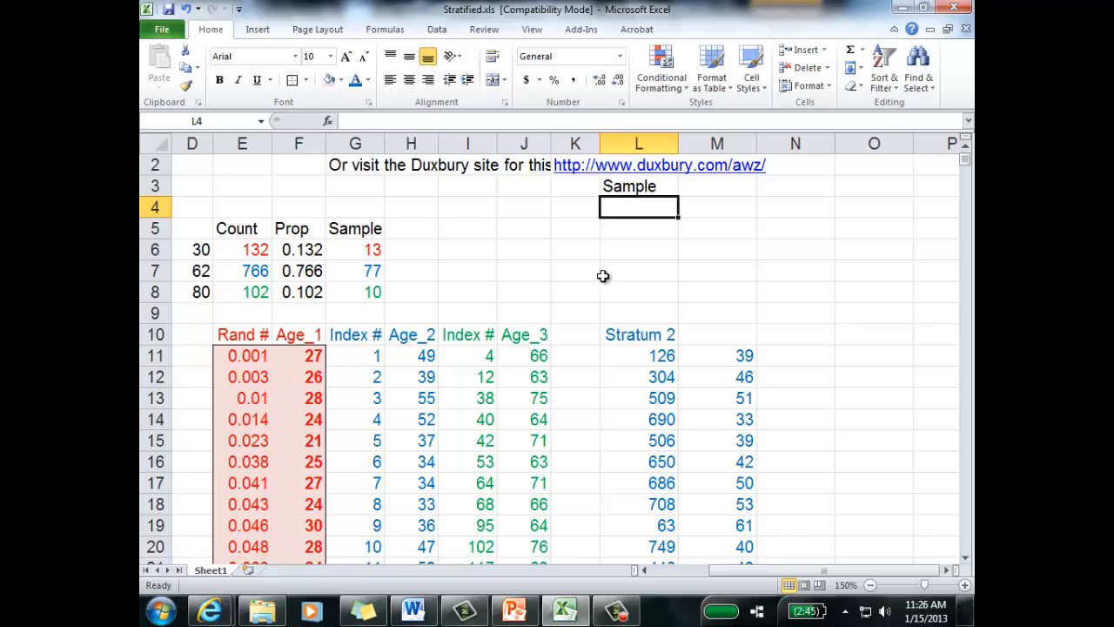
Step: Move the Stratum 2 sampled indexes and ages from L11:M87 down so that the block starts at L17
drag(620, 351, 712, 525)
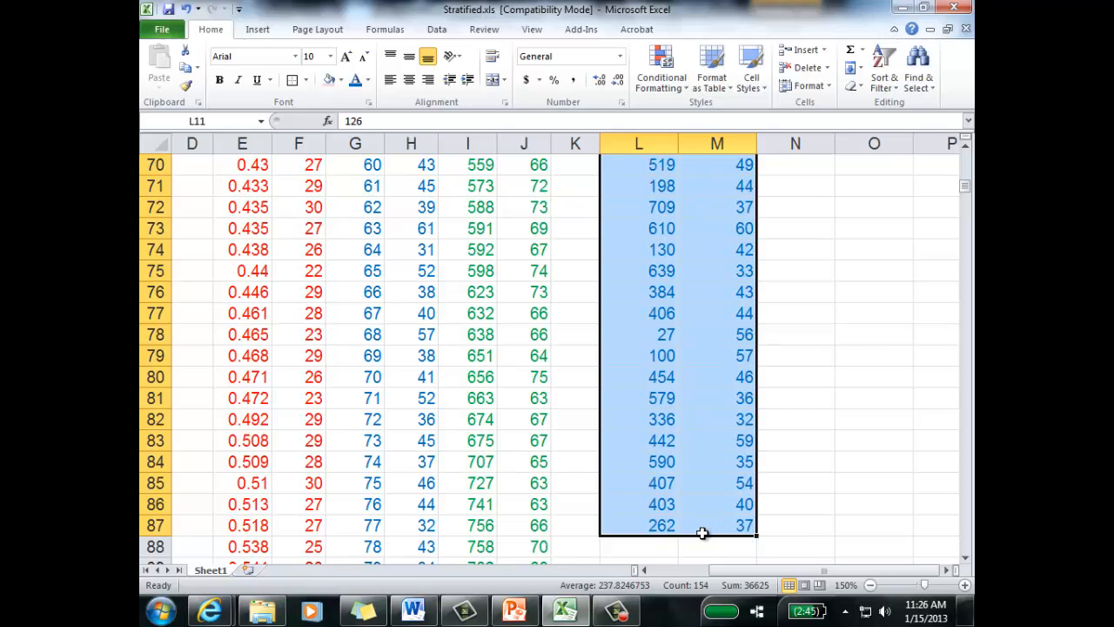
key(ctrl+c)
key(ctrl+BackSpace)
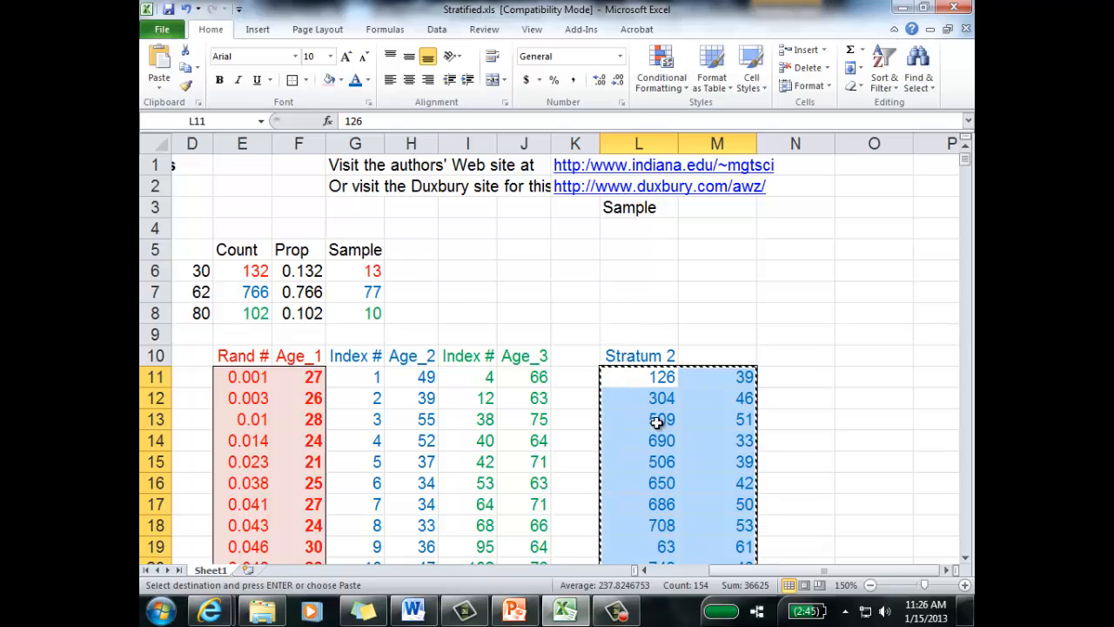
click(659, 500)
key(Return)
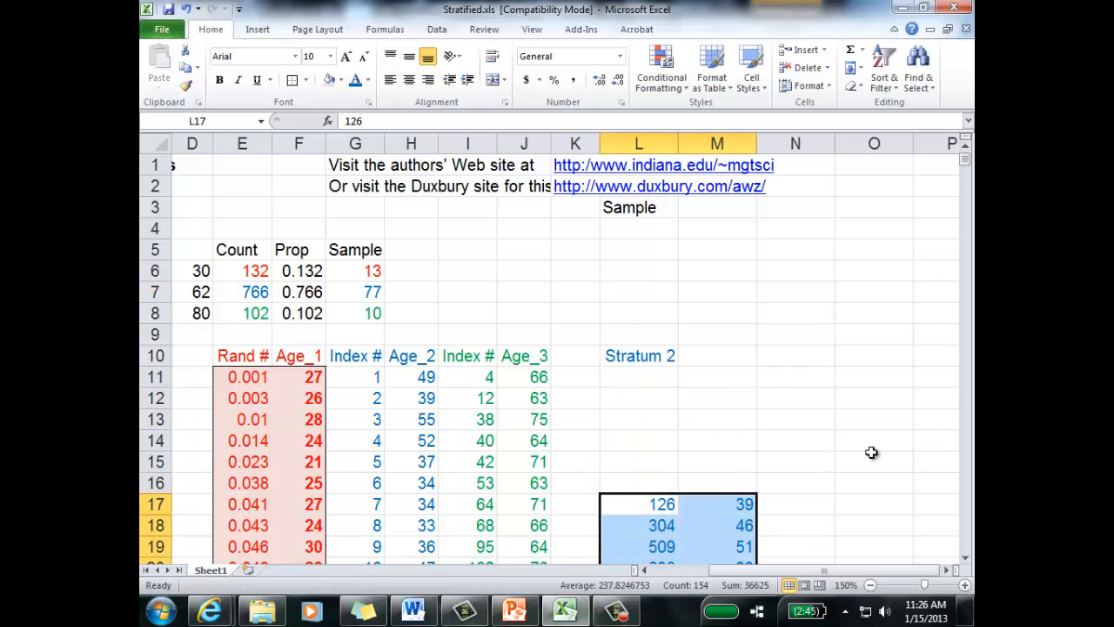
click(873, 456)
Step: Copy the Stratum 1 sample of random numbers and ages in E11:F23 to L4:M16, above the Stratum 2 sample
drag(302, 379, 252, 445)
key(ctrl+c)
scroll(714, 365, up, 3)
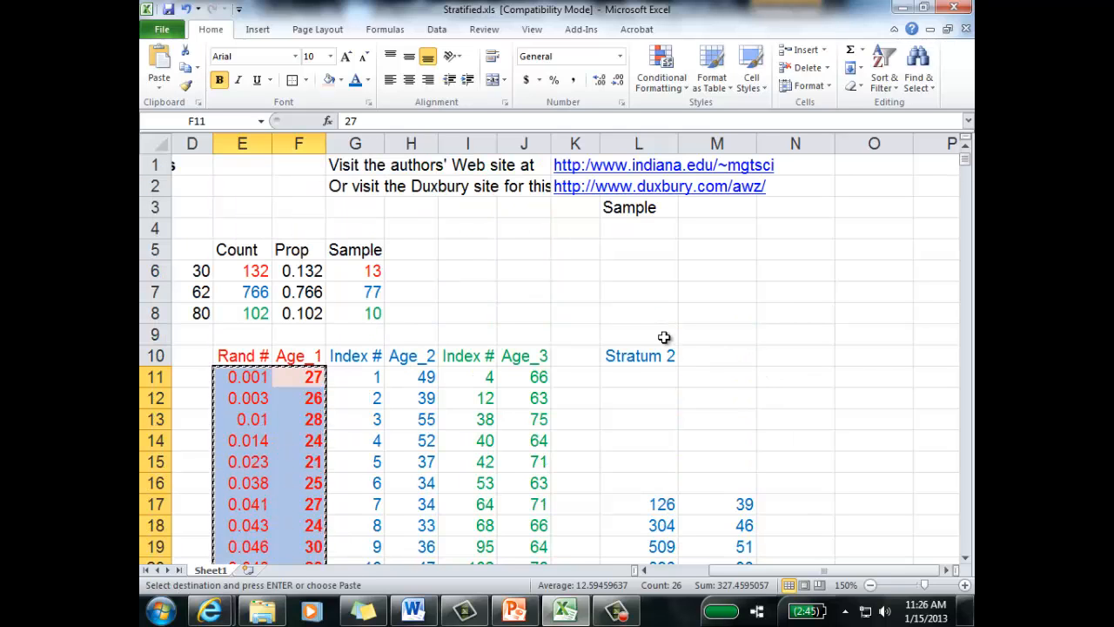
click(654, 231)
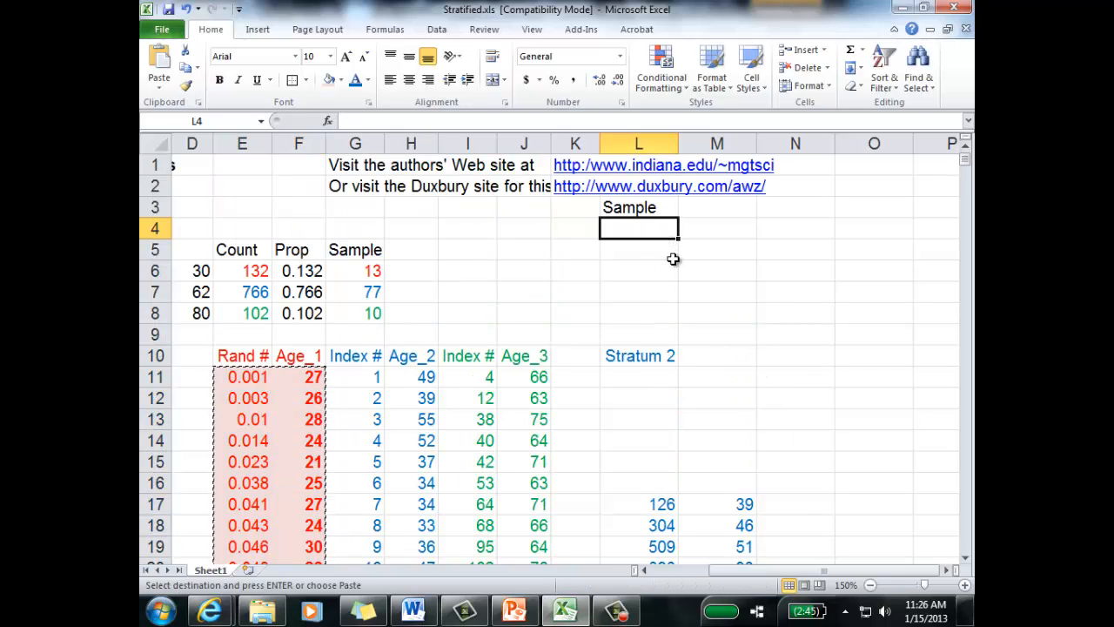
key(ctrl+v)
click(775, 294)
drag(743, 228, 721, 483)
click(783, 377)
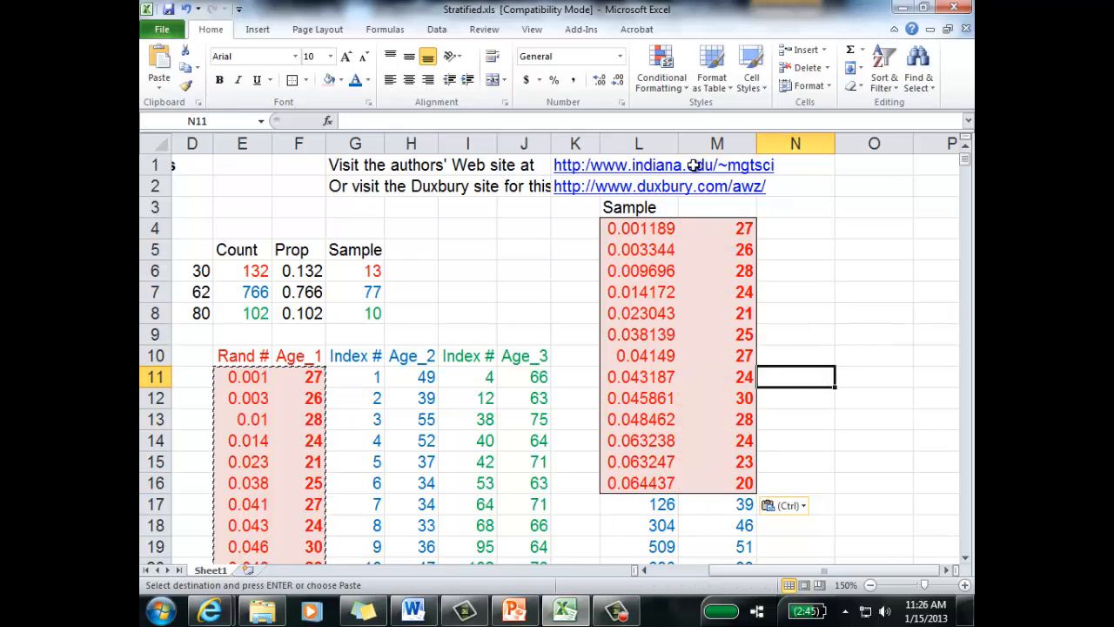
Step: Enter the heading "Age" in M3 beside the Sample heading
click(689, 204)
text(Age)
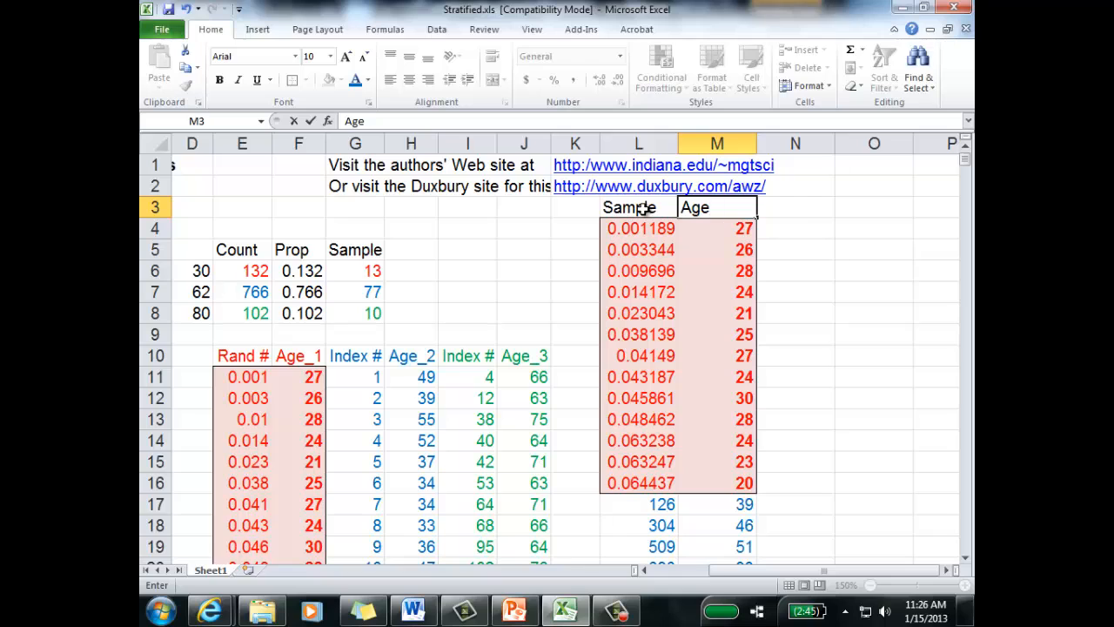
click(642, 209)
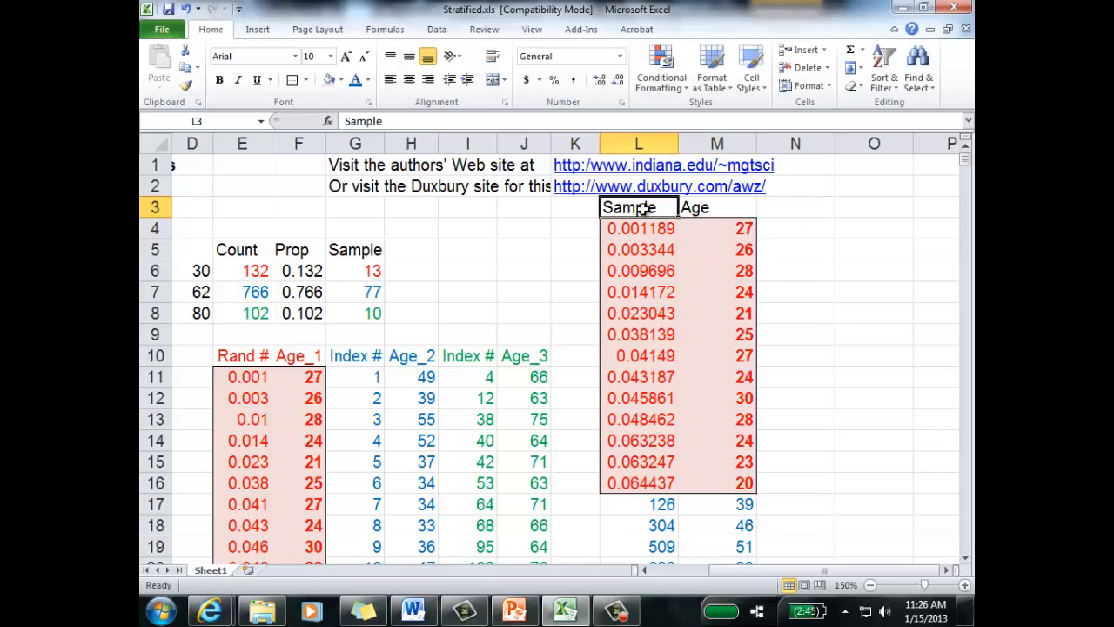
click(880, 329)
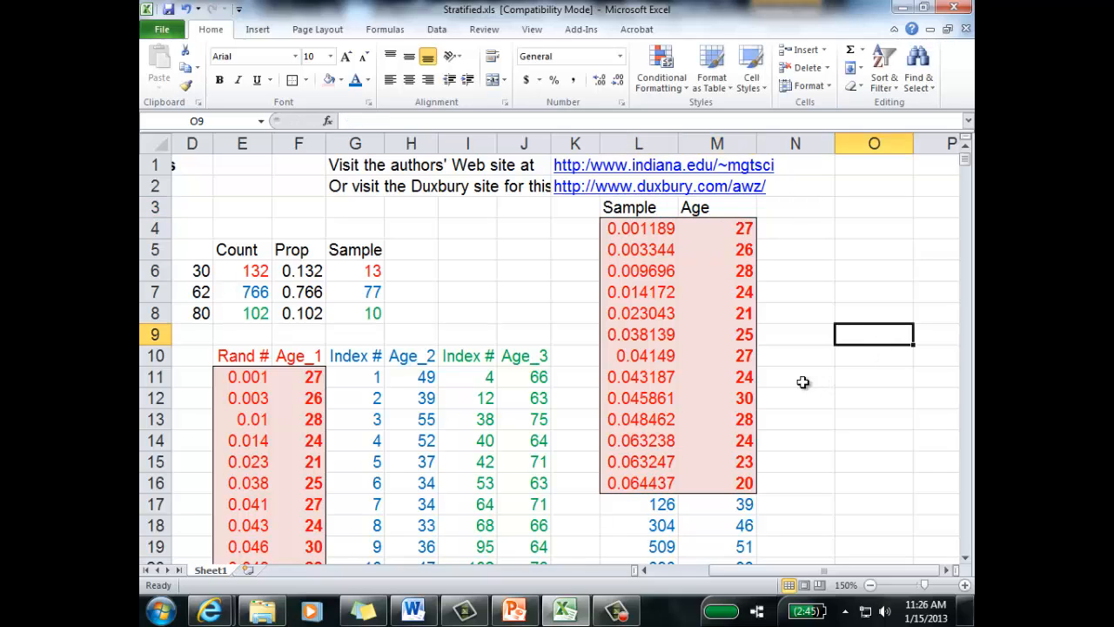
Step: Look over the combined Stratum 1 and Stratum 2 sample ages in column M
click(721, 209)
click(724, 142)
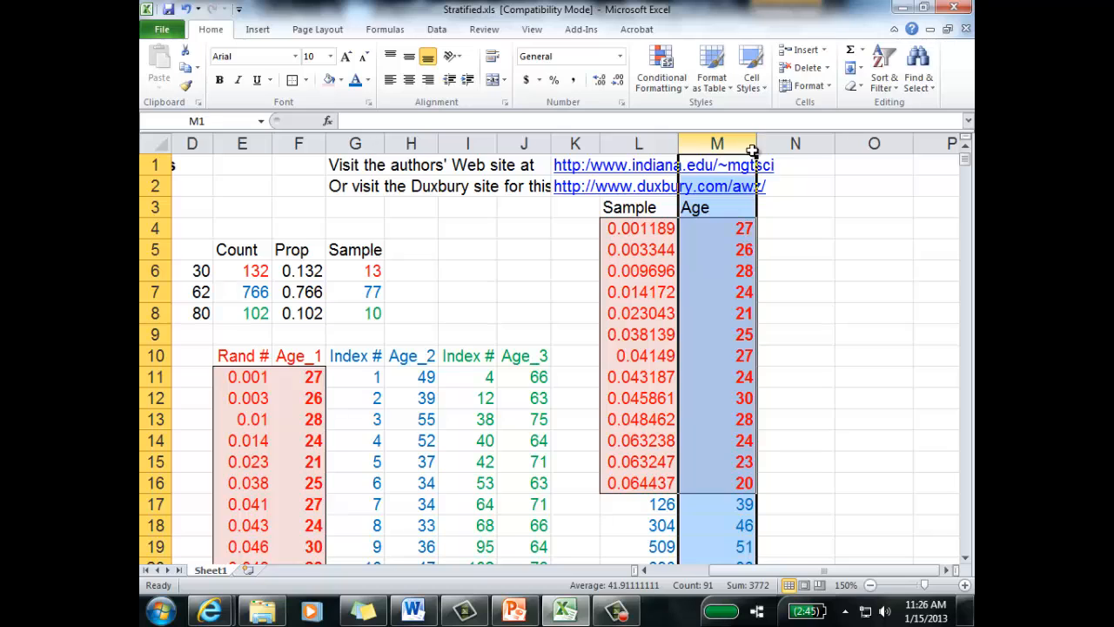
scroll(808, 256, down, 4)
scroll(649, 244, up, 4)
click(641, 228)
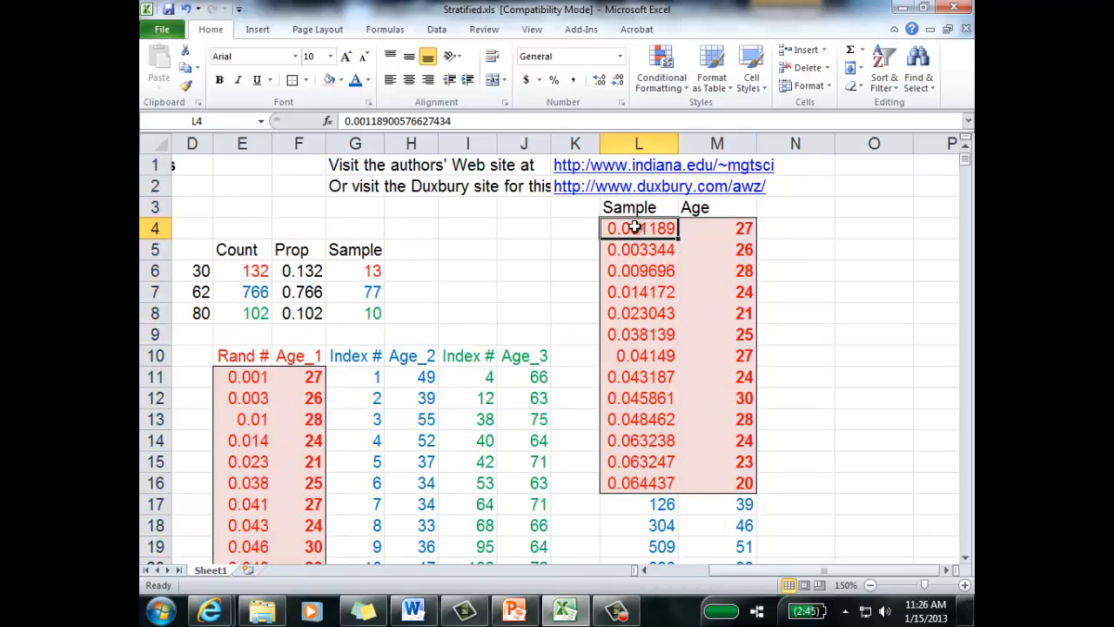
scroll(797, 305, down, 4)
scroll(774, 316, up, 4)
drag(718, 228, 710, 473)
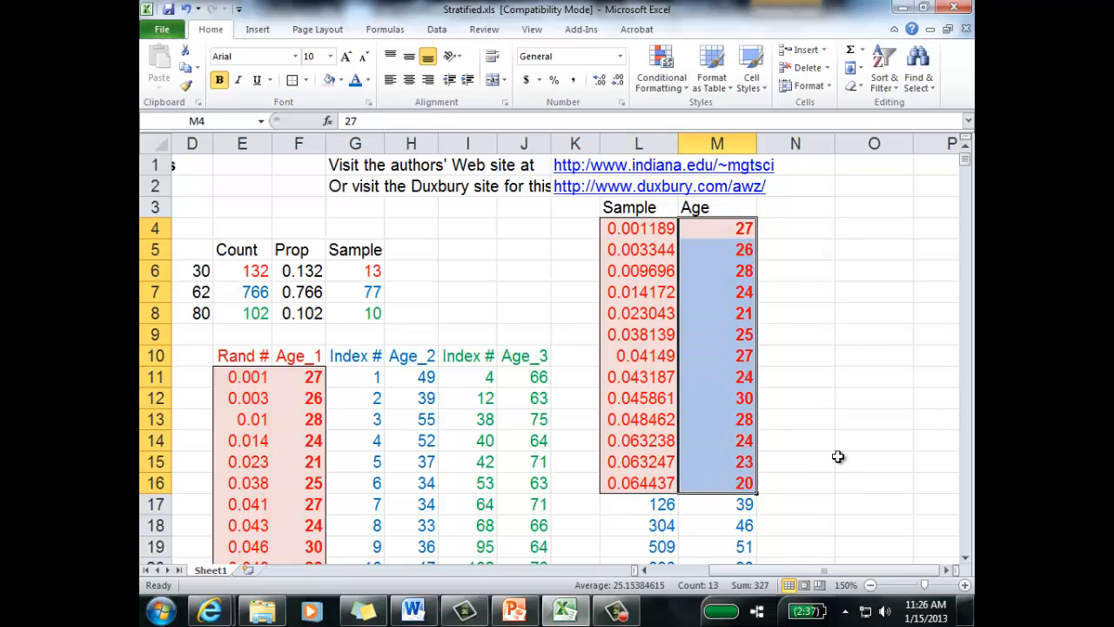
scroll(833, 461, down, 6)
scroll(719, 189, up, 3)
Step: Try to bold the Stratum 2 ages from M17 down to M93
click(722, 186)
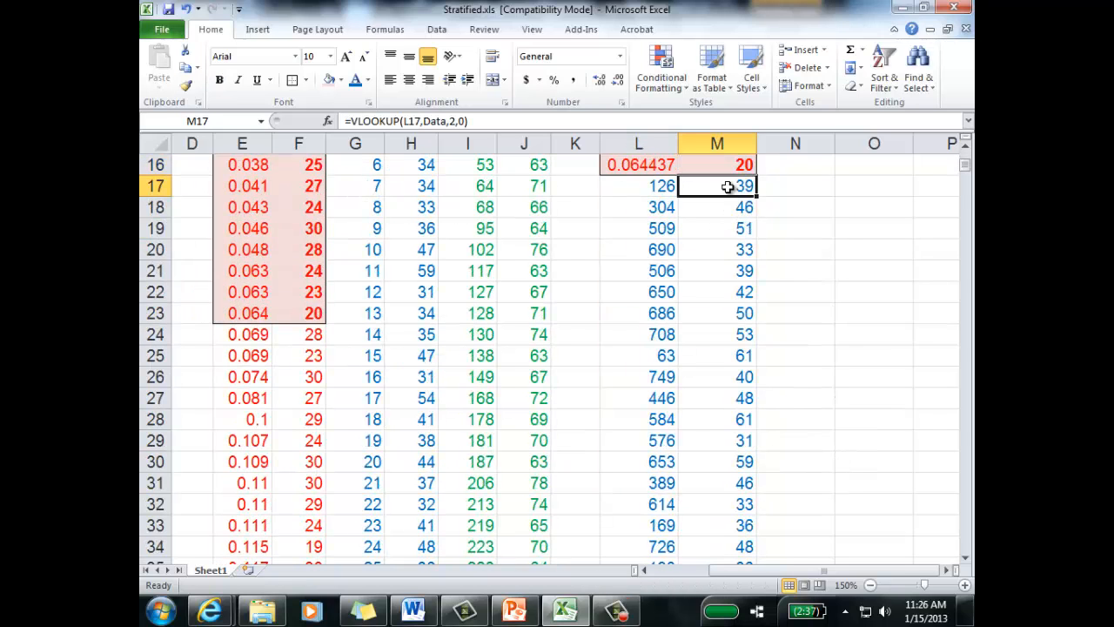
click(219, 79)
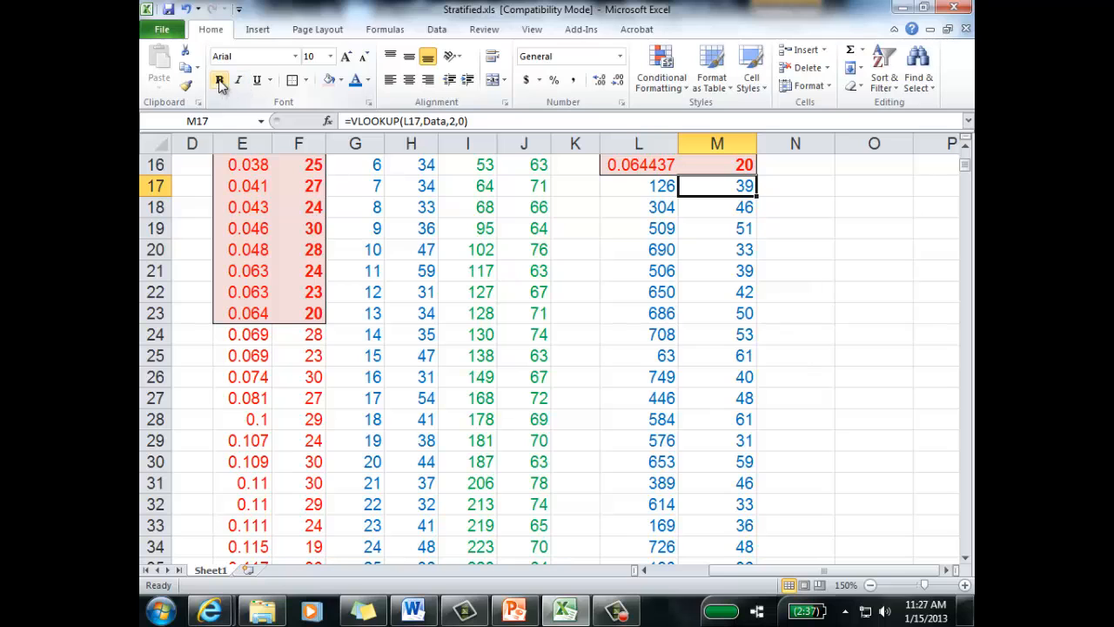
scroll(751, 326, down, 2)
scroll(750, 325, up, 2)
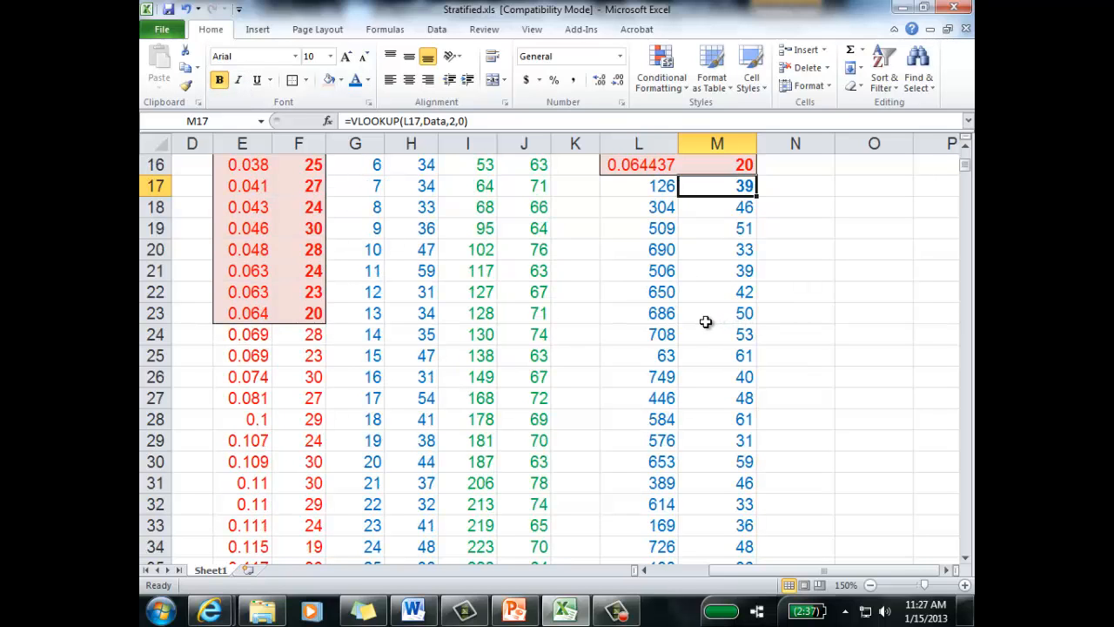
key(ctrl+shift+Down)
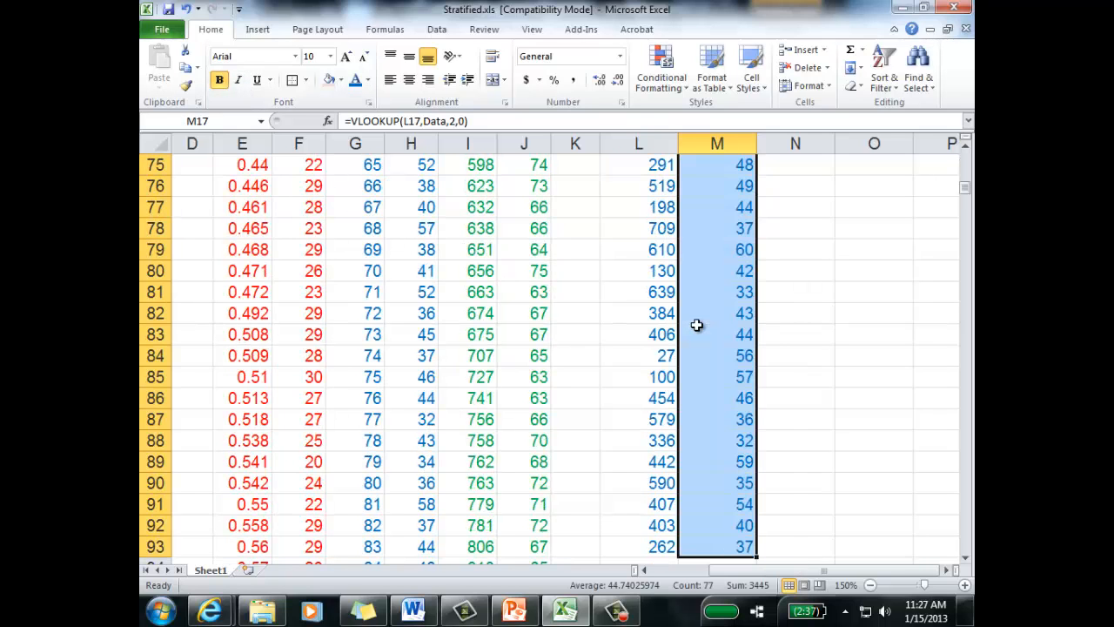
click(223, 79)
Step: Give the Stratum 2 ages in M17:M93 blue text, a light aqua fill and an outline border
click(368, 79)
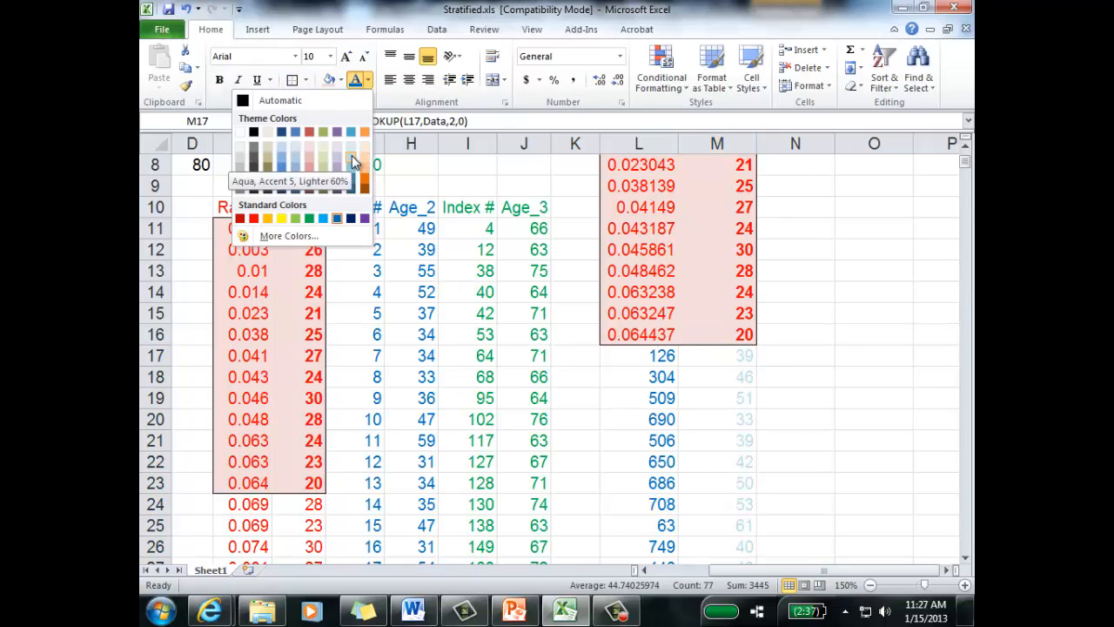
click(338, 219)
click(341, 80)
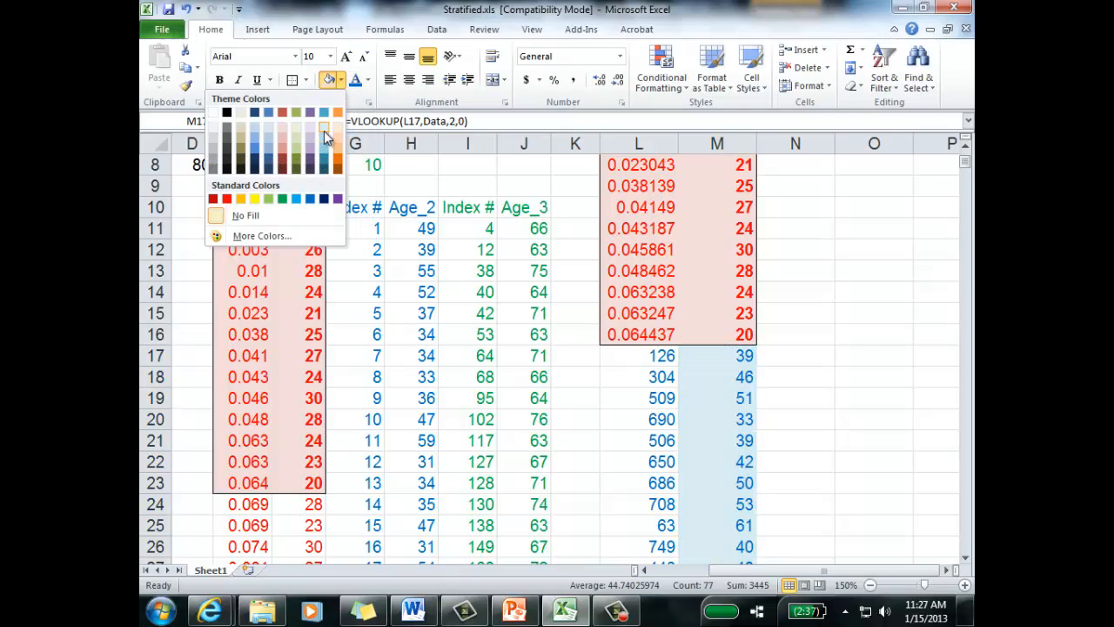
click(323, 130)
click(833, 374)
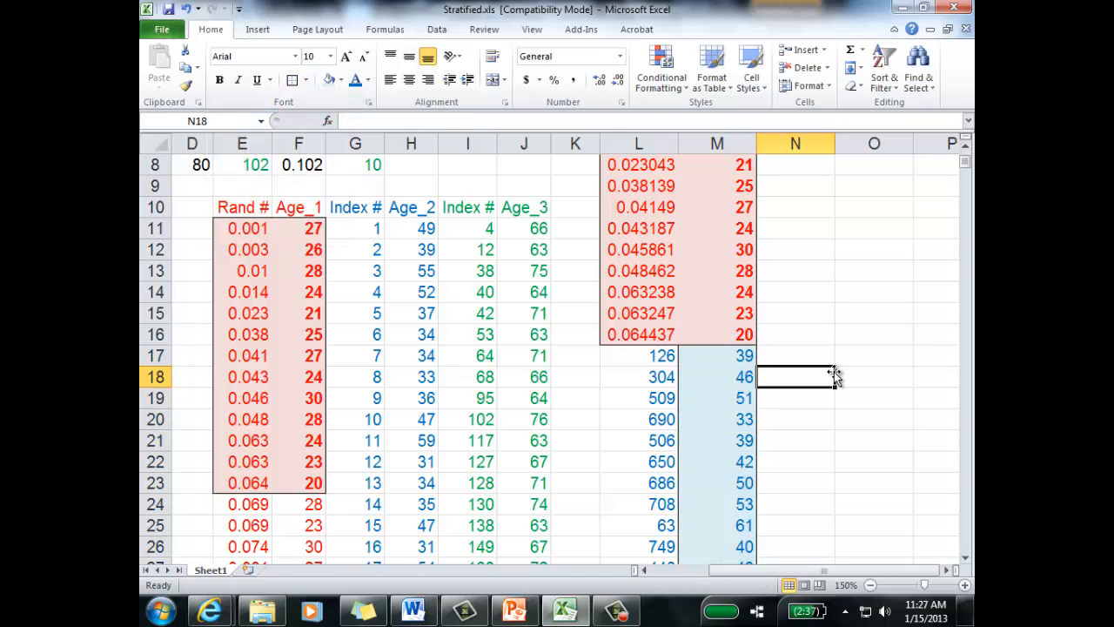
Step: Review the combined sample in columns L and M and check the Stratum 3 sample size in G8
scroll(763, 366, up, 3)
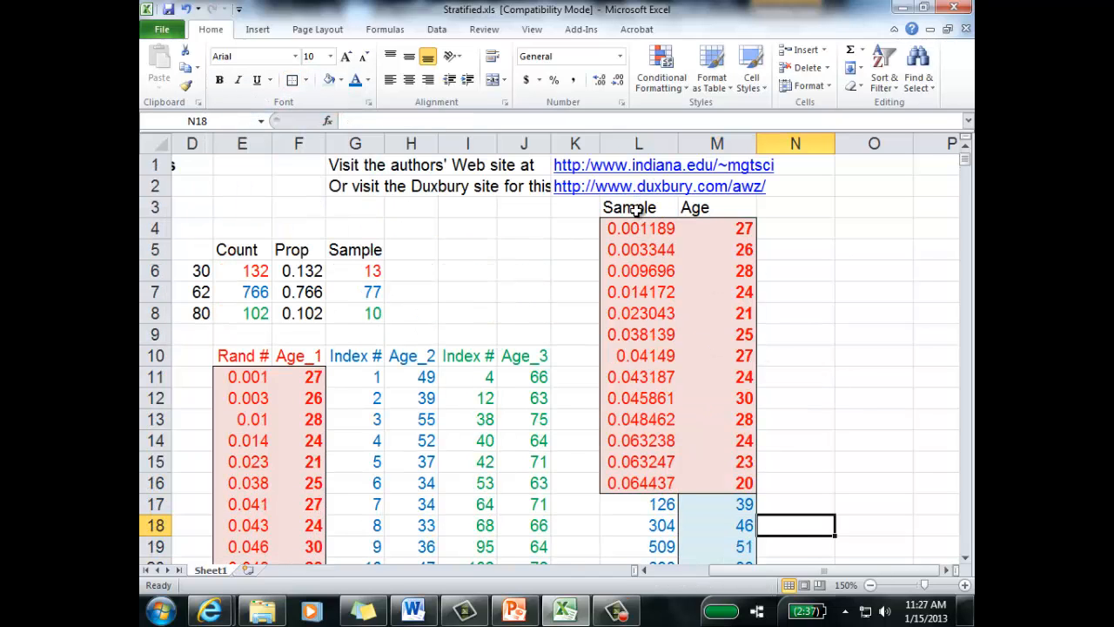
click(809, 311)
scroll(821, 311, down, 10)
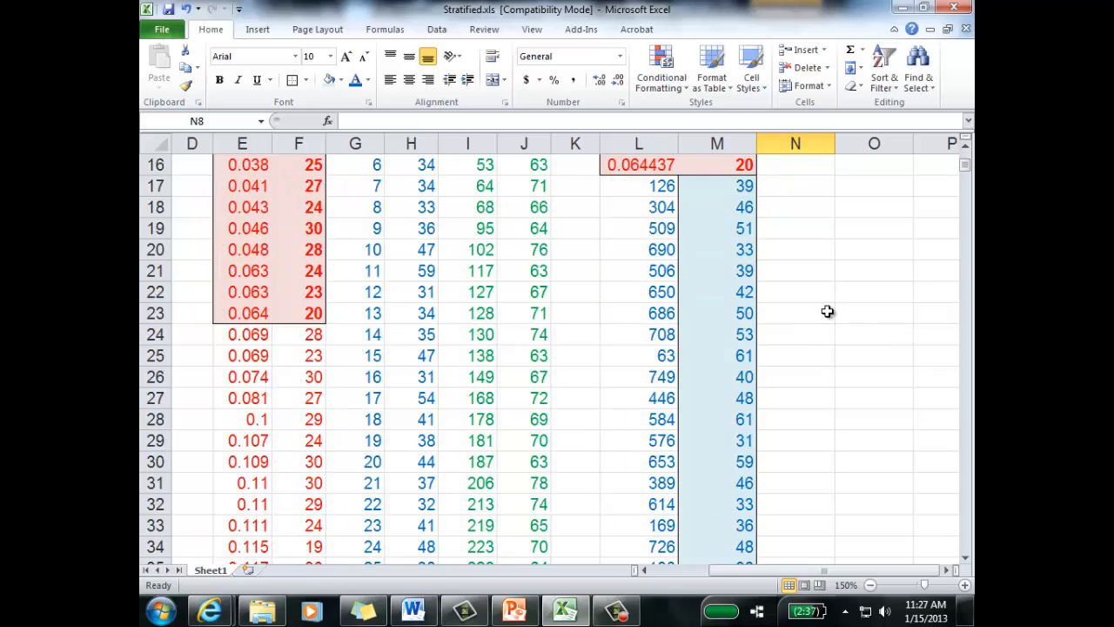
scroll(570, 277, up, 6)
click(539, 250)
scroll(544, 257, up, 4)
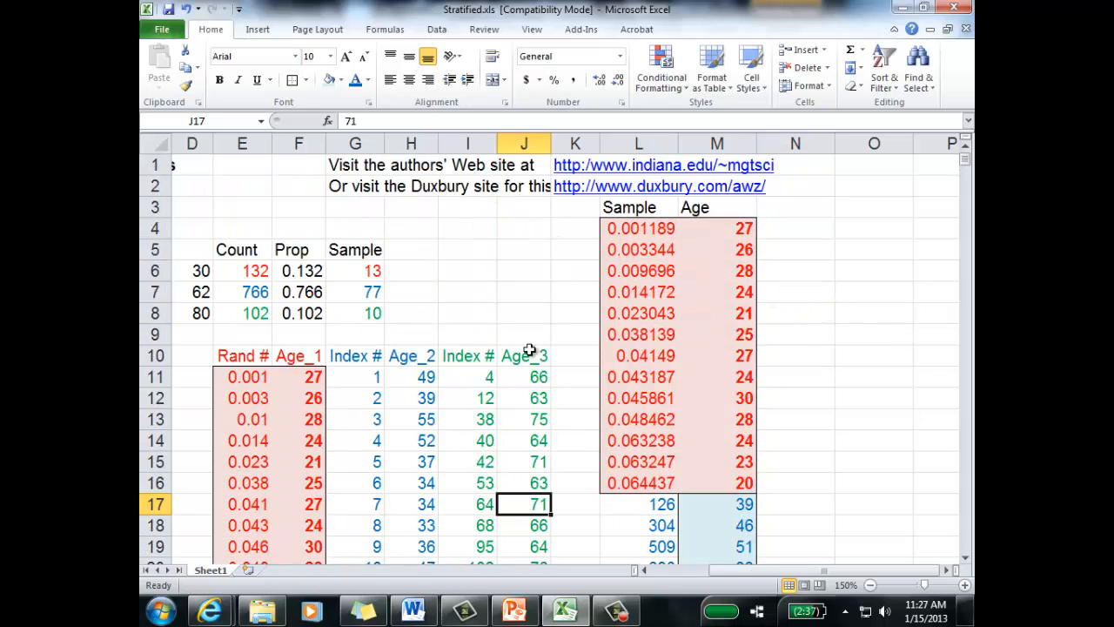
click(369, 313)
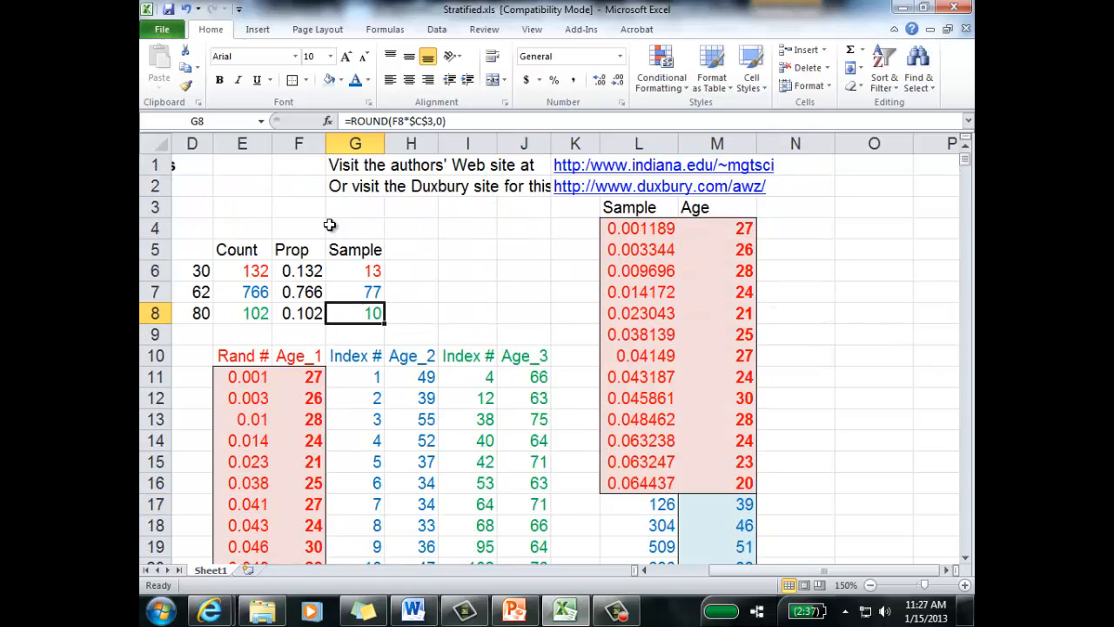
Step: Start StatPro's Generate Random Samples procedure with the Stratum 3 data range I10:J112
click(580, 28)
click(185, 50)
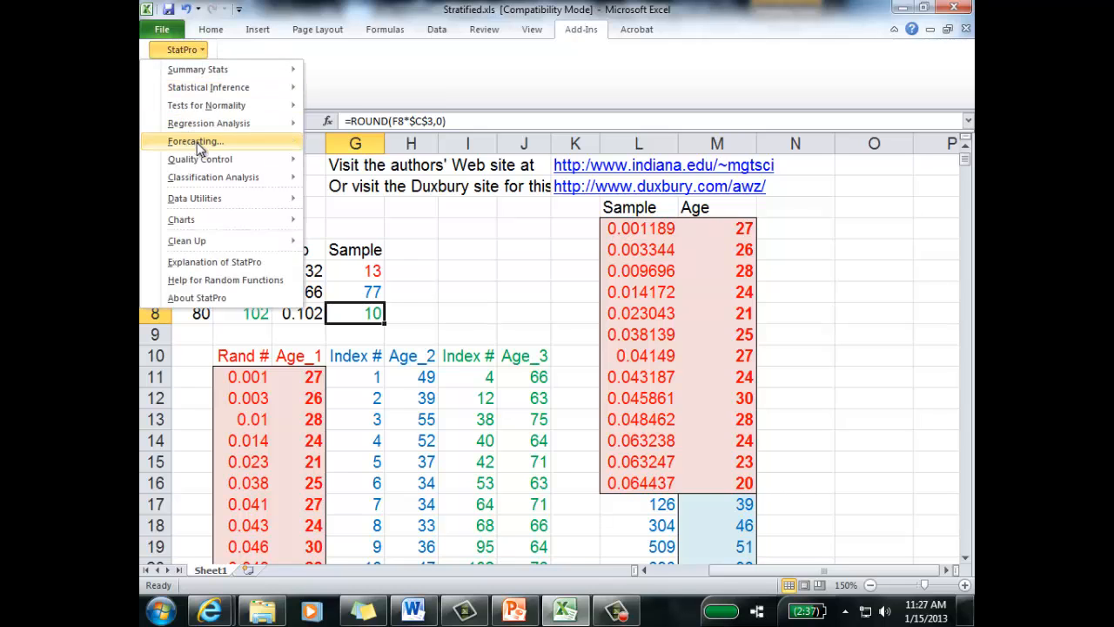
mouse_move(218, 88)
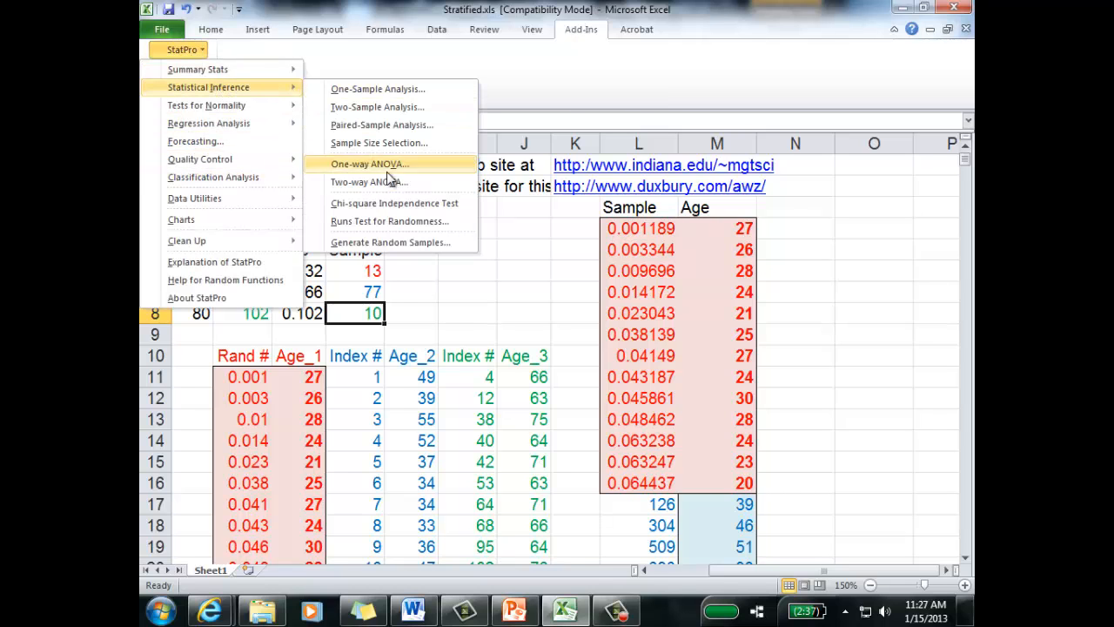
click(386, 241)
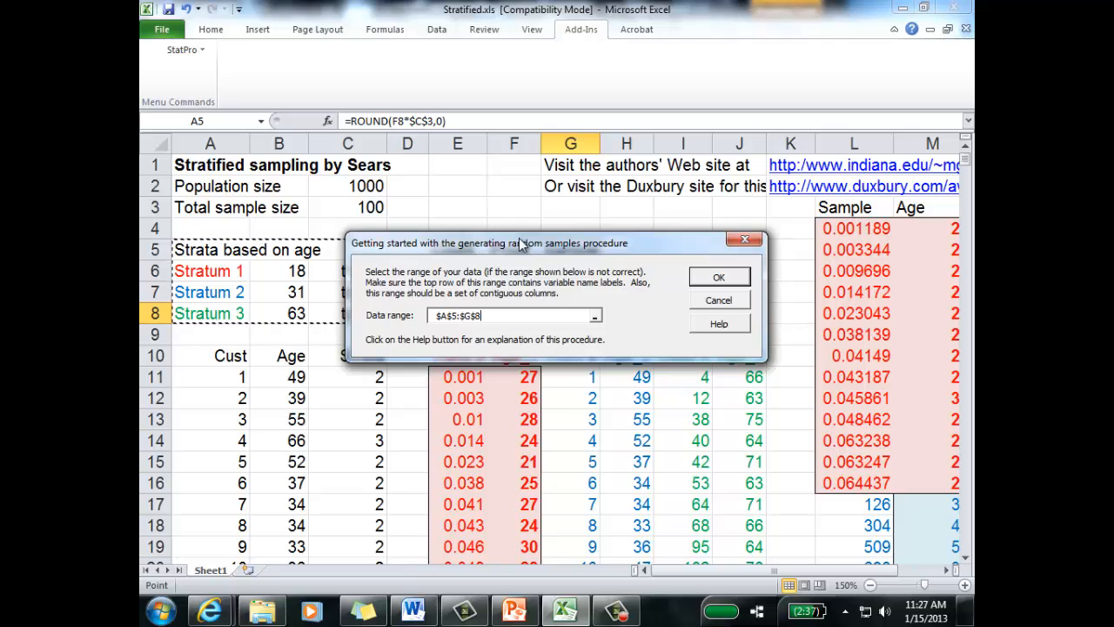
drag(520, 241, 457, 166)
drag(688, 359, 745, 359)
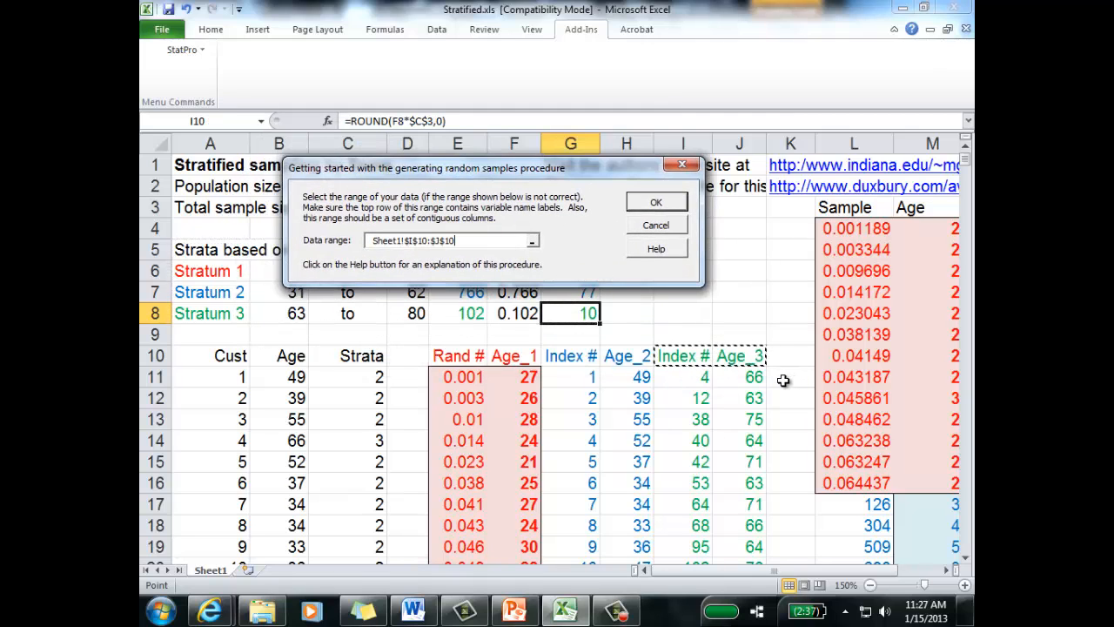
key(ctrl+shift+Down)
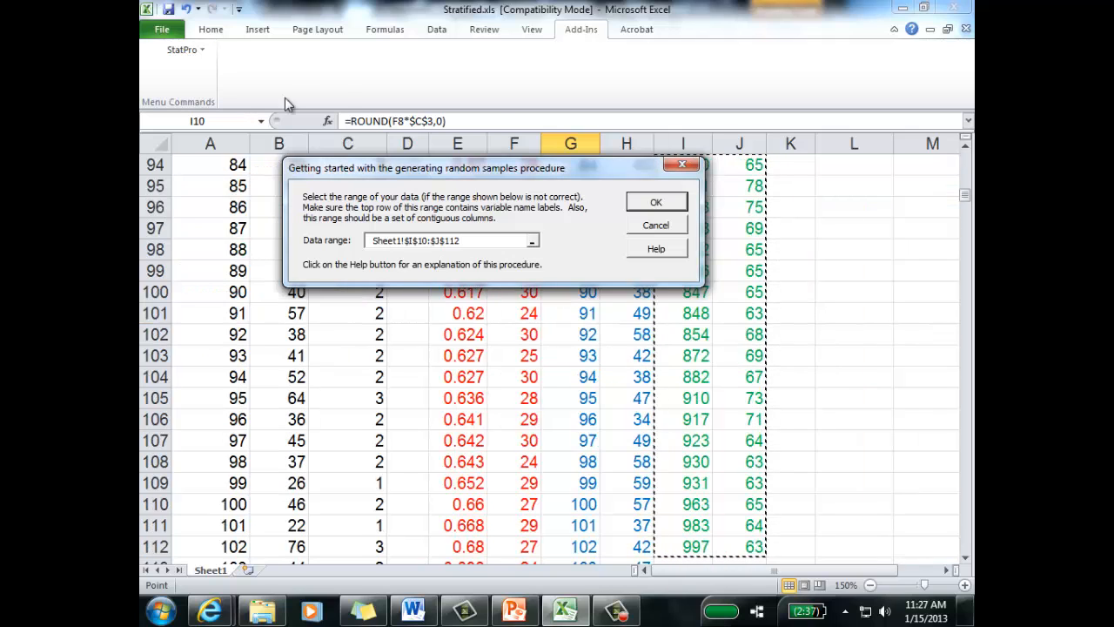
click(656, 202)
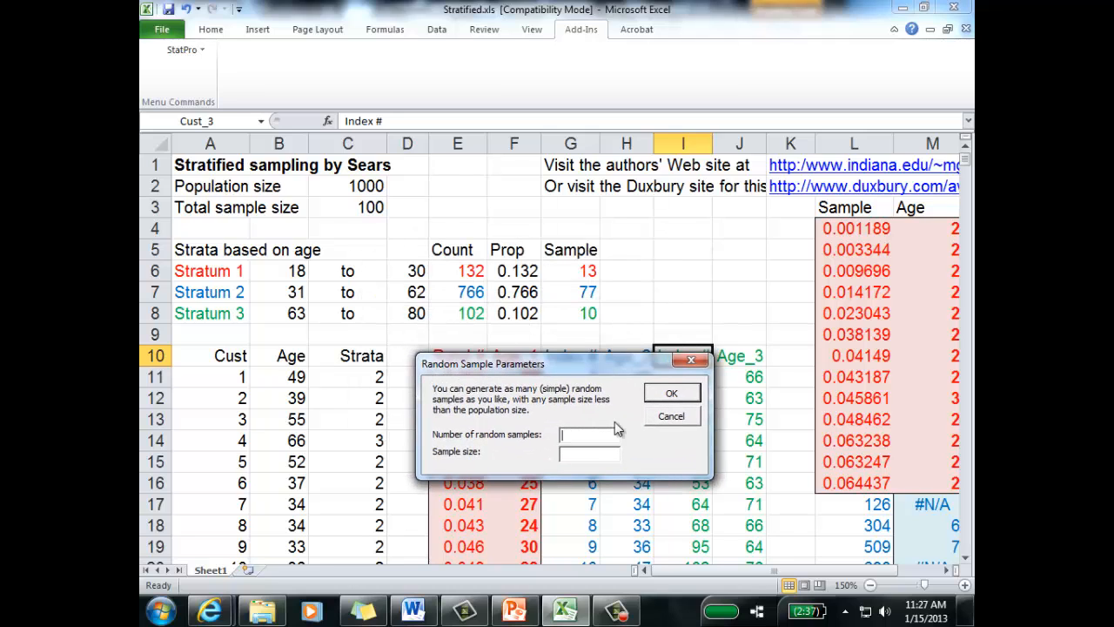
Step: Request one random sample with a sample size of 10 for Stratum 3
text(10)
click(668, 395)
Step: Place the Stratum 3 random sample results starting in cell K94 of Sheet1, just below the Stratum 2 sample
click(449, 297)
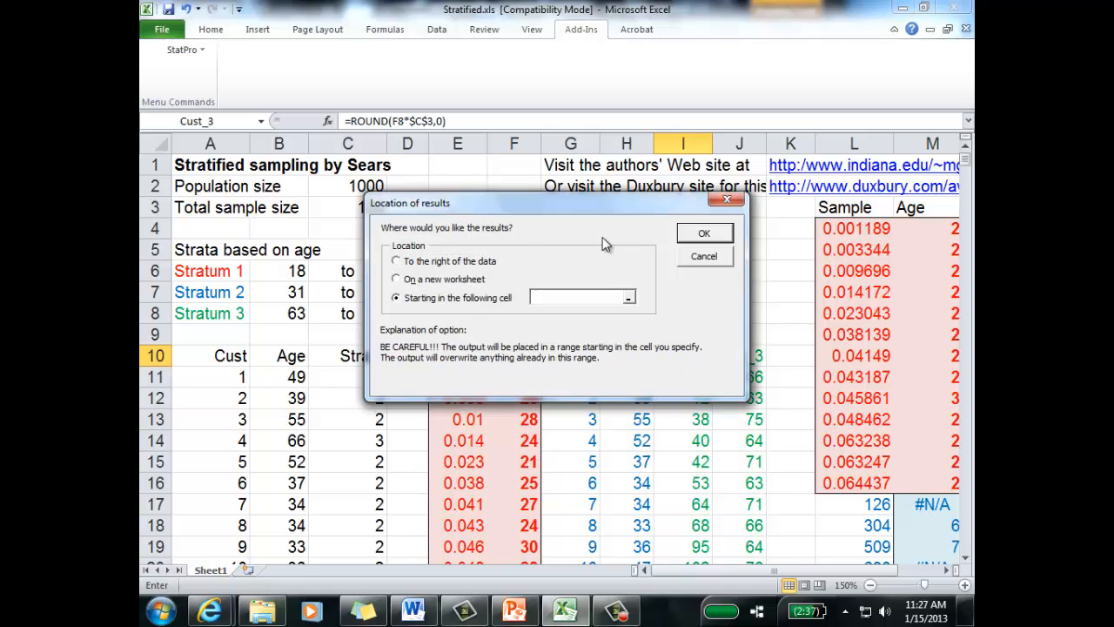
scroll(836, 557, right, 2)
scroll(866, 528, down, 5)
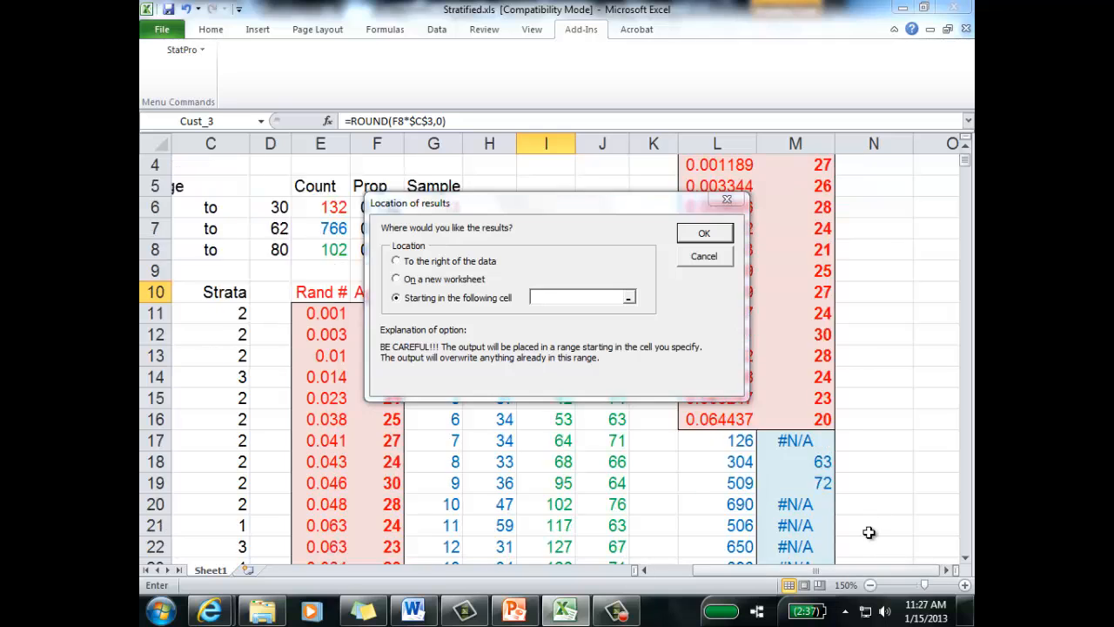
scroll(868, 524, down, 20)
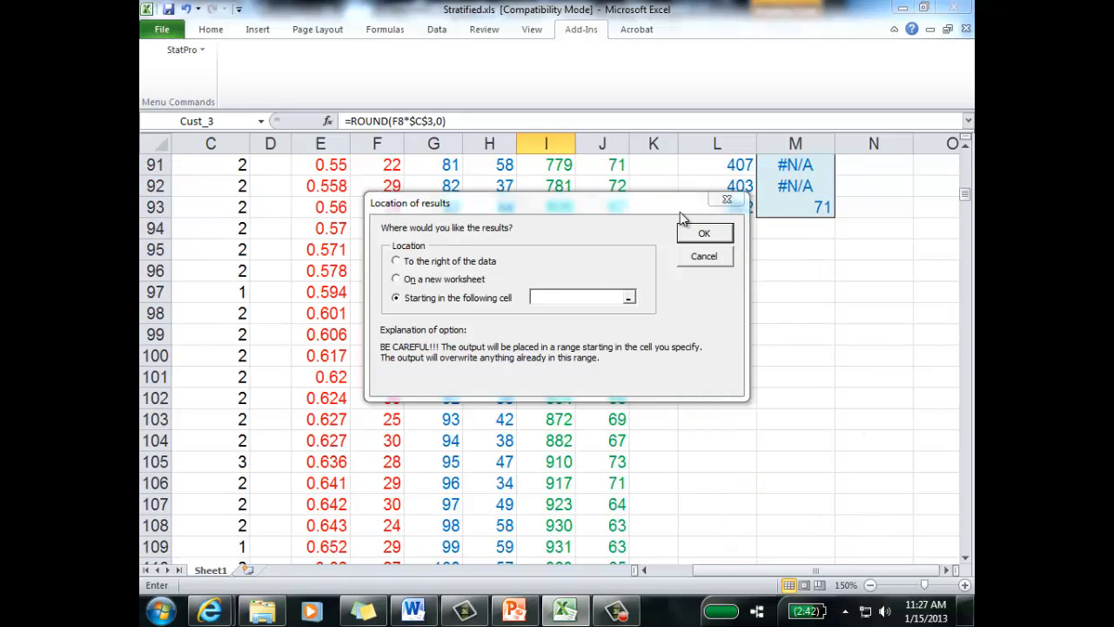
drag(667, 202, 594, 237)
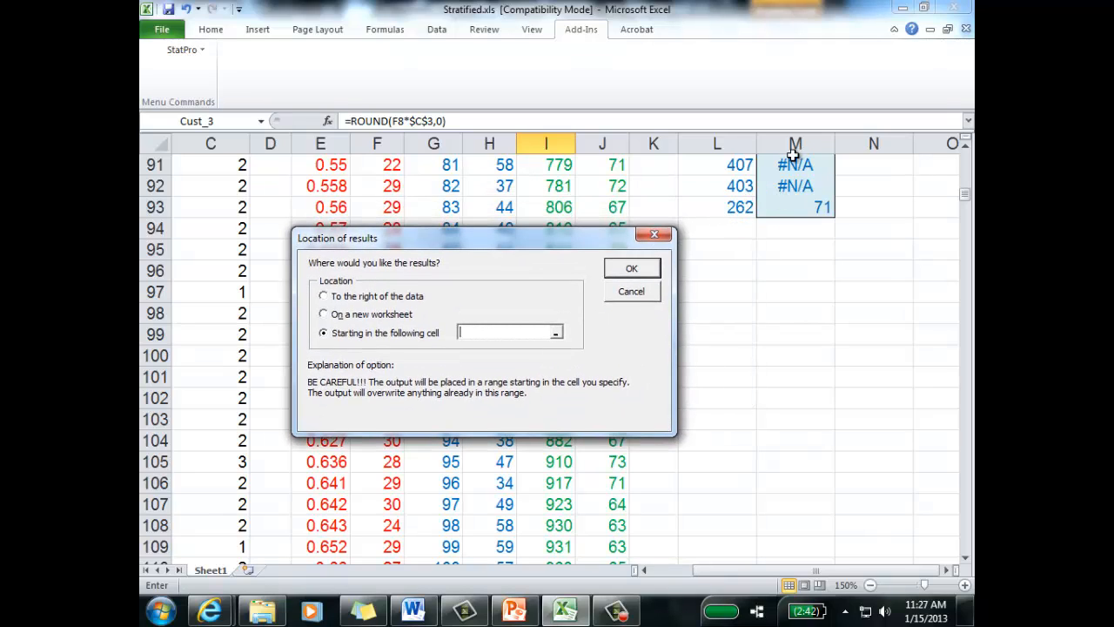
click(731, 228)
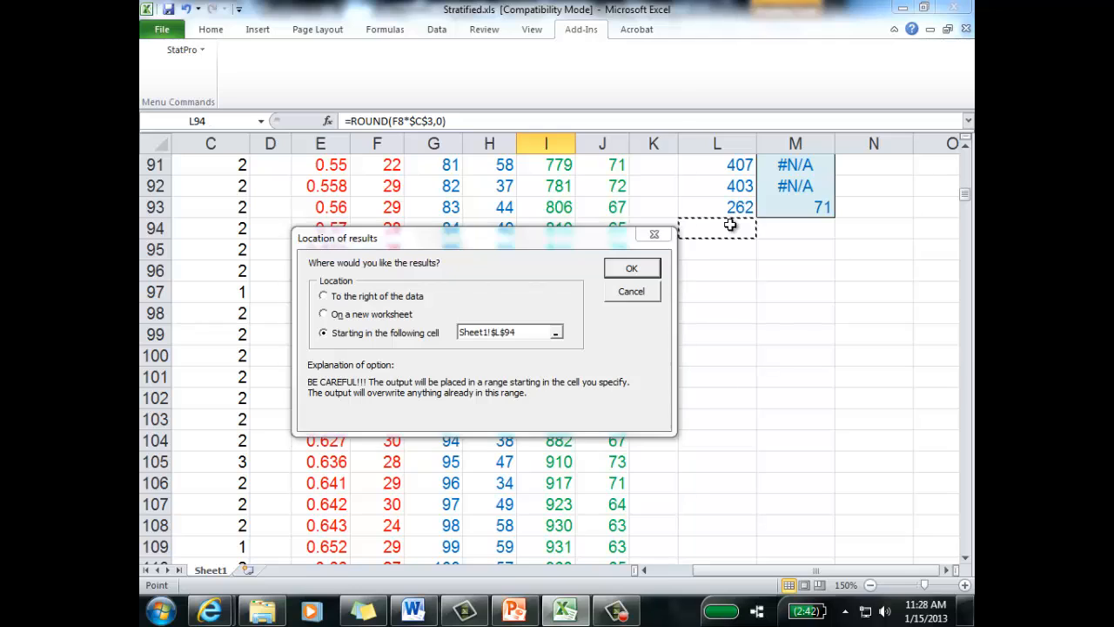
click(668, 225)
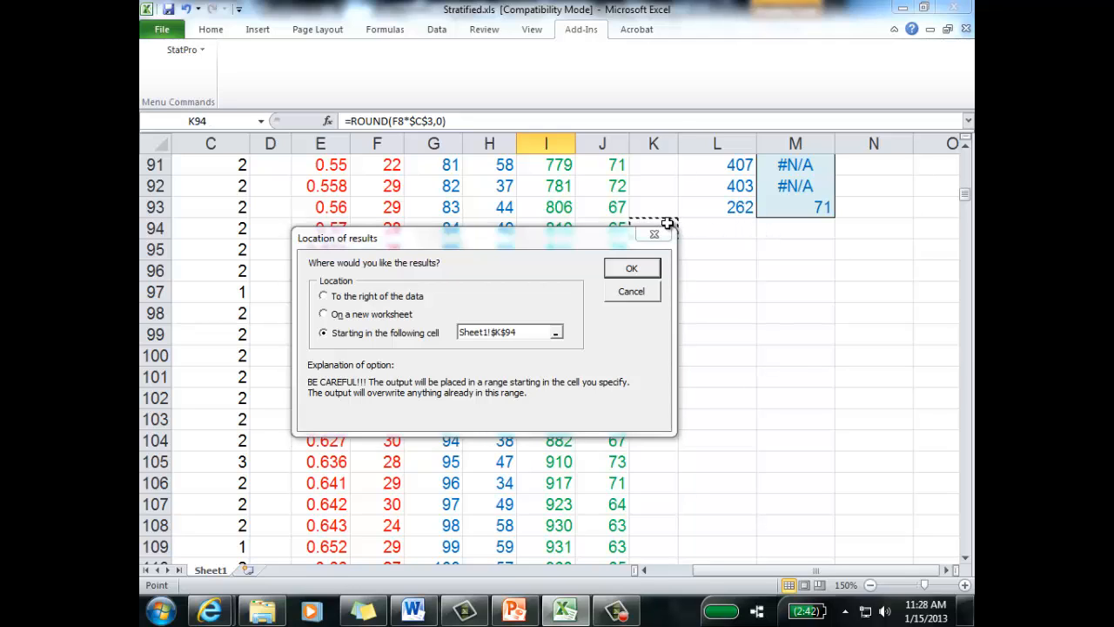
click(630, 270)
click(825, 320)
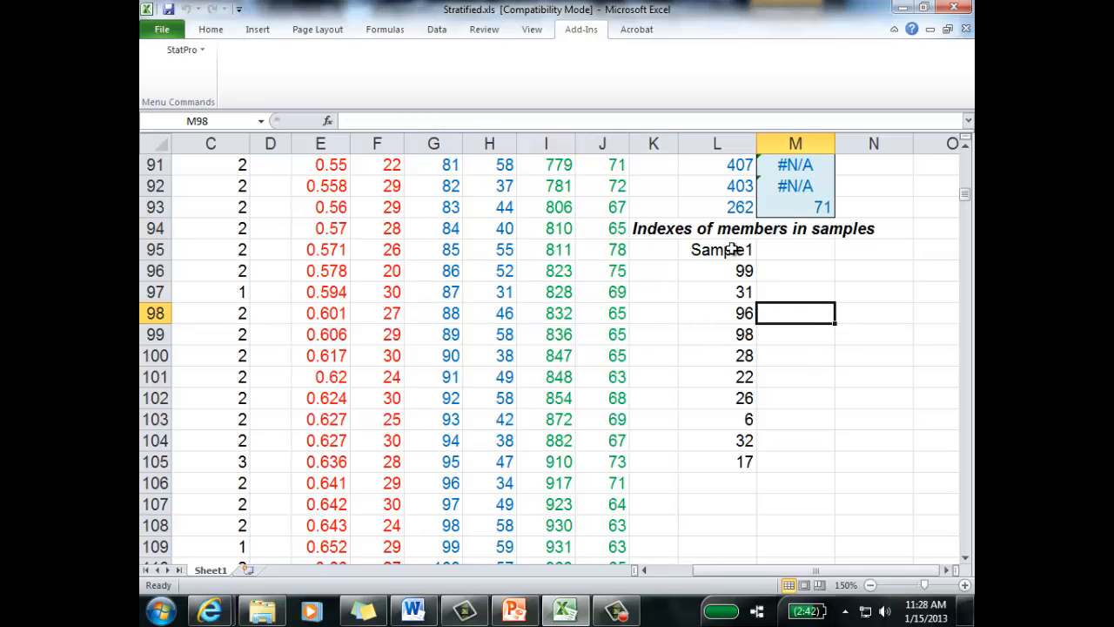
Step: Move the ten sampled Stratum 3 indexes from L96:L105 up to L94:L103 and color their text green
drag(735, 266, 734, 458)
drag(757, 260, 763, 228)
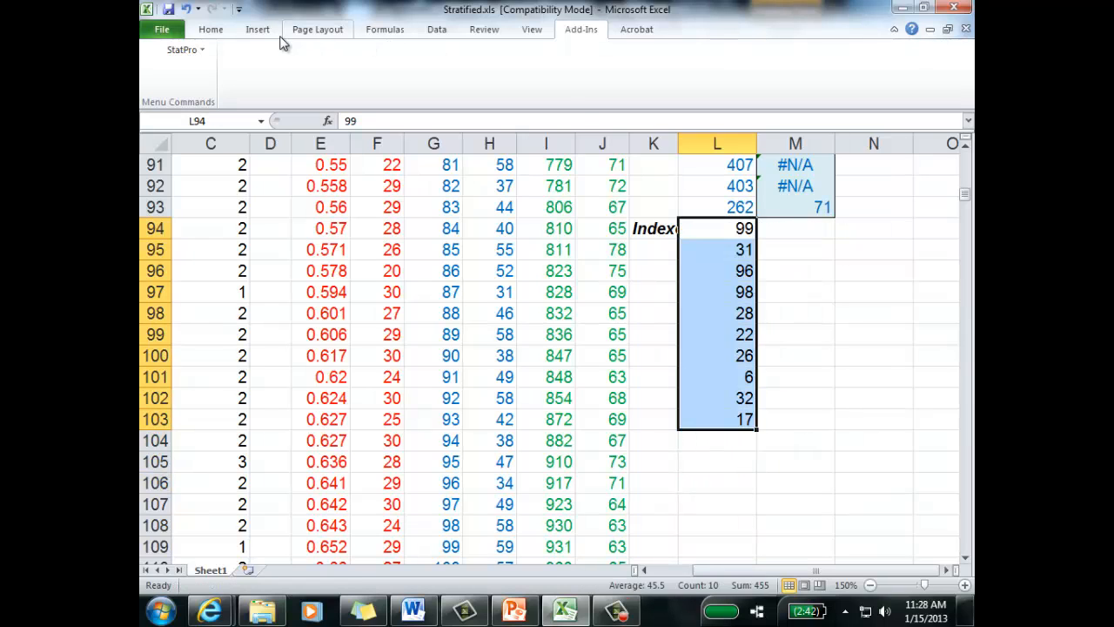
click(210, 29)
click(367, 80)
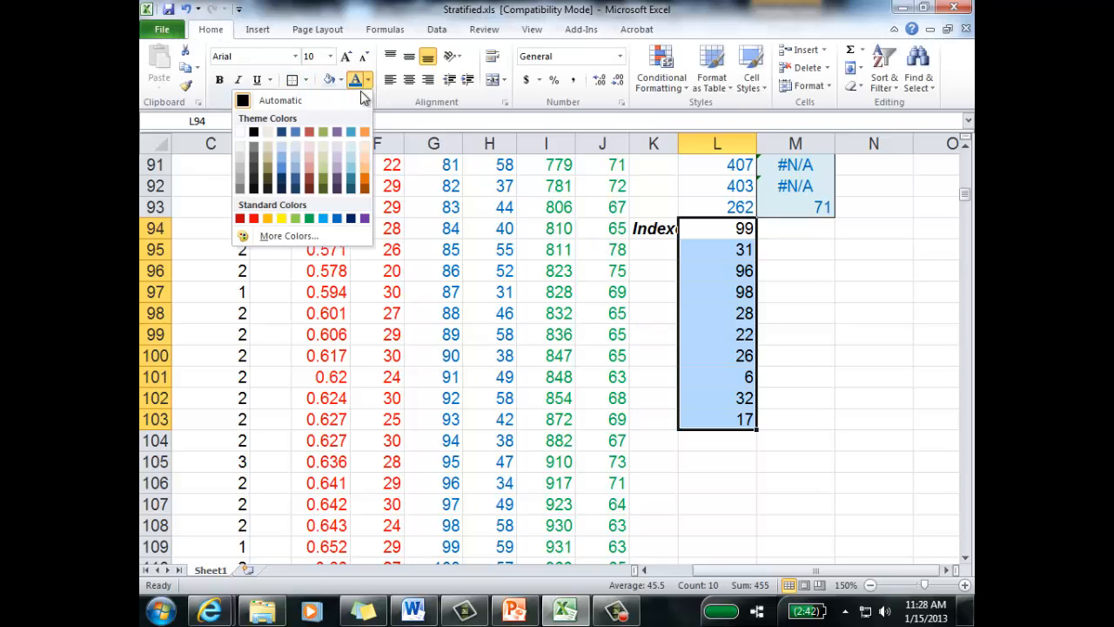
click(309, 219)
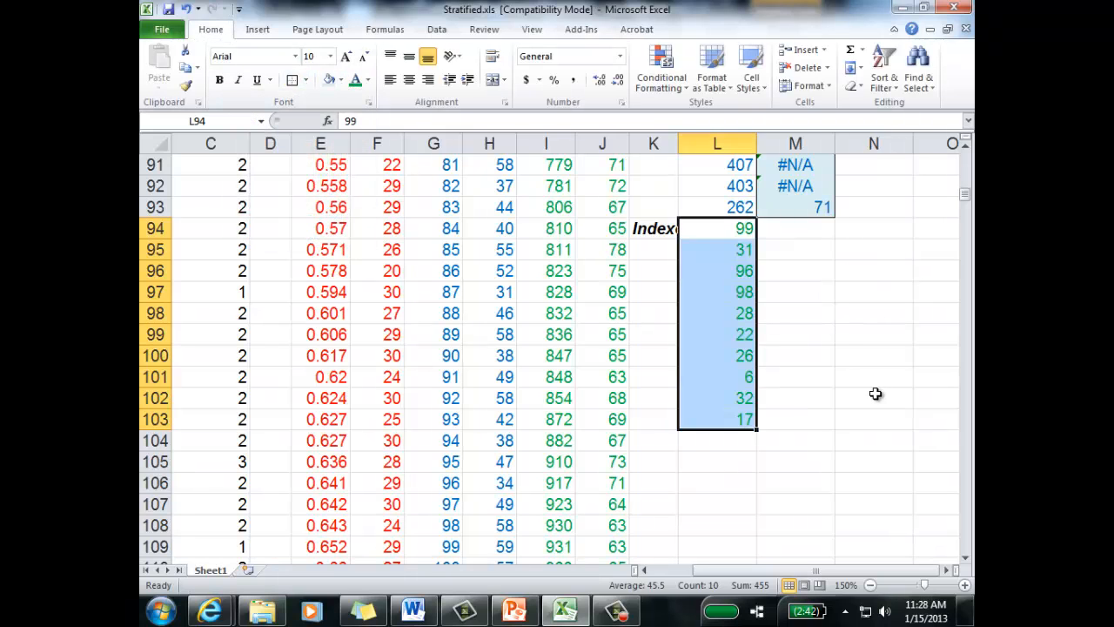
Step: Delete the leftover StatPro heading from cell K94
click(875, 393)
click(655, 227)
key(Delete)
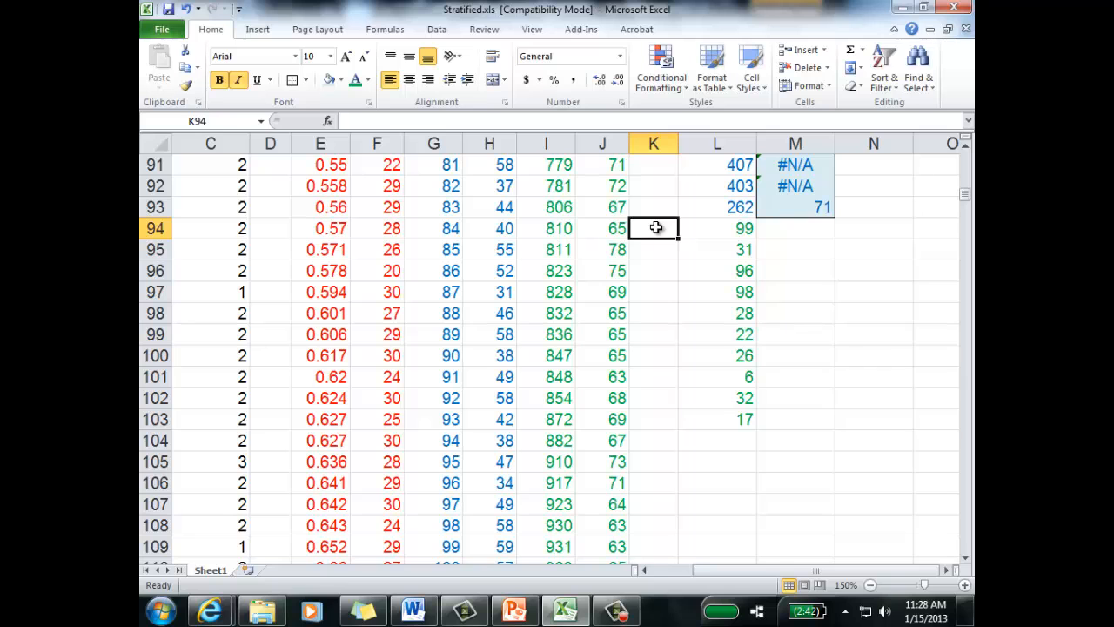
Step: Enter 1 in I11 and 2 in I12 to start a consecutive numbering of the Stratum 3 index column
click(759, 266)
drag(736, 228, 738, 419)
scroll(663, 348, up, 20)
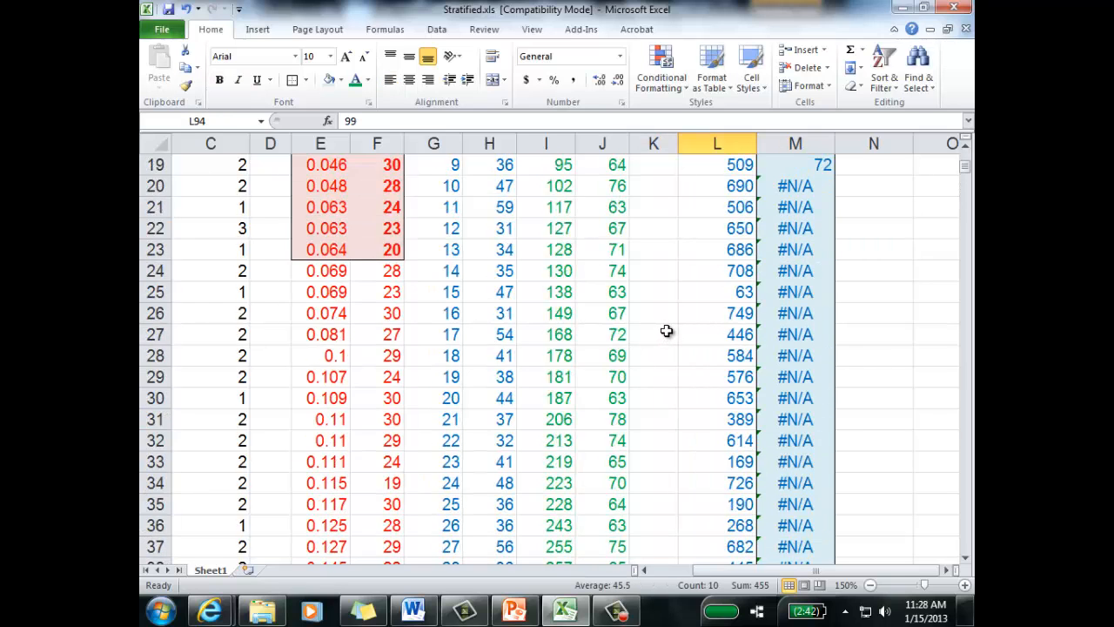
scroll(666, 331, up, 6)
scroll(566, 255, down, 3)
click(566, 191)
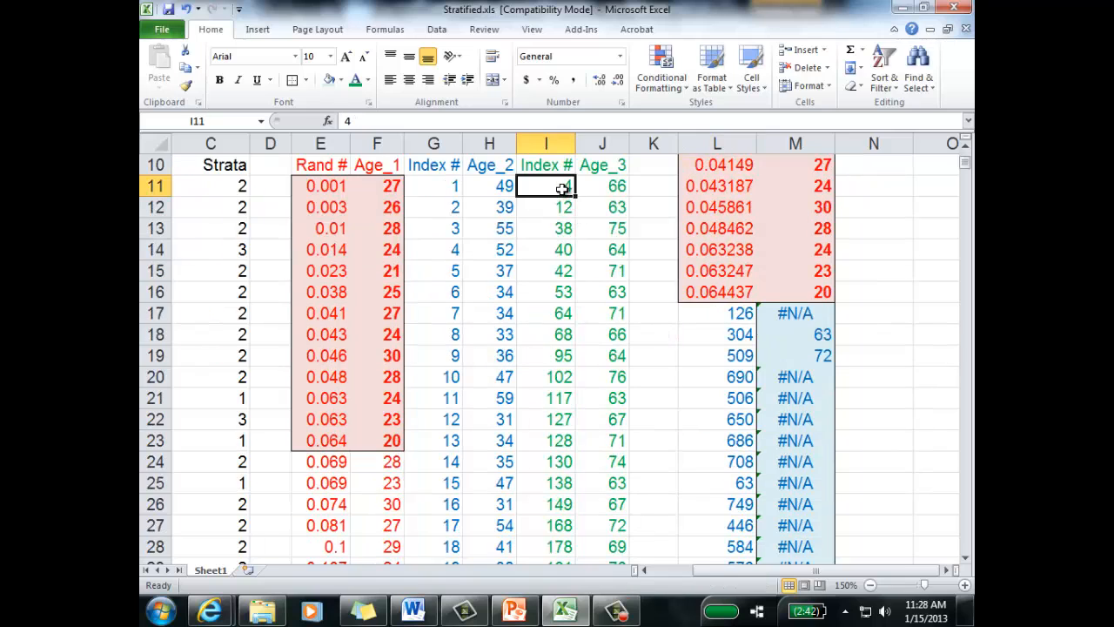
text(1)
key(Return)
text(2)
click(576, 220)
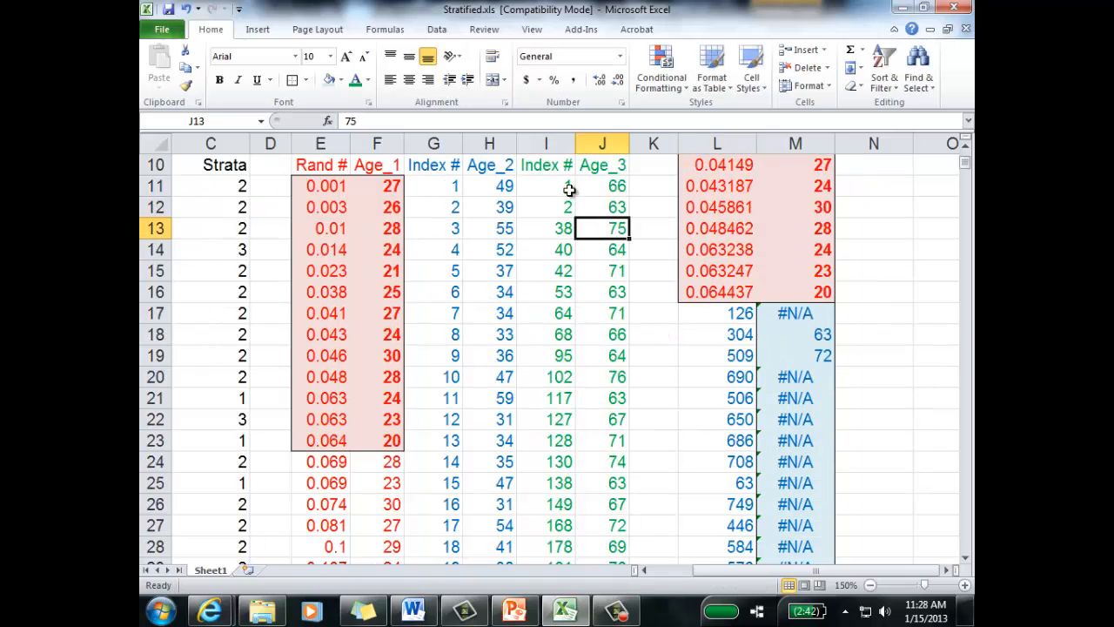
Step: Fill the 1, 2 series from I11:I12 down the Stratum 3 index column through row 112
drag(564, 190, 567, 209)
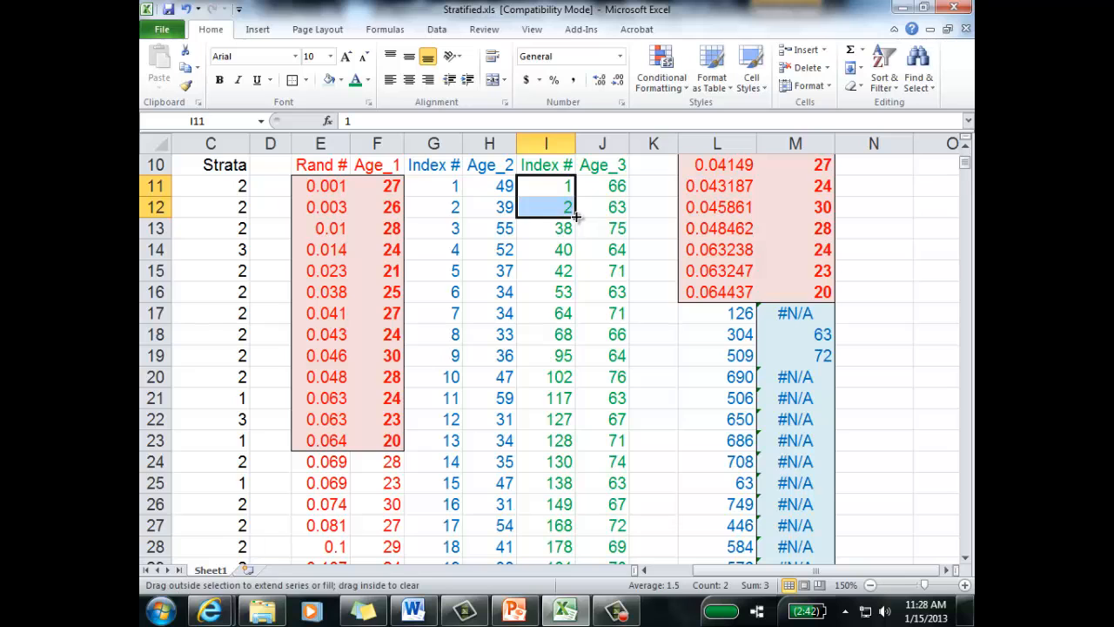
double_click(577, 220)
scroll(834, 344, down, 17)
scroll(841, 347, down, 10)
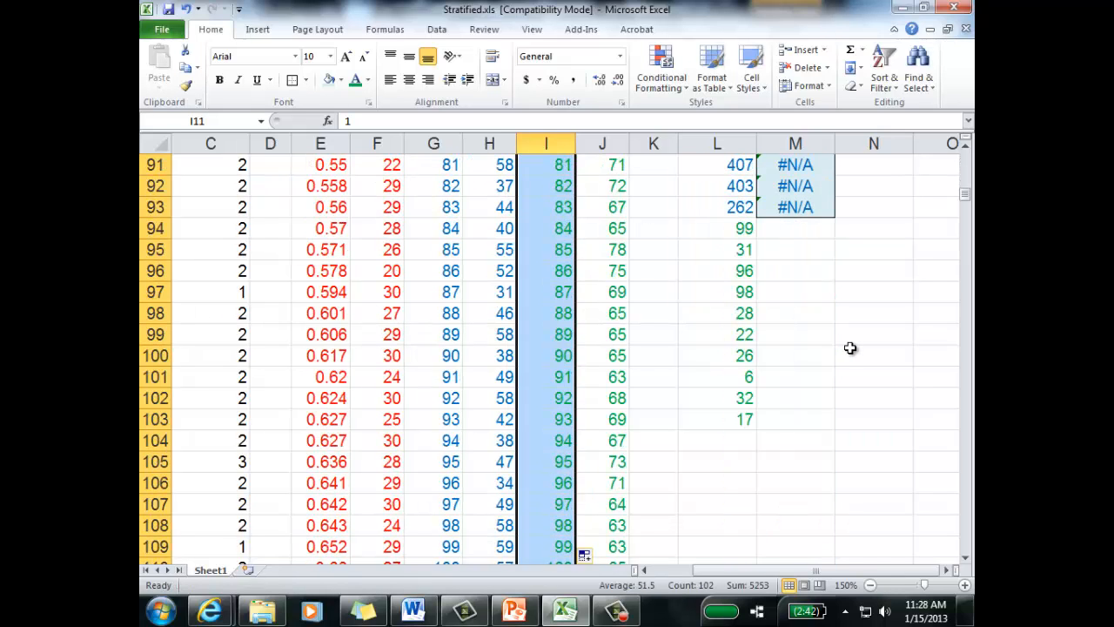
Step: Compare the sampled indexes in L94 and L95 with their matching index and age rows in columns I and J
scroll(740, 354, up, 2)
click(731, 362)
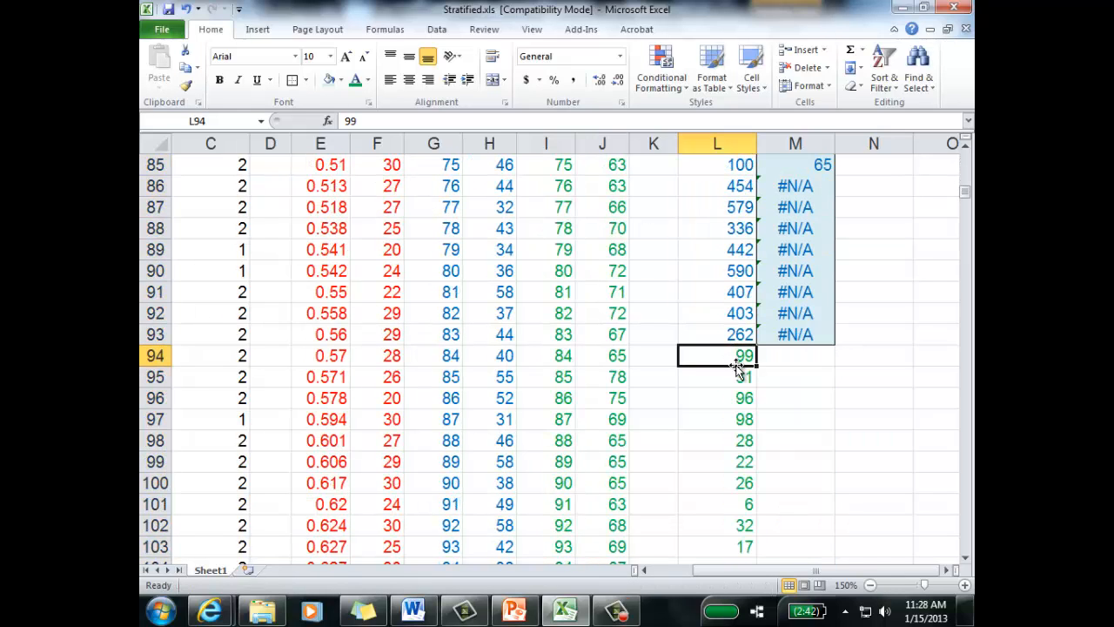
scroll(617, 488, down, 2)
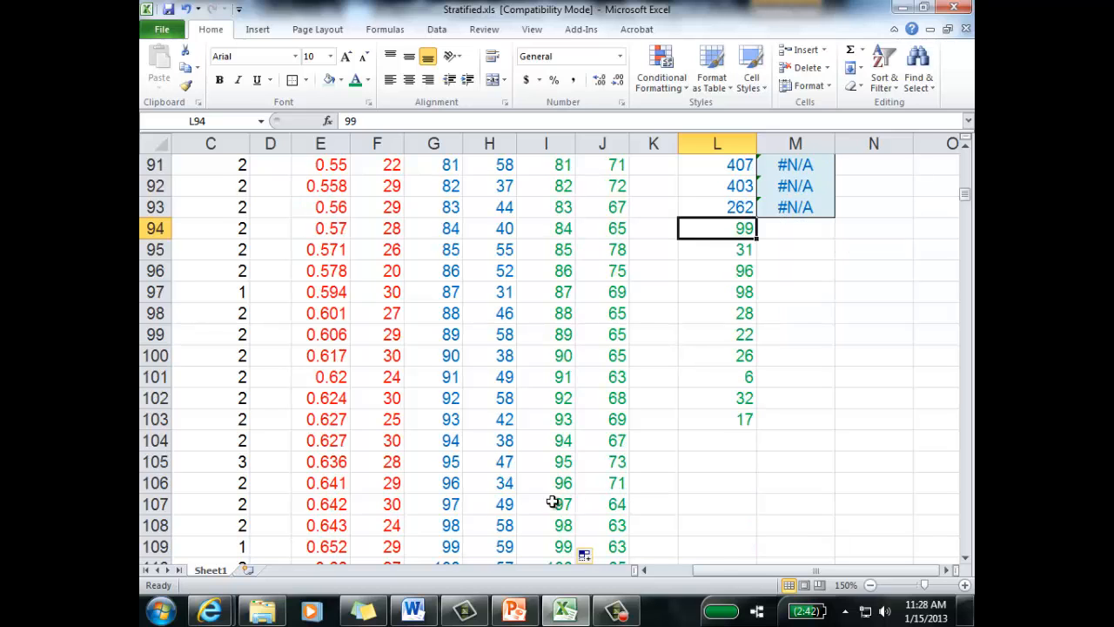
click(618, 546)
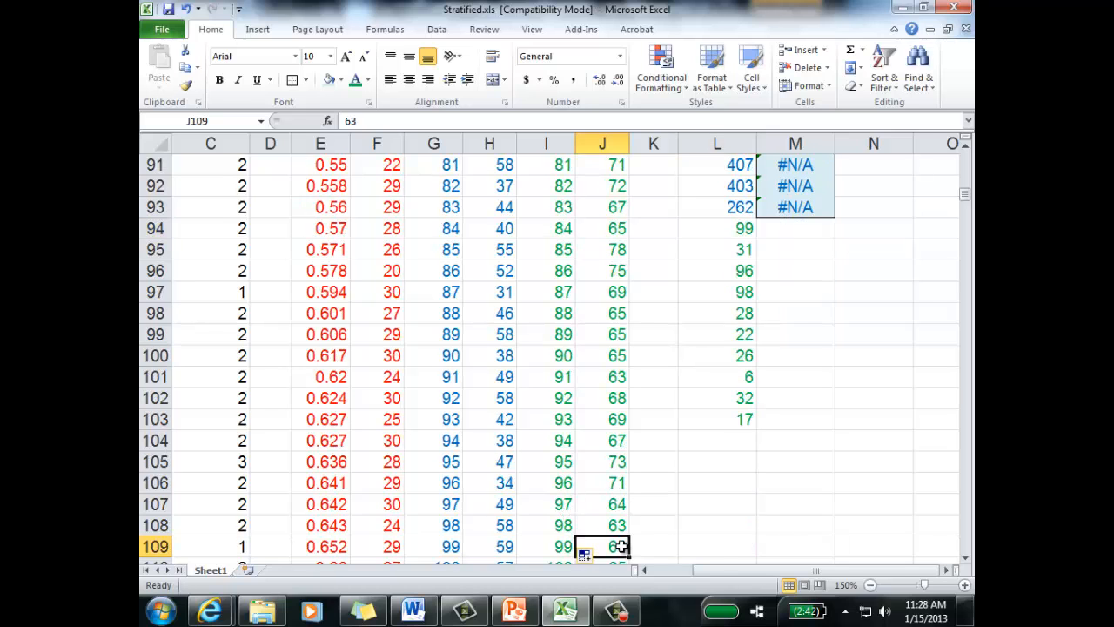
click(745, 254)
scroll(618, 314, up, 17)
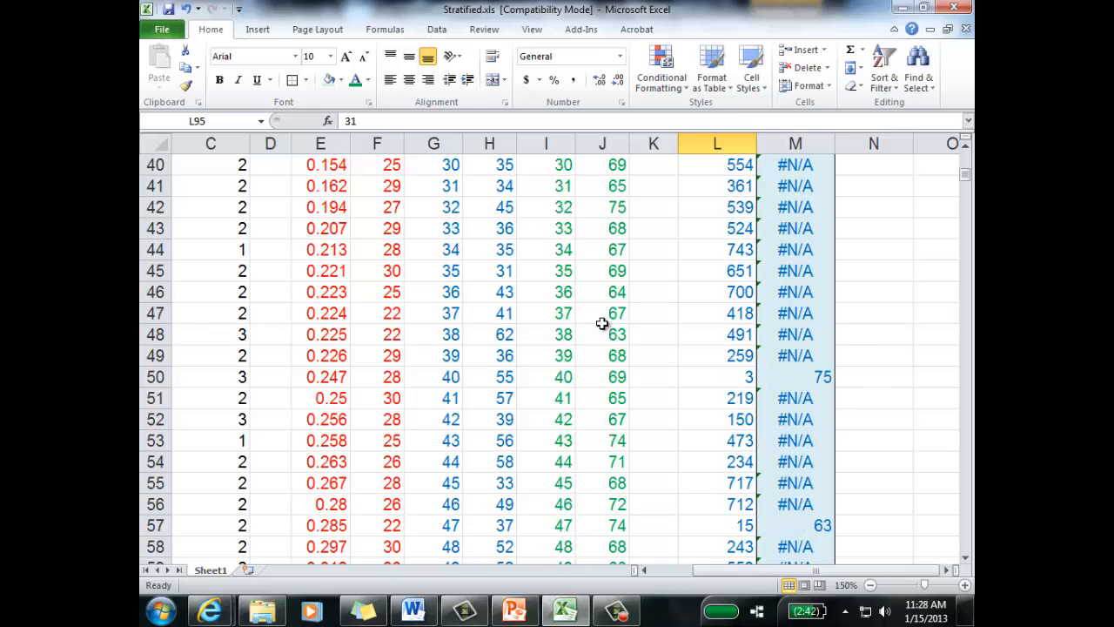
scroll(766, 392, down, 18)
scroll(784, 301, up, 2)
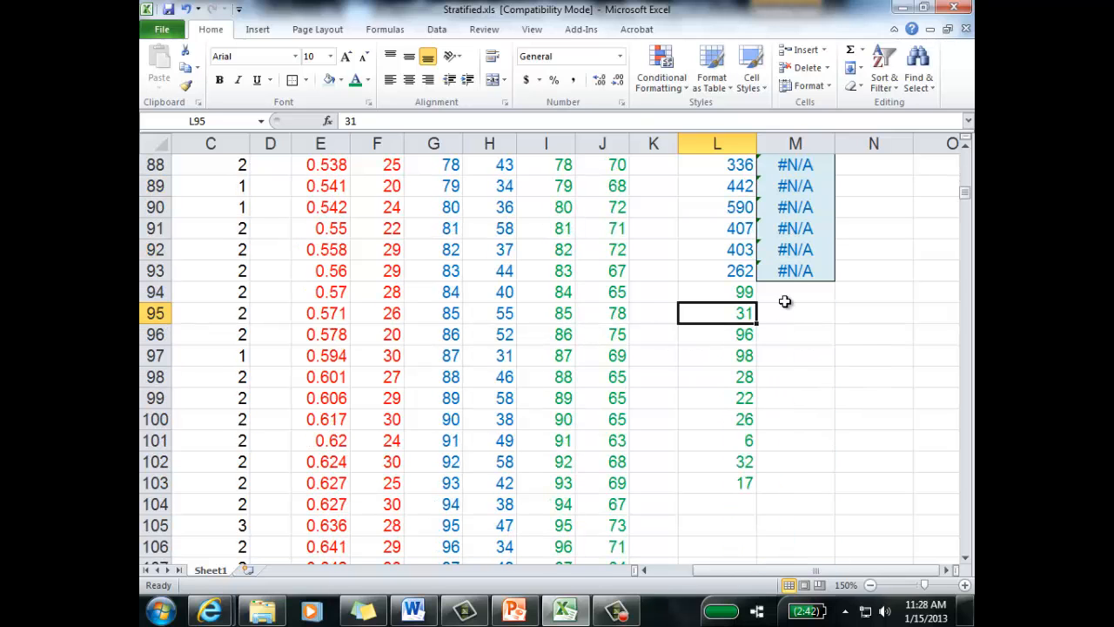
Step: Start a VLOOKUP formula in M94 with L94 as the lookup value
click(780, 292)
text(=voll)
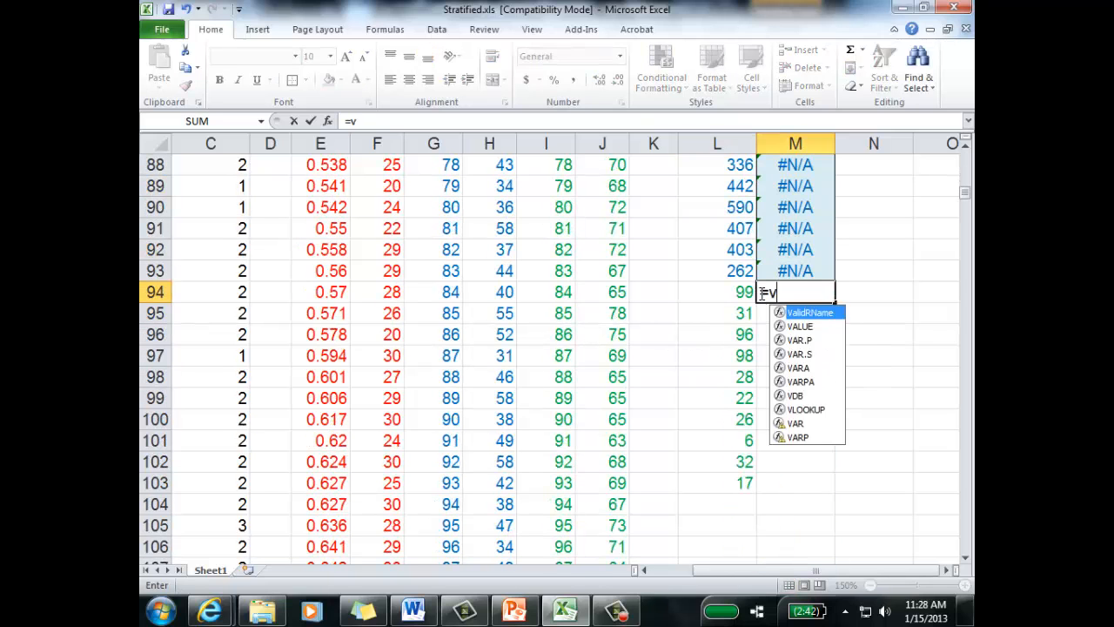
key(BackSpace)
text(l)
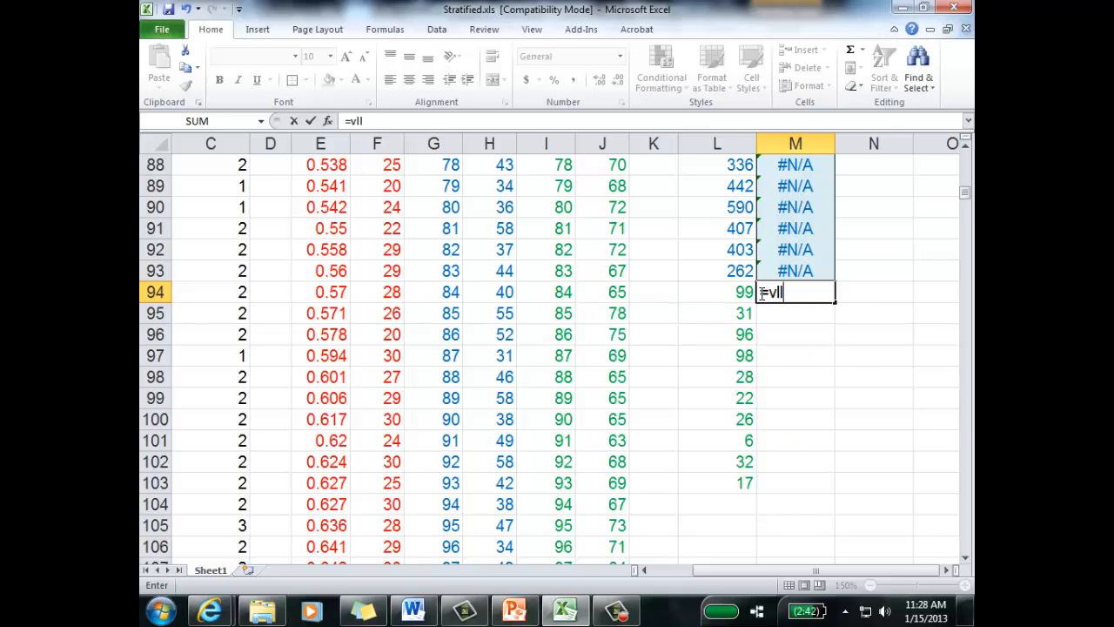
key(BackSpace)
text(ookup()
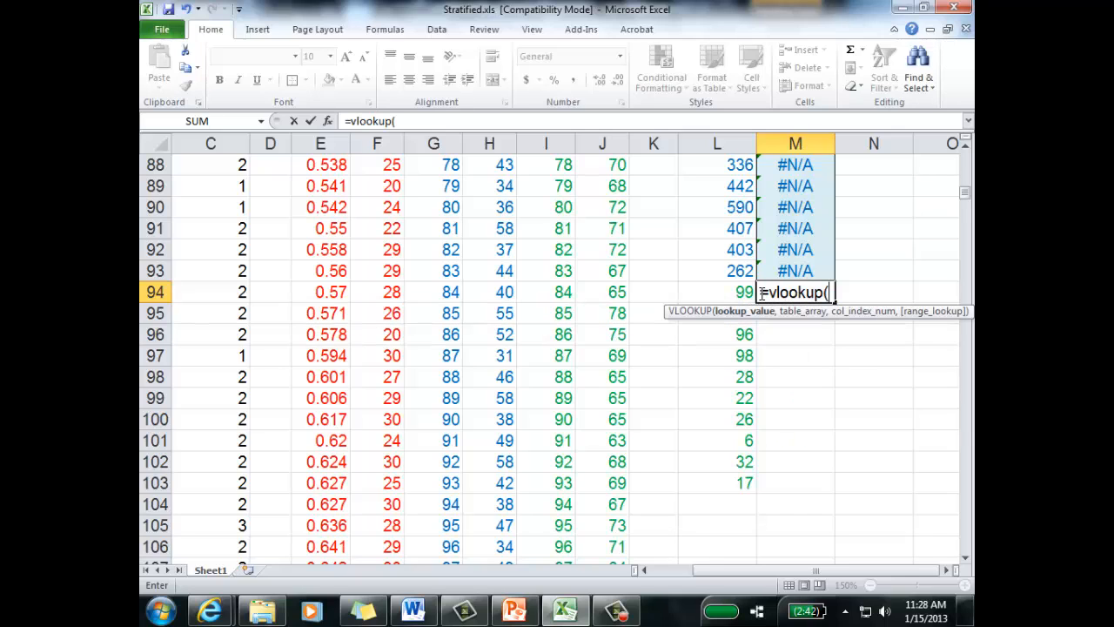
click(709, 292)
text(,)
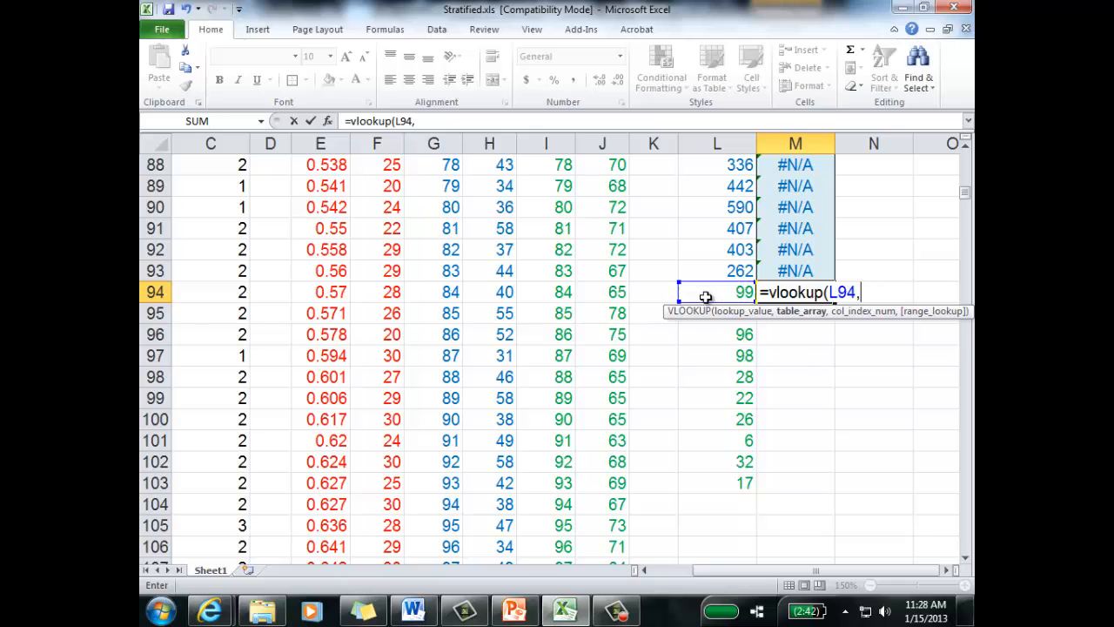
Step: Set the VLOOKUP table array to the Stratum 3 index and age range as the absolute reference $I$10:$J$112
scroll(774, 315, up, 20)
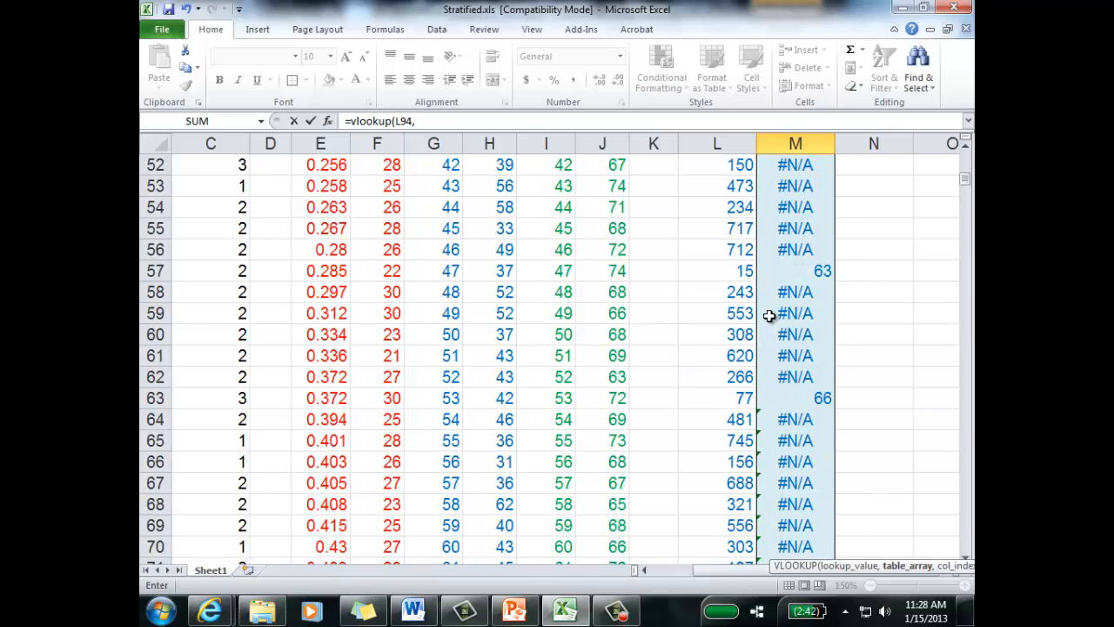
drag(557, 366, 614, 370)
key(ctrl+shift+Down)
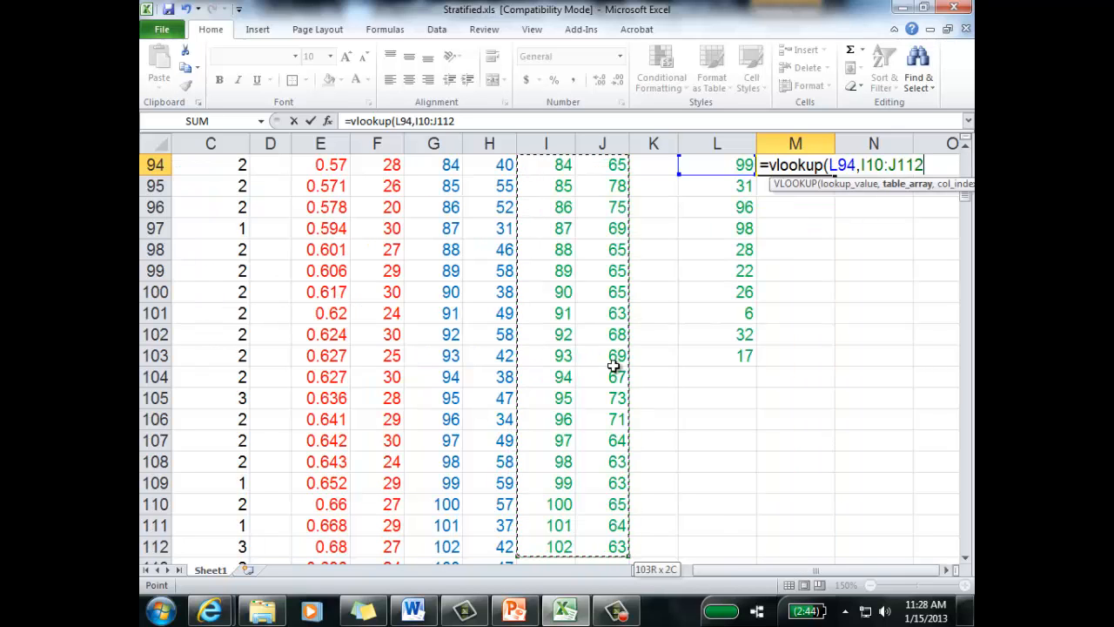
scroll(902, 359, up, 3)
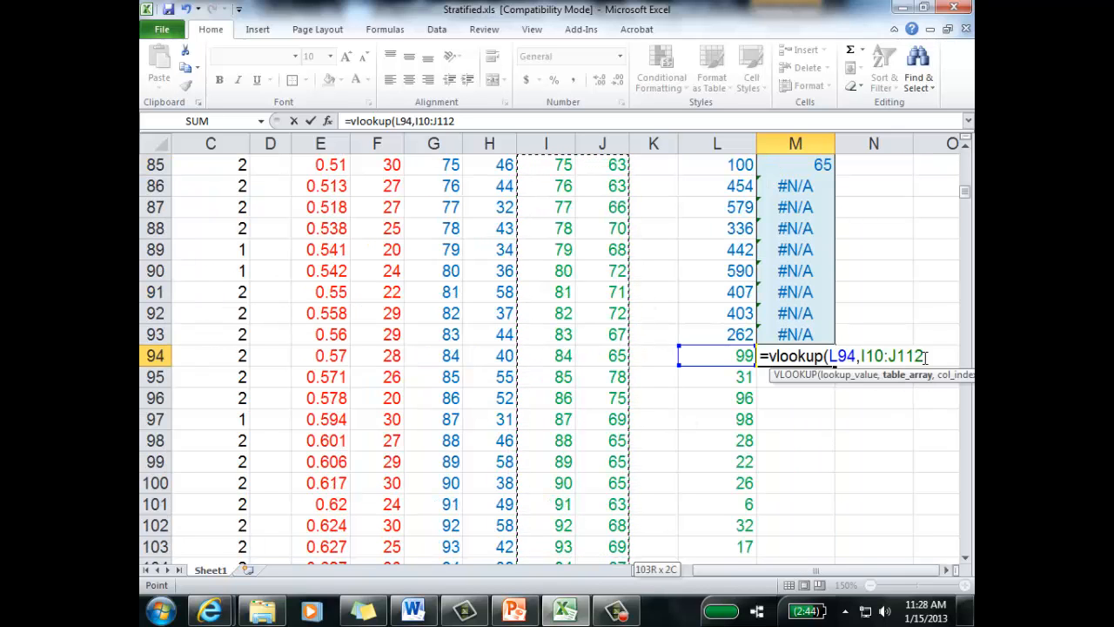
key(F4)
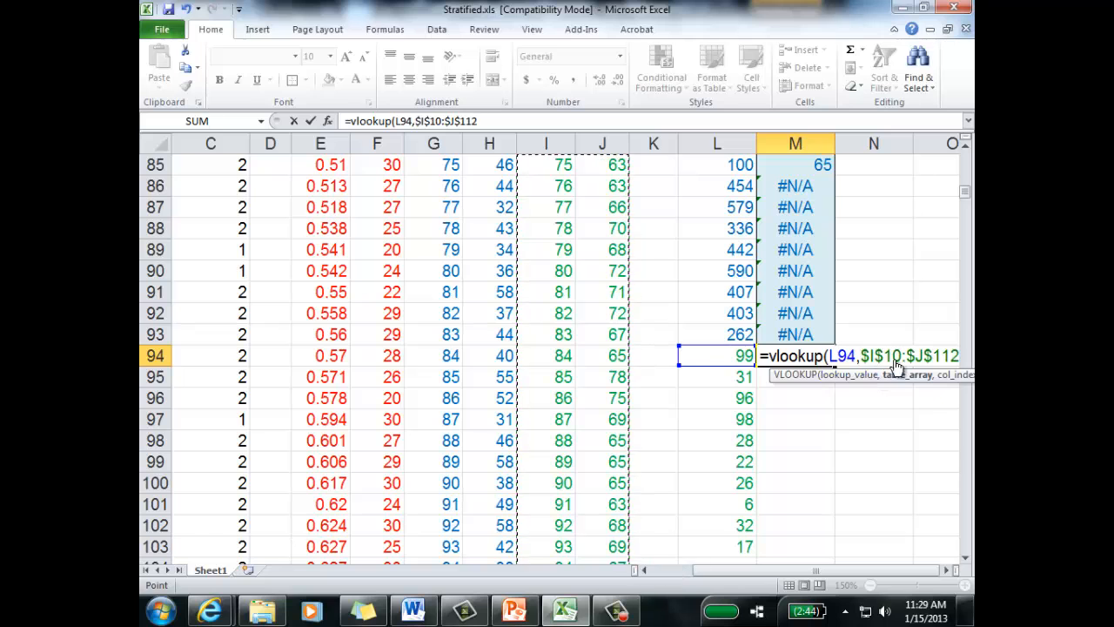
Step: Complete the M94 VLOOKUP with column index 2 and 0 for an exact match
click(947, 571)
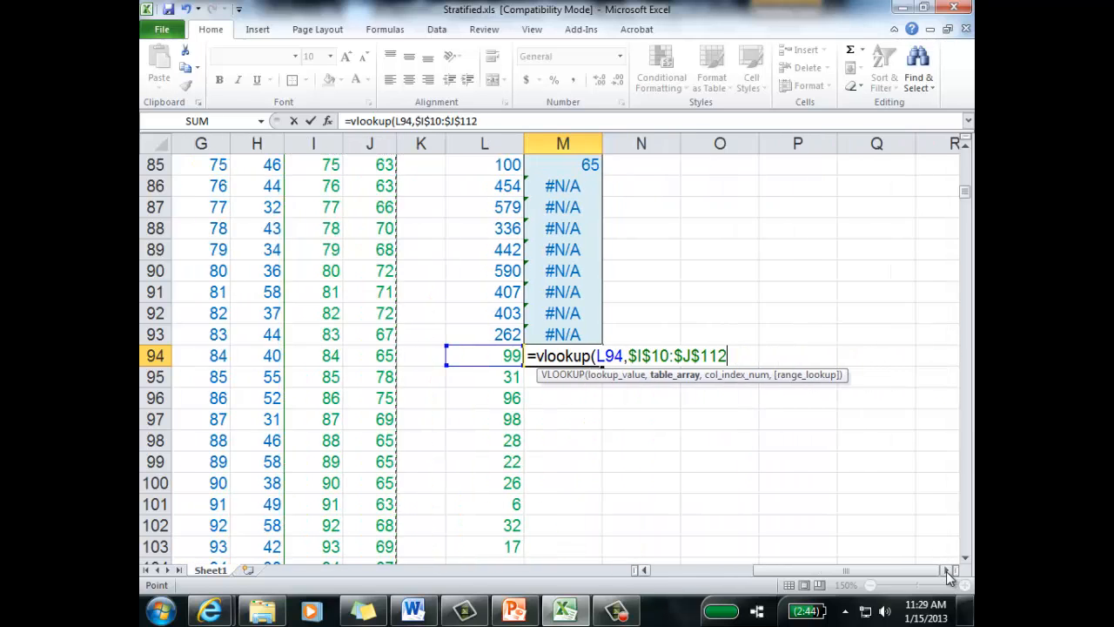
text(,2)
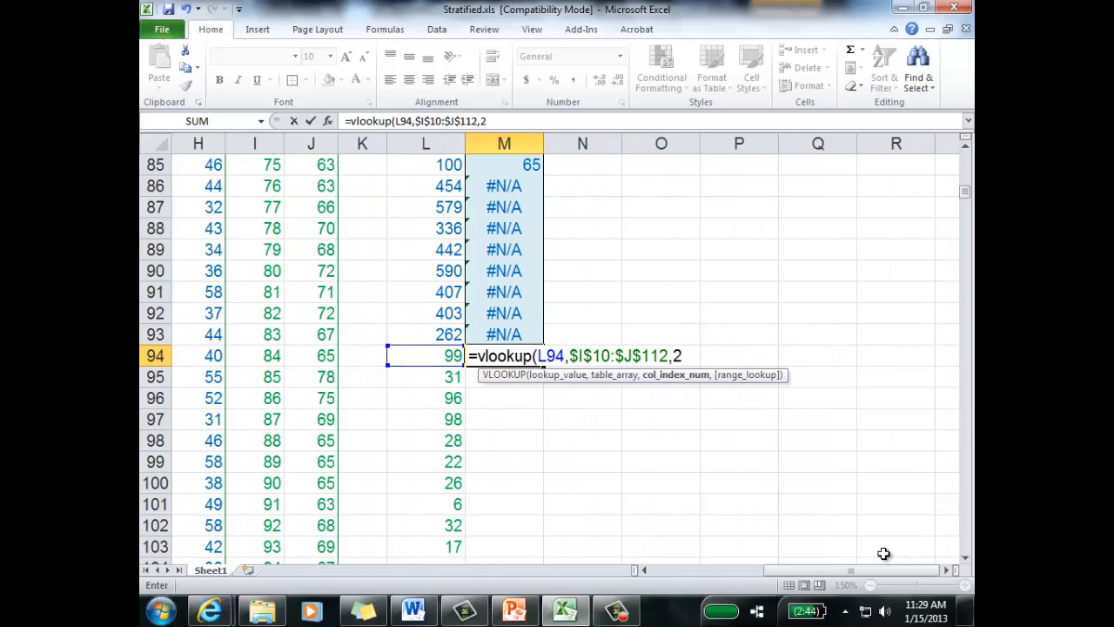
text(,0)
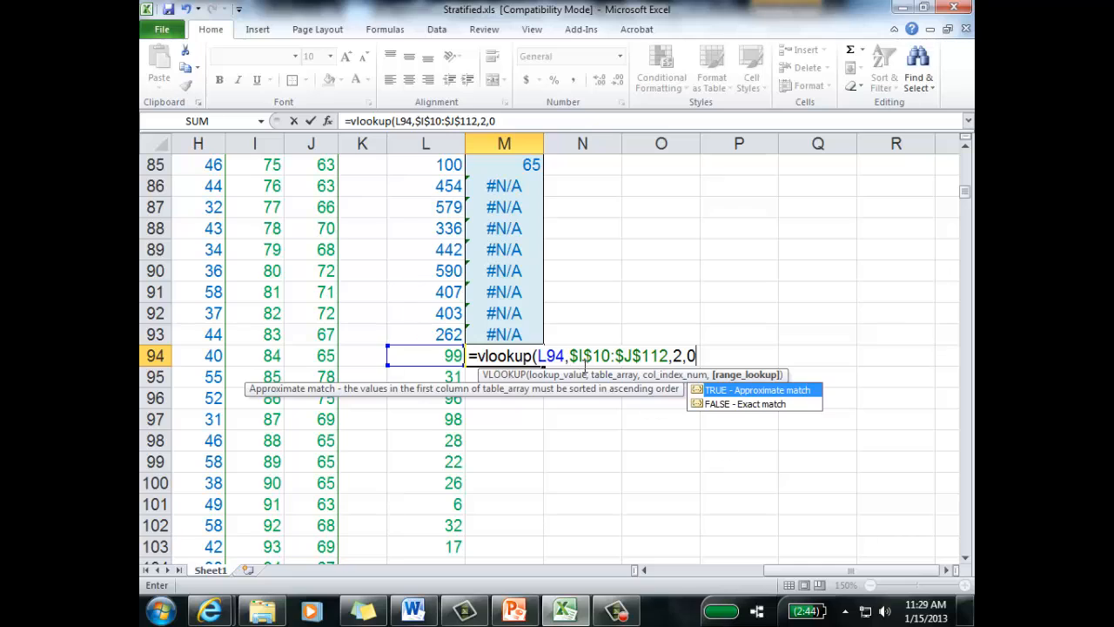
drag(570, 355, 672, 355)
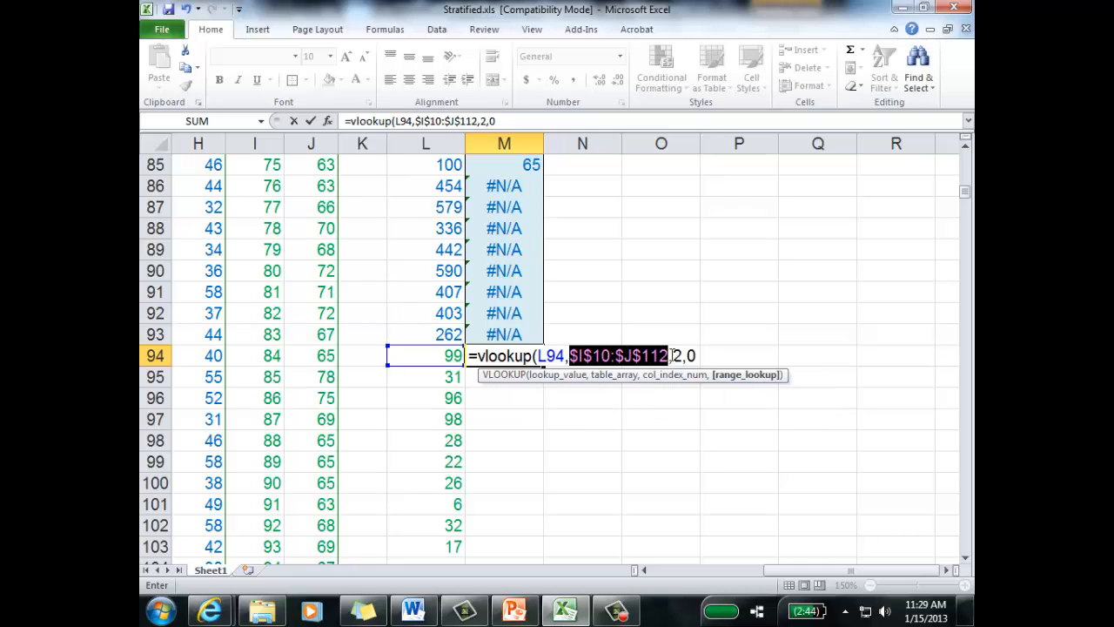
click(697, 353)
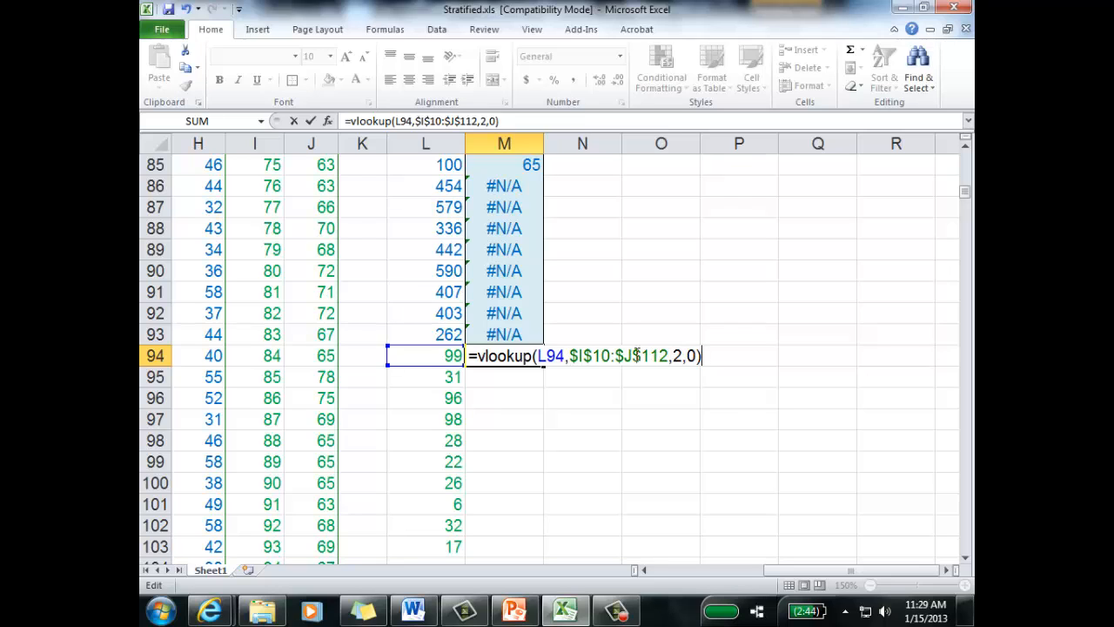
key(Return)
click(514, 353)
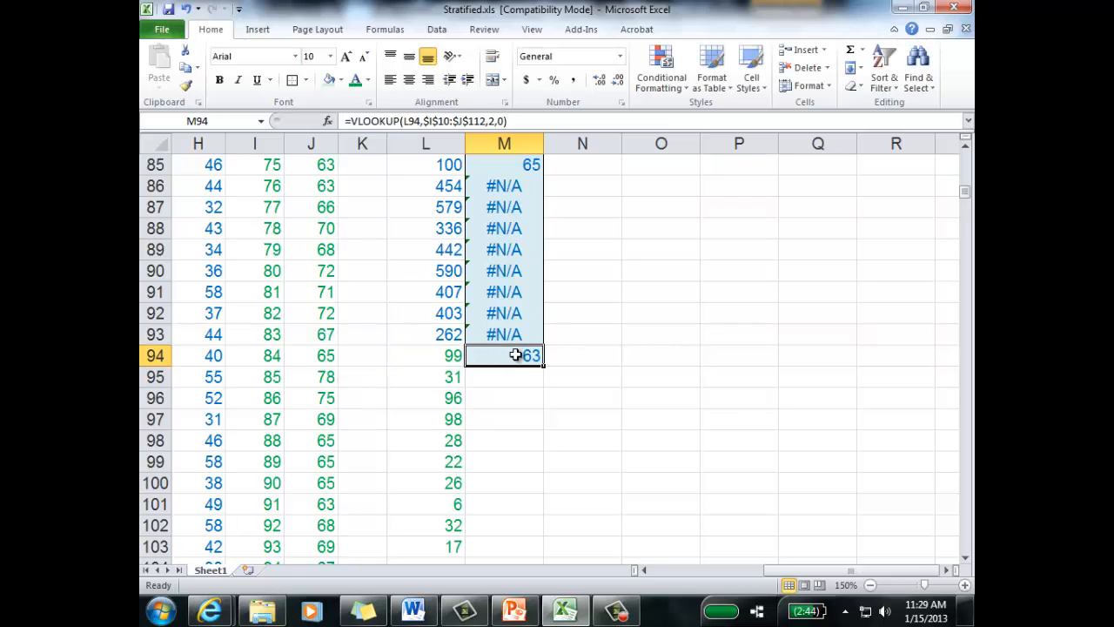
Step: Format M94 with a green font, a light olive green fill and no border
click(357, 82)
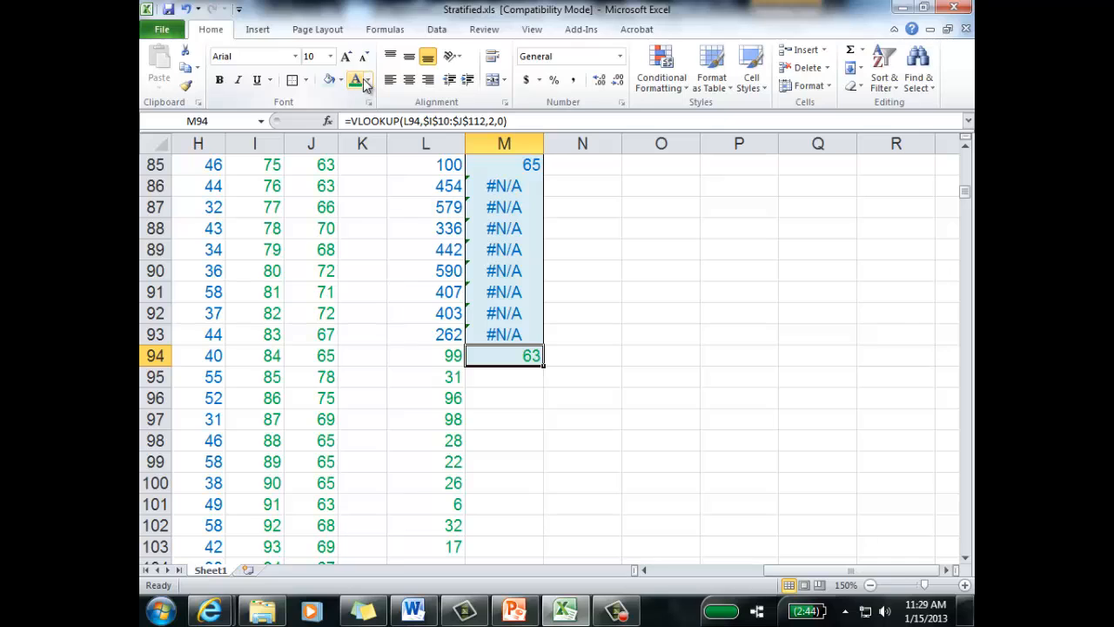
click(343, 80)
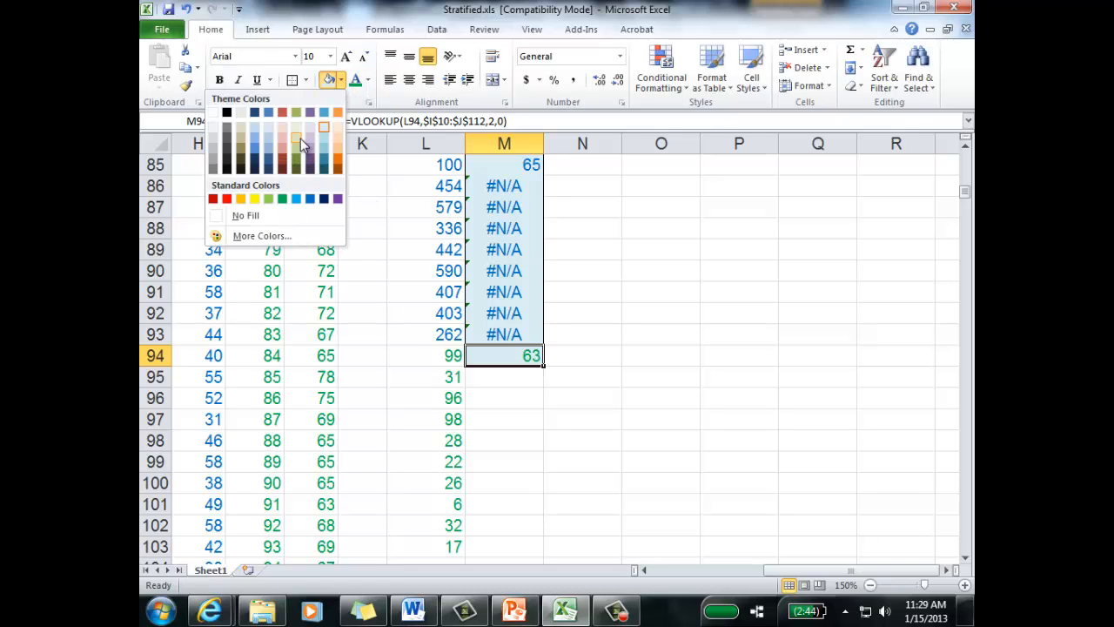
click(300, 138)
click(305, 80)
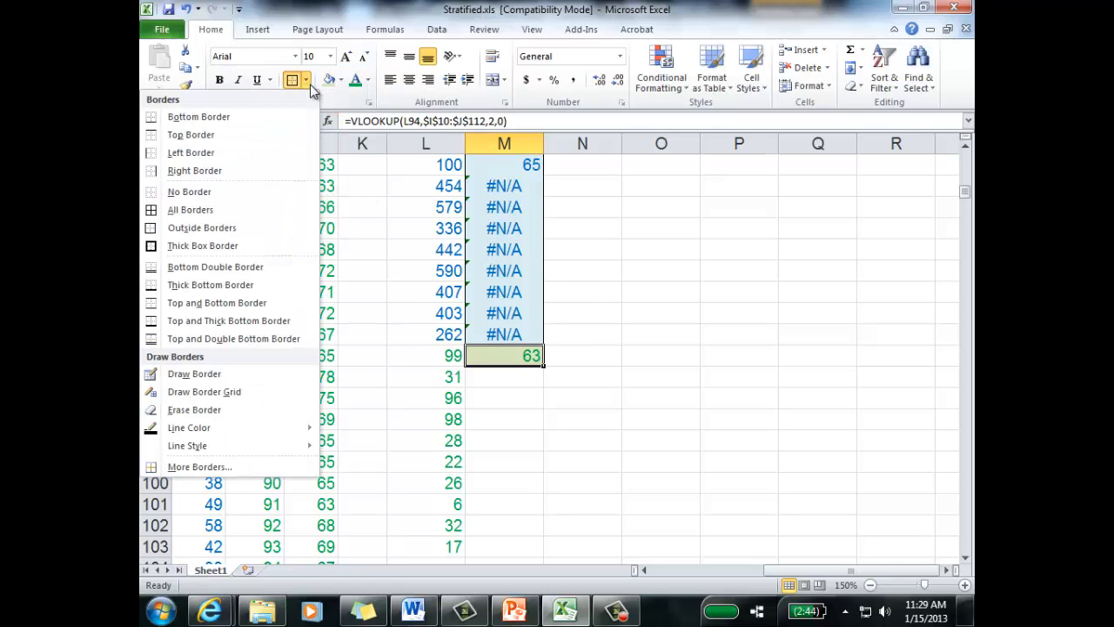
click(204, 190)
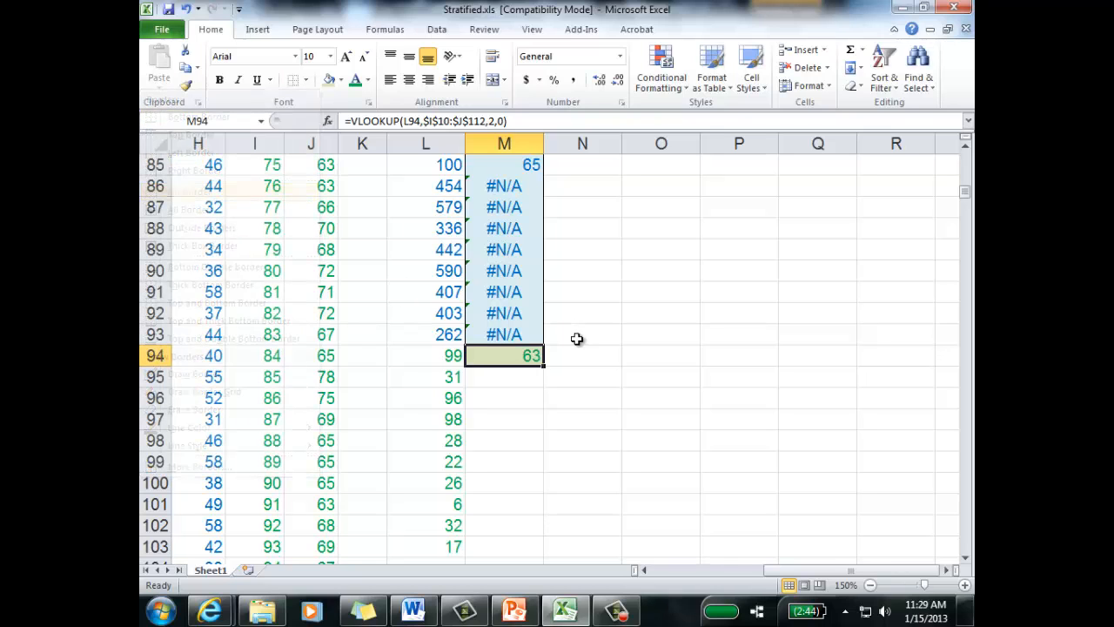
Step: Fill the M94 VLOOKUP formula down column M
click(577, 339)
click(529, 354)
double_click(540, 370)
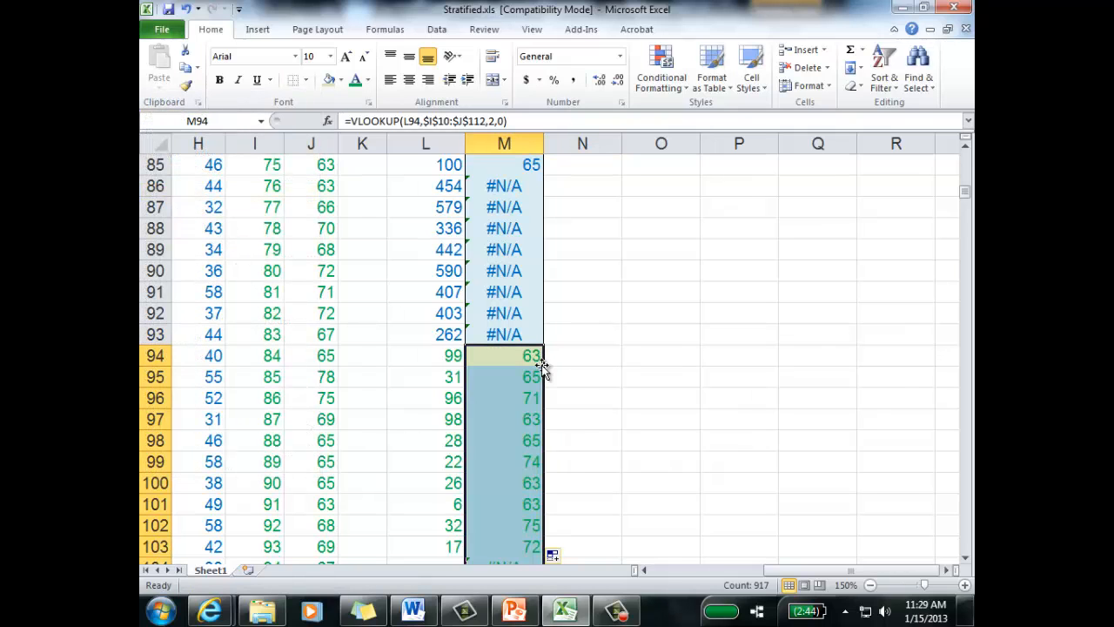
Step: Delete the surplus lookup cells from M104 down to M1010, shifting cells up
scroll(587, 376, down, 3)
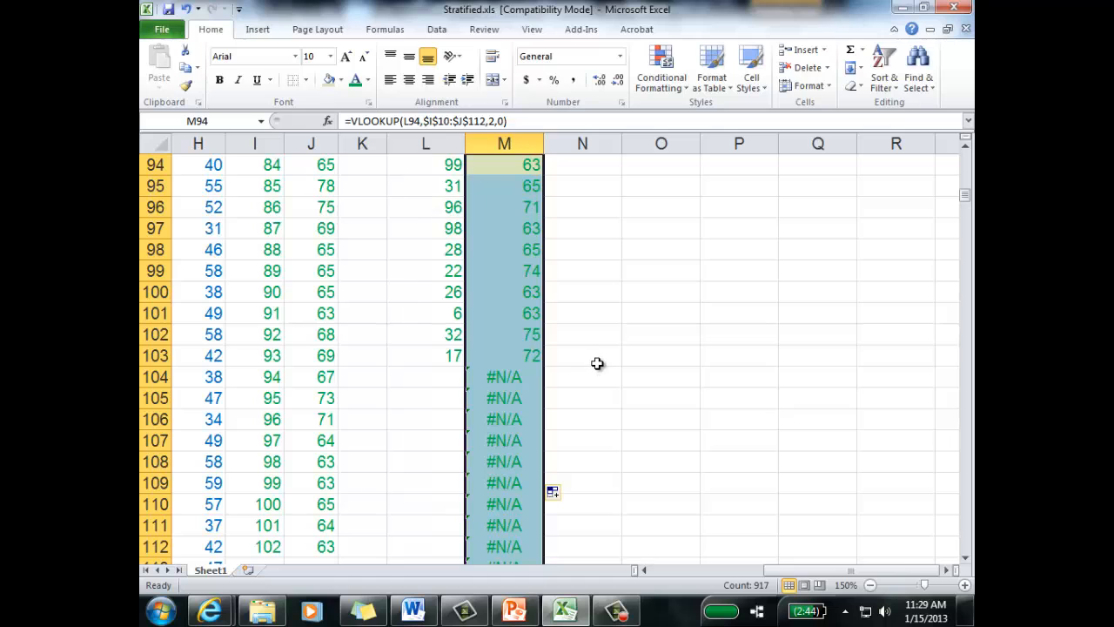
click(522, 376)
key(ctrl+shift+Down)
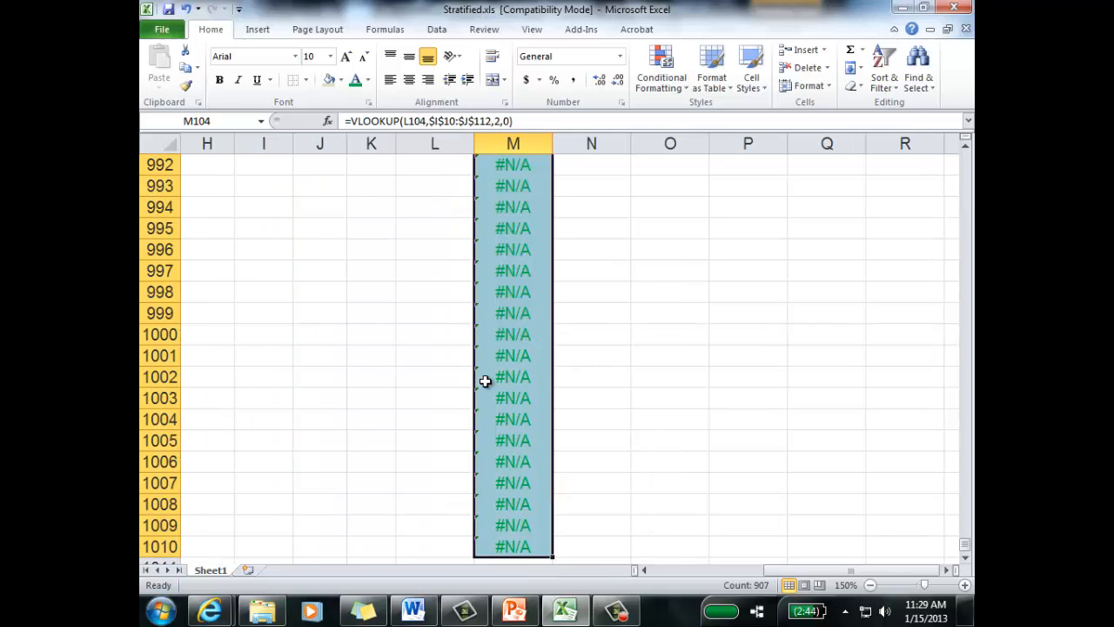
right_click(507, 357)
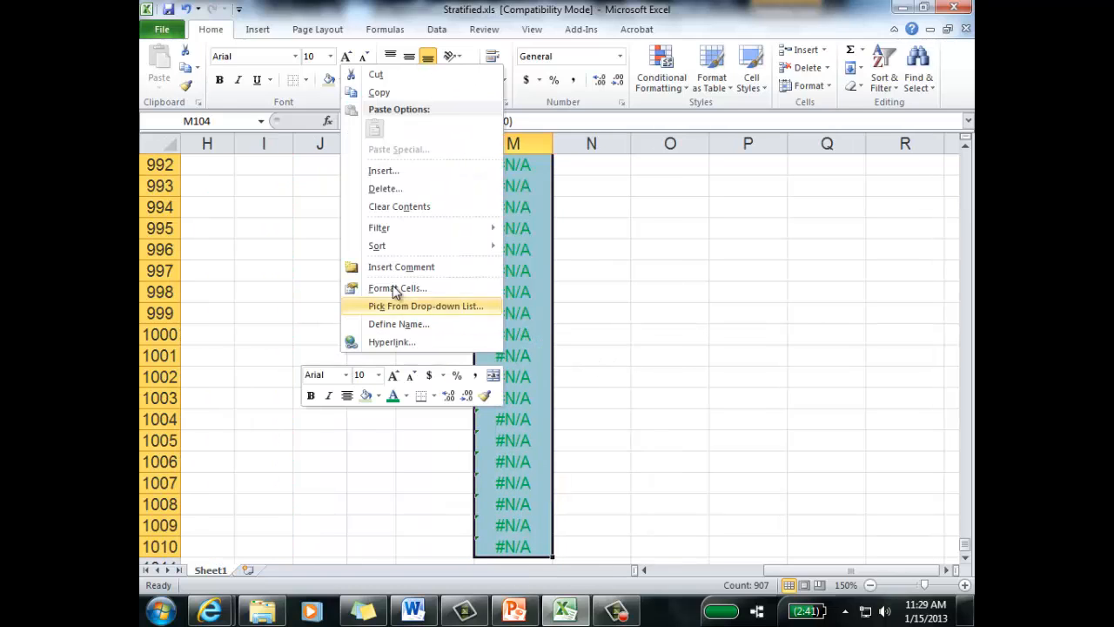
click(378, 187)
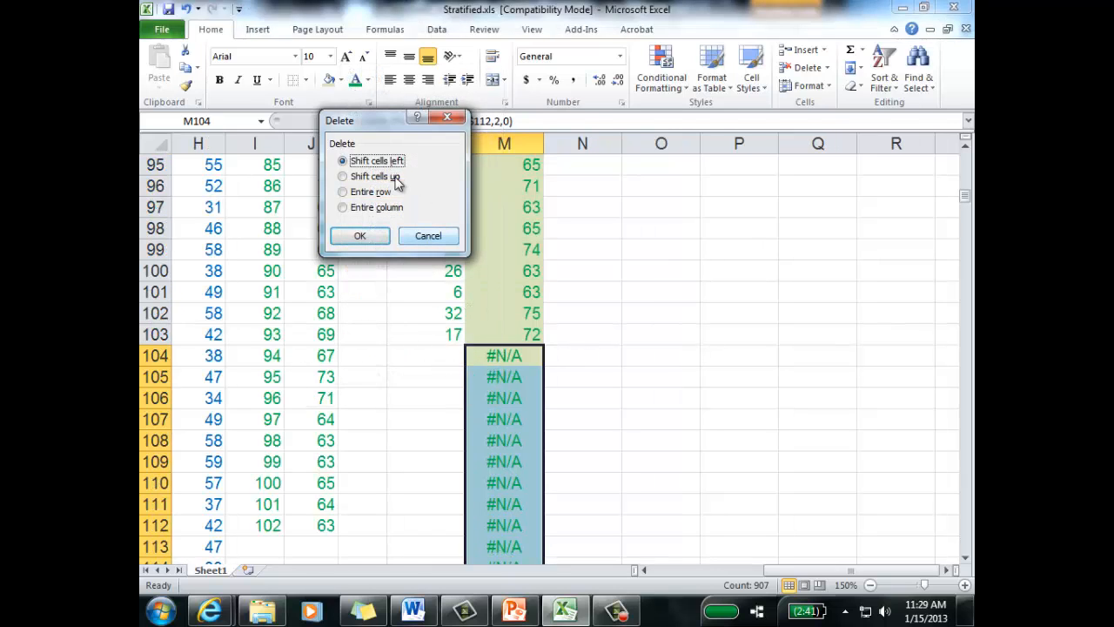
click(370, 177)
click(360, 236)
click(720, 403)
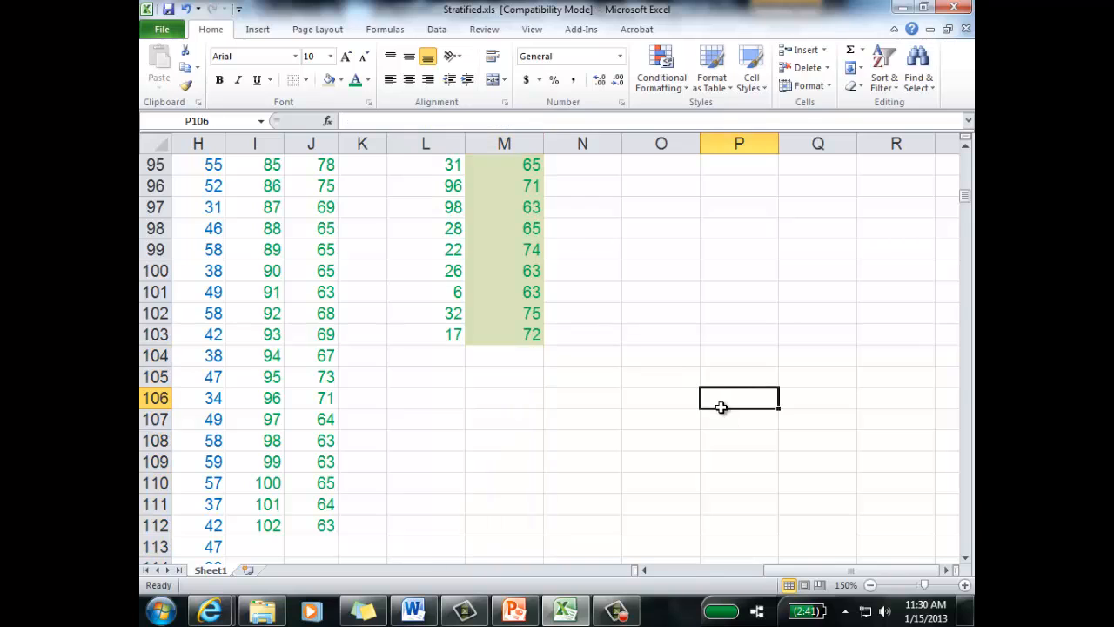
Step: Apply outside borders and bold text to the Stratum 3 ages in M94:M103
scroll(720, 376, up, 3)
drag(500, 341, 501, 525)
click(306, 80)
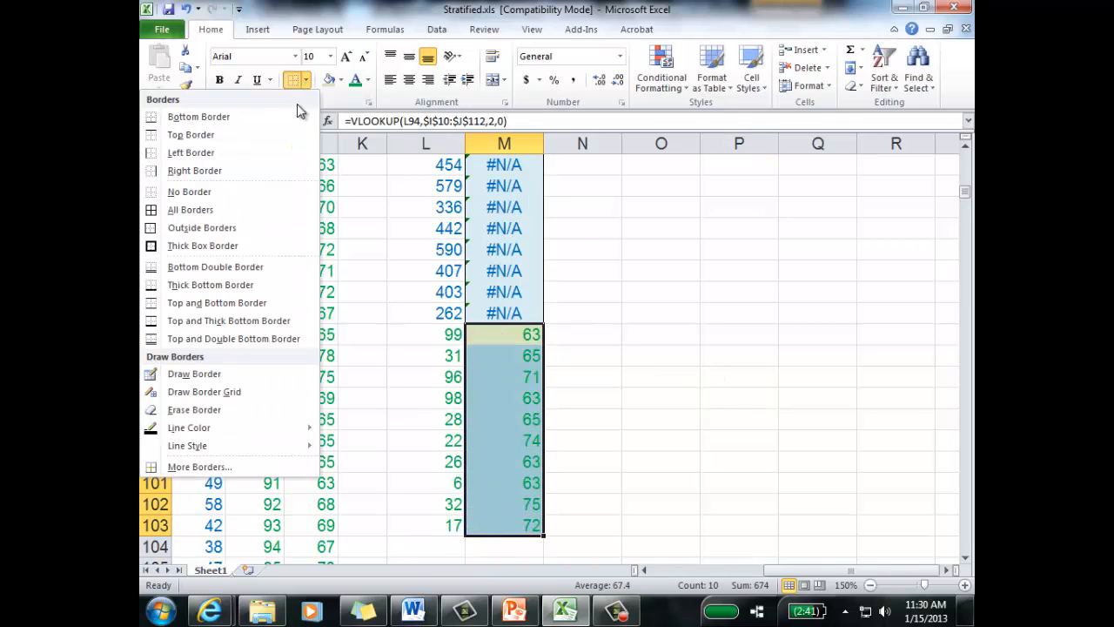
click(192, 228)
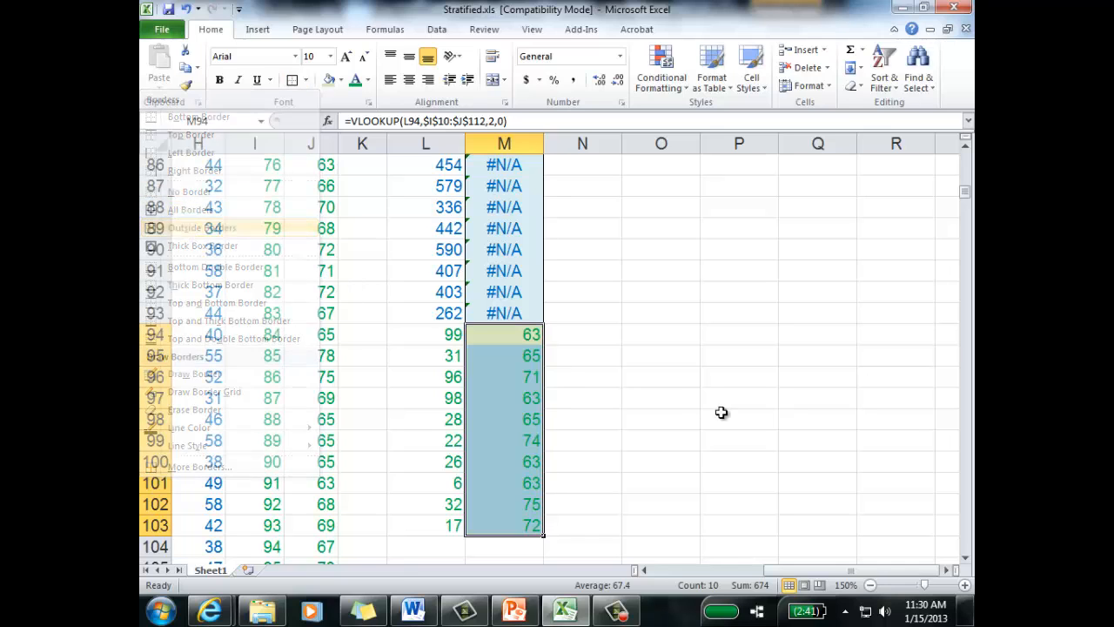
click(722, 413)
drag(518, 336, 527, 521)
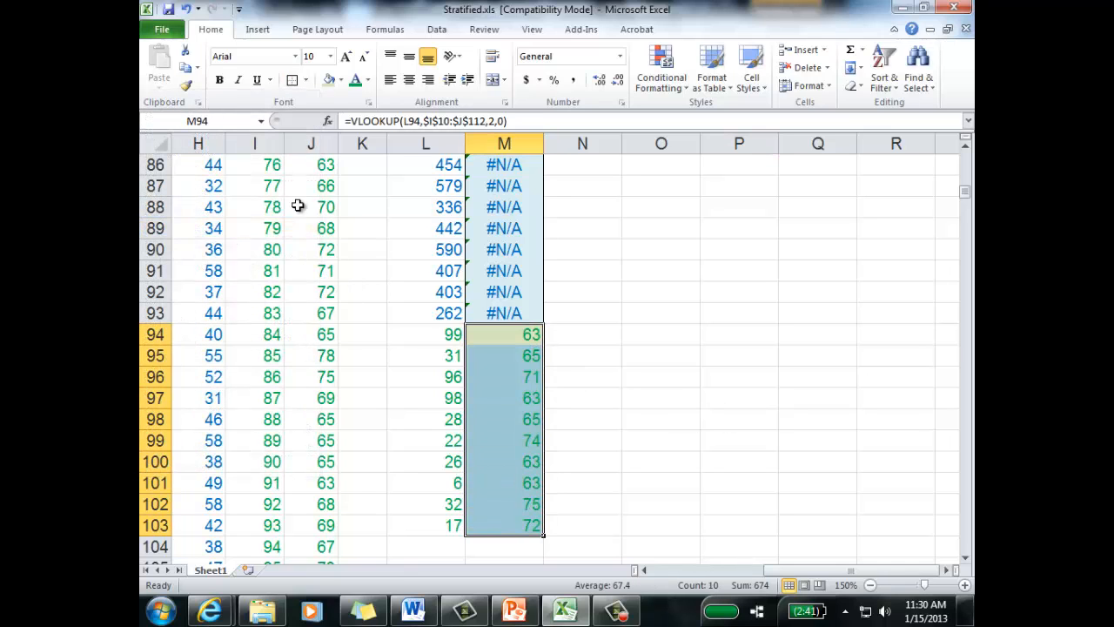
click(219, 79)
click(763, 378)
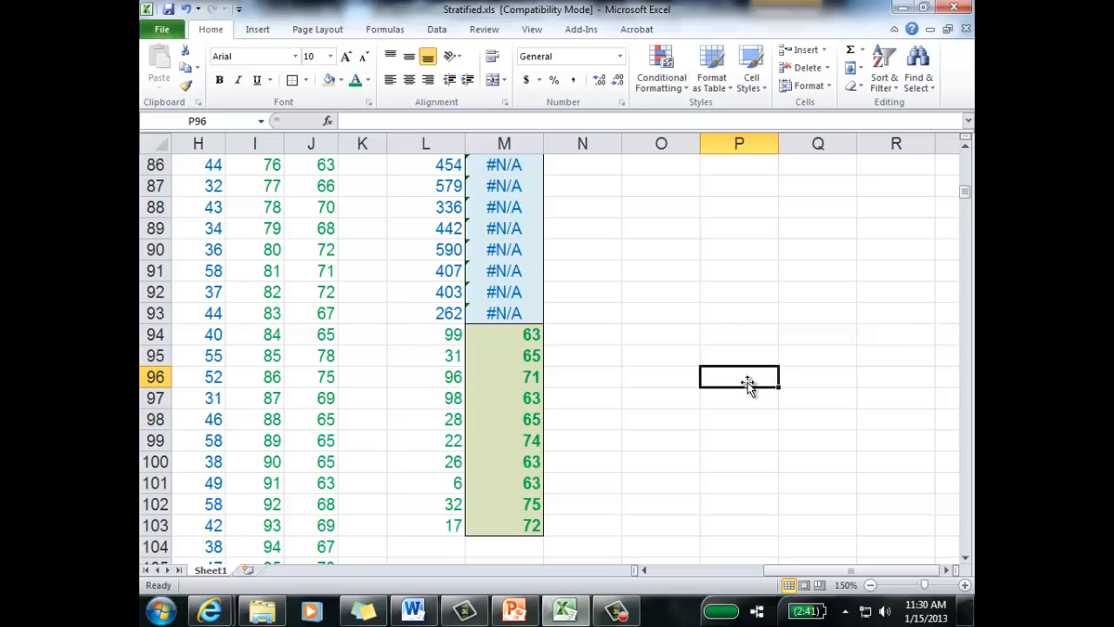
Step: Remove the named range Data from the table array of the VLOOKUP formula in M17
scroll(704, 295, up, 2)
scroll(704, 295, up, 19)
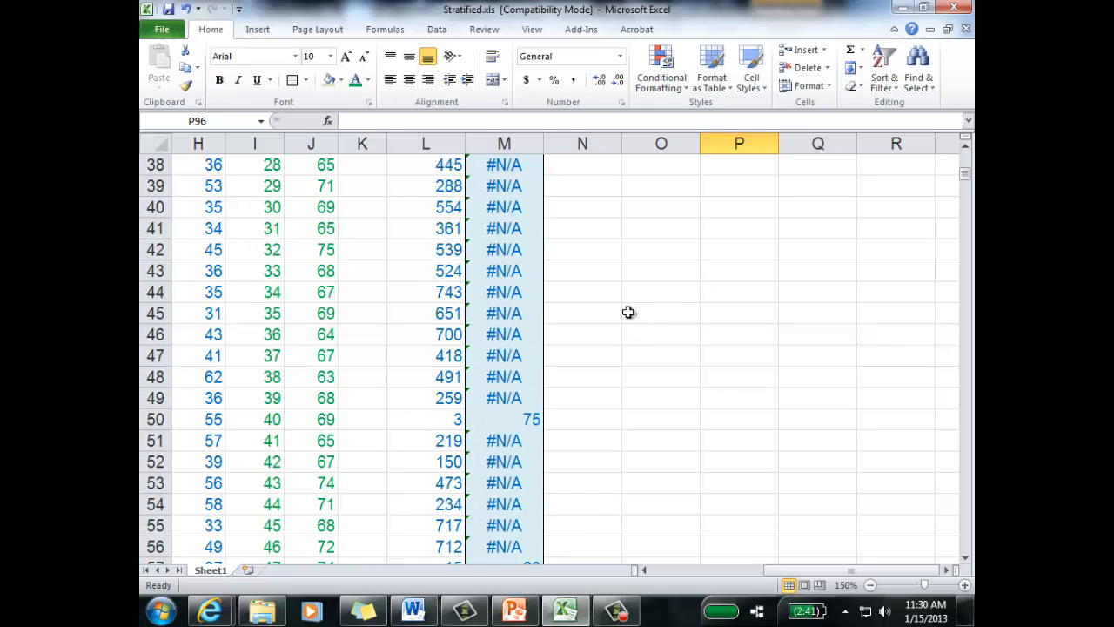
scroll(626, 308, up, 6)
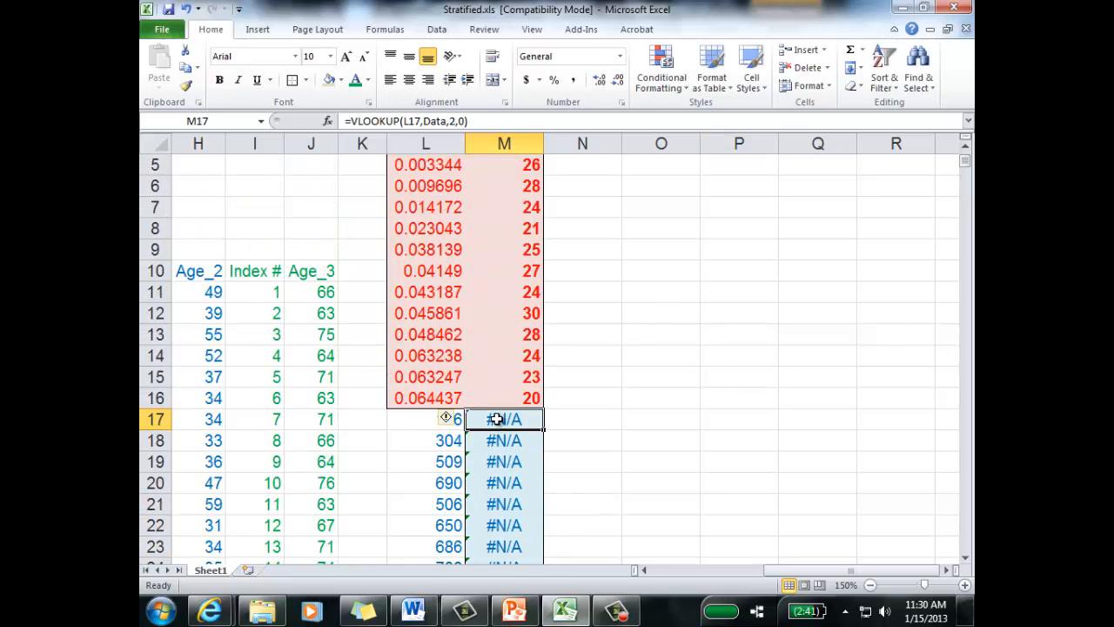
double_click(492, 420)
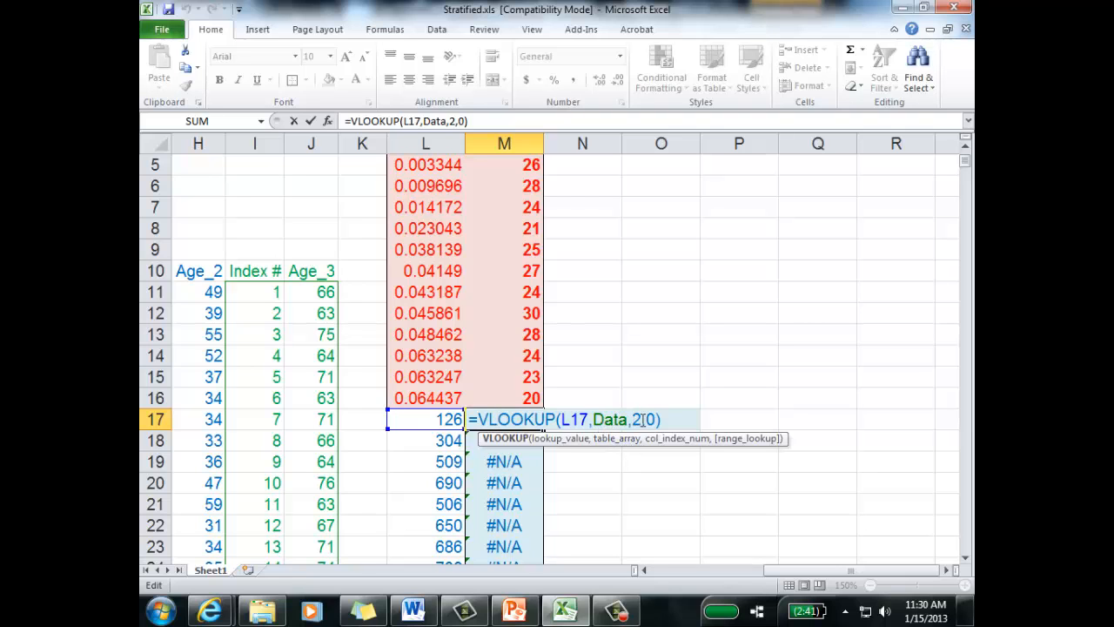
drag(803, 565, 739, 569)
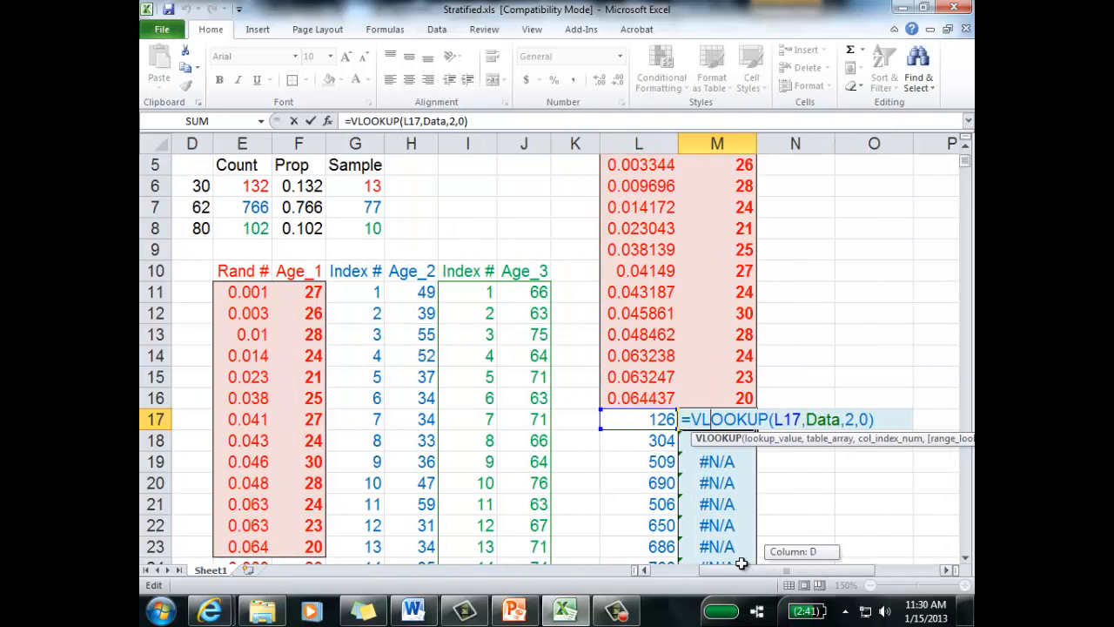
click(840, 420)
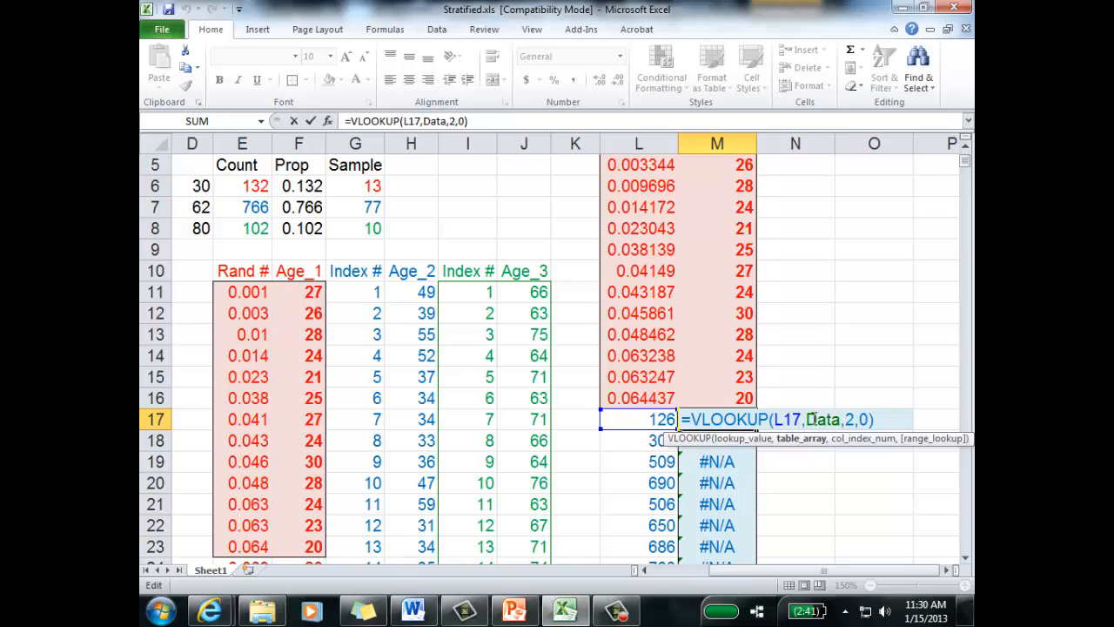
key(BackSpace)
key(BackSpace)
key(BackSpace)
key(BackSpace)
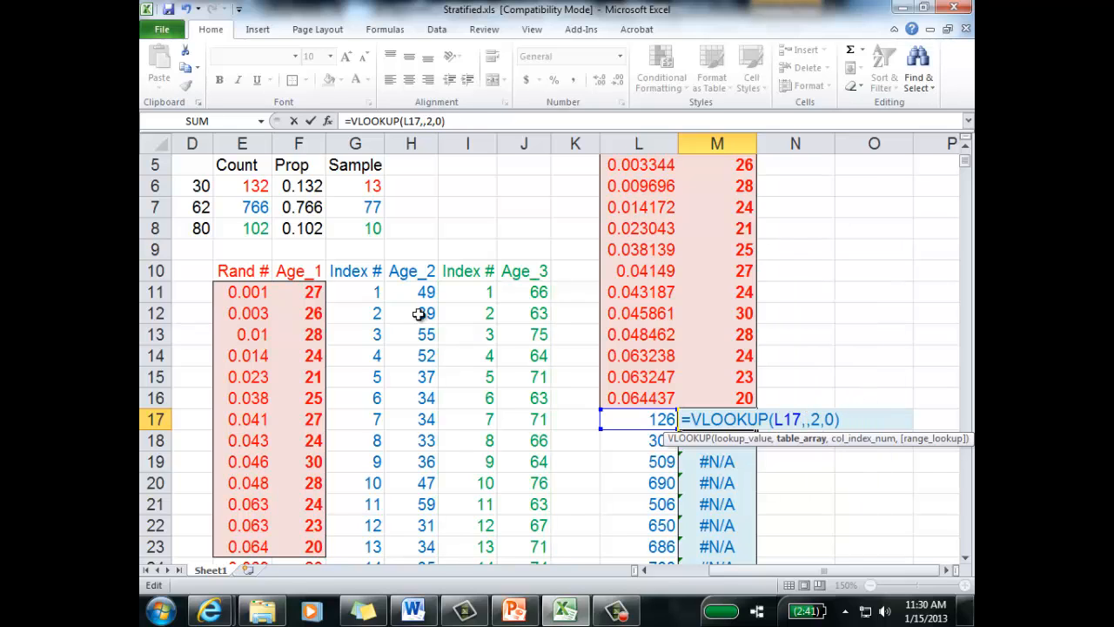
Step: Try to start the M17 table array at the absolute reference $G$11
click(364, 294)
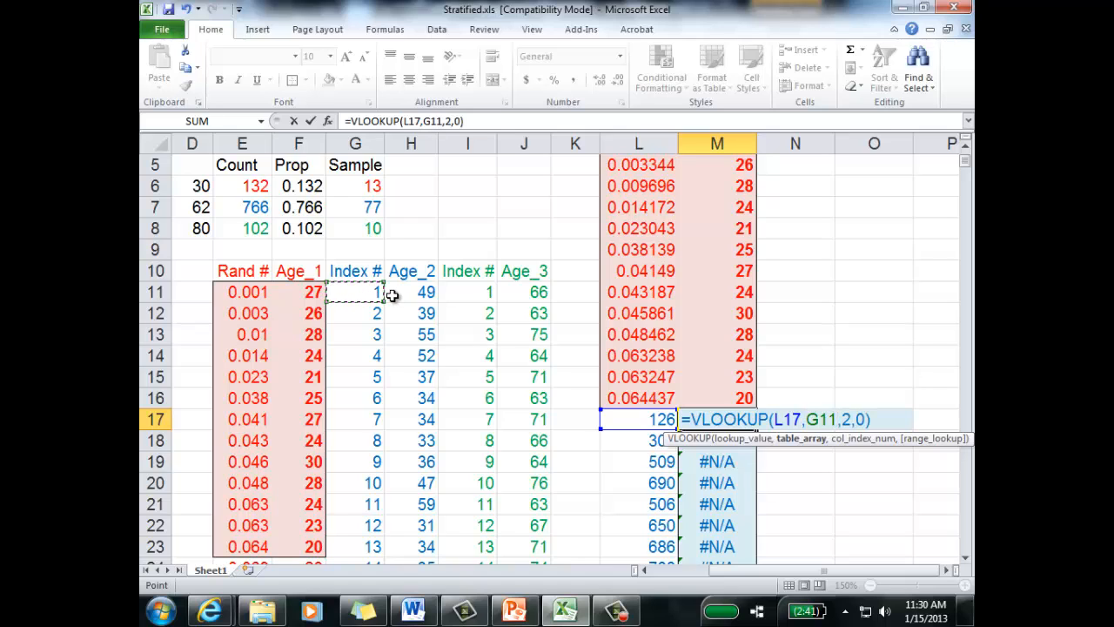
key(F4)
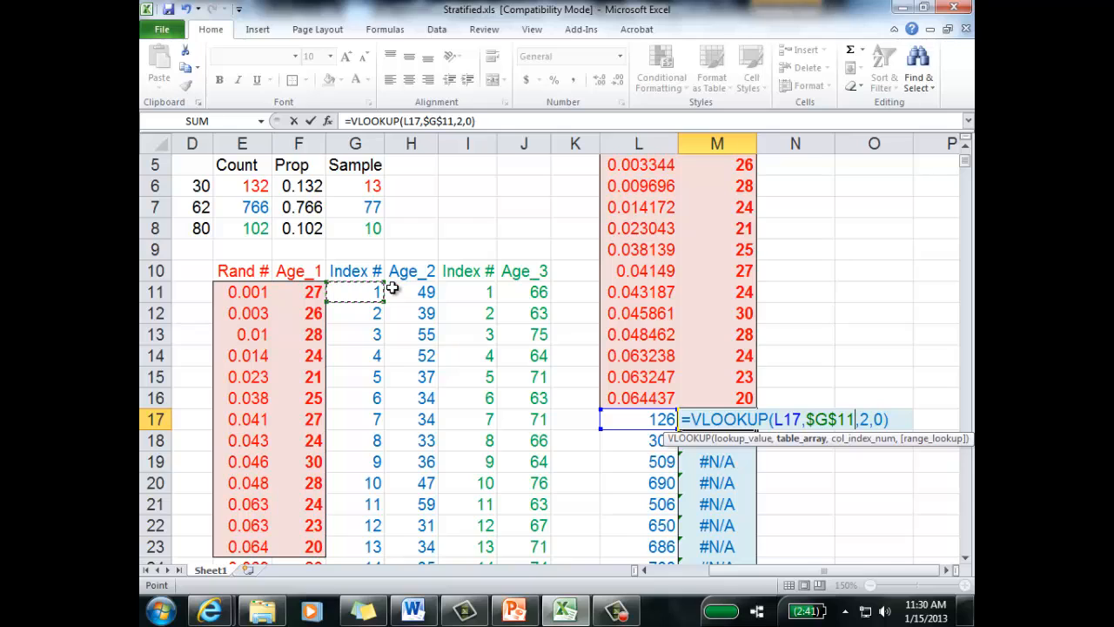
key(F8)
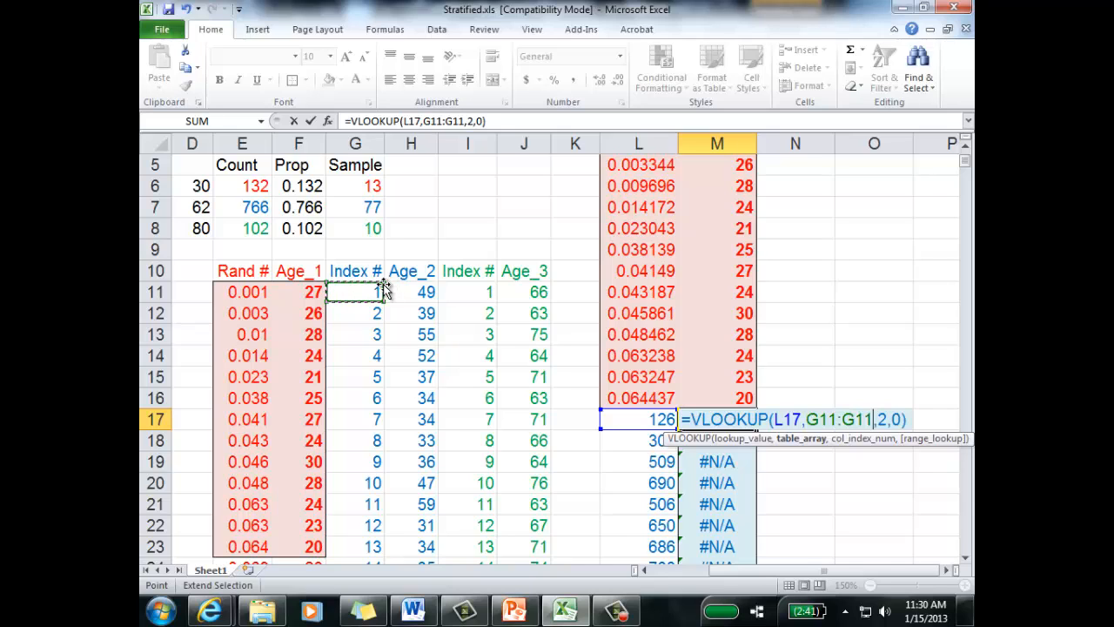
key(BackSpace)
key(BackSpace)
key(BackSpace)
key(BackSpace)
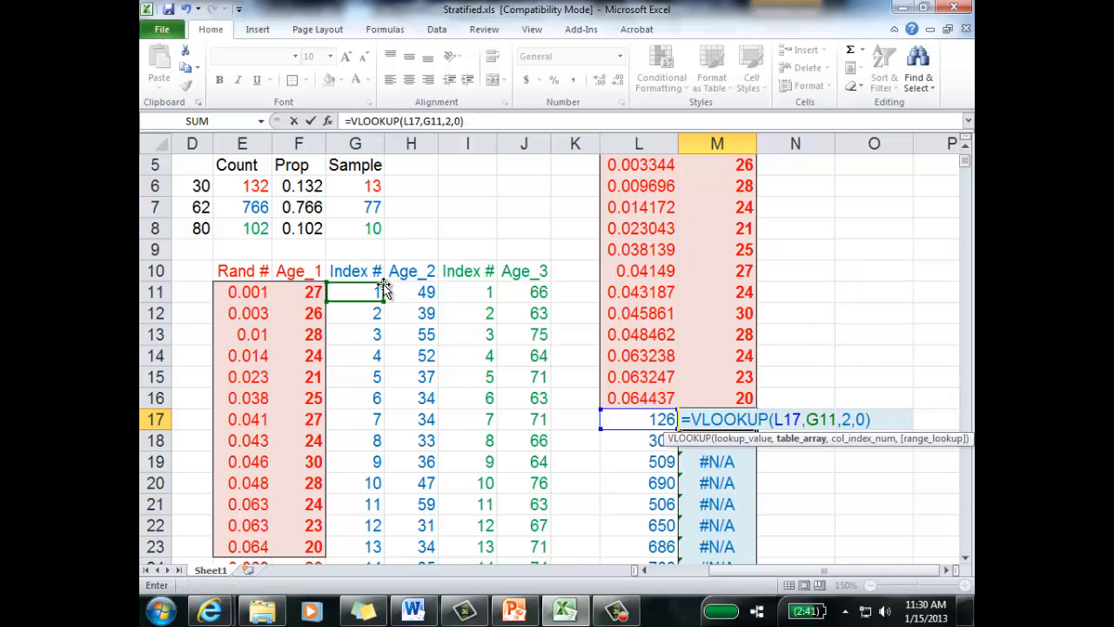
key(F4)
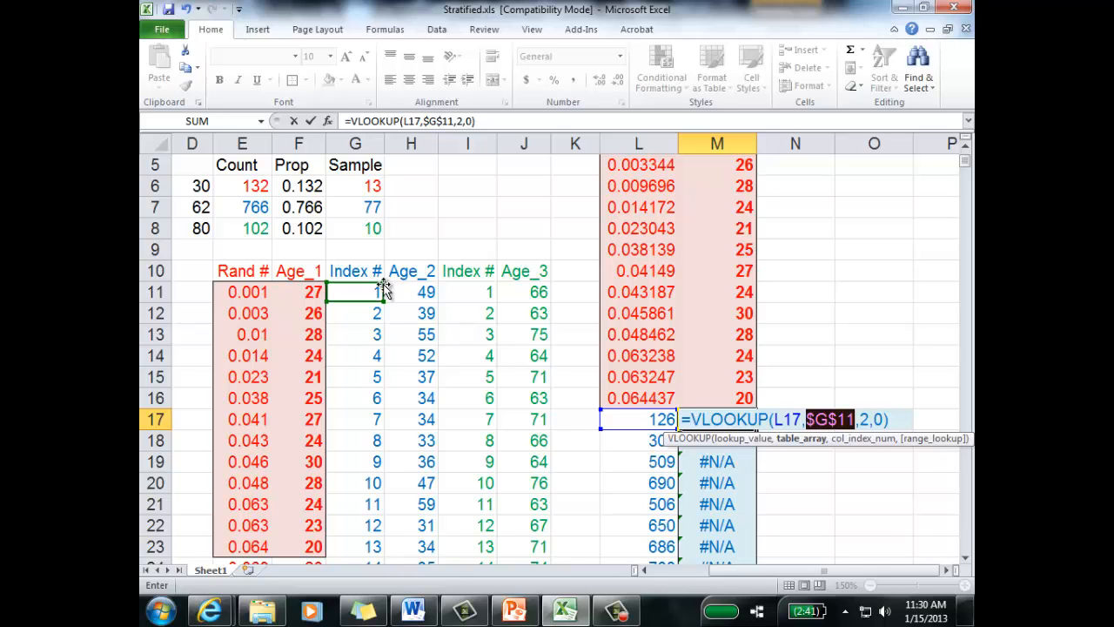
Step: Set the M17 VLOOKUP table array to the Stratum 2 index and age range G11:H776
scroll(440, 287, down, 13)
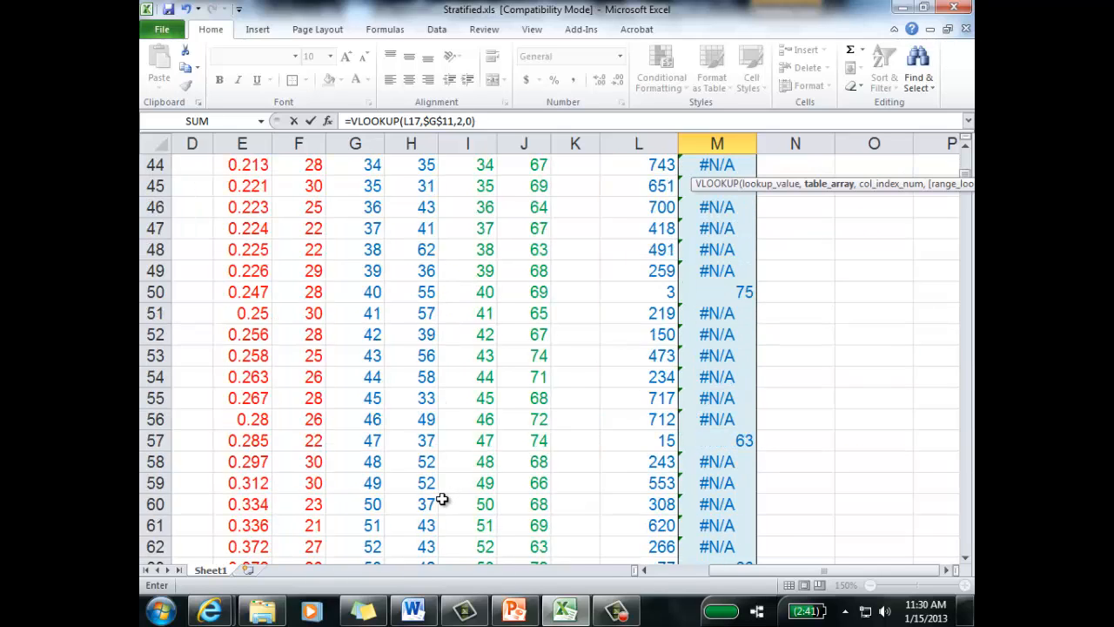
scroll(442, 498, down, 20)
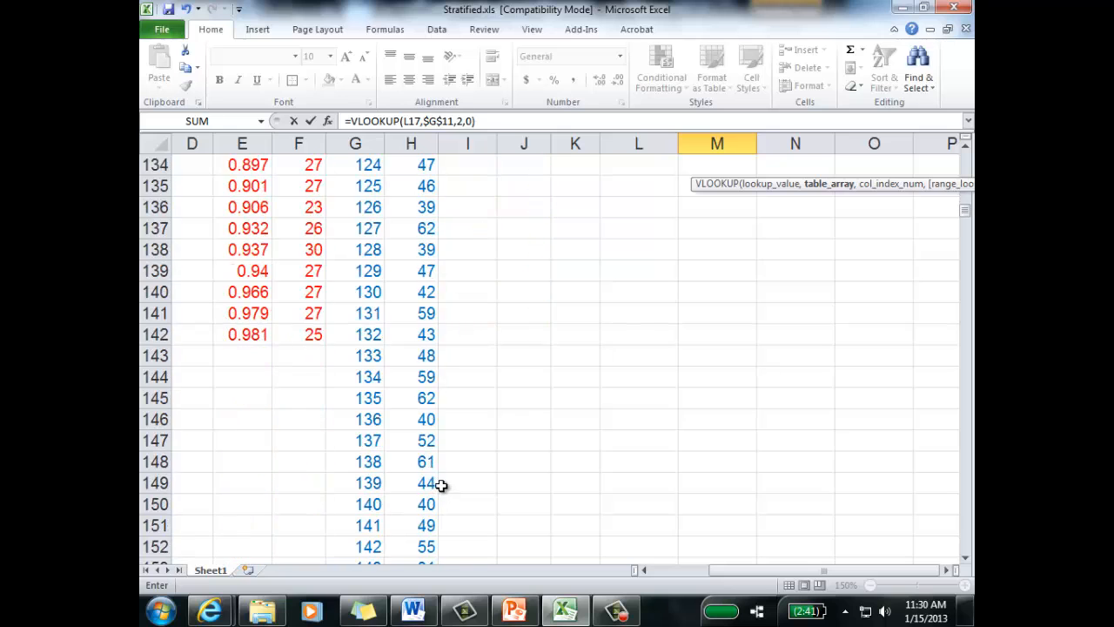
scroll(441, 483, down, 20)
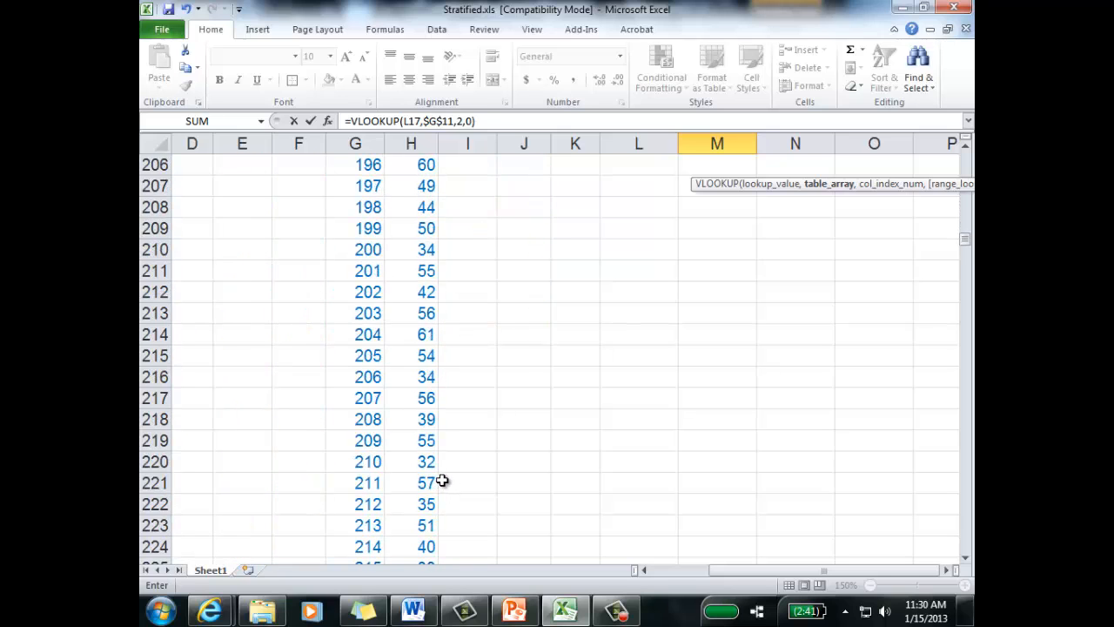
scroll(441, 480, down, 20)
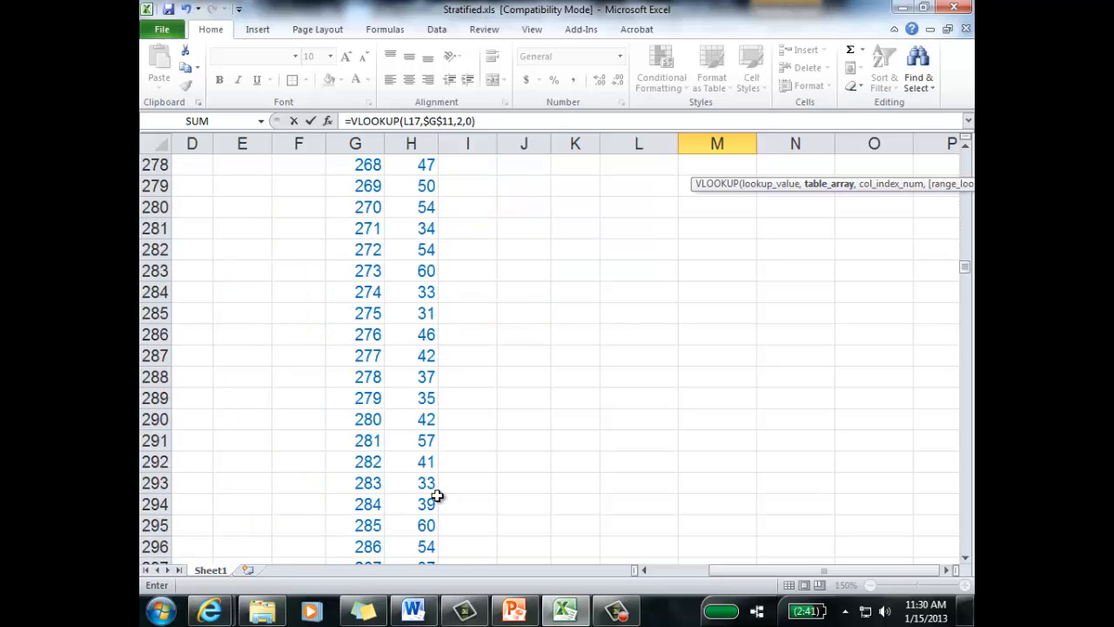
scroll(436, 495, down, 20)
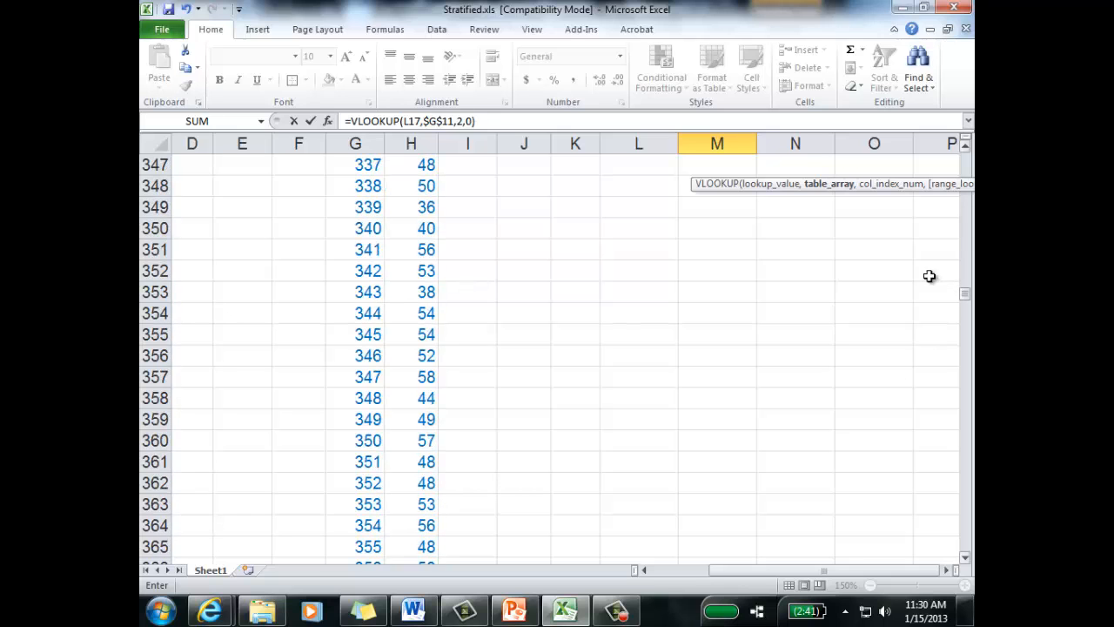
drag(964, 293, 954, 462)
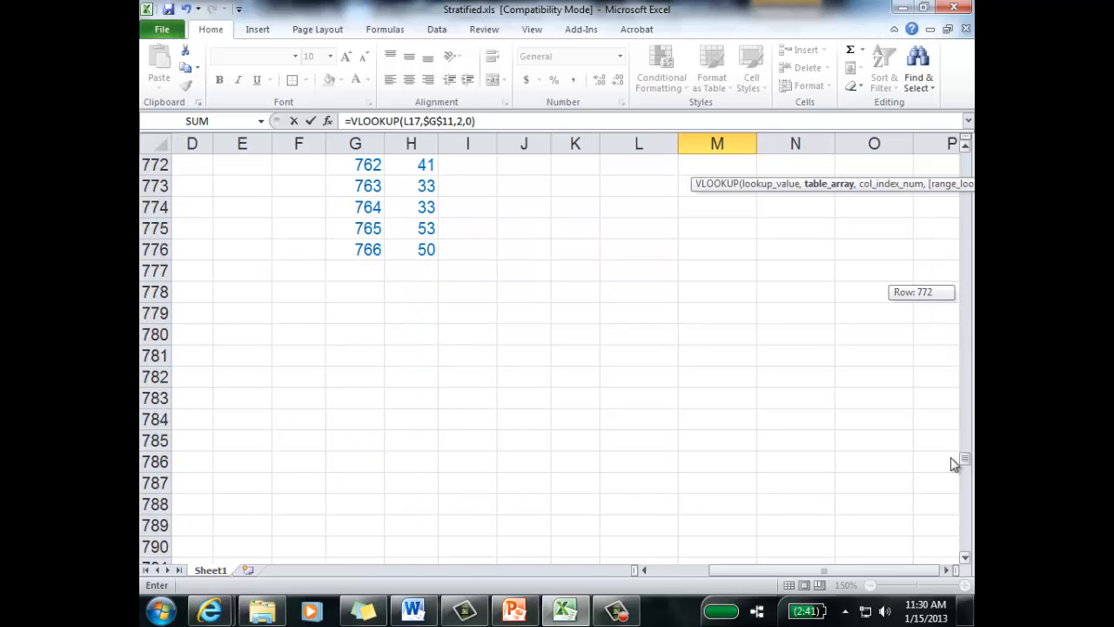
click(426, 250)
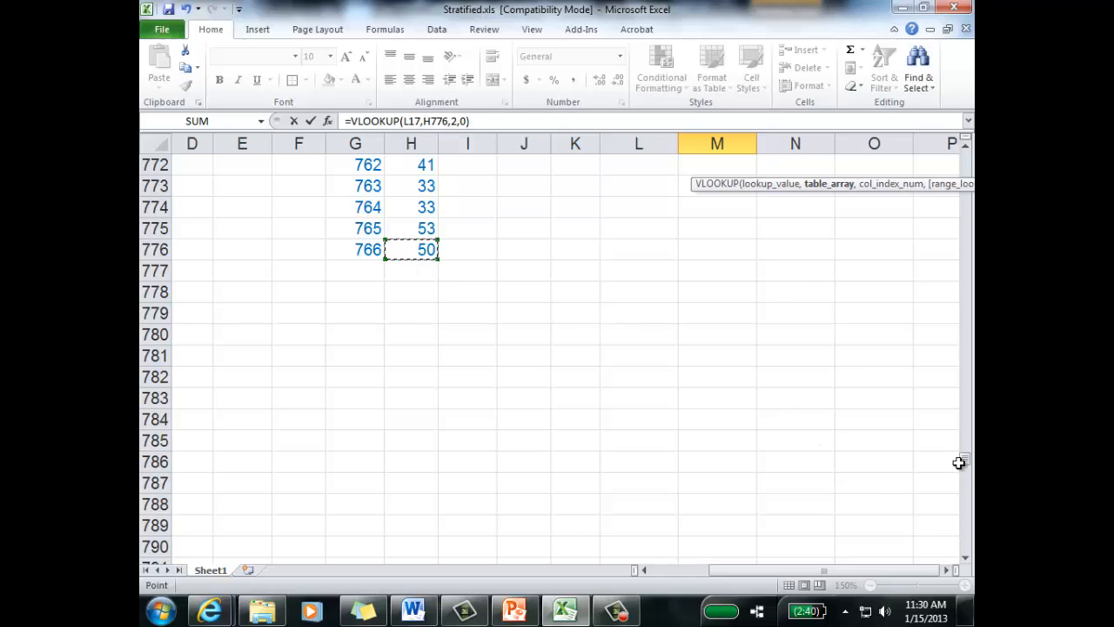
mouse_move(959, 462)
mouse_down()
mouse_move(961, 383)
mouse_move(962, 455)
mouse_up()
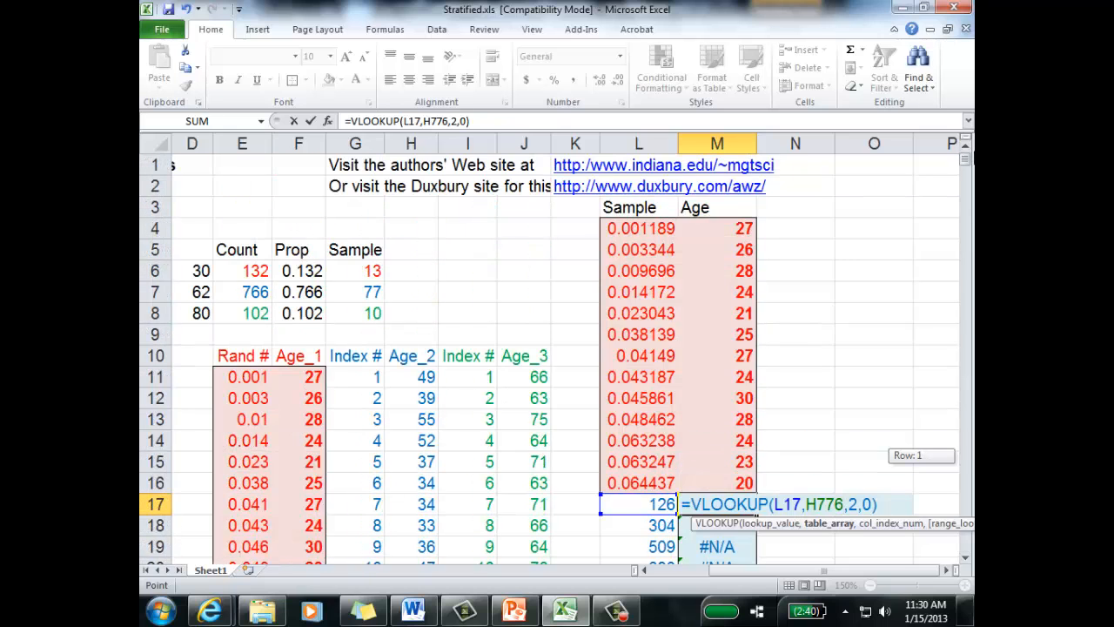
click(805, 503)
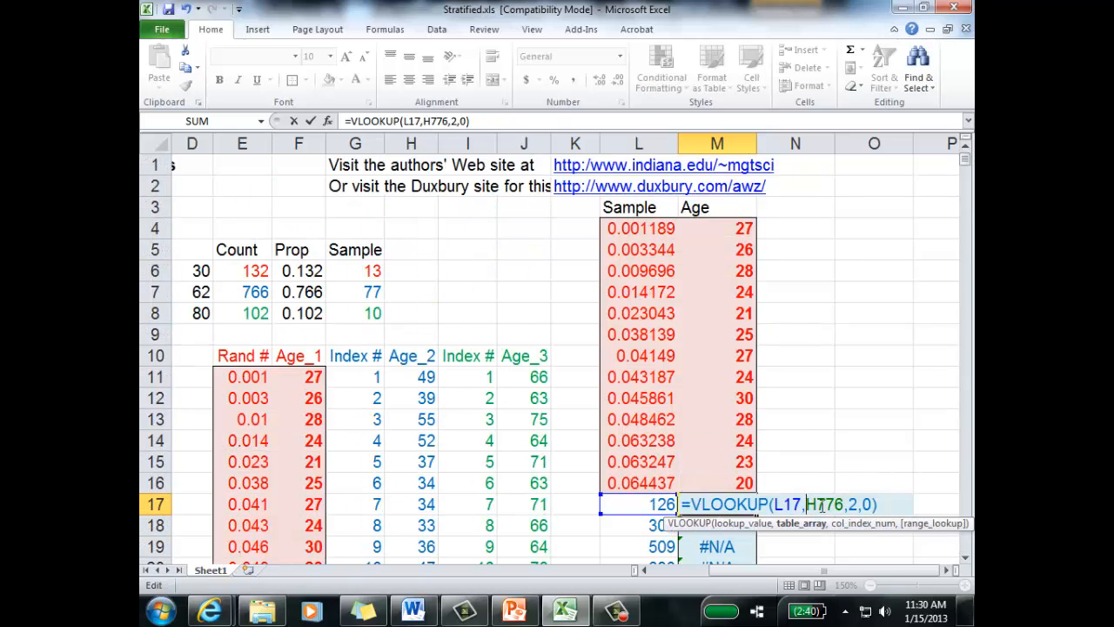
text(G11:)
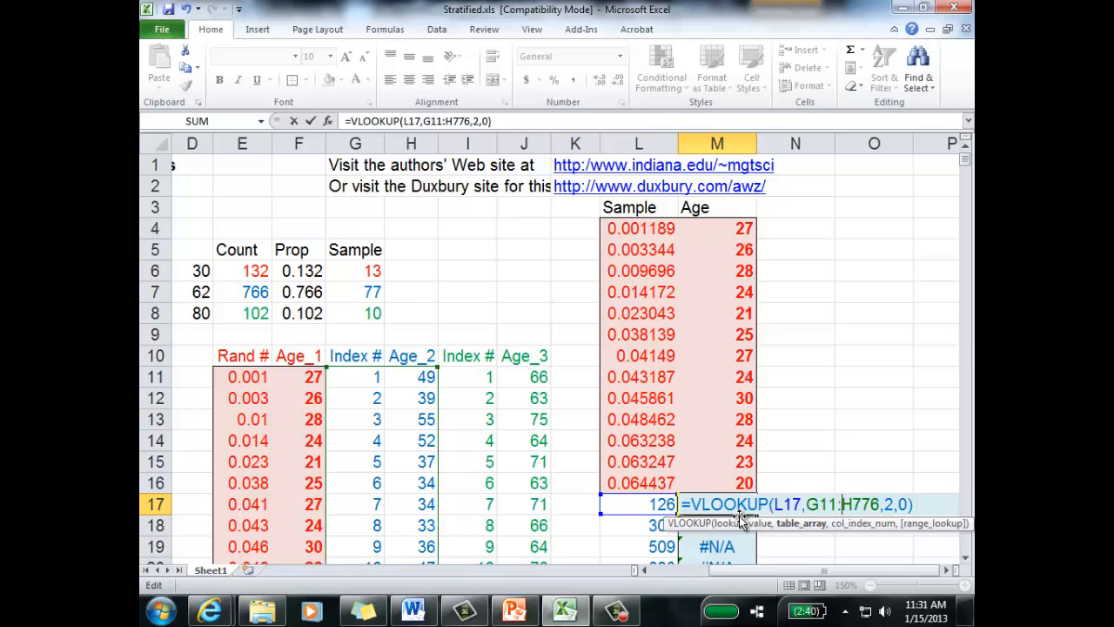
Step: Make the table array of the VLOOKUP formula in M17 absolute as $G$11:$H$776 and enter the formula
key(F4)
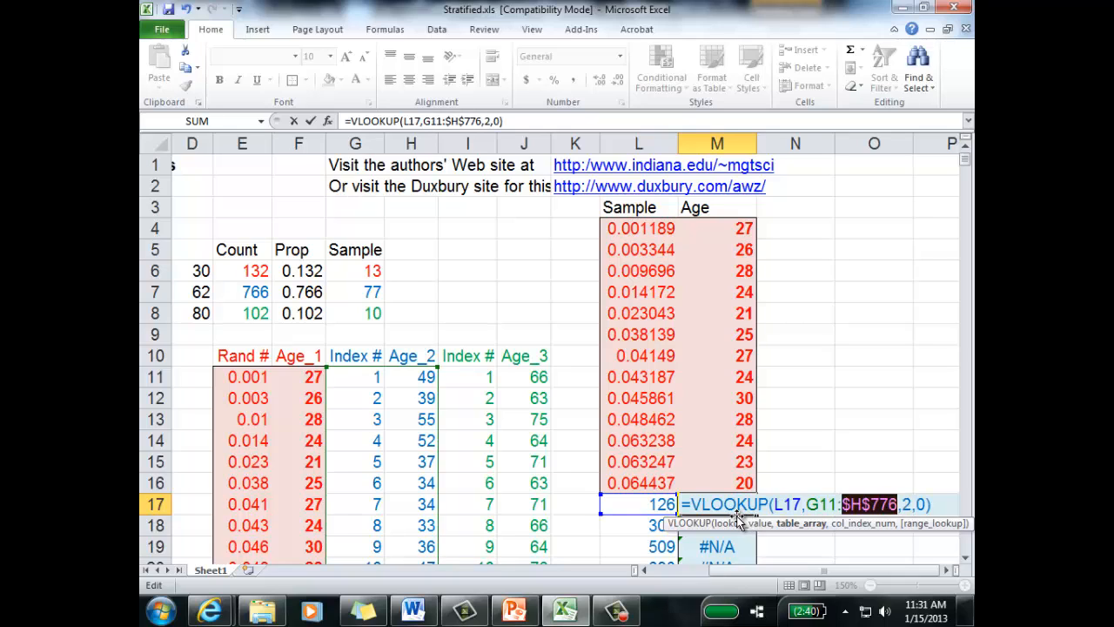
click(826, 505)
key(F4)
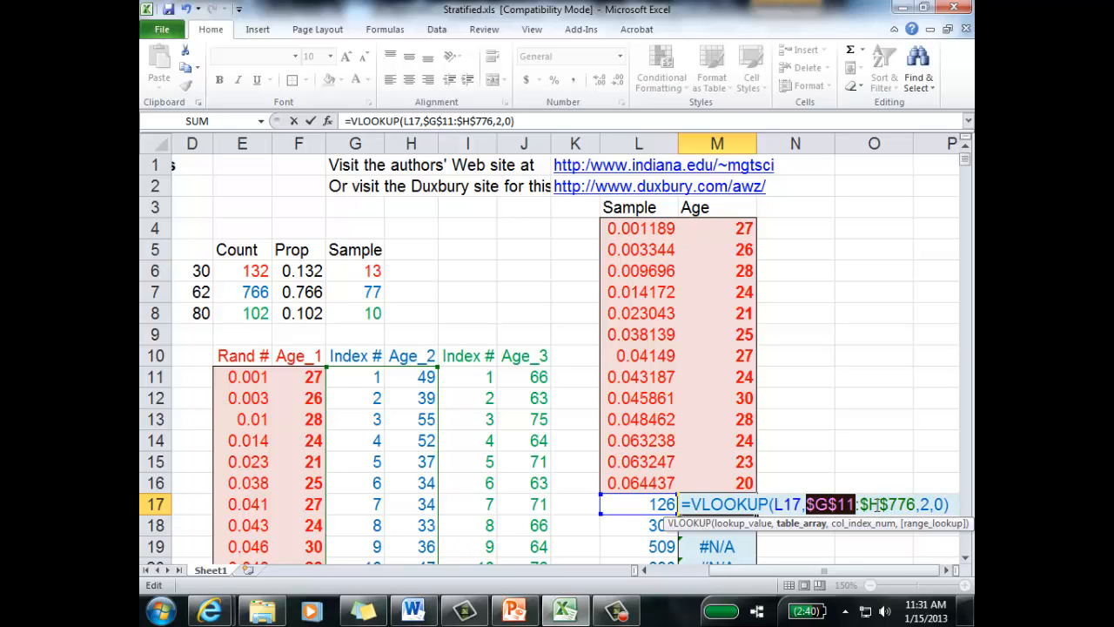
key(Return)
Step: Fill the Stratum 2 VLOOKUP formula from M17 down through M93
click(748, 502)
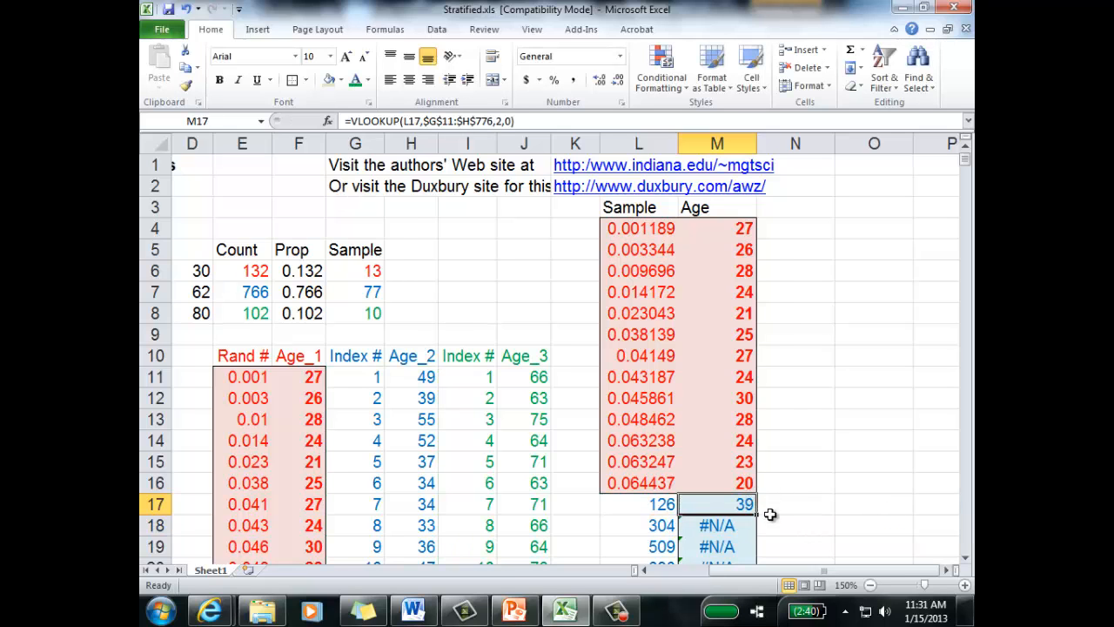
scroll(772, 515, down, 5)
drag(759, 196, 746, 467)
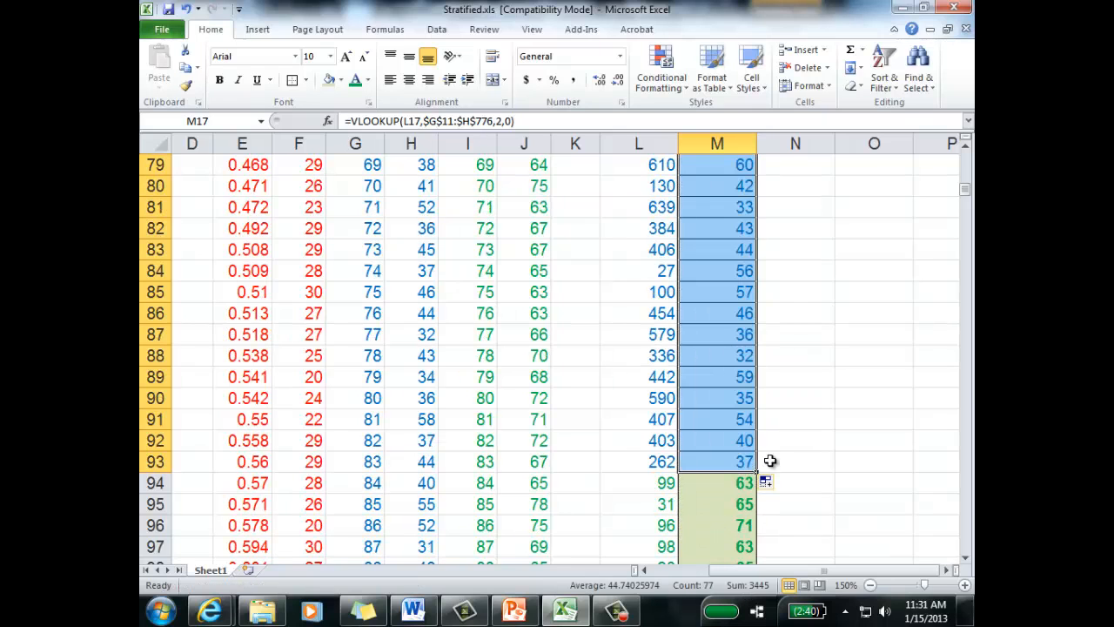
click(817, 454)
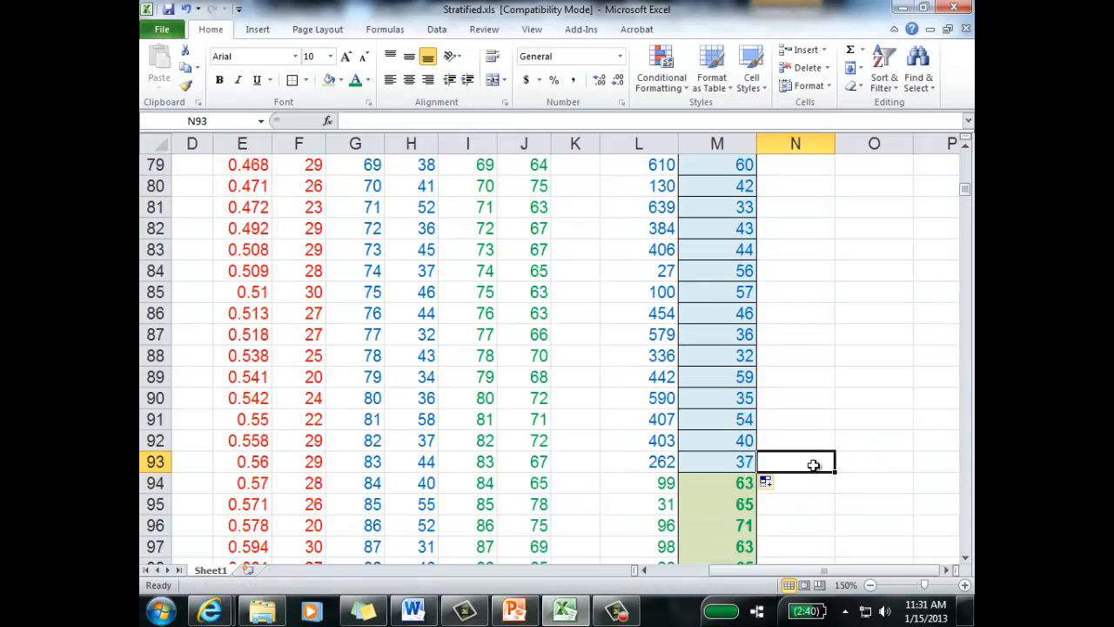
scroll(812, 464, up, 20)
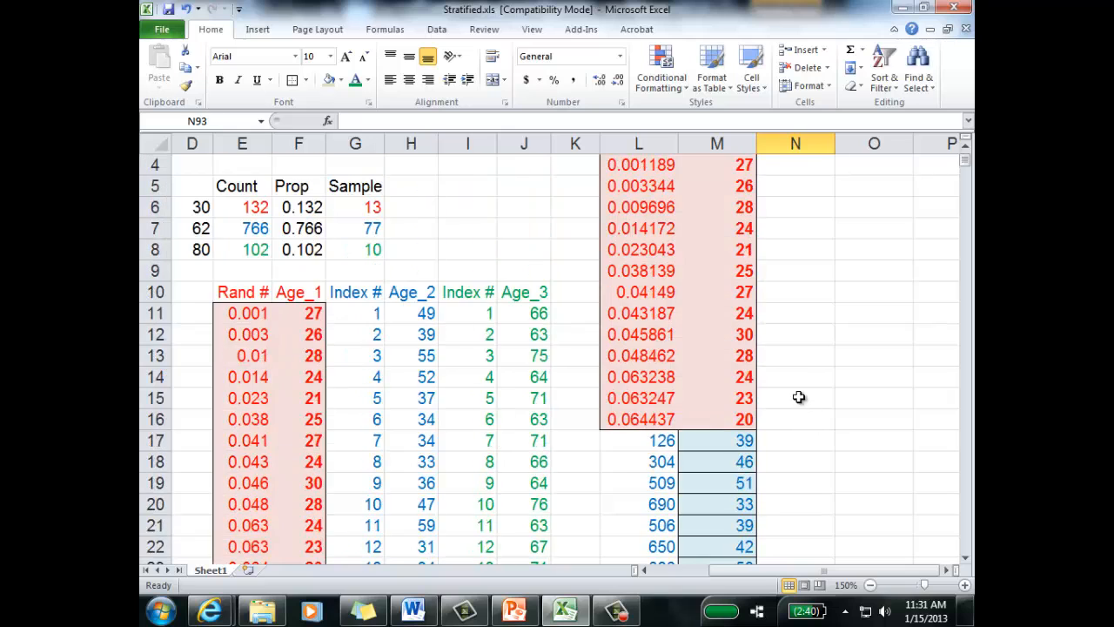
drag(722, 228, 715, 483)
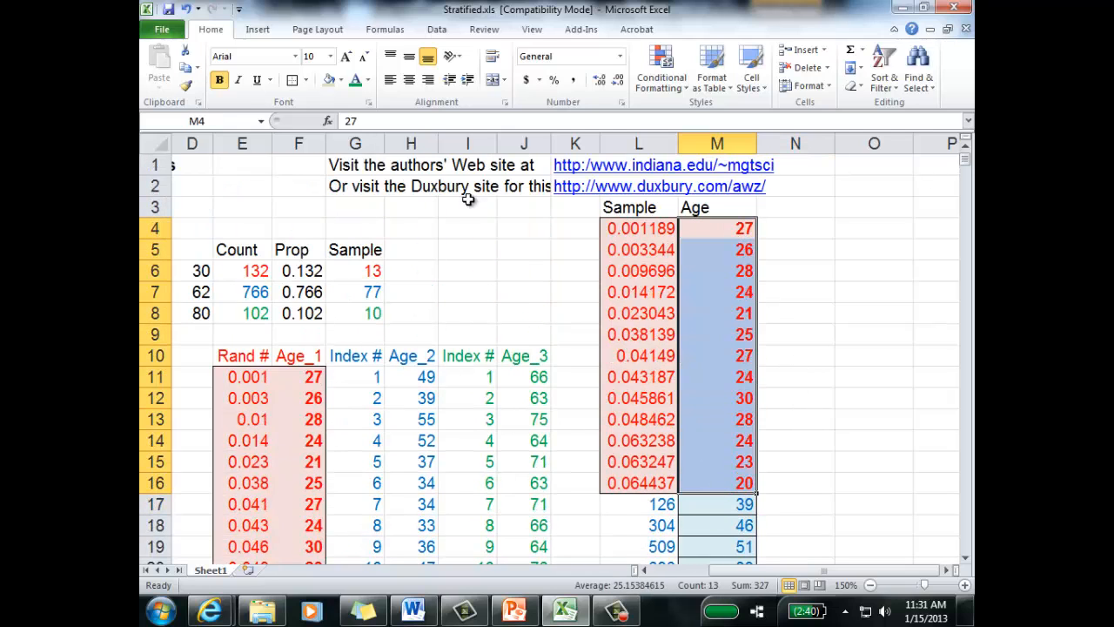
click(815, 400)
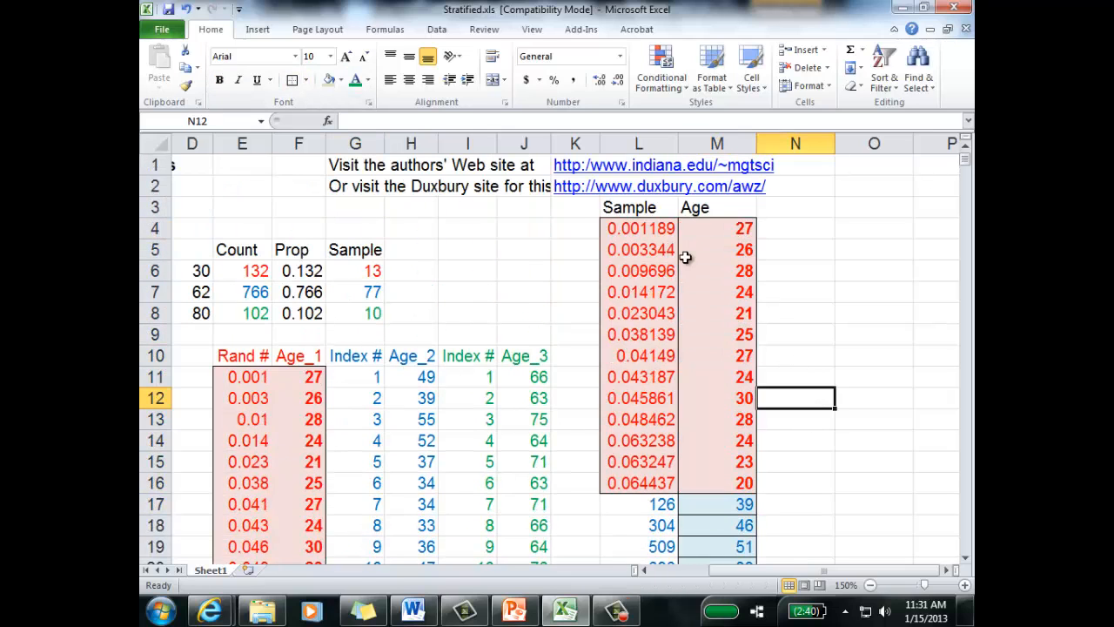
Step: Try deleting the Sample column L, and undo the deletion
click(644, 143)
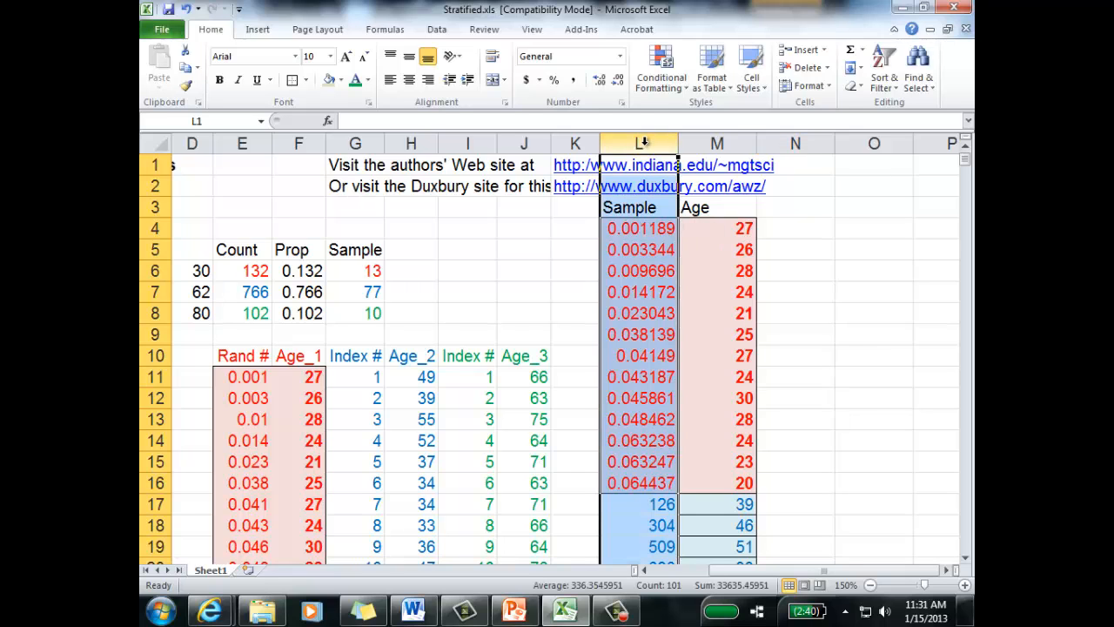
right_click(646, 144)
click(572, 271)
click(791, 315)
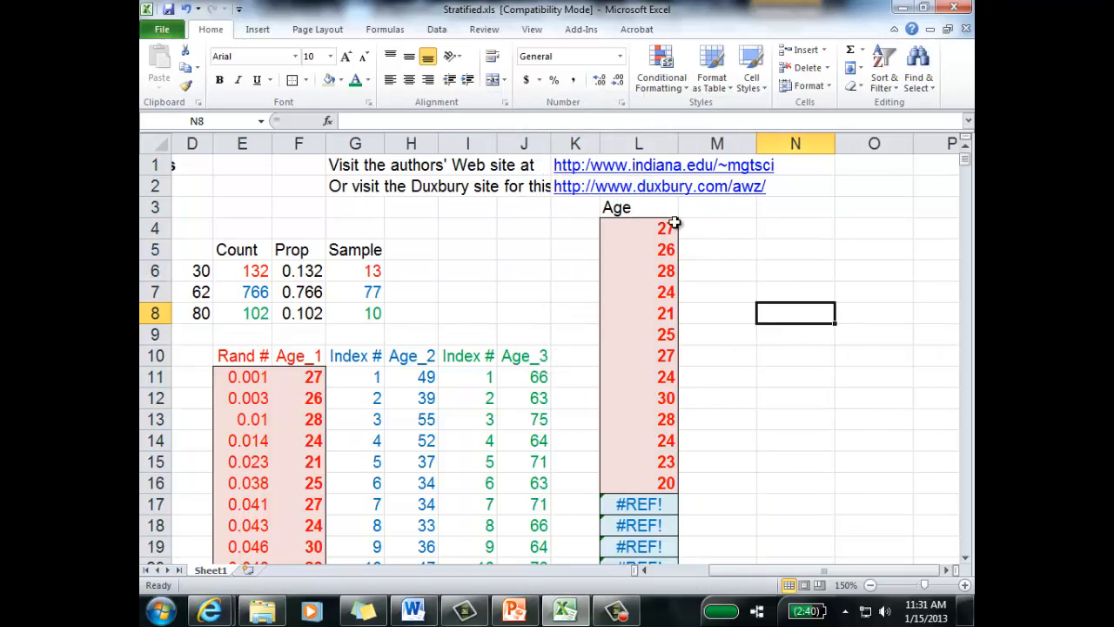
click(664, 227)
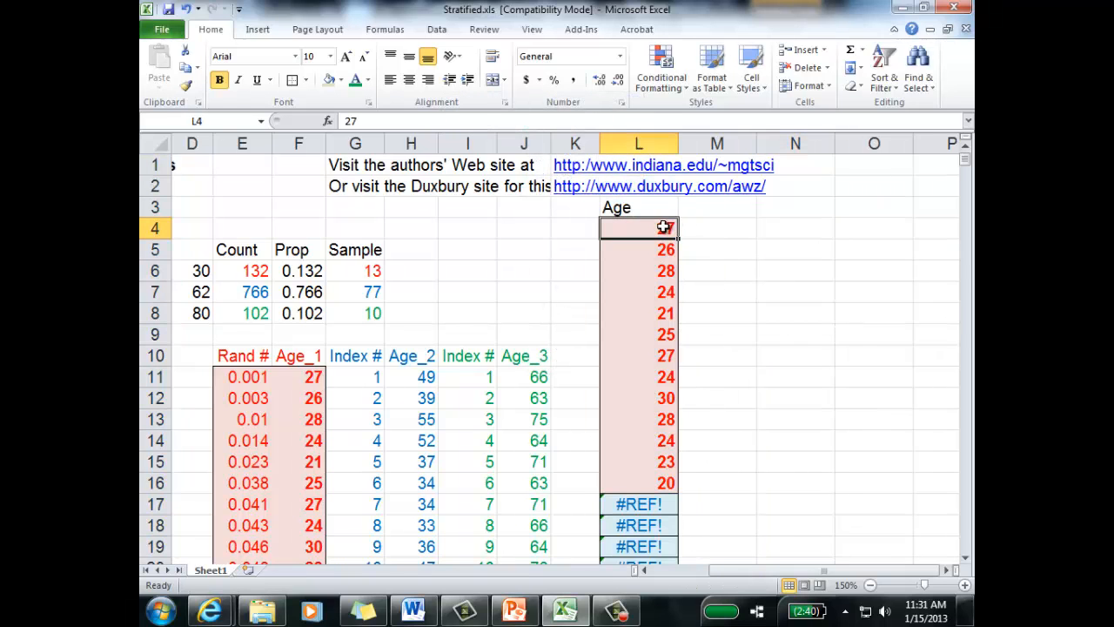
click(185, 8)
click(885, 390)
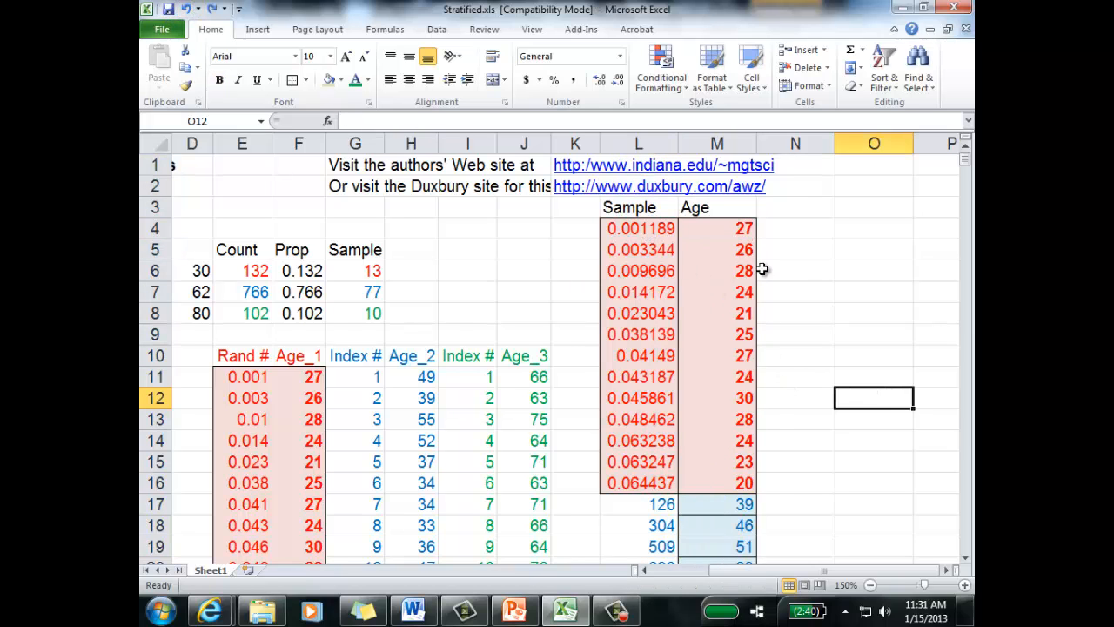
Step: Examine the combined Age list in column M, from the Stratum 1 ages in M4:M16 through the ages below
scroll(762, 270, down, 3)
scroll(725, 310, up, 3)
click(716, 144)
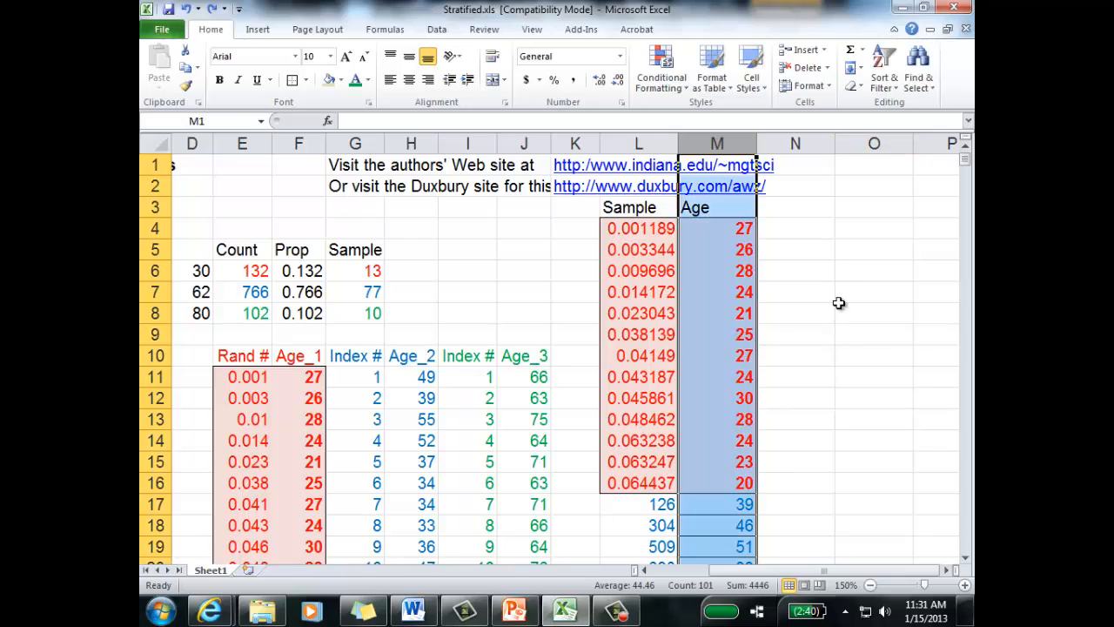
scroll(836, 309, down, 15)
scroll(828, 318, down, 4)
scroll(821, 328, up, 11)
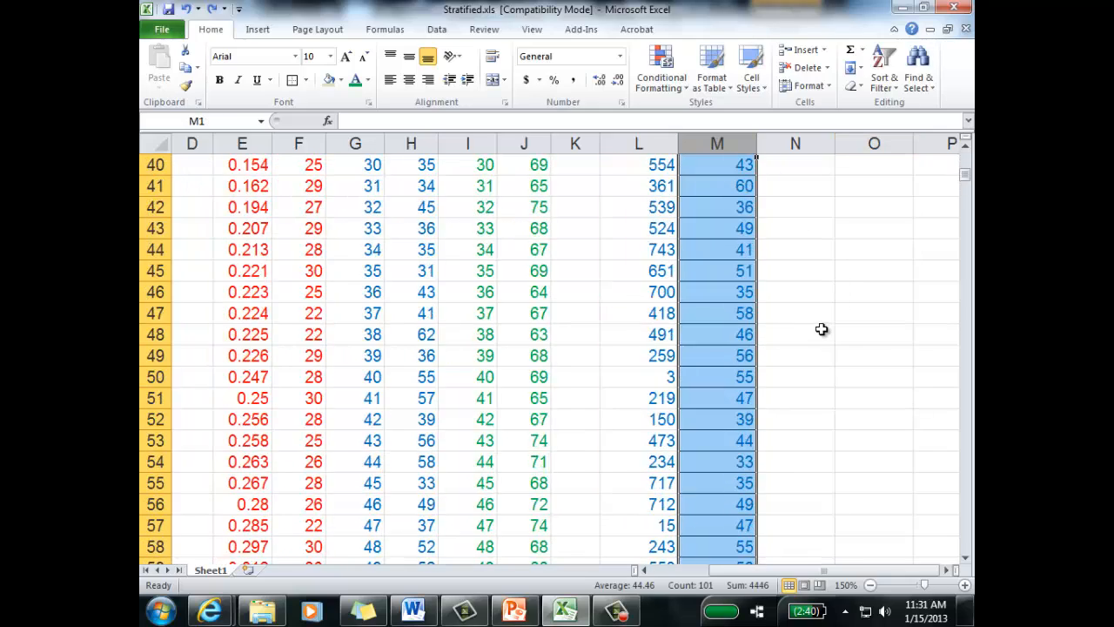
click(820, 331)
scroll(817, 335, up, 5)
scroll(812, 338, up, 3)
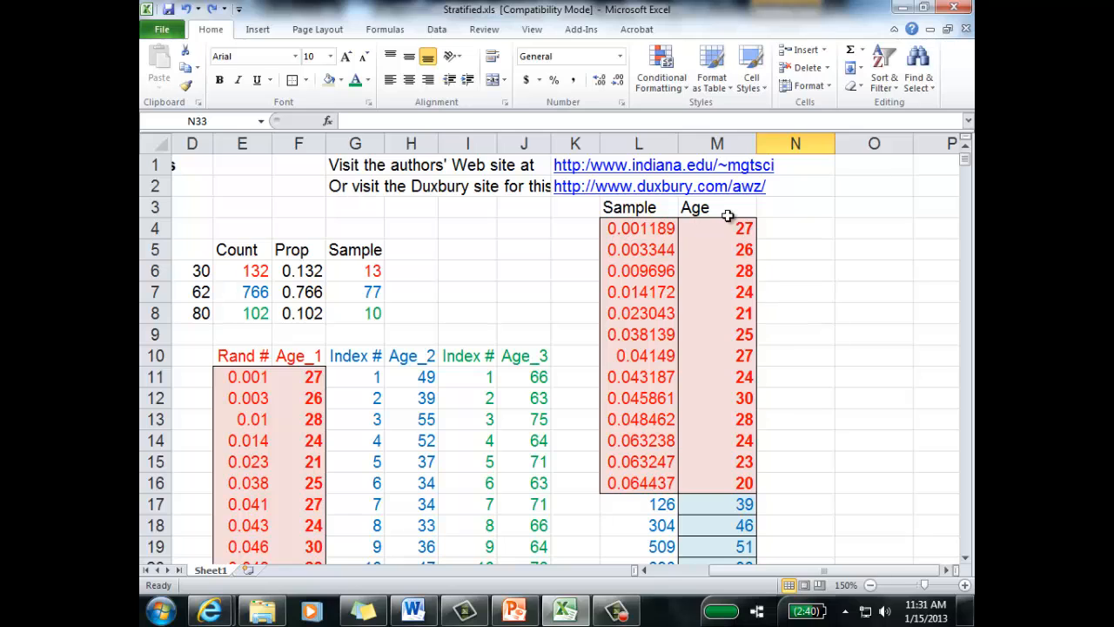
drag(726, 222, 717, 485)
scroll(736, 355, down, 2)
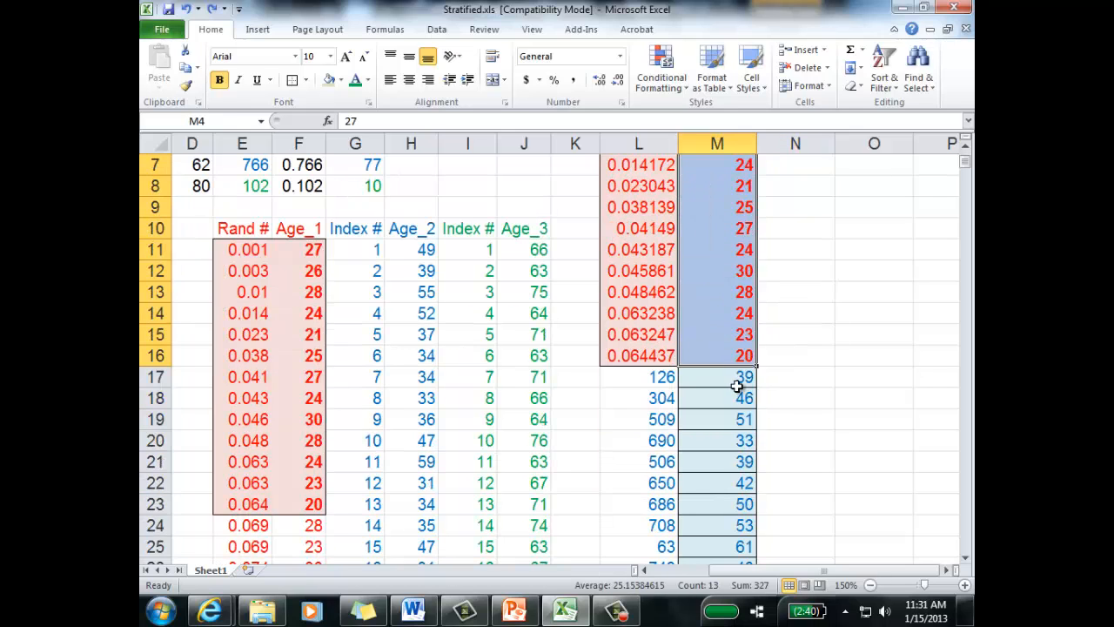
scroll(564, 299, up, 2)
scroll(637, 367, down, 4)
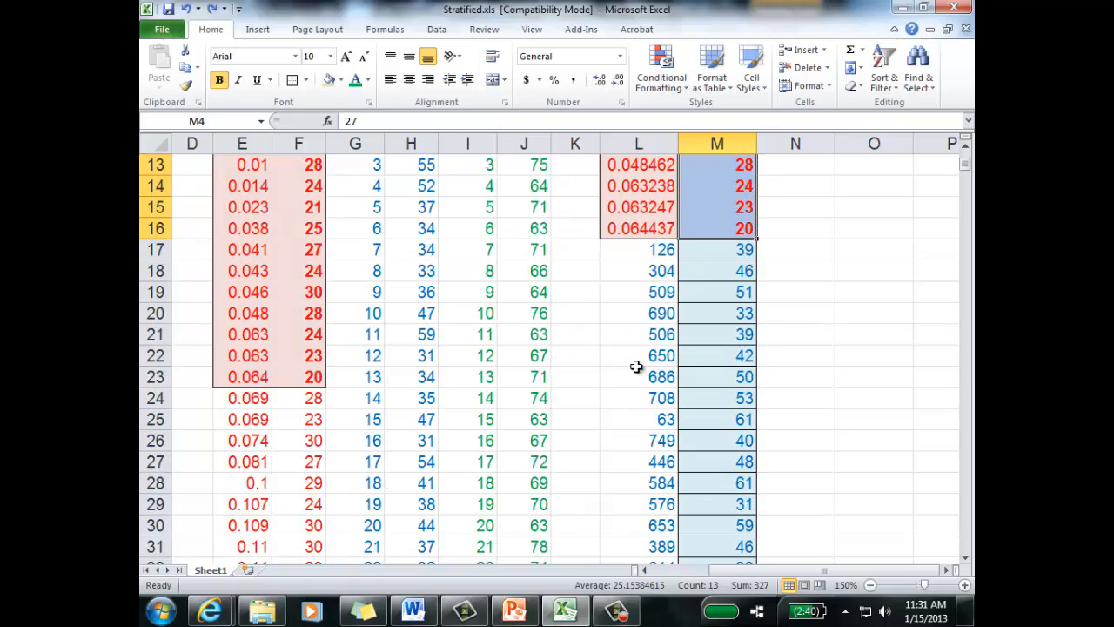
Step: Apply all borders to the Stratum 3 ages in M94:M103
drag(706, 250, 708, 438)
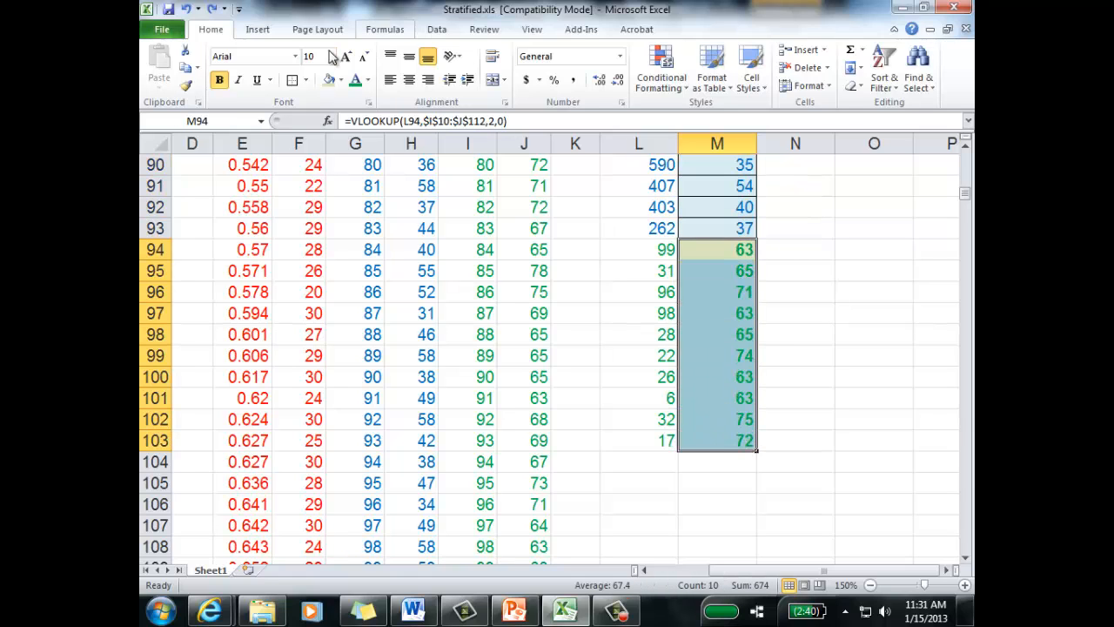
click(308, 80)
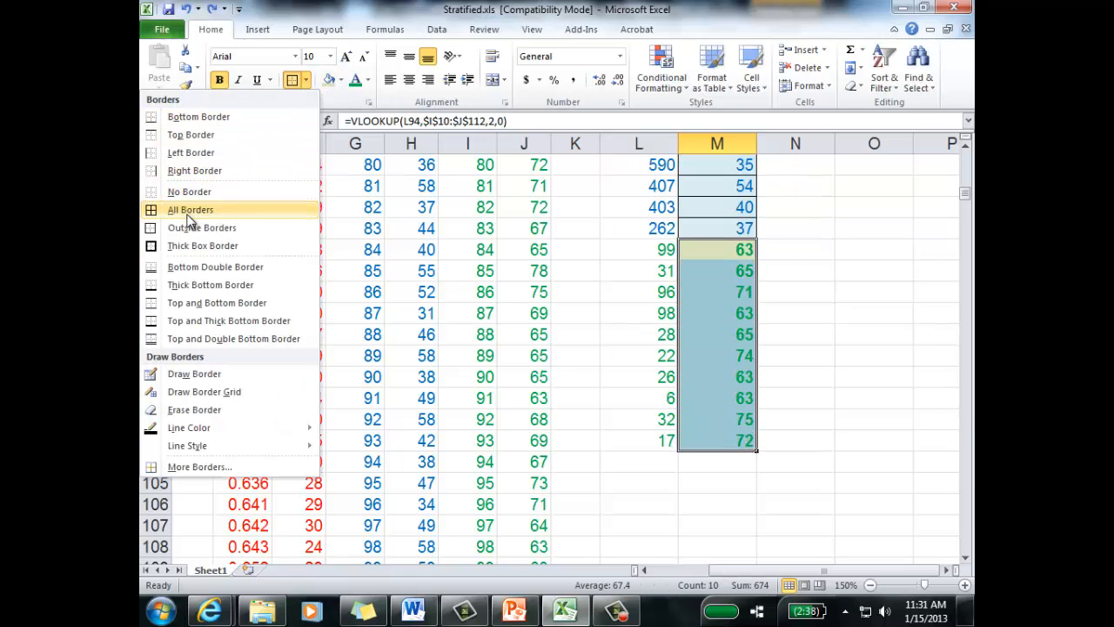
click(160, 209)
click(823, 397)
scroll(798, 359, up, 1)
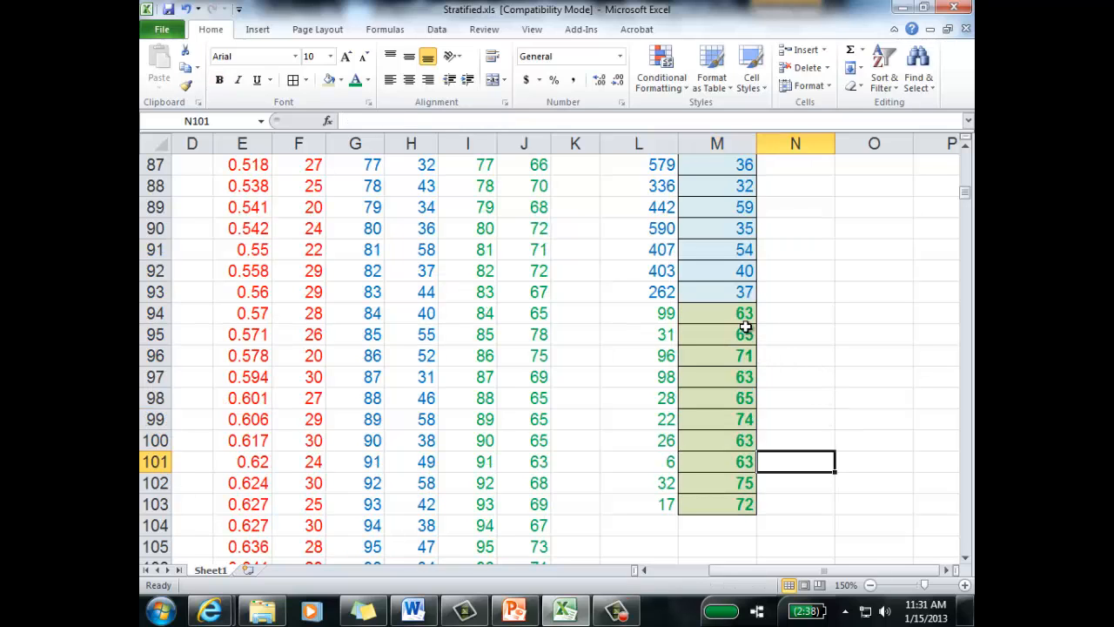
Step: Apply all borders to the Stratum 1 ages in M4:M16
drag(745, 327, 740, 505)
scroll(788, 378, up, 15)
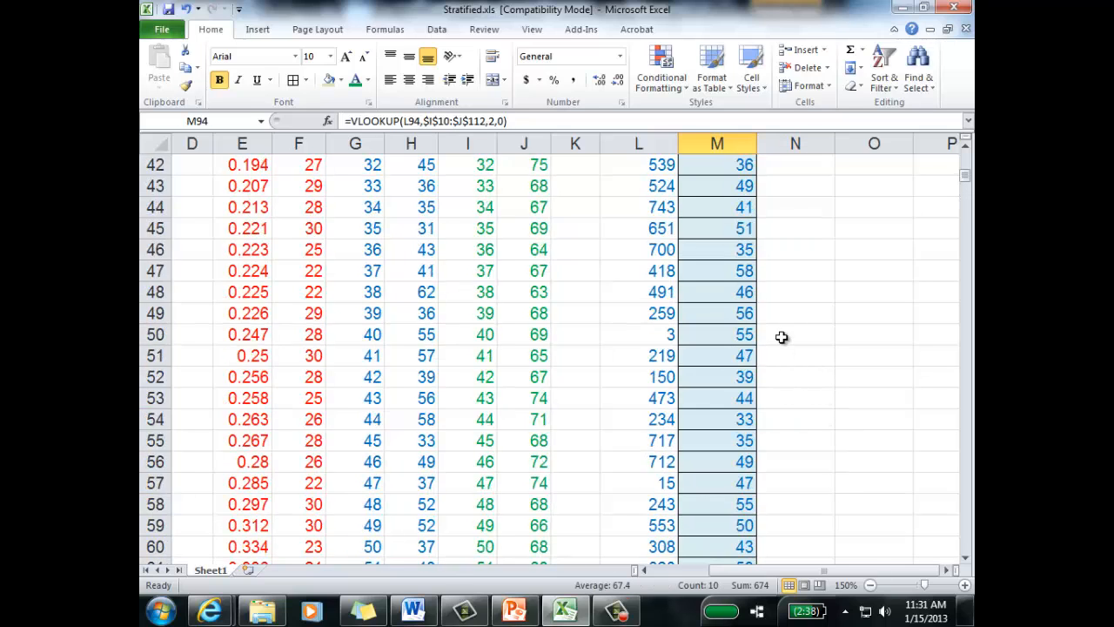
scroll(782, 337, up, 14)
drag(723, 230, 705, 477)
click(300, 81)
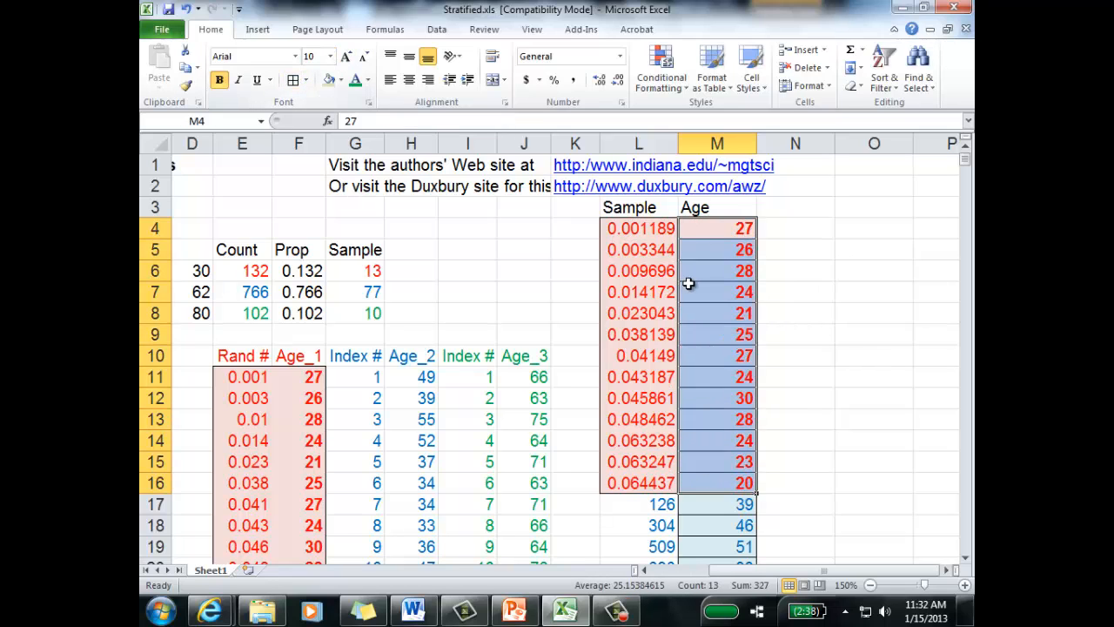
click(802, 288)
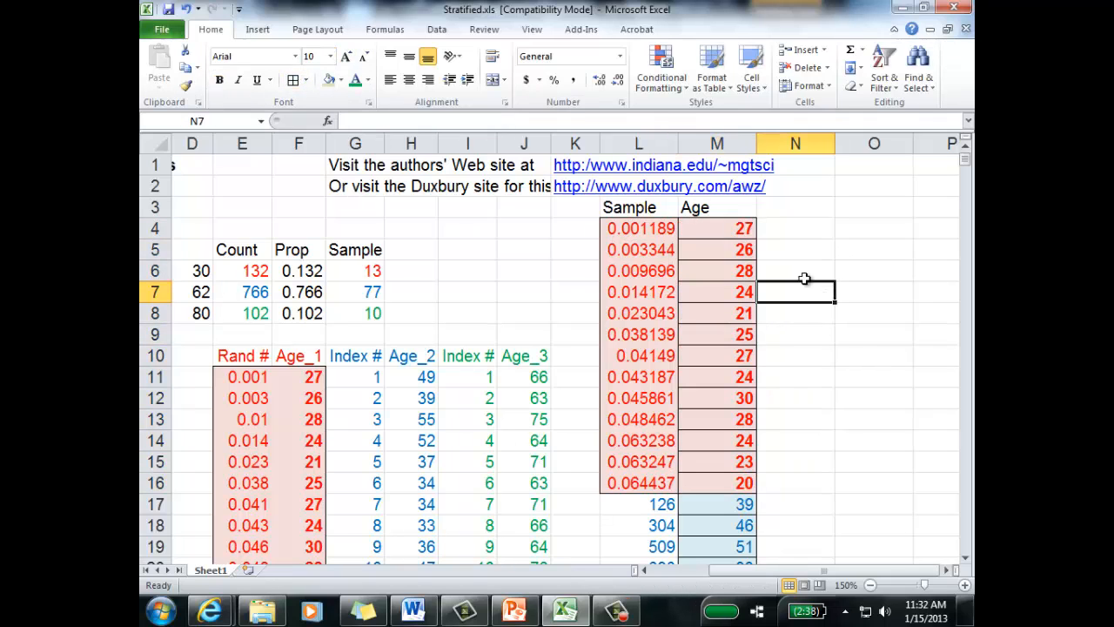
click(651, 575)
drag(219, 270, 405, 316)
click(687, 277)
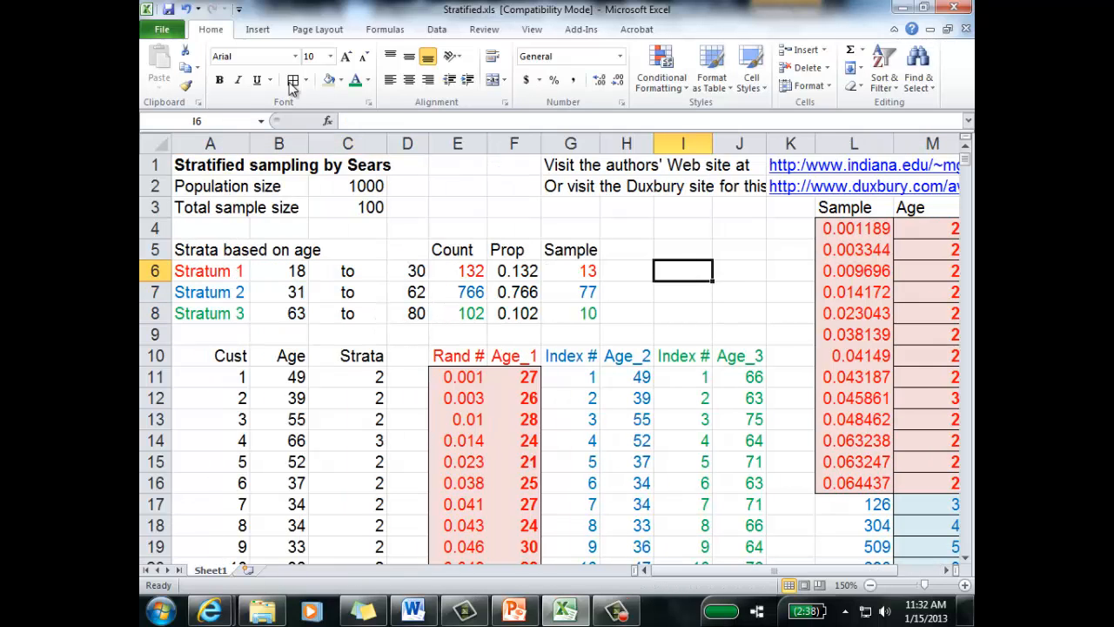